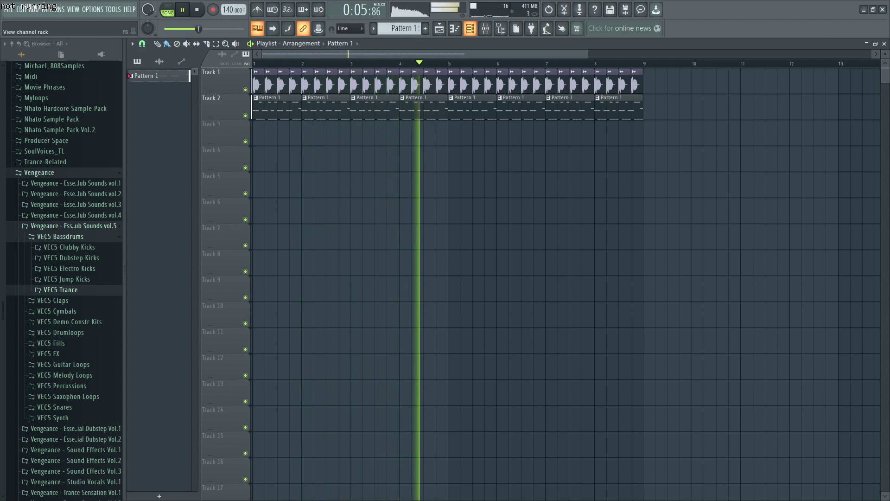
# Stop playback and examine the sampler settings of the VEC5 Trance Kicks 09 channel
pyautogui.press('space')
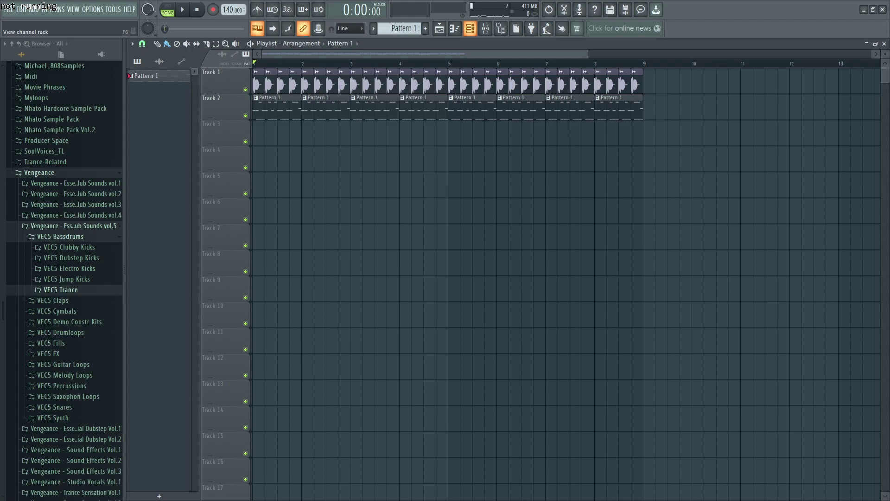
pyautogui.click(470, 29)
pyautogui.click(311, 97)
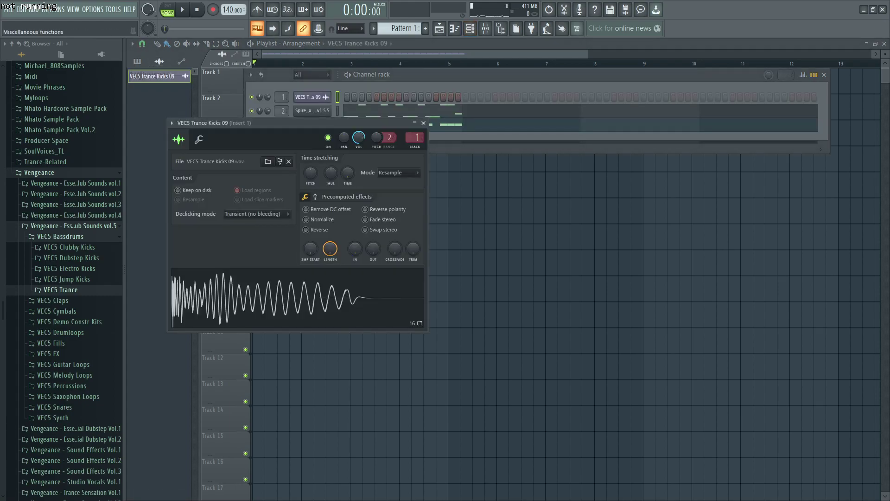
pyautogui.click(470, 28)
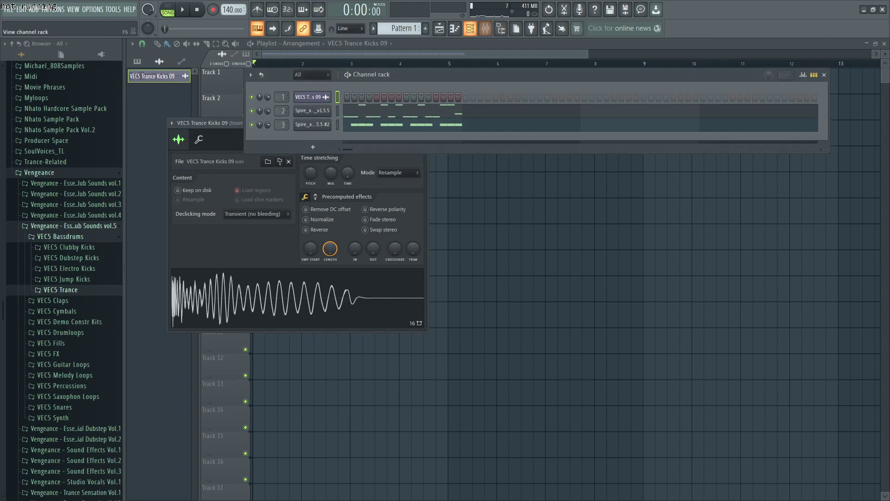
# Examine the effect chains on mixer inserts 1, 2 and 3
pyautogui.click(485, 29)
pyautogui.click(200, 186)
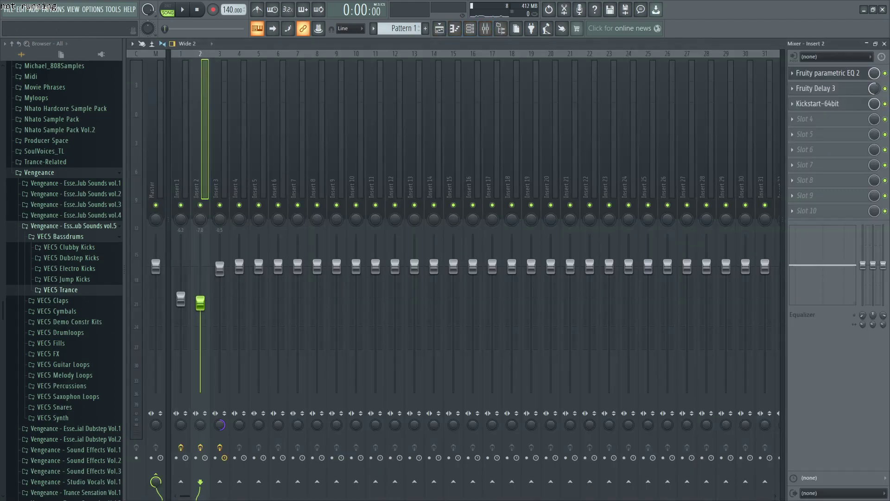
pyautogui.click(180, 185)
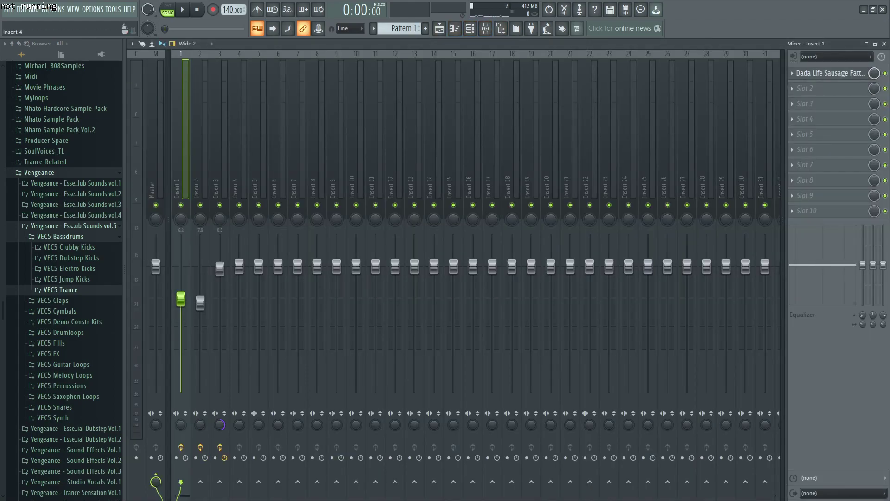
pyautogui.click(219, 186)
pyautogui.click(200, 186)
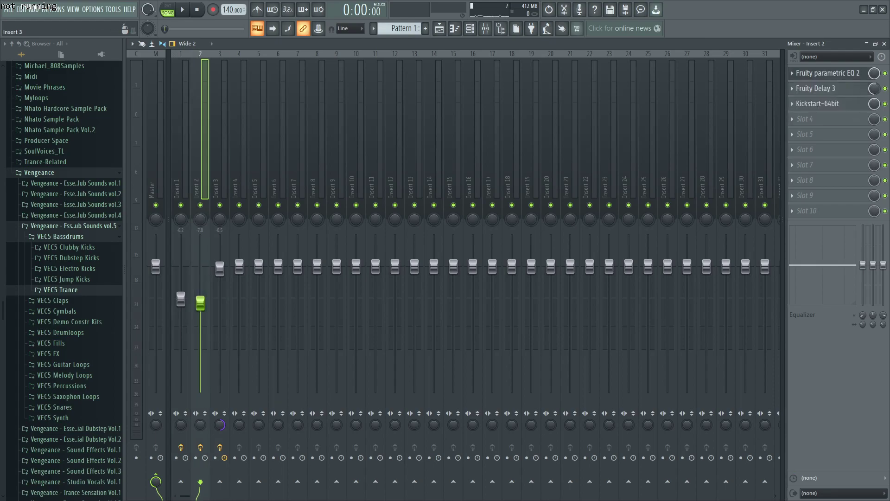
pyautogui.click(219, 149)
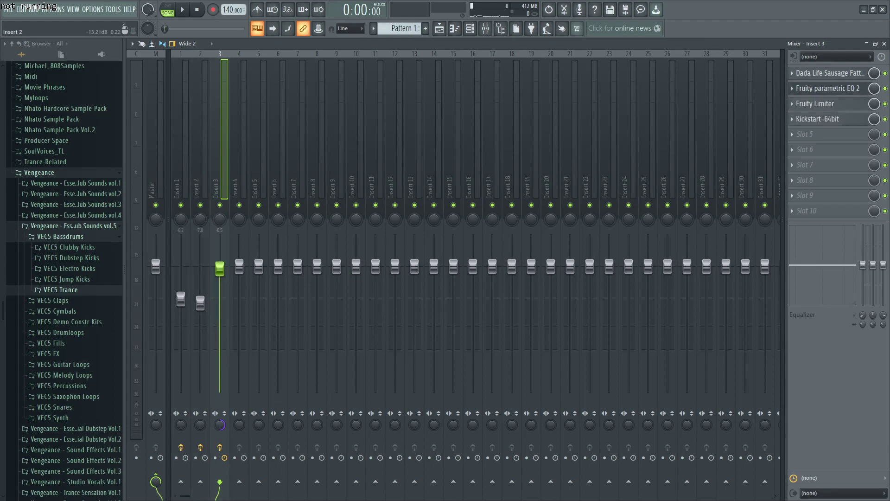
pyautogui.click(199, 148)
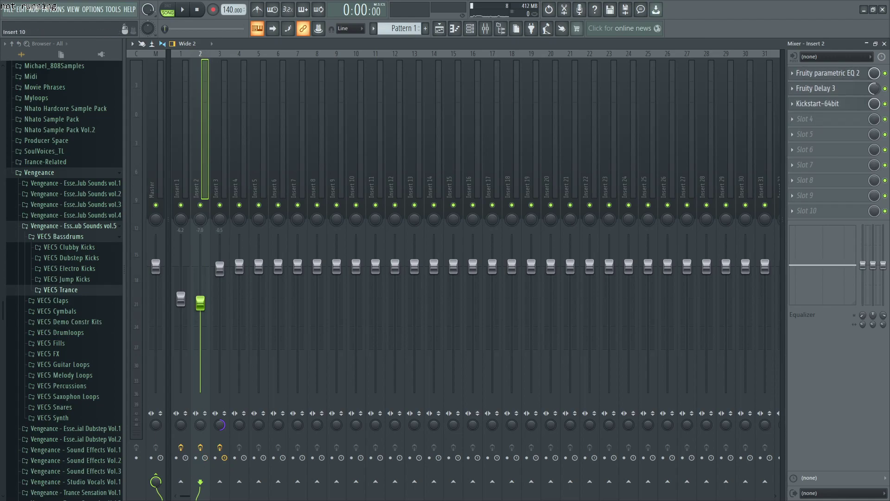
# Examine the presets used by the two Spire channels, including the preset browser of the first one
pyautogui.click(469, 29)
pyautogui.click(312, 111)
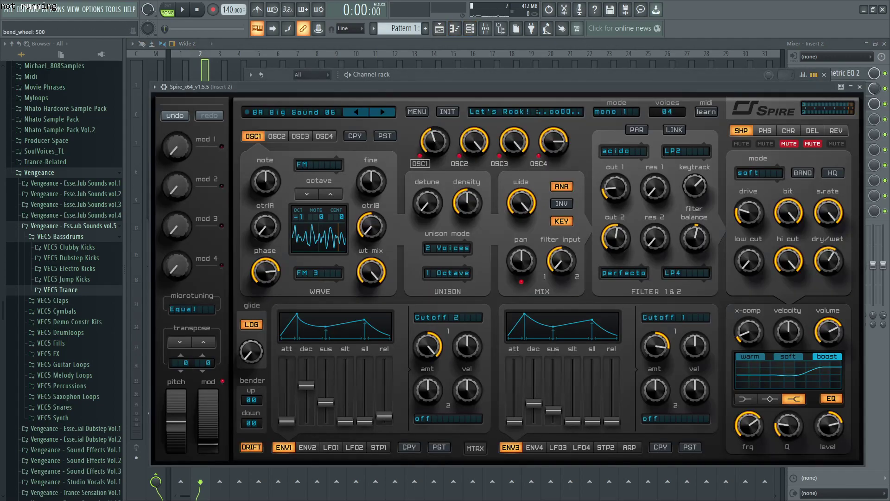
pyautogui.click(294, 112)
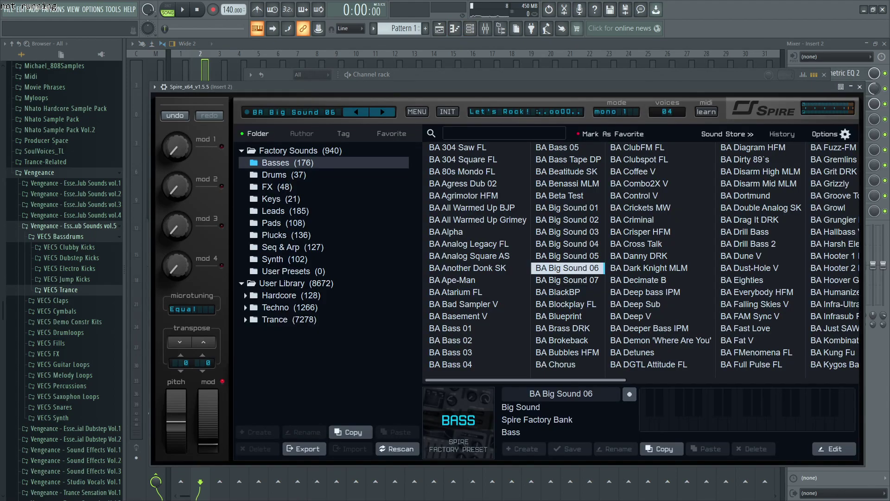
pyautogui.click(399, 75)
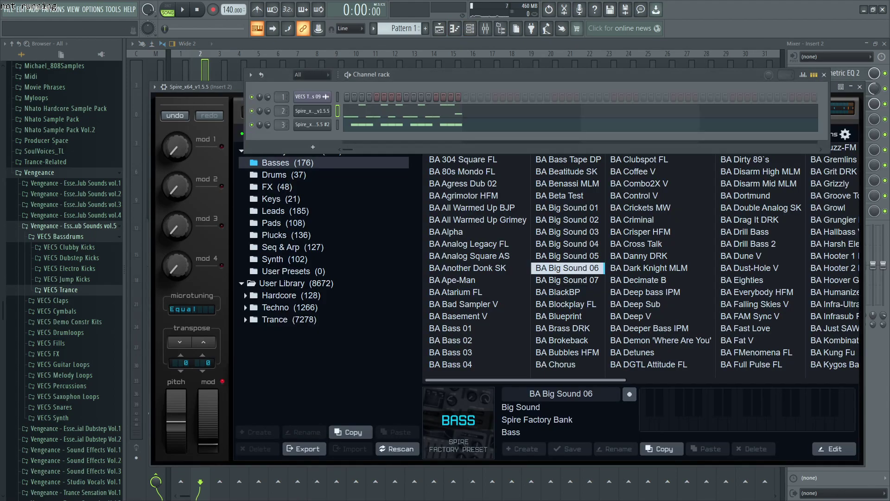
pyautogui.click(312, 126)
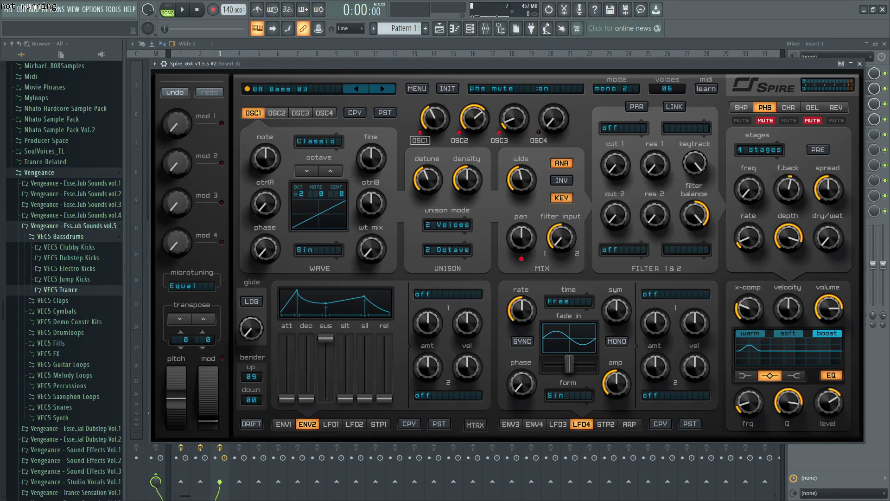
pyautogui.click(859, 64)
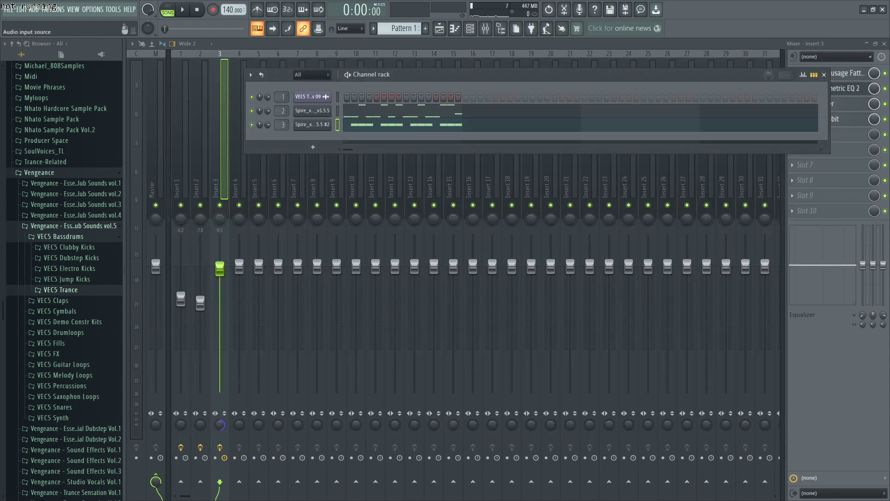
pyautogui.click(824, 74)
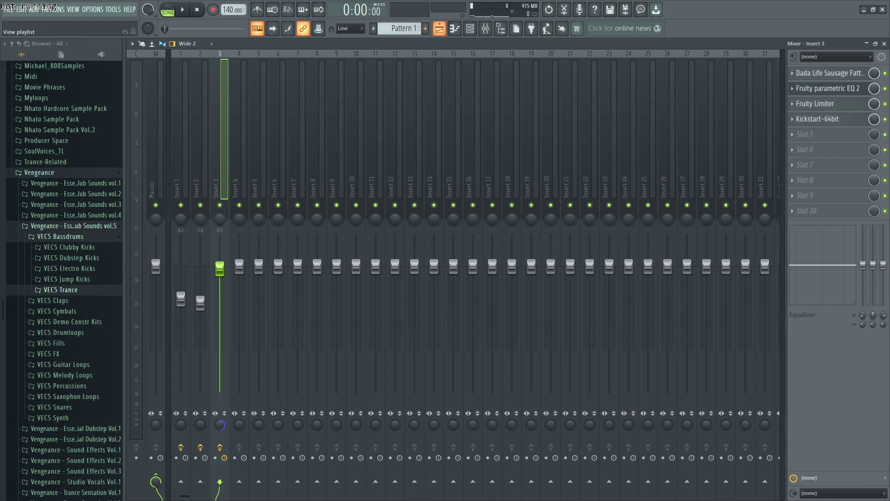
# Return to the playlist and listen to the current arrangement
pyautogui.click(439, 28)
pyautogui.press('space')
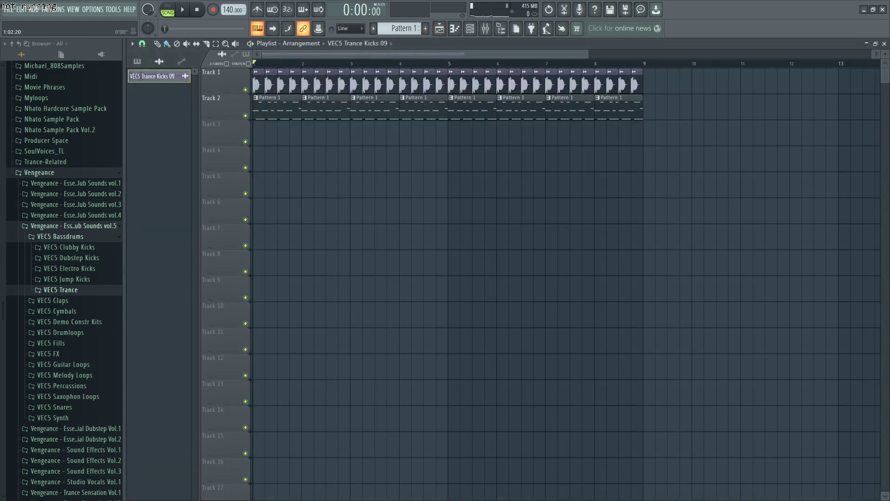
pyautogui.press('space')
# Browse to the VEC5 Closed Hihats folder within VEC5 Cymbals and audition samples around VEC5 Closed Hihats 09
pyautogui.click(60, 237)
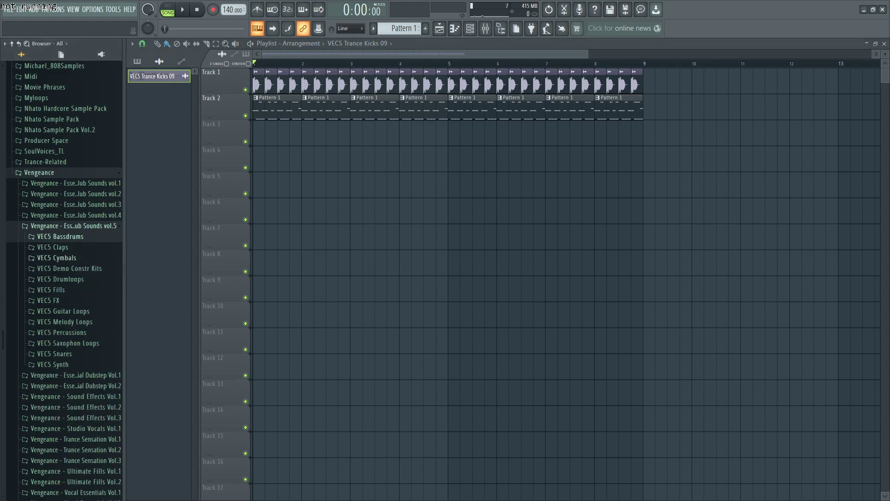
pyautogui.click(56, 258)
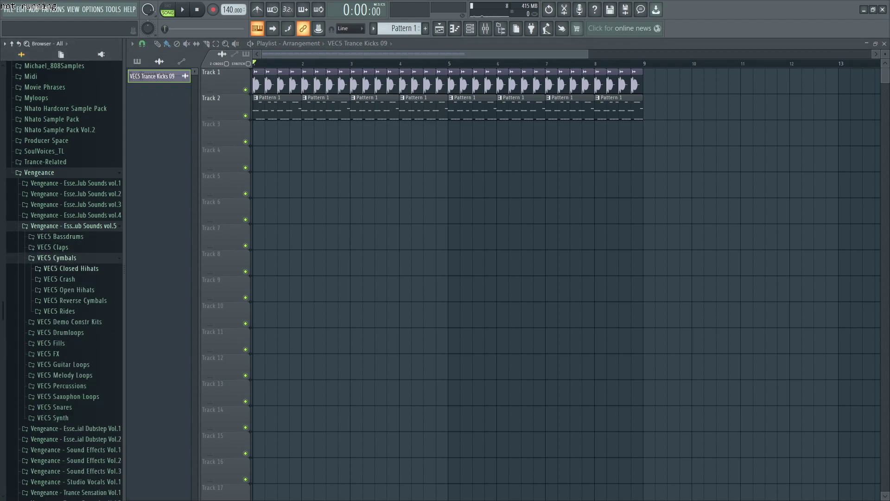
pyautogui.click(71, 269)
pyautogui.click(73, 205)
pyautogui.click(74, 157)
pyautogui.press('Up')
pyautogui.press('Up')
pyautogui.press('Up')
pyautogui.press('Down')
pyautogui.press('Down')
pyautogui.press('Down')
# Add VEC5 Closed Hihats 09 as a new channel and program hits on steps 2, 3 and 4 only
pyautogui.click(470, 28)
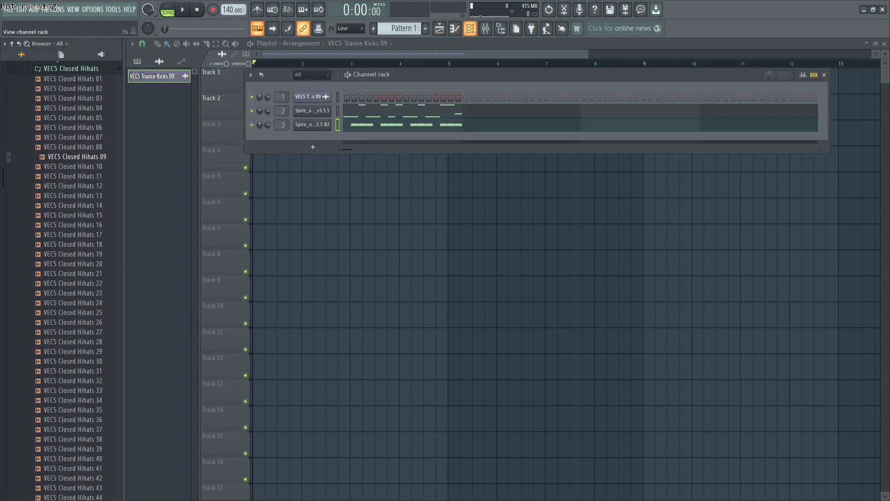
pyautogui.moveTo(74, 157); pyautogui.dragTo(282, 139)
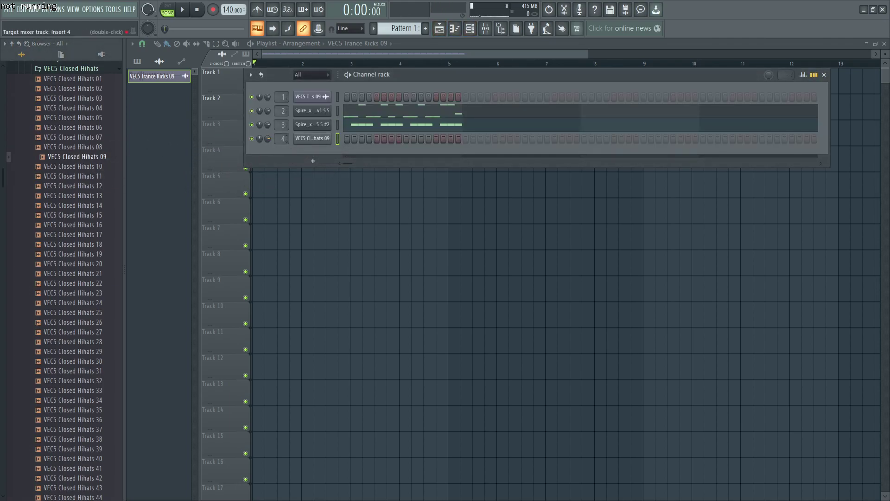
pyautogui.moveTo(362, 139); pyautogui.dragTo(399, 139)
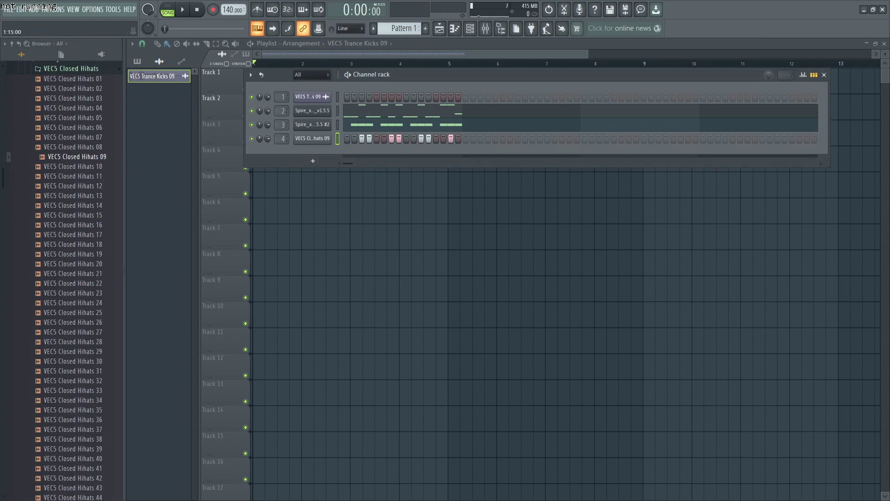
pyautogui.rightClick(391, 139)
pyautogui.rightClick(399, 139)
pyautogui.click(354, 139)
# Lower the velocity of the first hihat note strongly and the third to about 62% in the piano roll
pyautogui.click(313, 138)
pyautogui.click(312, 139)
pyautogui.rightClick(313, 139)
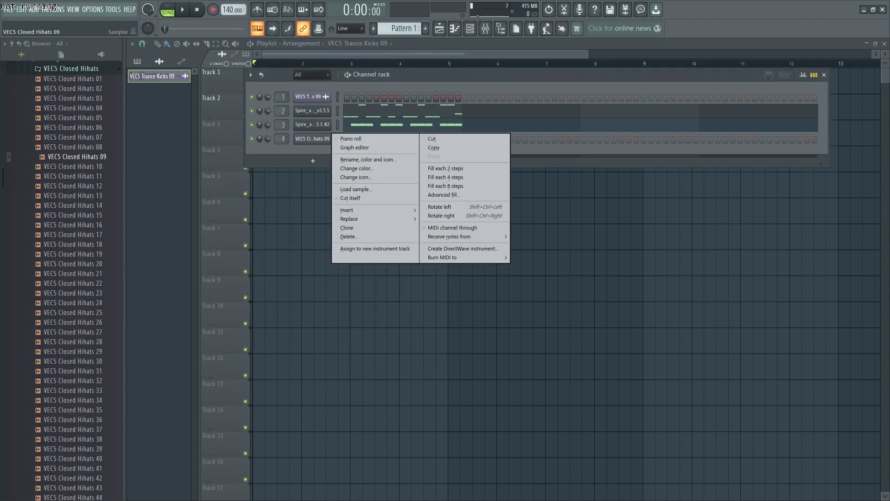
pyautogui.click(351, 138)
pyautogui.moveTo(171, 445); pyautogui.dragTo(171, 477)
pyautogui.moveTo(193, 435); pyautogui.dragTo(194, 448)
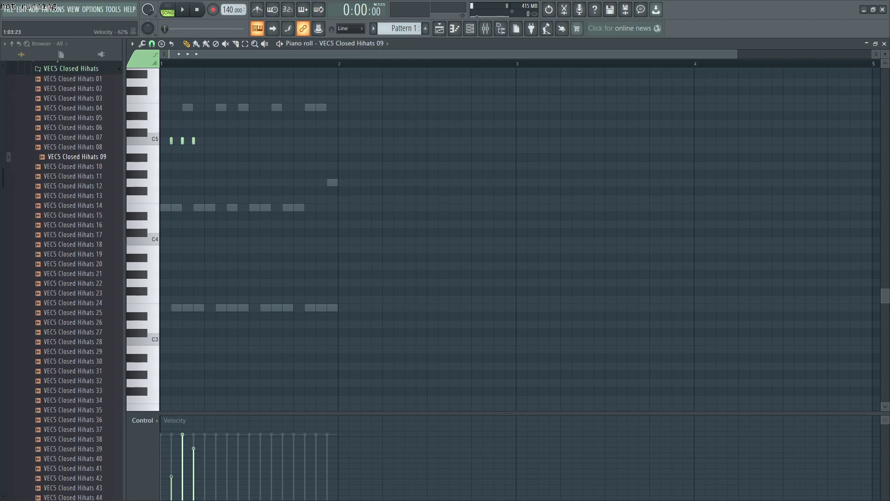
# Duplicate the three-note hihat group three times to fill the bar, and deselect the notes
pyautogui.hotkey('ctrl', 'a')
pyautogui.hotkey('ctrl', 'b')
pyautogui.hotkey('ctrl', 'b')
pyautogui.hotkey('ctrl', 'b')
pyautogui.hotkey('ctrl', 'd')
pyautogui.click(439, 28)
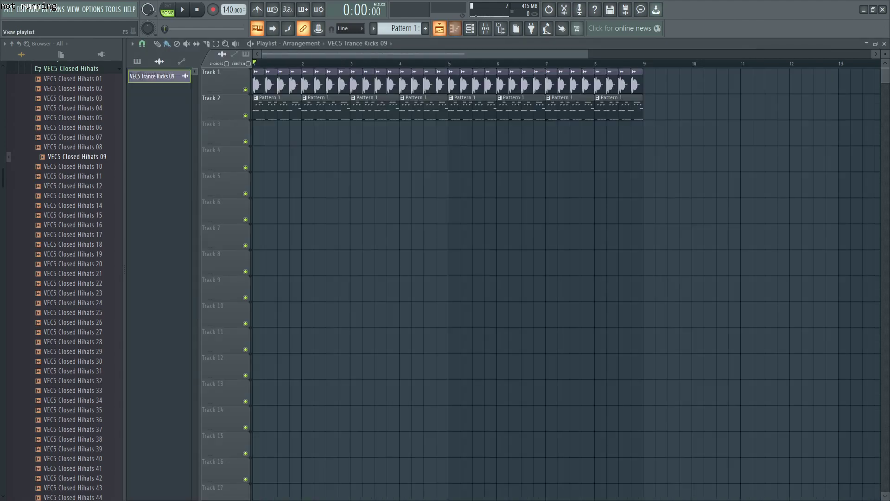
pyautogui.click(137, 61)
pyautogui.click(159, 76)
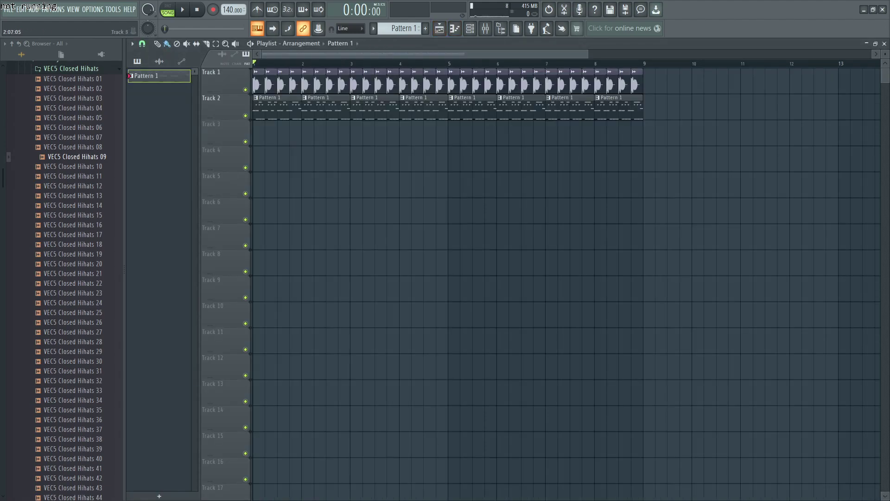
pyautogui.moveTo(452, 133); pyautogui.dragTo(562, 133)
pyautogui.rightClick(468, 134)
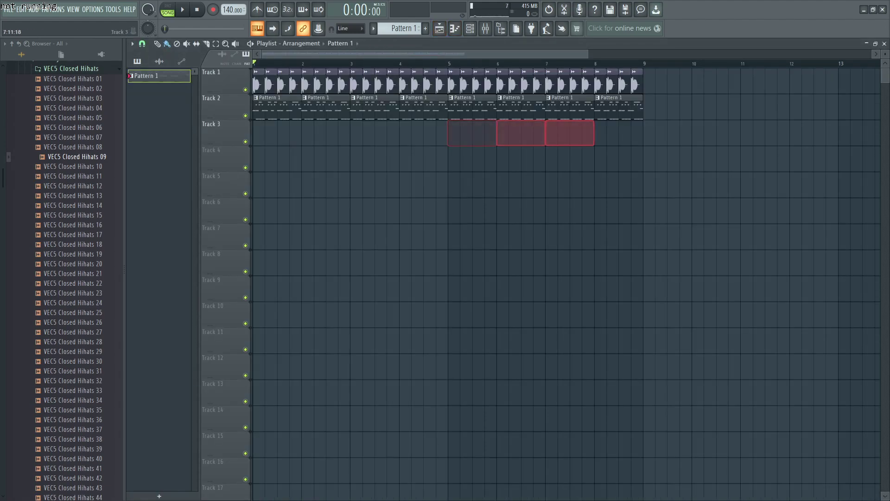
# Cut all the VEC5 Closed Hihats 09 notes out of Pattern 1 in the piano roll
pyautogui.click(469, 28)
pyautogui.rightClick(330, 138)
pyautogui.press('Escape')
pyautogui.rightClick(330, 137)
pyautogui.click(351, 139)
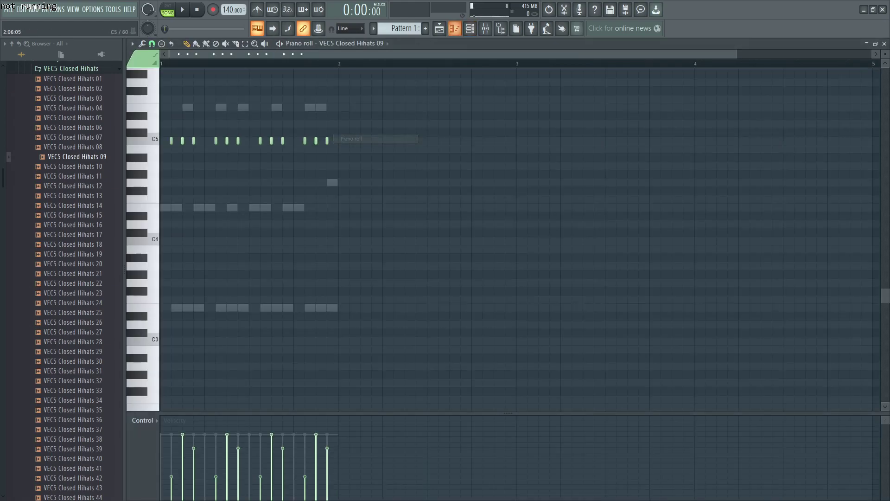
# Create a new pattern named "hat" and paste the cut hihat notes into it
pyautogui.press('F4')
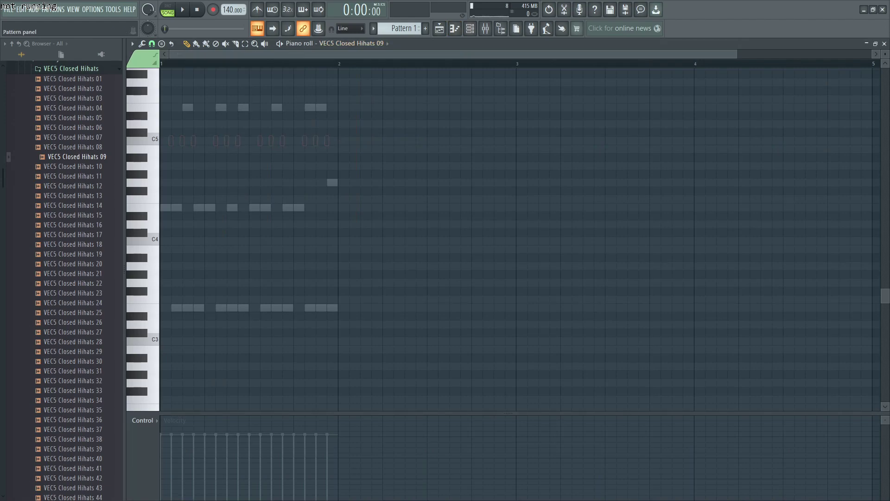
pyautogui.write('hihat')
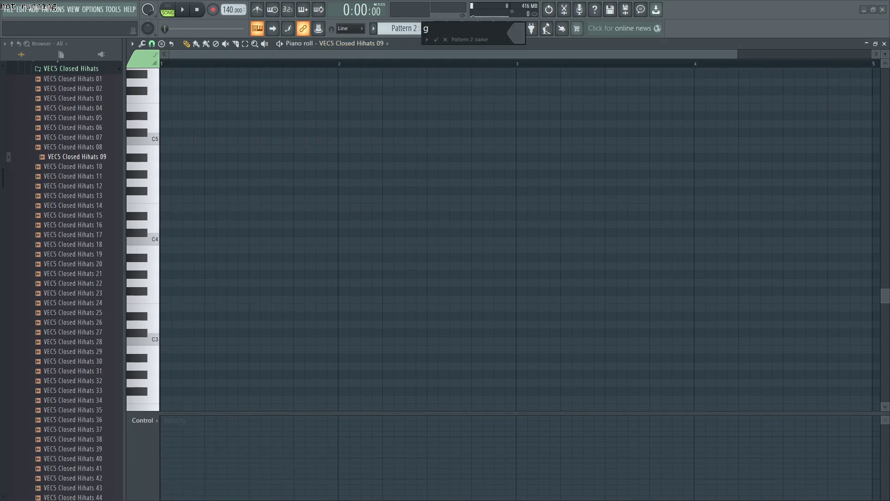
pyautogui.press('BackSpace')
pyautogui.press('BackSpace')
pyautogui.press('BackSpace')
pyautogui.press('BackSpace')
pyautogui.press('BackSpace')
pyautogui.write('hat')
pyautogui.press('Return')
pyautogui.hotkey('ctrl', 'v')
# Place four hat clips on Track 3 across bars 5 to 8 and play the arrangement from bar 5
pyautogui.click(439, 29)
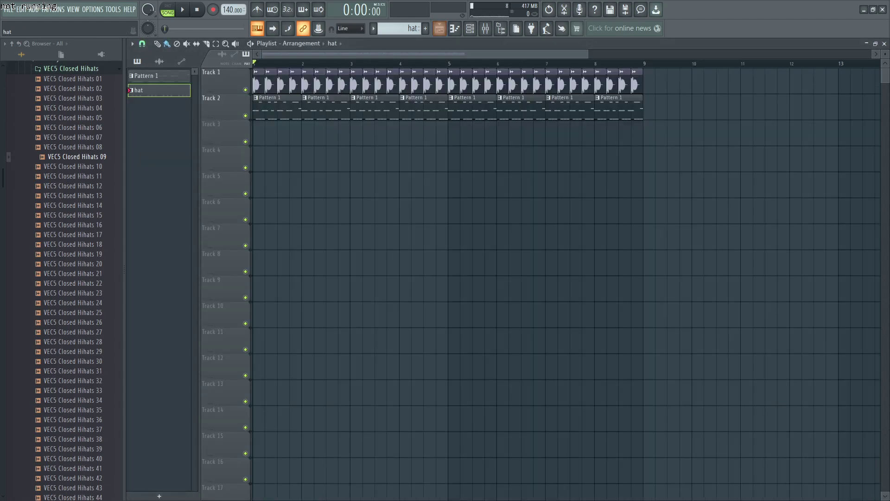
pyautogui.moveTo(452, 132); pyautogui.dragTo(635, 132)
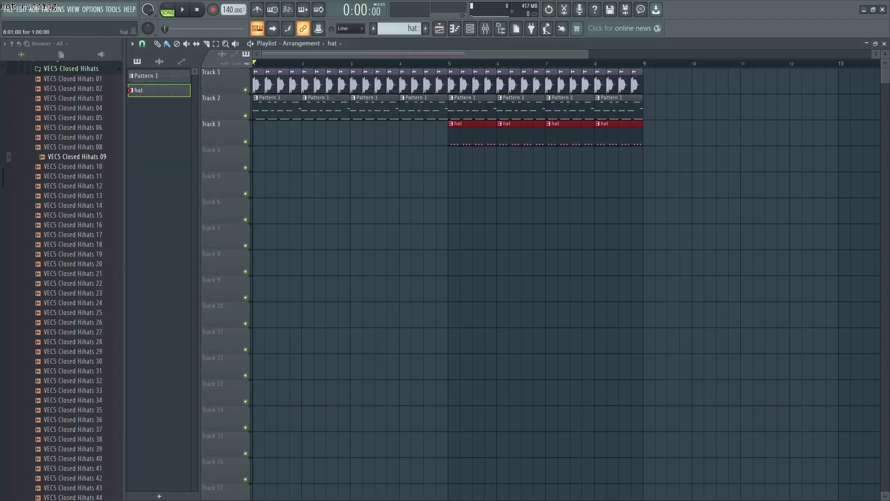
pyautogui.click(449, 64)
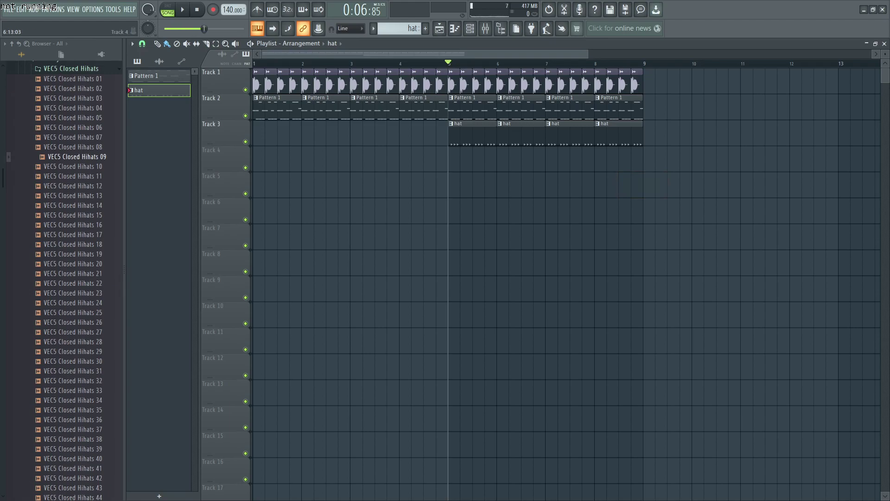
pyautogui.press('space')
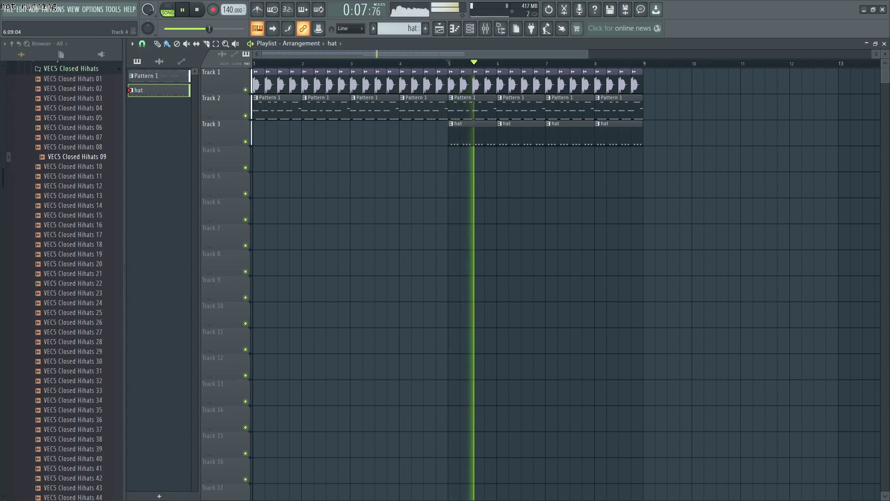
# Lower the hihat's volume slightly on mixer insert 4 while it is soloed, unsolo it and stop playback
pyautogui.click(485, 28)
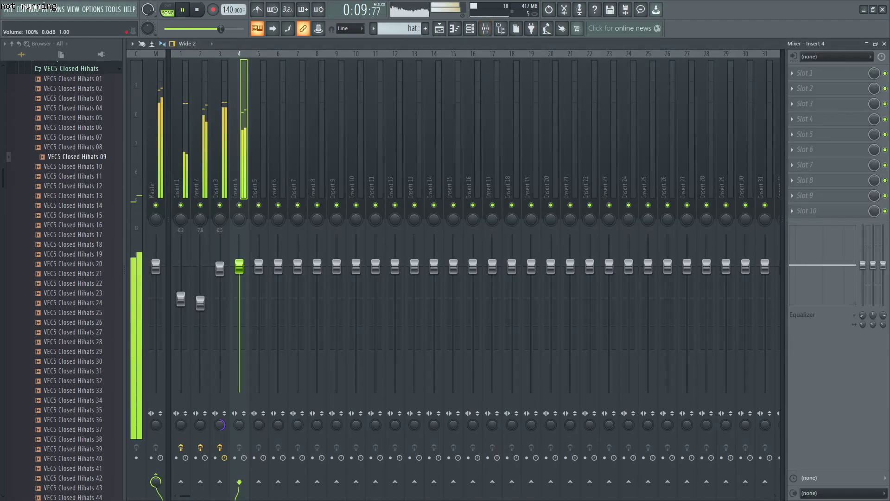
pyautogui.rightClick(239, 205)
pyautogui.moveTo(239, 267); pyautogui.dragTo(239, 272)
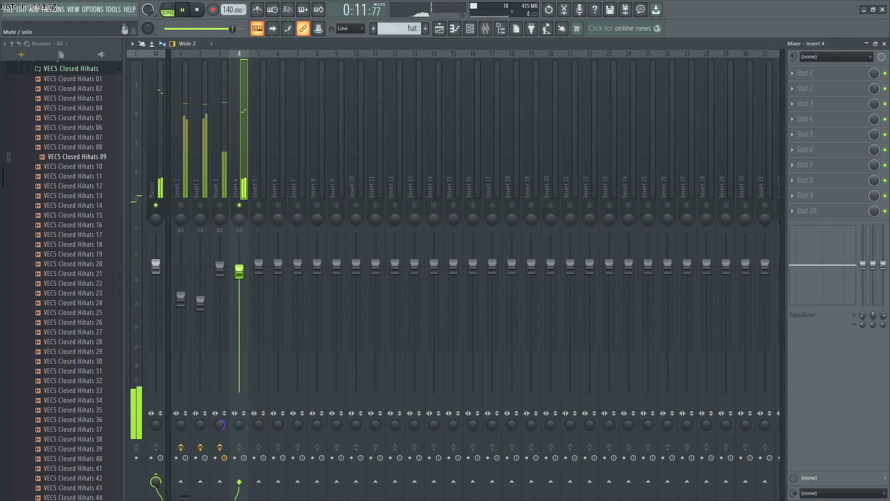
pyautogui.rightClick(239, 205)
pyautogui.press('space')
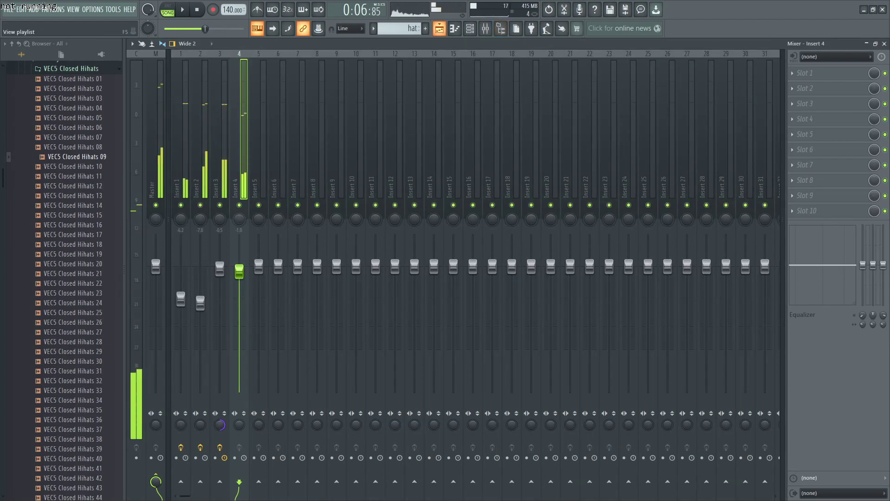
# Lower mixer inserts 2 and 3 together during playback to about -10.2 dB and -4.4 dB, and stop
pyautogui.click(70, 69)
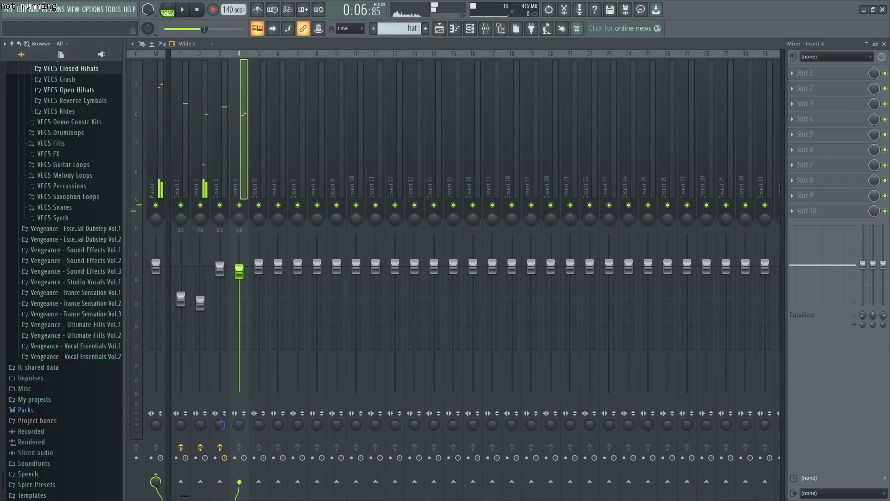
pyautogui.moveTo(200, 153); pyautogui.dragTo(219, 153)
pyautogui.click(220, 153)
pyautogui.press('space')
pyautogui.moveTo(220, 268); pyautogui.dragTo(220, 289)
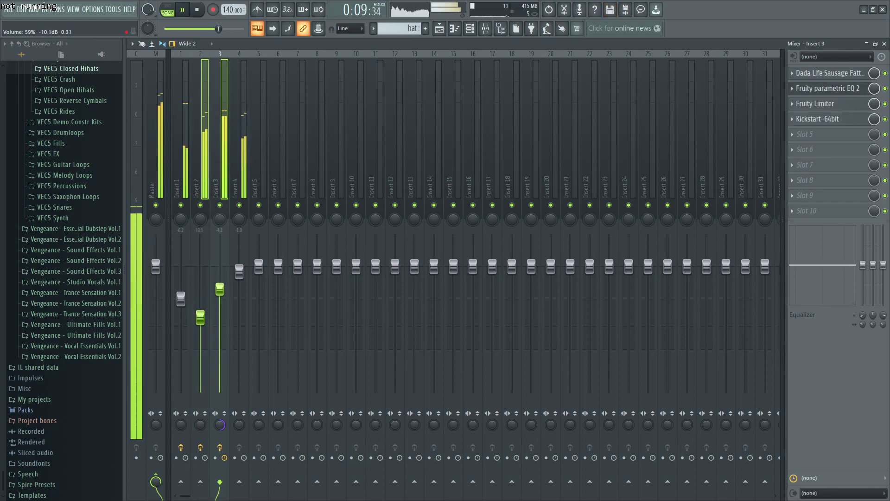
pyautogui.press('space')
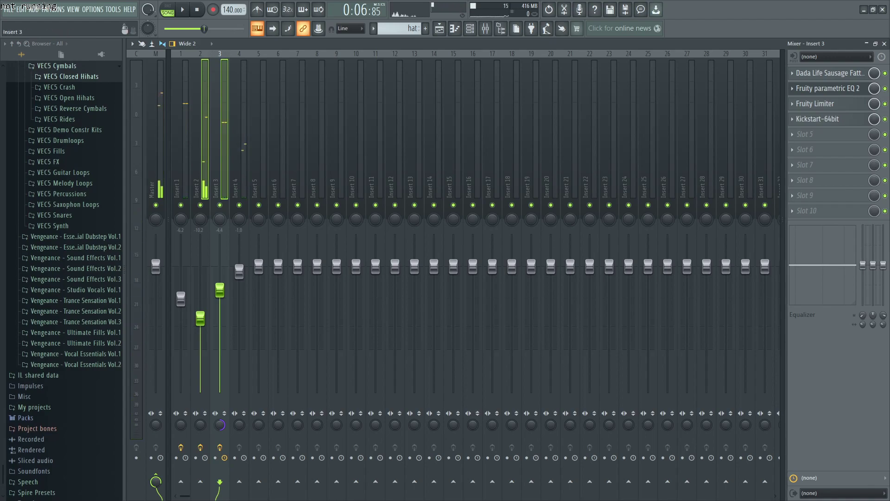
pyautogui.click(200, 139)
pyautogui.keyDown('ctrl'); pyautogui.click(220, 139); pyautogui.keyUp('ctrl')
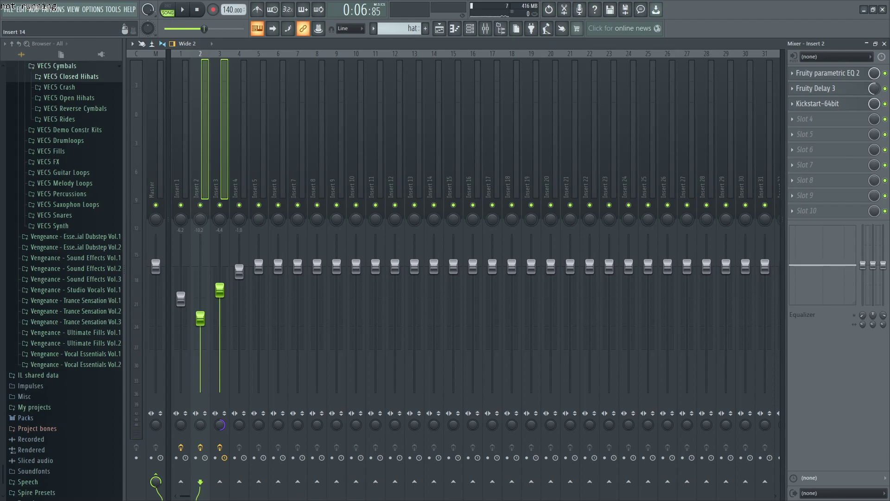
pyautogui.click(470, 29)
pyautogui.click(312, 123)
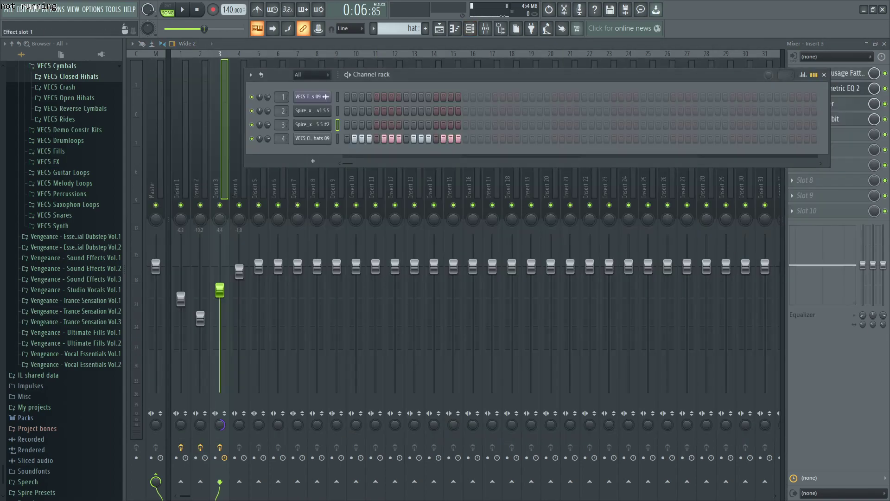
pyautogui.click(860, 63)
pyautogui.click(220, 162)
pyautogui.click(239, 162)
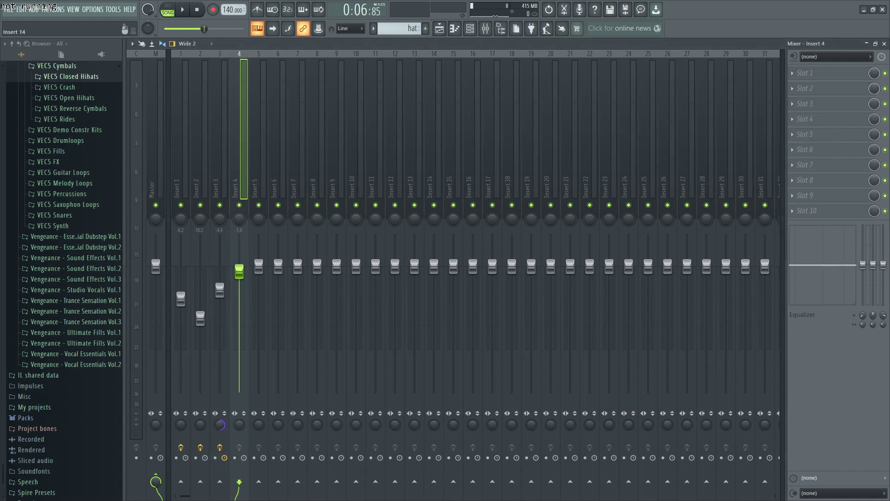
# Bring up the channel rack and audition the samples in the VEC5 Open Hihats folder one after another
pyautogui.press('F6')
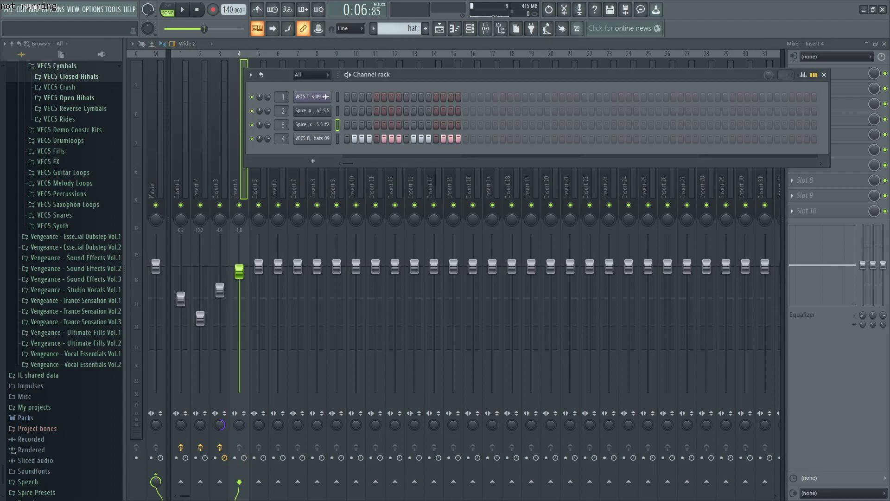
pyautogui.click(70, 97)
pyautogui.click(74, 168)
pyautogui.click(74, 207)
pyautogui.click(74, 188)
pyautogui.click(74, 198)
pyautogui.click(74, 178)
pyautogui.click(75, 149)
pyautogui.click(74, 139)
pyautogui.click(74, 129)
pyautogui.click(74, 120)
pyautogui.click(74, 109)
pyautogui.click(74, 100)
pyautogui.click(74, 227)
pyautogui.click(74, 247)
pyautogui.click(74, 255)
pyautogui.click(74, 266)
pyautogui.click(74, 276)
pyautogui.click(74, 285)
pyautogui.click(75, 256)
pyautogui.click(74, 265)
pyautogui.click(75, 276)
pyautogui.click(74, 285)
pyautogui.click(75, 294)
pyautogui.click(74, 304)
pyautogui.click(74, 314)
pyautogui.click(75, 324)
pyautogui.click(74, 334)
pyautogui.click(74, 343)
pyautogui.click(74, 353)
pyautogui.click(74, 363)
pyautogui.click(74, 373)
pyautogui.click(74, 382)
pyautogui.click(75, 392)
pyautogui.click(75, 382)
pyautogui.click(75, 412)
pyautogui.click(74, 402)
pyautogui.click(74, 431)
pyautogui.click(74, 421)
pyautogui.click(75, 441)
pyautogui.click(74, 460)
pyautogui.click(74, 451)
pyautogui.click(75, 461)
pyautogui.press('Down')
pyautogui.press('Down')
pyautogui.press('Down')
pyautogui.press('Down')
pyautogui.press('Up')
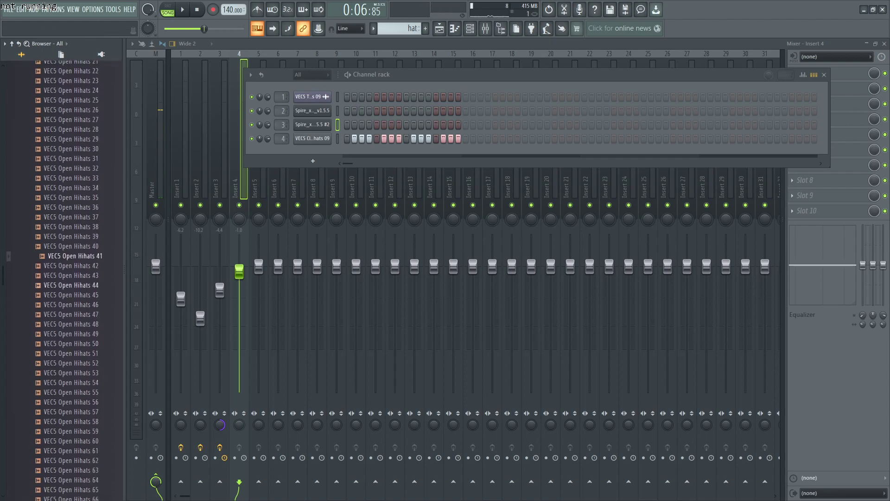
pyautogui.press('Up')
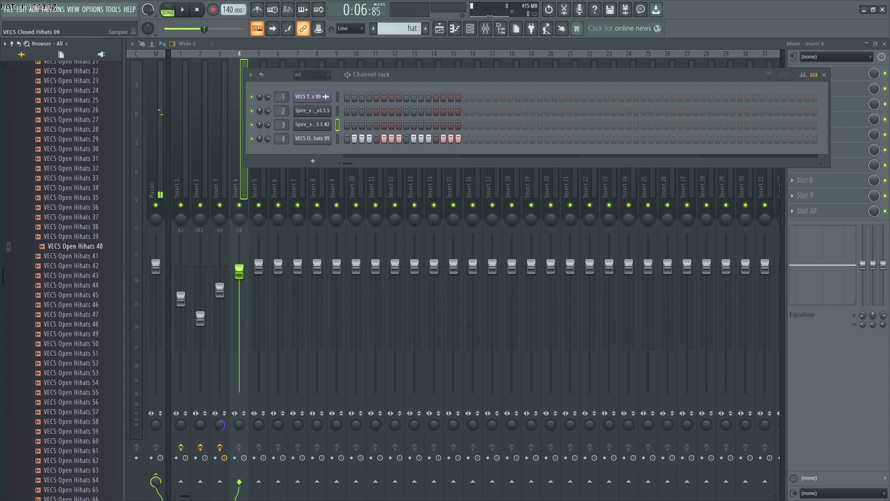
# Preview the VEC5 Closed Hihats 09 channel's sample for comparison and audition the VEC5 open hihats backwards from 40 to 11
pyautogui.click(312, 138)
pyautogui.click(324, 332)
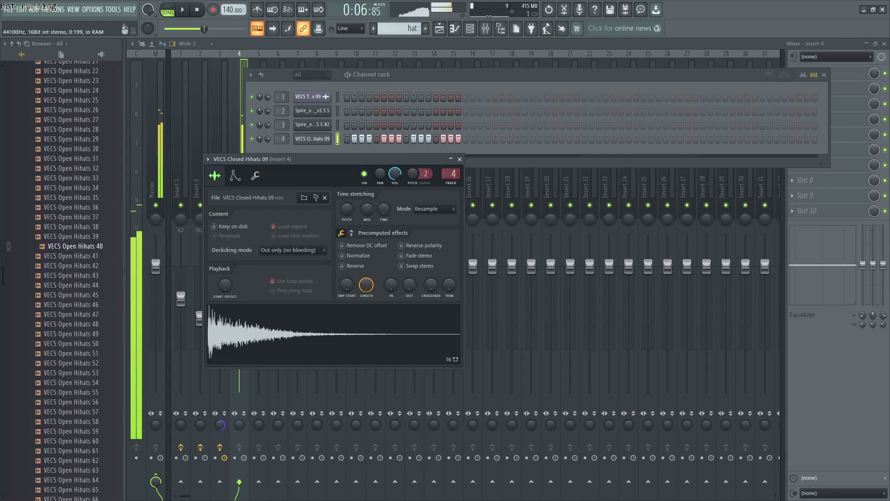
pyautogui.press('Up')
pyautogui.press('Up')
pyautogui.press('Up')
pyautogui.press('Up')
pyautogui.press('Up')
pyautogui.press('Up')
pyautogui.press('Up')
pyautogui.press('Up')
pyautogui.press('Up')
pyautogui.press('Up')
pyautogui.press('Up')
pyautogui.press('Up')
pyautogui.press('Up')
pyautogui.press('Up')
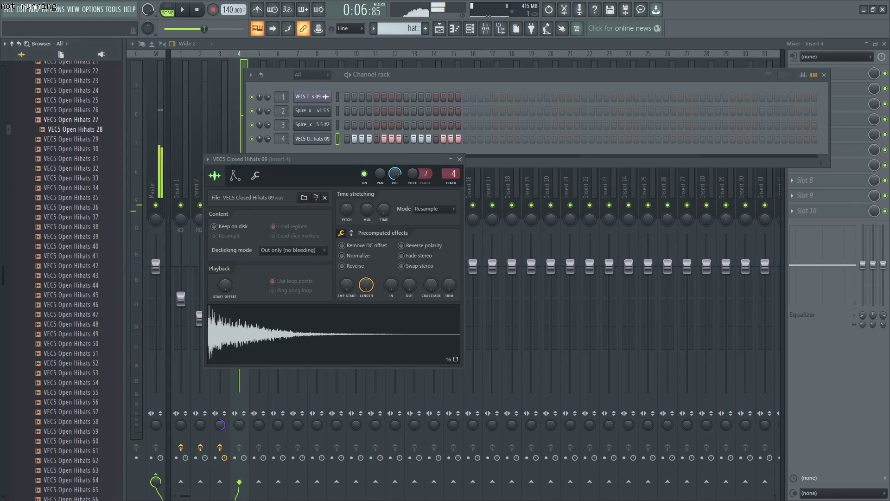
pyautogui.press('Up')
pyautogui.press('Up')
pyautogui.press('Up')
pyautogui.press('Up')
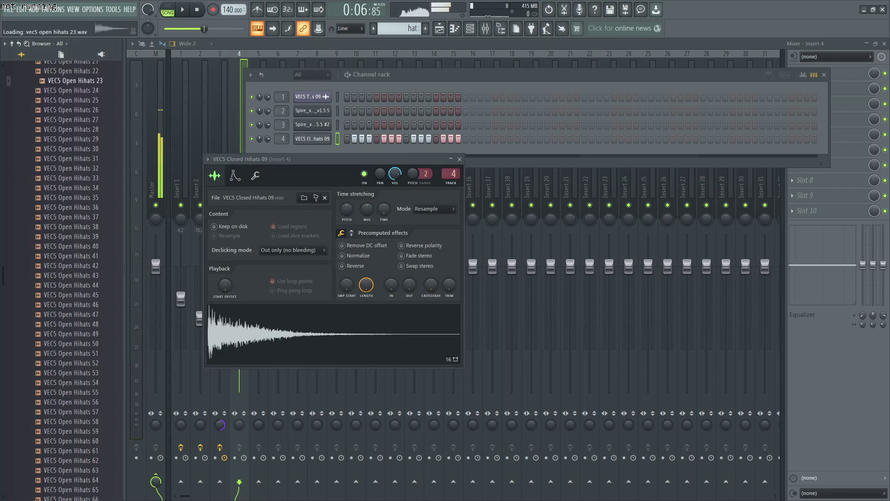
pyautogui.press('Up')
pyautogui.press('Up')
pyautogui.press('Up')
pyautogui.press('Up')
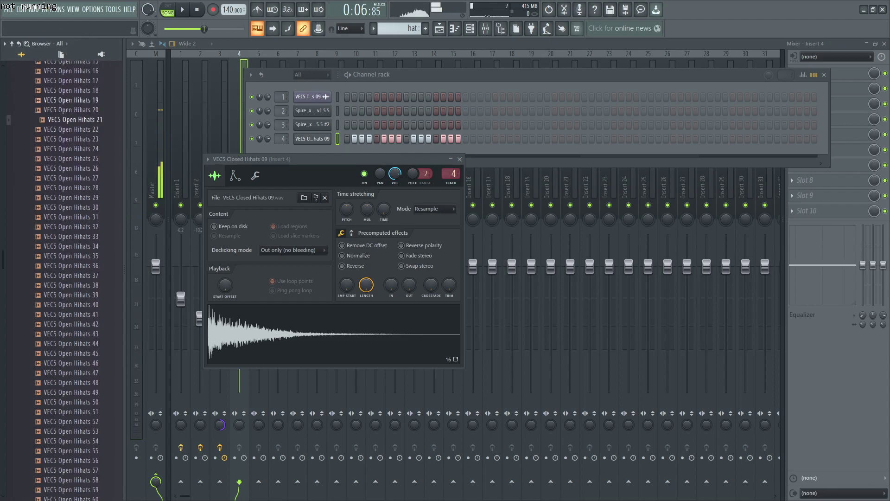
pyautogui.press('Up')
pyautogui.press('Up')
pyautogui.press('Up')
pyautogui.press('Up')
pyautogui.press('Up')
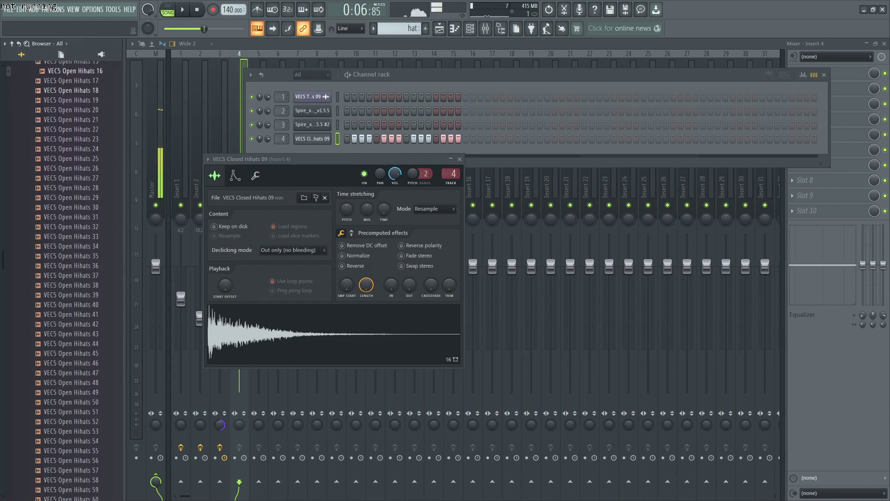
pyautogui.press('Up')
pyautogui.press('Up')
pyautogui.press('Up')
pyautogui.press('Up')
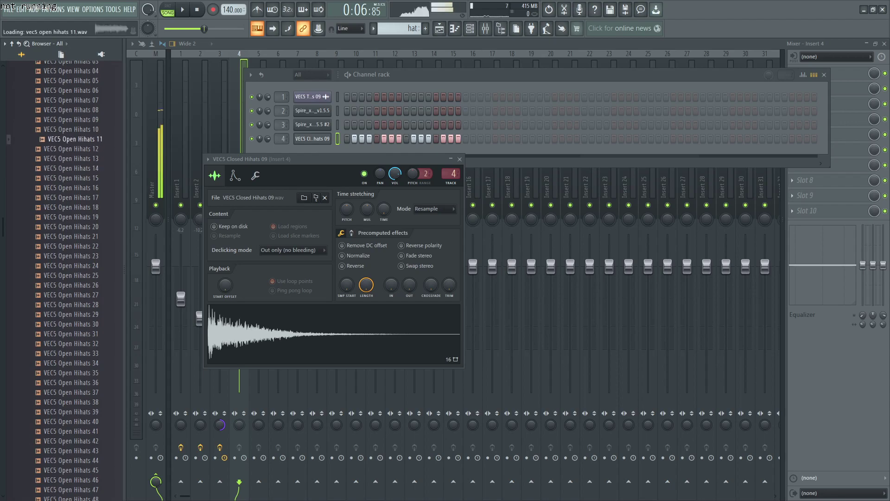
# Browse the Vengeance Essential Club Sounds vol.3 library to the VEC3 HH Open folder inside VEC3 Cymbals
pyautogui.scroll(10, 70, 297)
pyautogui.click(70, 307)
pyautogui.click(70, 297)
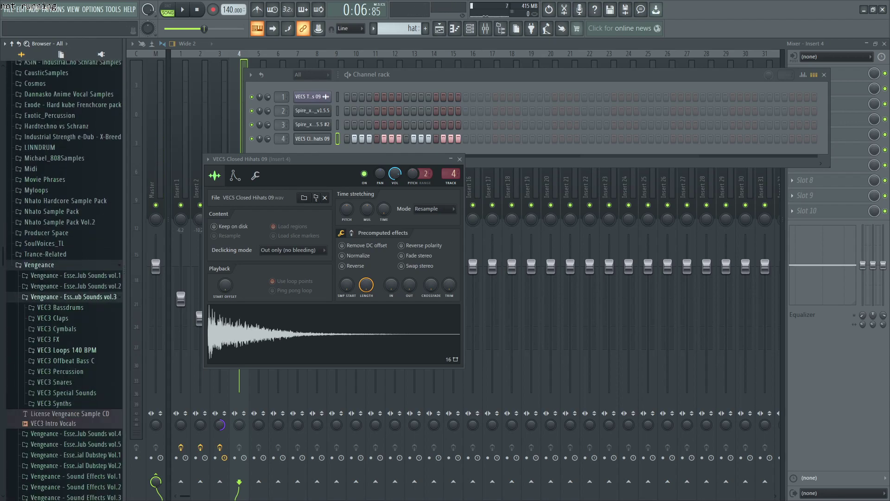
pyautogui.click(60, 329)
pyautogui.click(64, 360)
pyautogui.scroll(-10, 64, 361)
pyautogui.scroll(5, 64, 360)
# Audition several of the first samples in the VEC3 HH Open folder, including VEC3 Cymbals HH Open 011
pyautogui.click(79, 149)
pyautogui.click(79, 131)
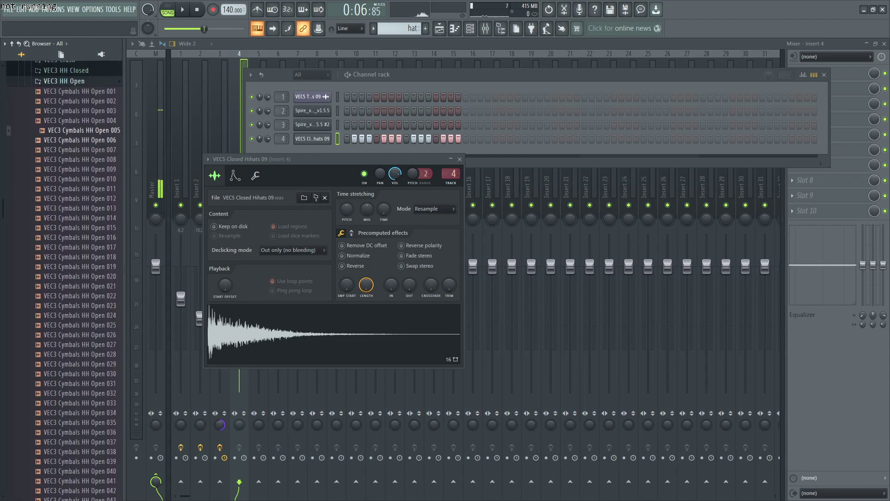
pyautogui.click(80, 140)
pyautogui.click(80, 120)
pyautogui.click(79, 111)
pyautogui.click(80, 101)
pyautogui.click(80, 130)
pyautogui.click(80, 140)
pyautogui.click(79, 150)
pyautogui.click(80, 169)
pyautogui.click(79, 188)
pyautogui.click(80, 209)
pyautogui.click(80, 189)
# Add VEC3 Cymbals HH Open 011 as a new channel below the closed hihat and route it to mixer insert 5
pyautogui.click(408, 149)
pyautogui.moveTo(69, 188); pyautogui.dragTo(343, 156)
pyautogui.scroll(1, 282, 152)
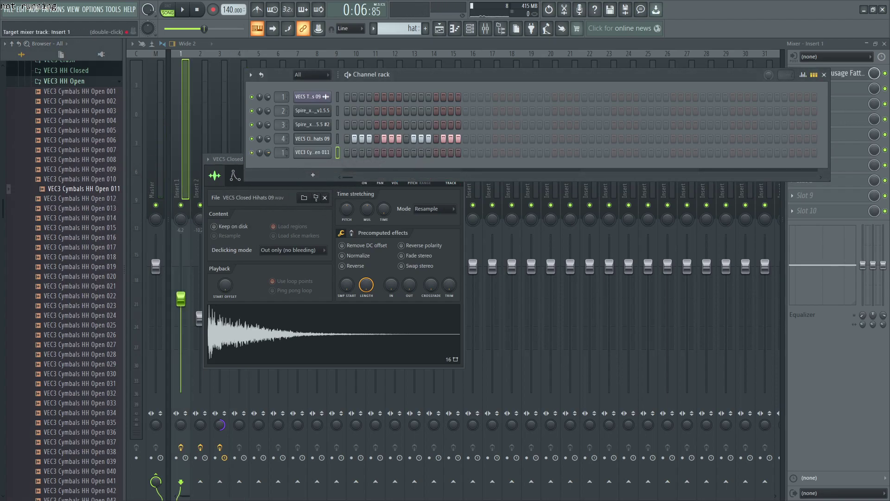
pyautogui.scroll(4, 281, 153)
# Program the open hihat on steps 3, 7, 11 and 15 of the hat pattern and return to the mixer
pyautogui.click(362, 152)
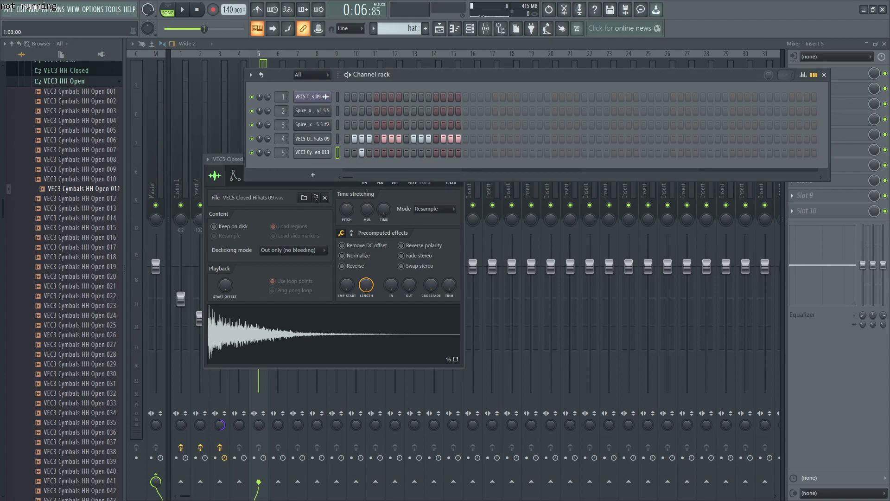
pyautogui.click(391, 152)
pyautogui.click(429, 152)
pyautogui.click(421, 152)
pyautogui.click(429, 152)
pyautogui.click(131, 40)
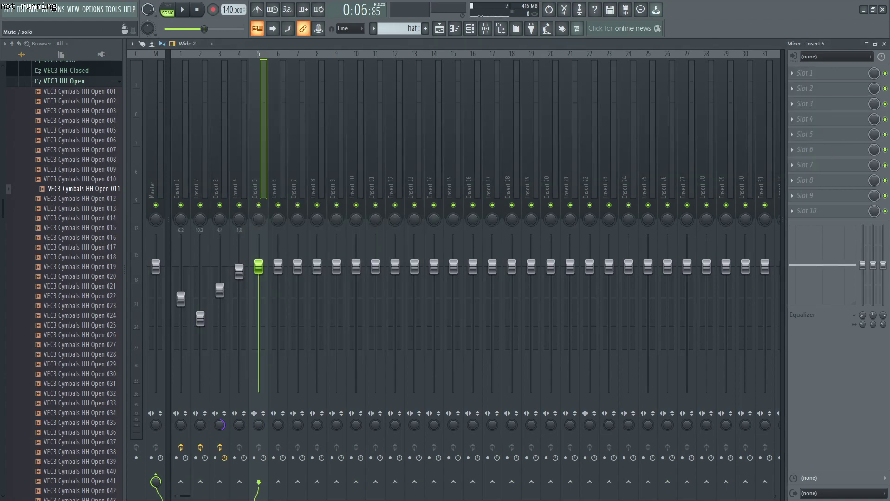
# Load Kickstart-64bit in the first effect slot of mixer insert 5 and choose the sixth curve in its upper row
pyautogui.click(805, 73)
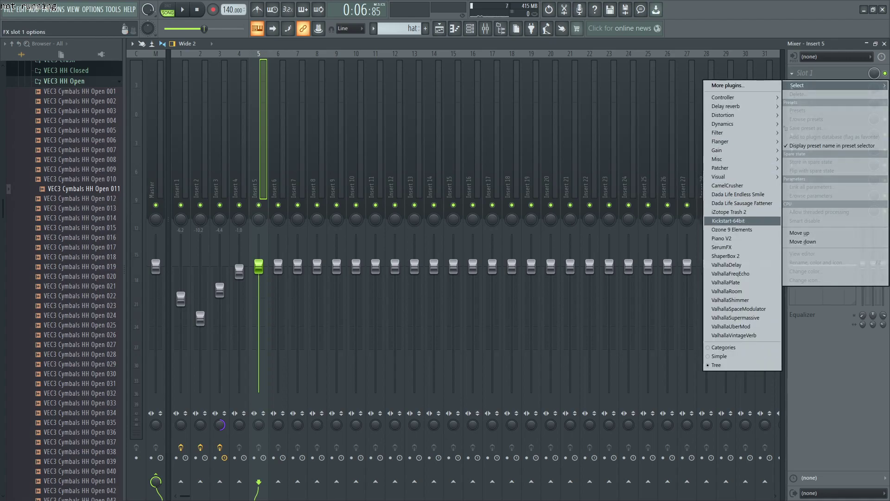
pyautogui.click(727, 220)
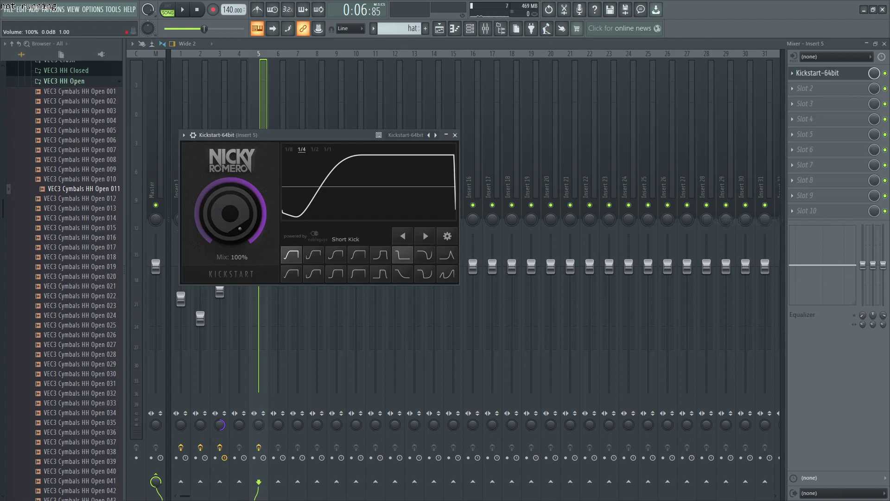
pyautogui.click(402, 255)
pyautogui.click(454, 135)
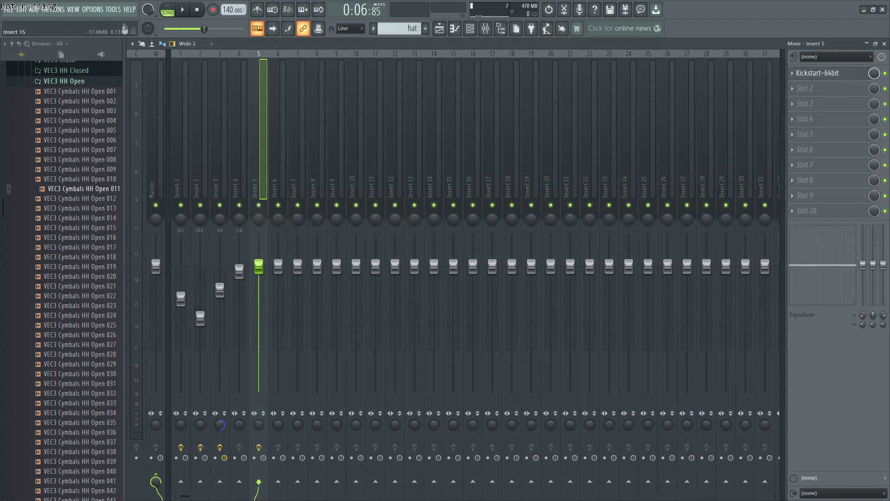
# Play the arrangement with mixer inserts 5 and 4 soloed in turn, stop playback and select insert 4
pyautogui.press('space')
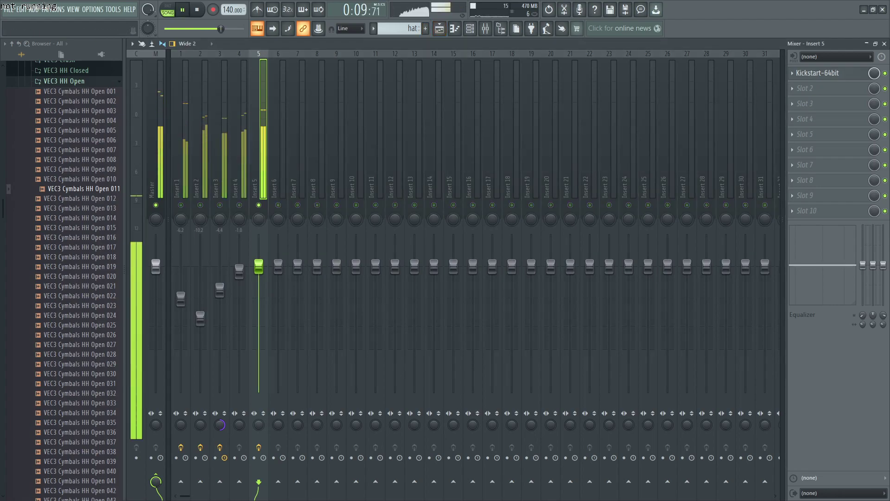
pyautogui.press('space')
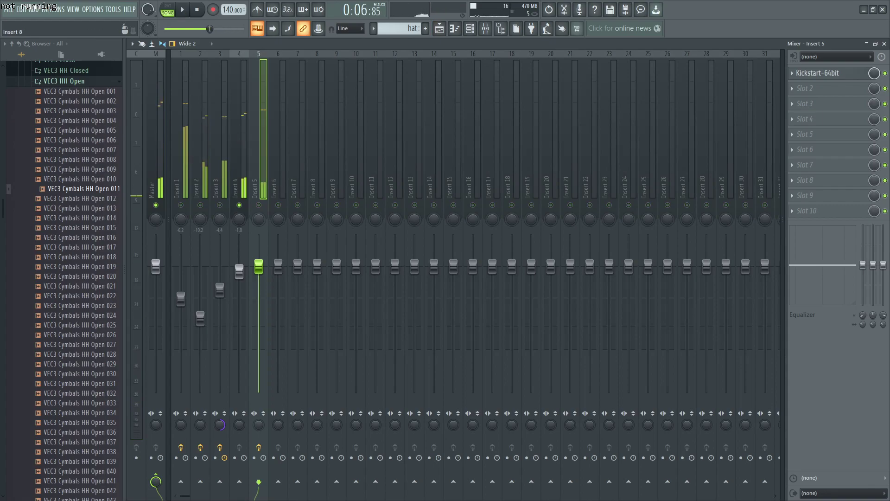
pyautogui.press('Left')
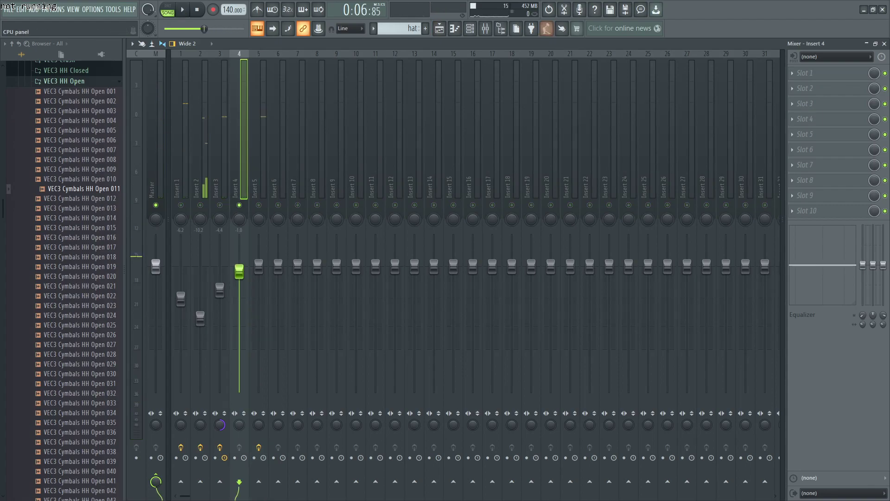
# Preview the VEC5 Closed Hihats 09 sample in its channel settings and open the settings of the VEC3 open hihat channel
pyautogui.click(470, 28)
pyautogui.click(312, 138)
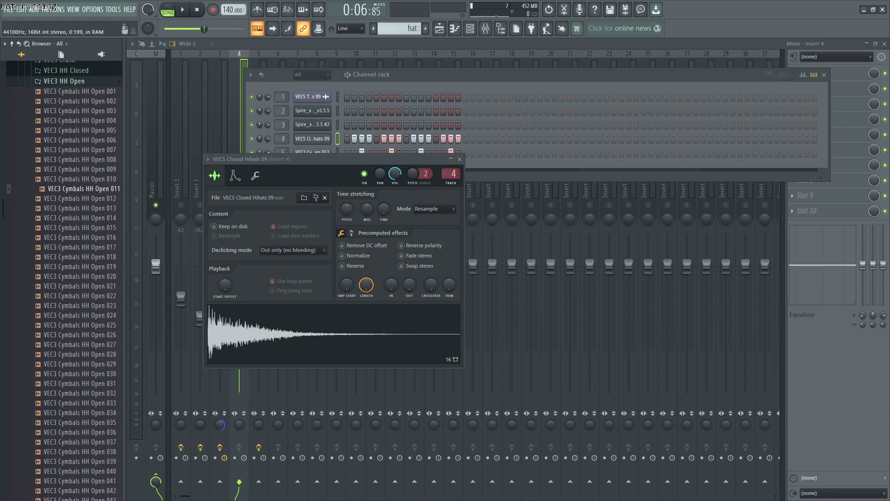
pyautogui.click(334, 333)
pyautogui.click(334, 333)
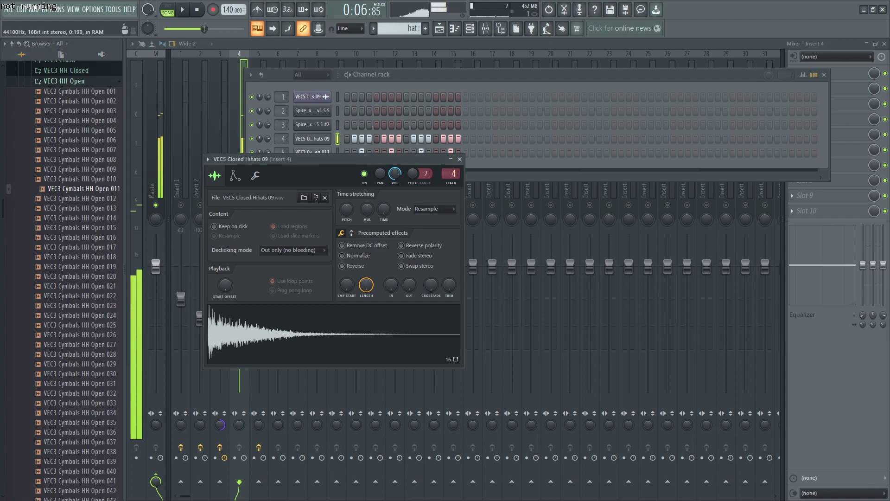
pyautogui.click(512, 163)
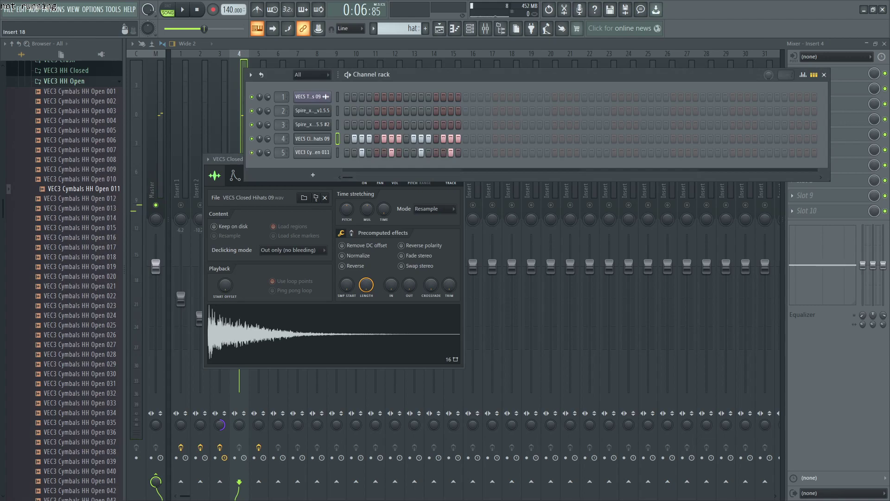
pyautogui.click(312, 152)
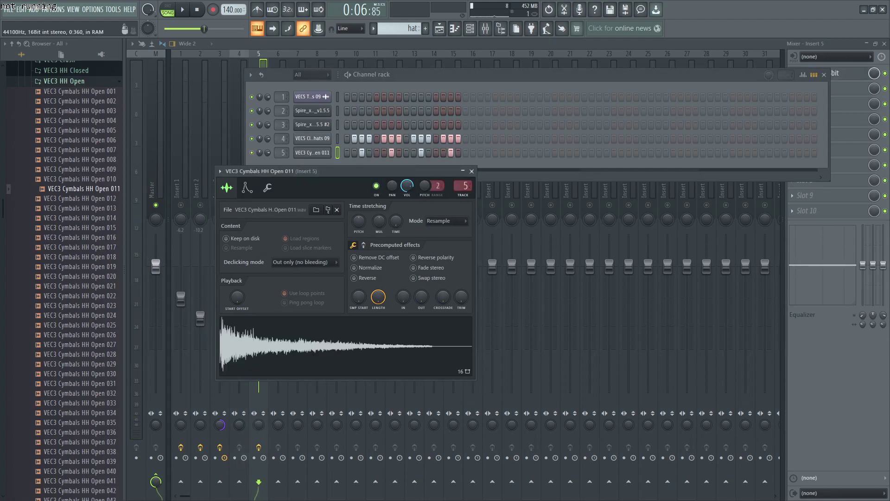
# Play the arrangement with the mixer in view to compare the soloed closed and open hihats, and stop playback
pyautogui.press('space')
pyautogui.press('F9')
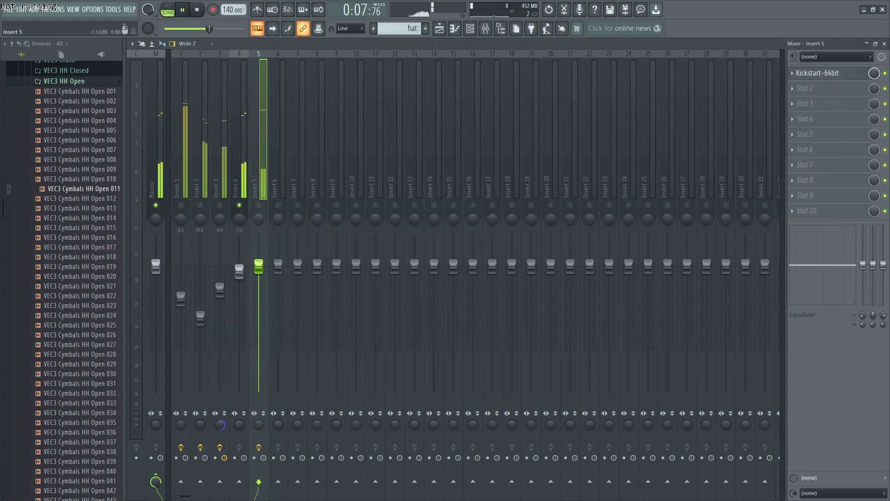
pyautogui.press('space')
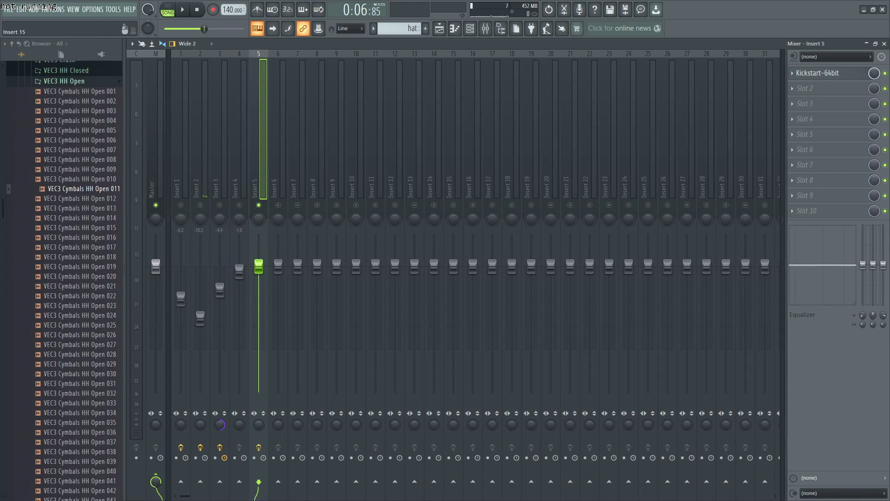
# Bring up the VEC5 Closed Hihats 09 channel settings, return to the mixer and unsolo insert 5
pyautogui.click(439, 29)
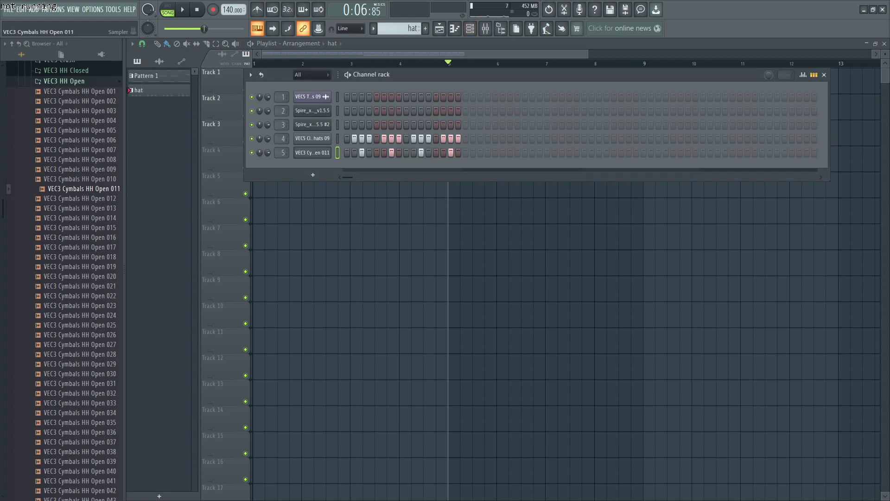
pyautogui.click(312, 138)
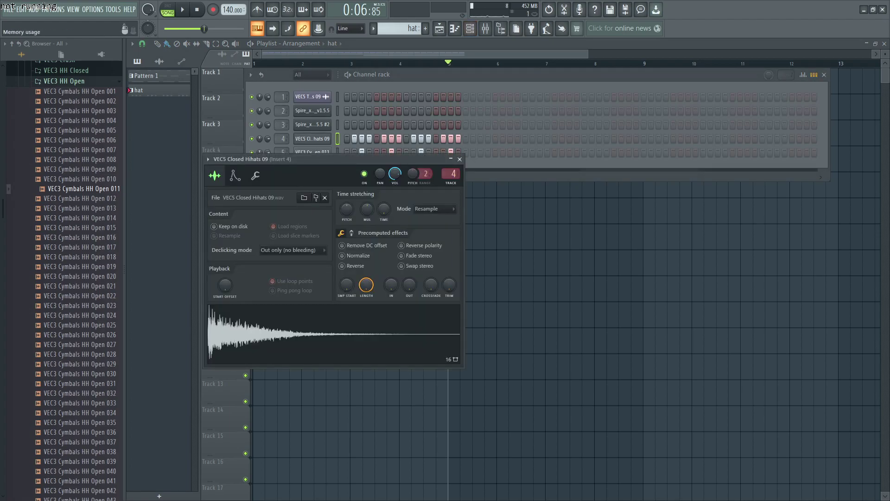
pyautogui.click(486, 29)
pyautogui.rightClick(259, 204)
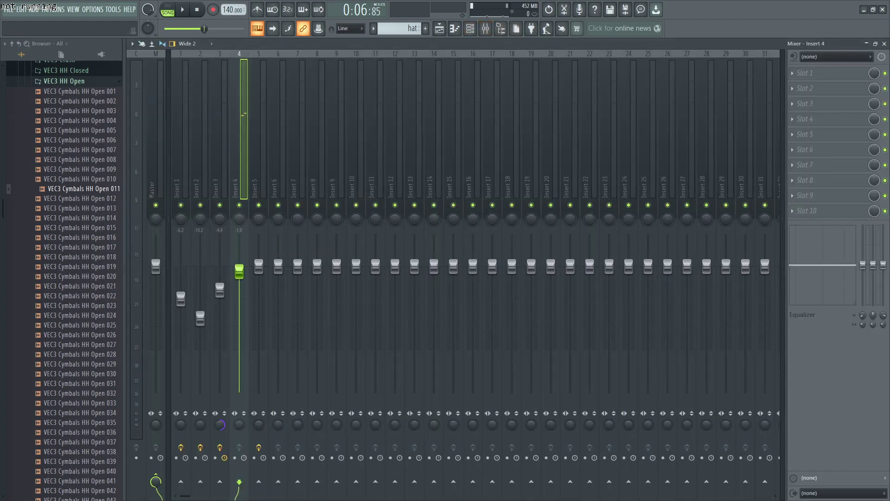
# Try different time-stretch amounts on the VEC5 Closed Hihats 09 sample and preview the sound after each change
pyautogui.click(470, 29)
pyautogui.click(312, 139)
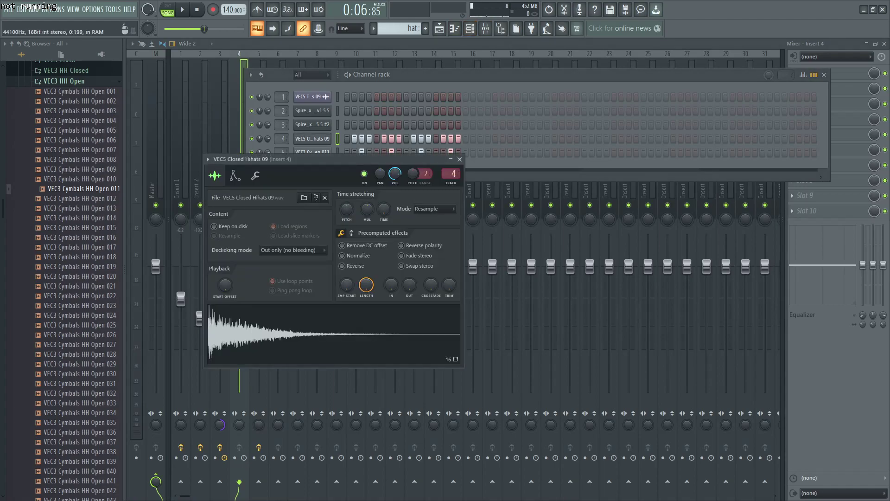
pyautogui.click(334, 333)
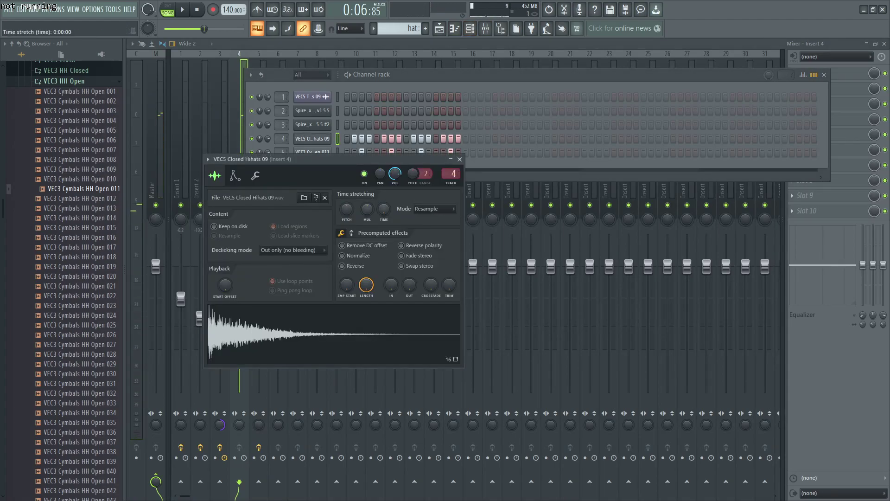
pyautogui.moveTo(383, 209); pyautogui.dragTo(383, 202)
pyautogui.click(345, 330)
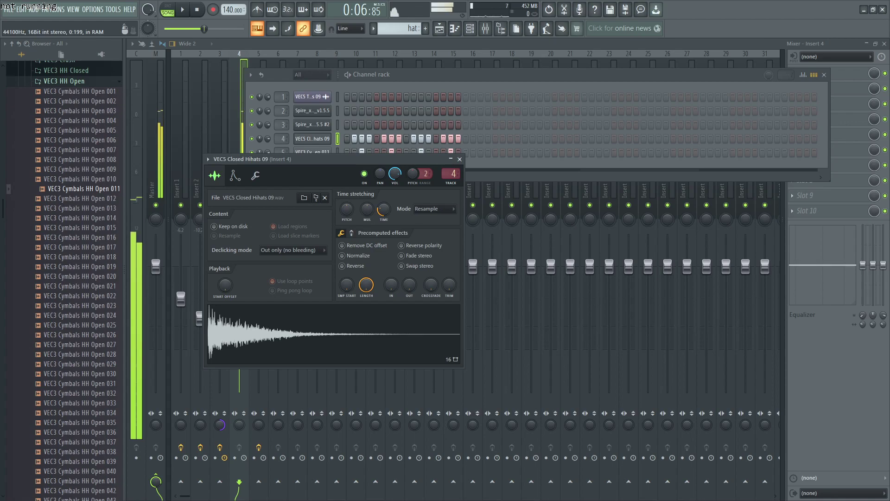
pyautogui.moveTo(384, 210); pyautogui.dragTo(384, 217)
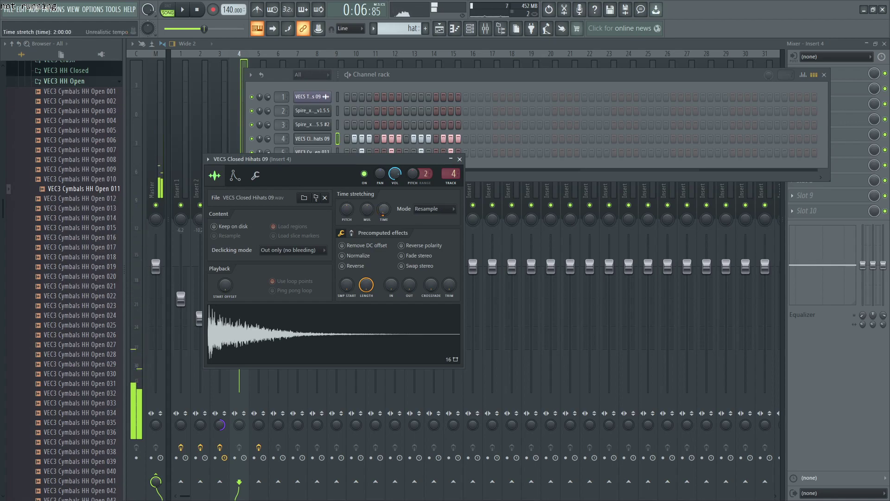
pyautogui.click(345, 330)
pyautogui.click(345, 330)
pyautogui.click(345, 330)
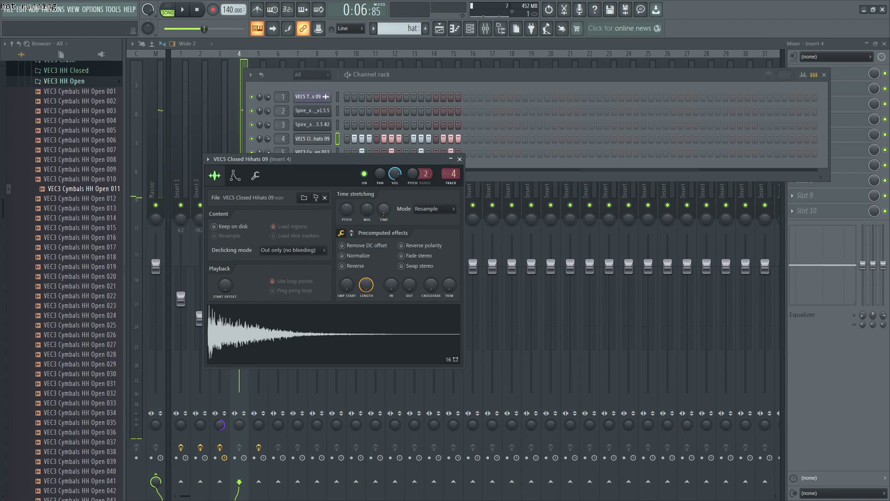
pyautogui.click(346, 330)
# Try a pitch shift of +500 cents on the closed hihat sample, preview it and reset the pitch
pyautogui.moveTo(346, 209); pyautogui.dragTo(347, 197)
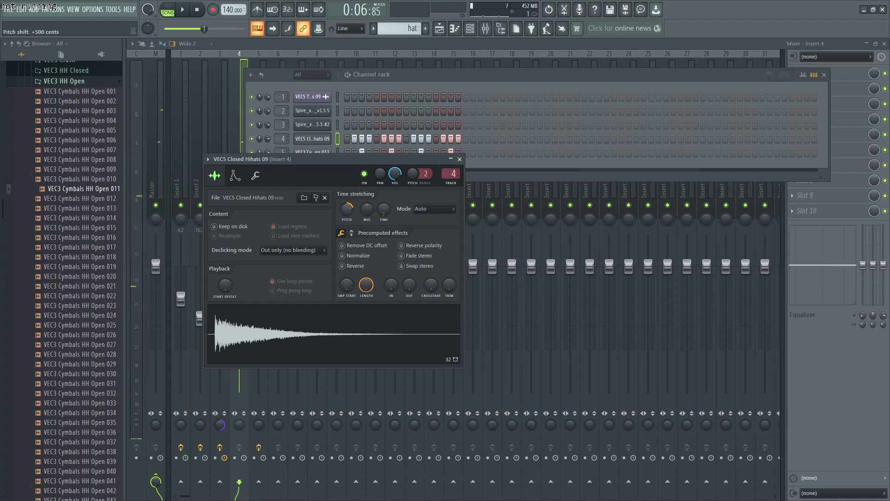
pyautogui.click(346, 330)
pyautogui.rightClick(346, 209)
pyautogui.click(363, 219)
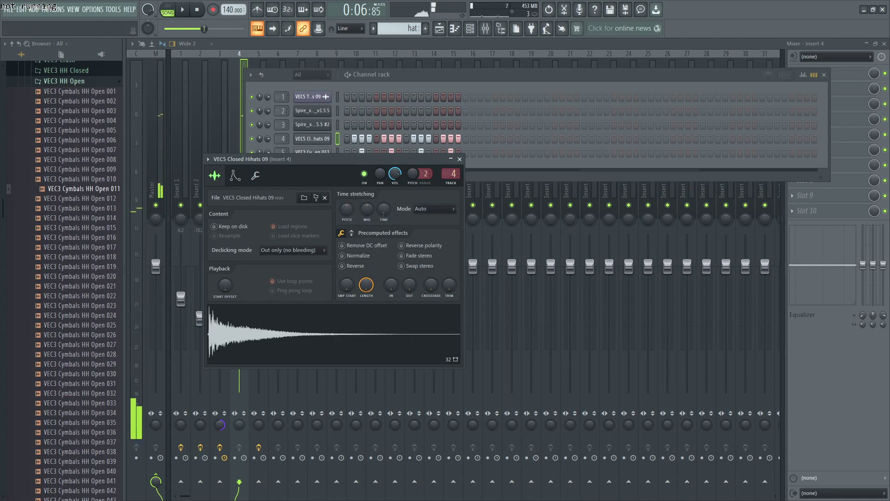
# Preview the VEC3 Cymbals HH Open 011 sample, return to the closed hihat settings and close them
pyautogui.click(312, 151)
pyautogui.click(345, 345)
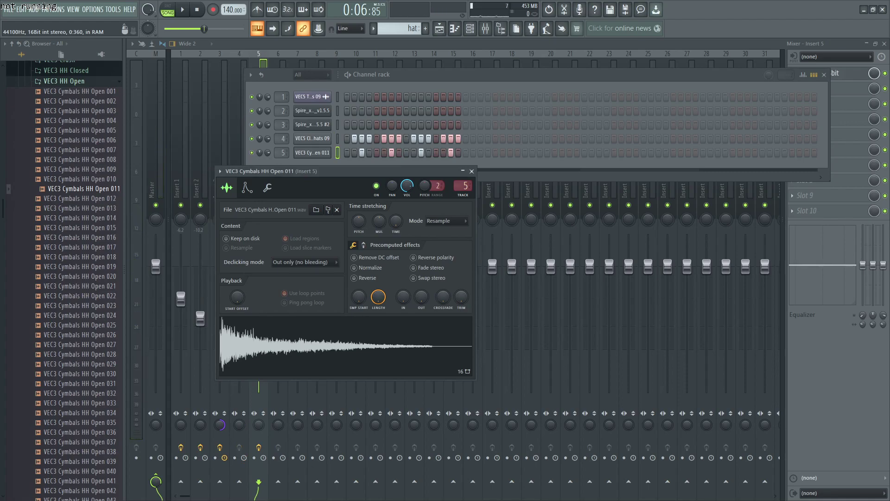
pyautogui.click(312, 138)
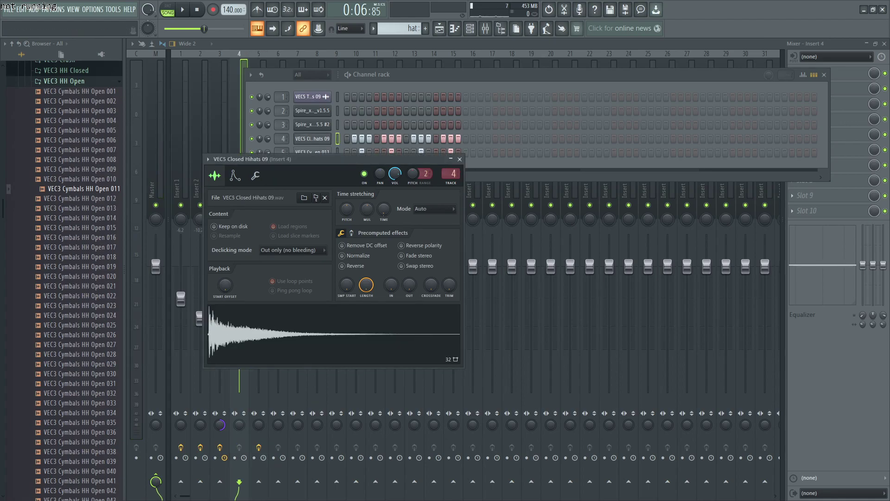
pyautogui.click(460, 159)
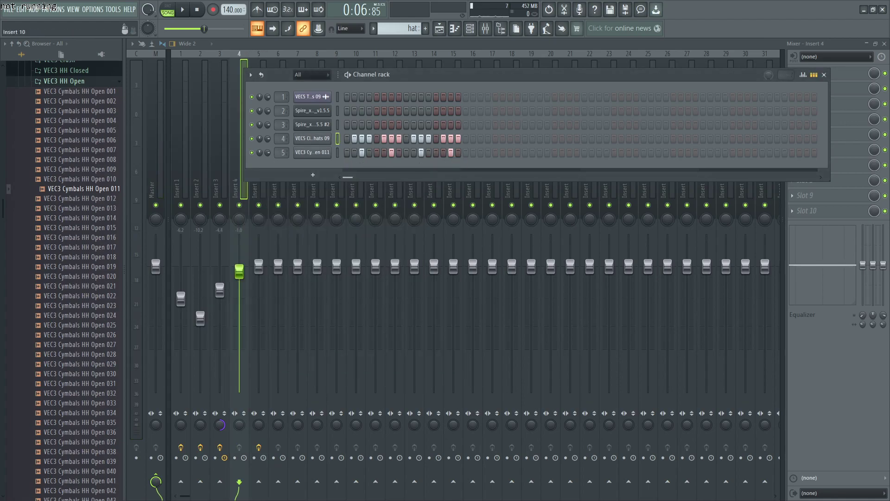
# Clear the time-stretch time in the VEC5 Closed Hihats 09 channel settings
pyautogui.click(311, 138)
pyautogui.rightClick(385, 210)
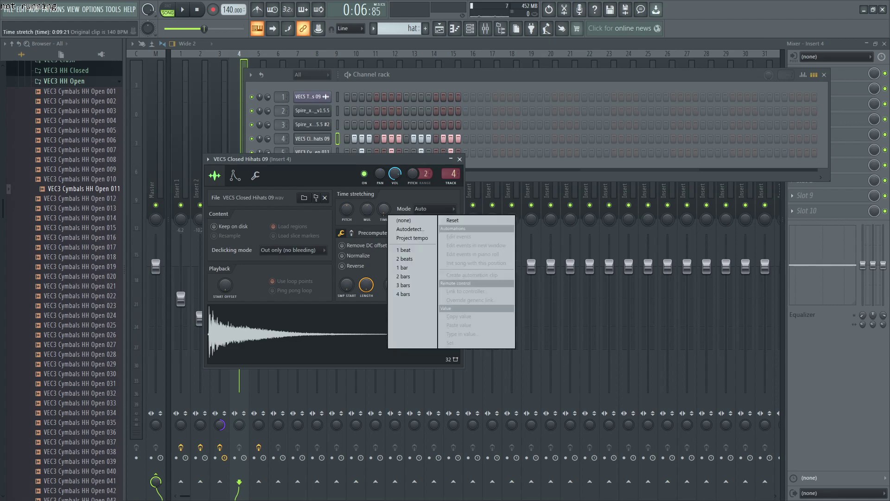
pyautogui.click(381, 210)
pyautogui.rightClick(380, 209)
pyautogui.click(396, 214)
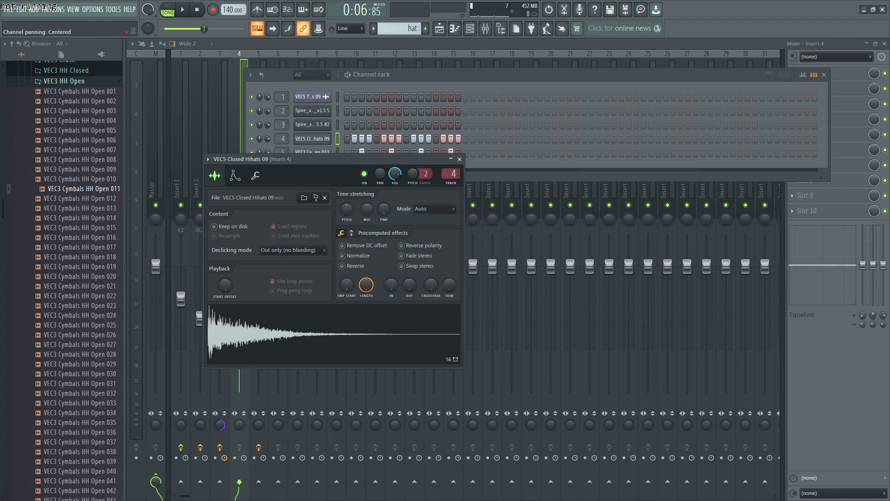
# Play the arrangement to hear the closed hihats in the mix, bring up the mixer and stop playback
pyautogui.press('space')
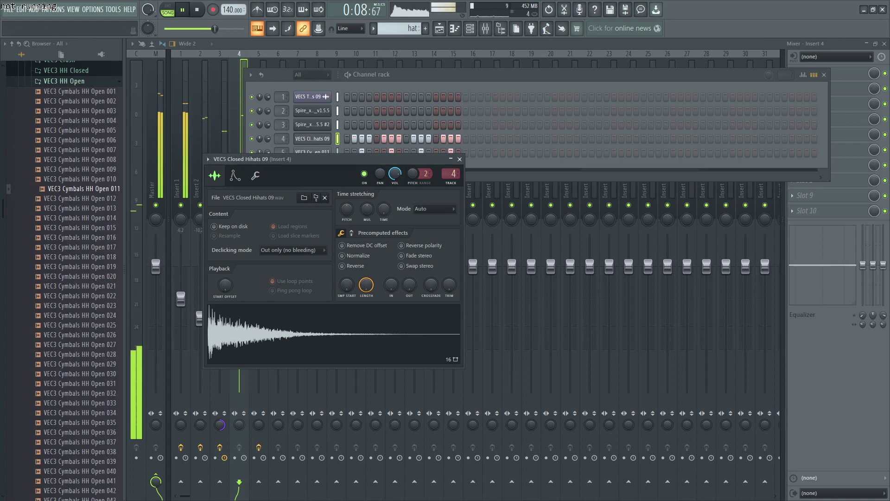
pyautogui.press('F9')
pyautogui.press('space')
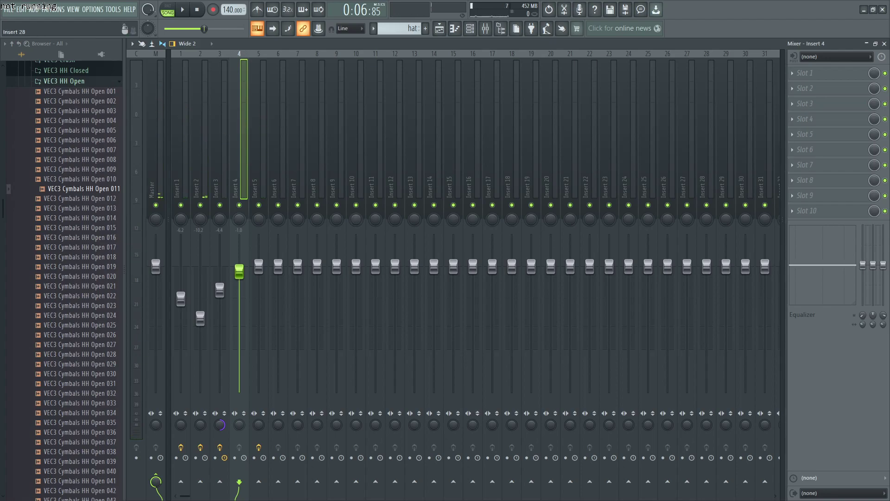
# Load Fruity Parametric EQ 2 into slot 1 of insert 4, maximise it and play the arrangement to examine the hihat's spectrum
pyautogui.click(806, 73)
pyautogui.moveTo(742, 151)
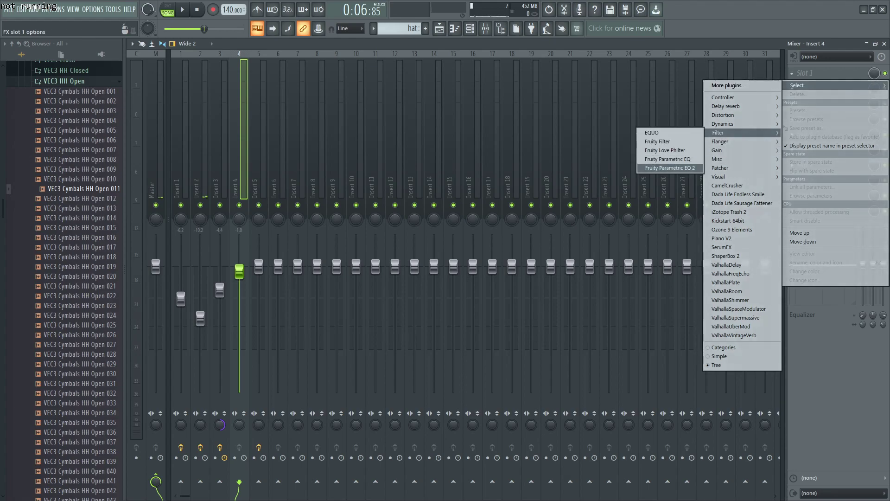
pyautogui.click(670, 168)
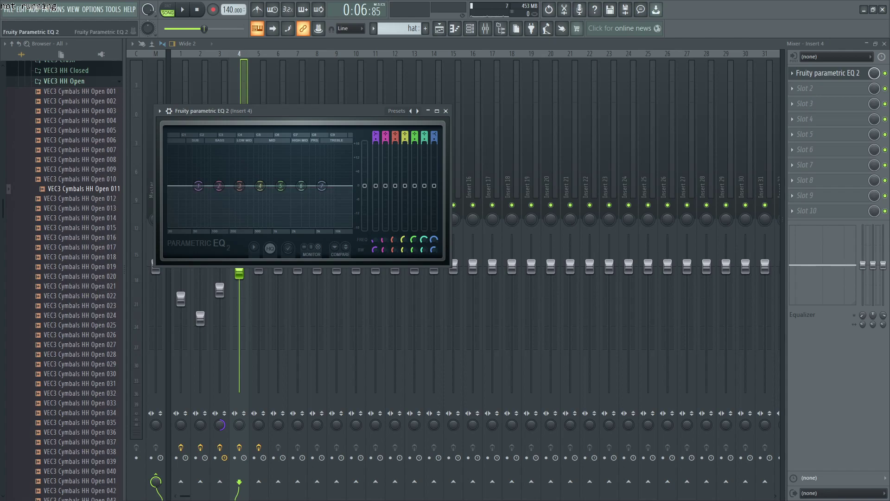
pyautogui.press('space')
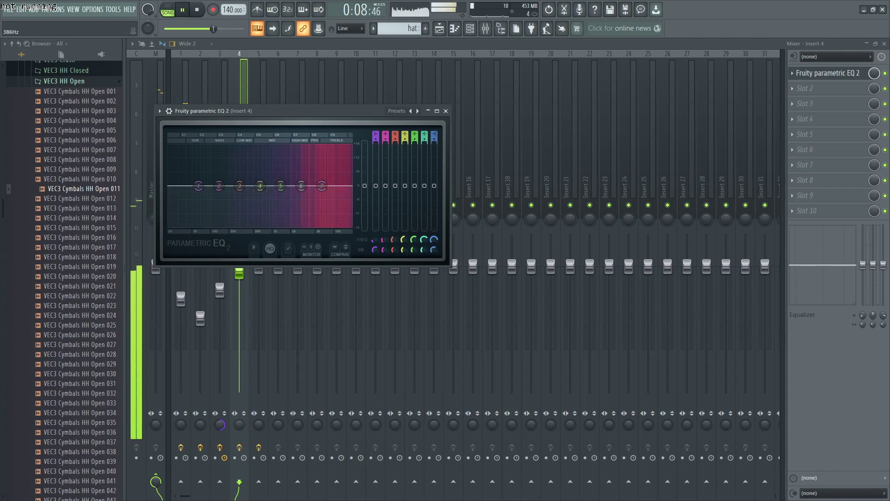
pyautogui.click(436, 111)
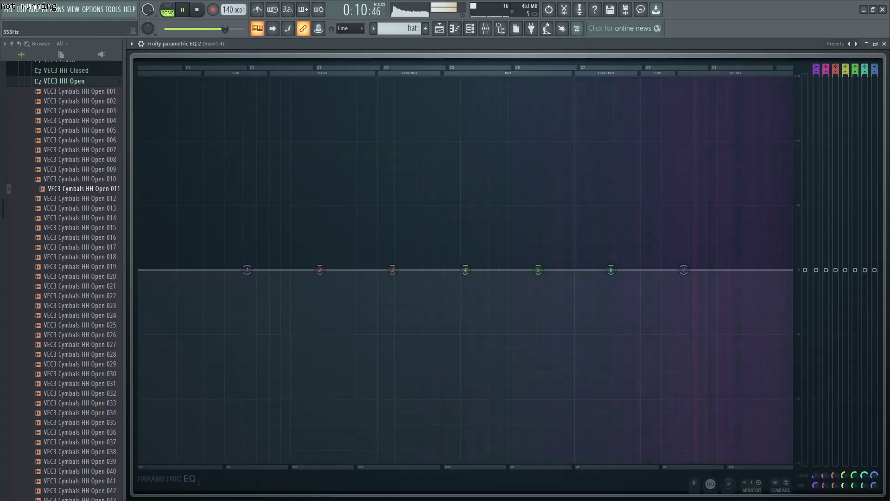
pyautogui.press('space')
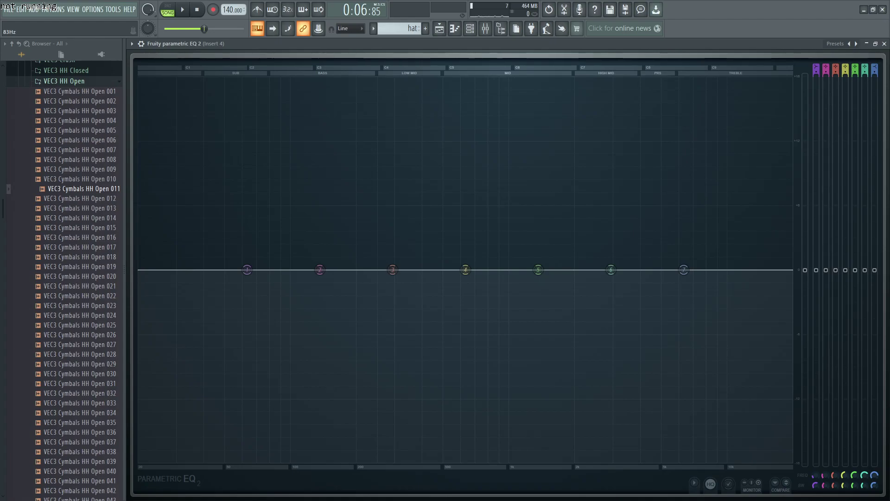
# Drop EQ band 1 to the lowest gain just above 1 kHz and make band 2 a high pass filter near 1 kHz
pyautogui.moveTo(247, 270); pyautogui.dragTo(528, 461)
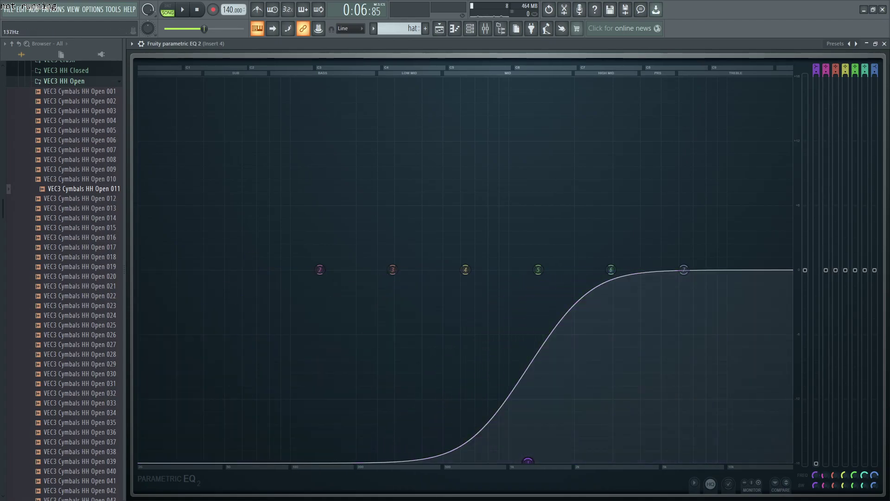
pyautogui.rightClick(320, 269)
pyautogui.moveTo(332, 294)
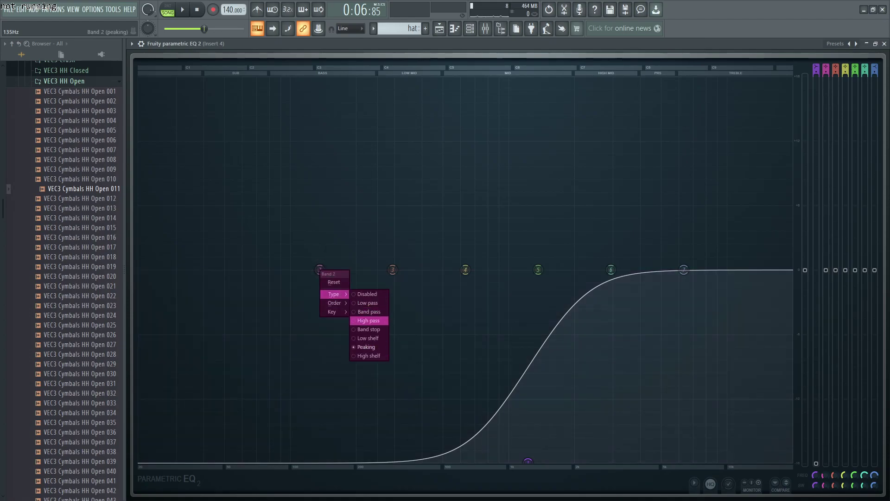
pyautogui.click(369, 319)
pyautogui.moveTo(320, 269); pyautogui.dragTo(509, 271)
# Try freehand gain and frequency changes on EQ bands 3 to 7
pyautogui.moveTo(611, 270)
pyautogui.mouseDown()
pyautogui.moveTo(577, 271)
pyautogui.moveTo(611, 272)
pyautogui.mouseUp()
pyautogui.moveTo(532, 269); pyautogui.dragTo(541, 269)
pyautogui.moveTo(612, 272); pyautogui.dragTo(634, 238)
pyautogui.moveTo(541, 269); pyautogui.dragTo(504, 269)
pyautogui.moveTo(634, 238); pyautogui.dragTo(585, 280)
pyautogui.moveTo(509, 271); pyautogui.dragTo(539, 273)
pyautogui.moveTo(465, 269); pyautogui.dragTo(452, 292)
pyautogui.moveTo(392, 269); pyautogui.dragTo(396, 287)
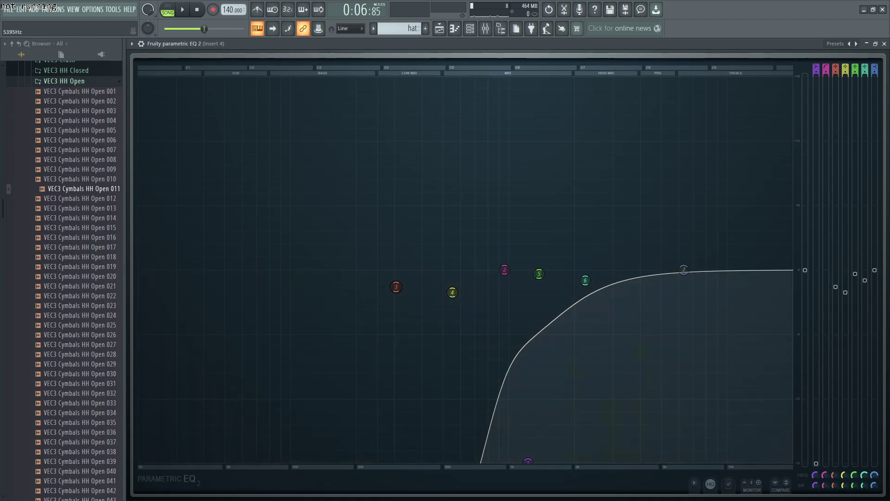
pyautogui.moveTo(684, 269); pyautogui.dragTo(684, 285)
# Shift band 1 and the band 2 high pass down in frequency to between 500 Hz and 1 kHz
pyautogui.moveTo(527, 462); pyautogui.dragTo(473, 462)
pyautogui.moveTo(504, 269); pyautogui.dragTo(478, 269)
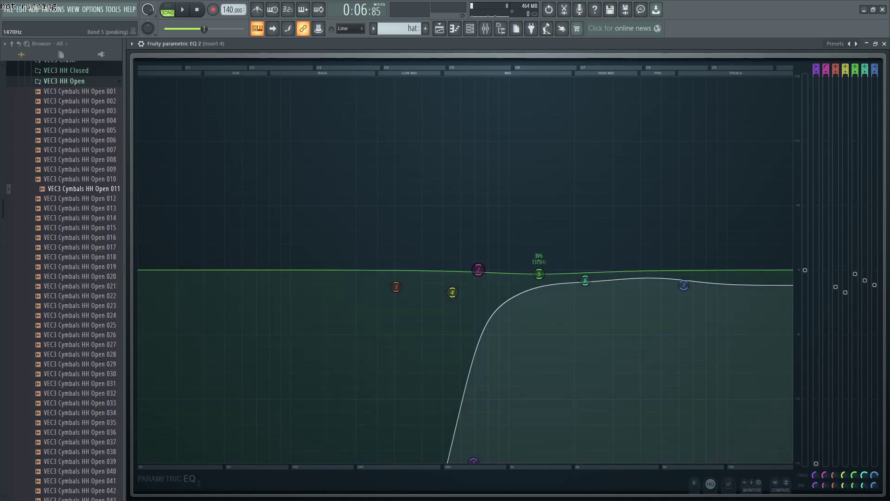
# Reset EQ bands 3 to 7 and dip band 5 slightly just below 2 kHz
pyautogui.rightClick(585, 280)
pyautogui.click(599, 292)
pyautogui.rightClick(539, 273)
pyautogui.click(554, 286)
pyautogui.rightClick(452, 292)
pyautogui.click(466, 305)
pyautogui.rightClick(396, 286)
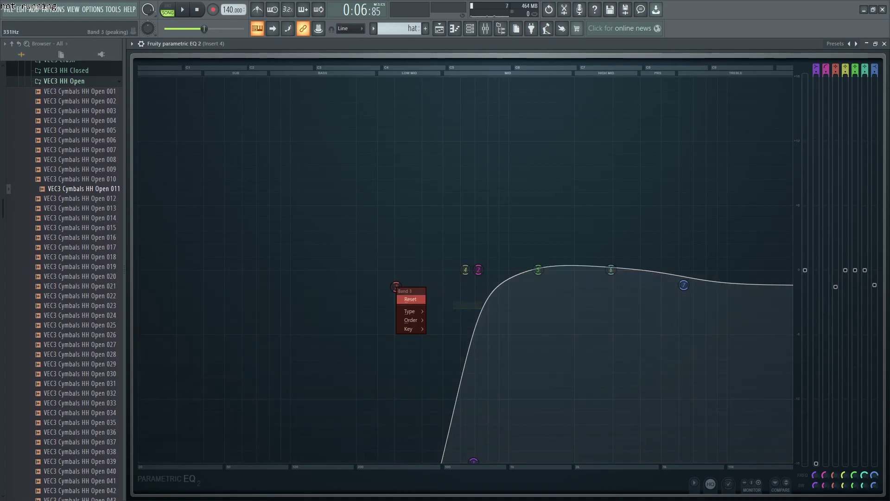
pyautogui.click(410, 299)
pyautogui.rightClick(683, 285)
pyautogui.click(697, 297)
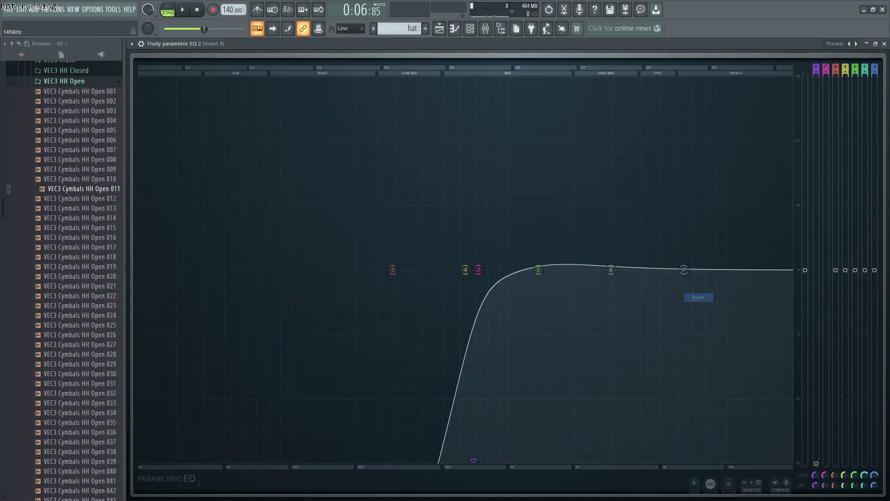
pyautogui.moveTo(537, 270); pyautogui.dragTo(566, 276)
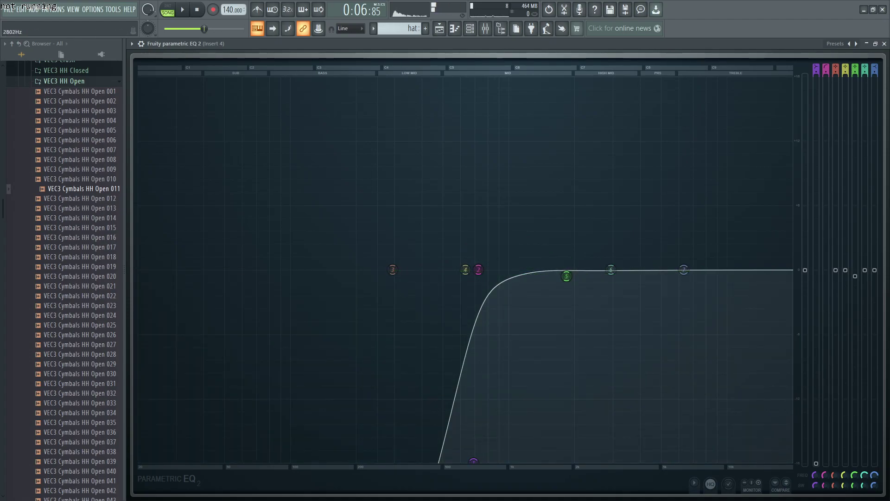
# Play the arrangement with insert 5 soloed in the mixer, select insert 5 and stop playback
pyautogui.press('space')
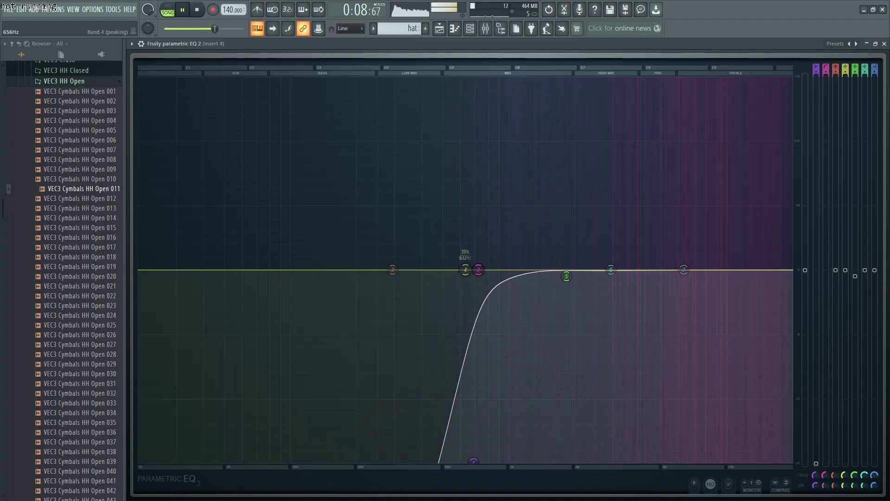
pyautogui.click(485, 28)
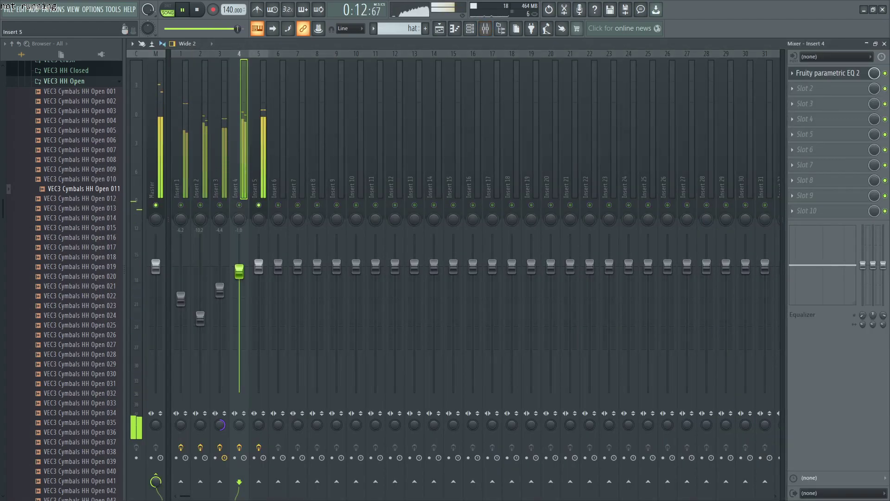
pyautogui.press('Right')
pyautogui.press('space')
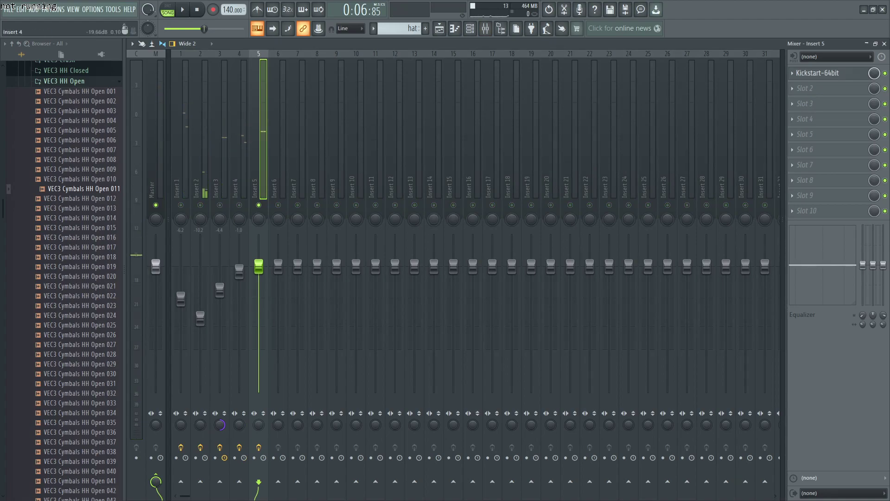
# Solo insert 4 and pull band 7 of its equalizer down above 10 kHz, checking it with playback
pyautogui.click(240, 186)
pyautogui.click(240, 205)
pyautogui.click(827, 73)
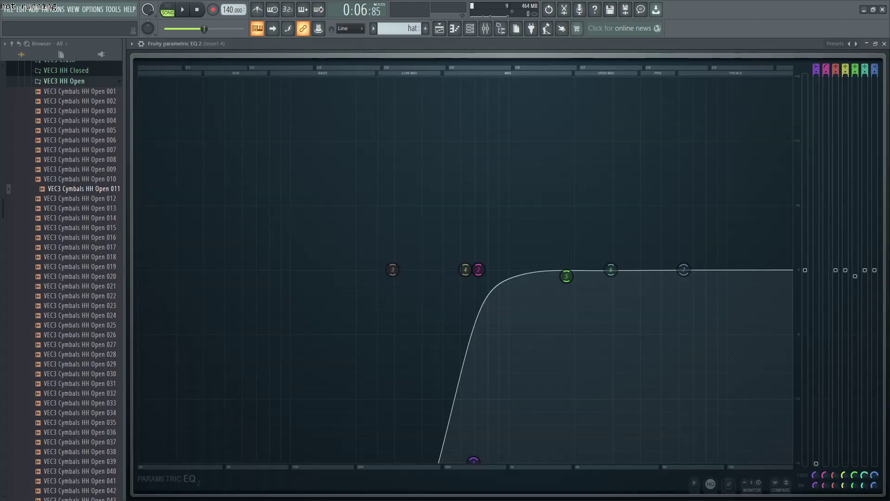
pyautogui.moveTo(790, 304); pyautogui.dragTo(771, 315)
pyautogui.press('space')
pyautogui.press('space')
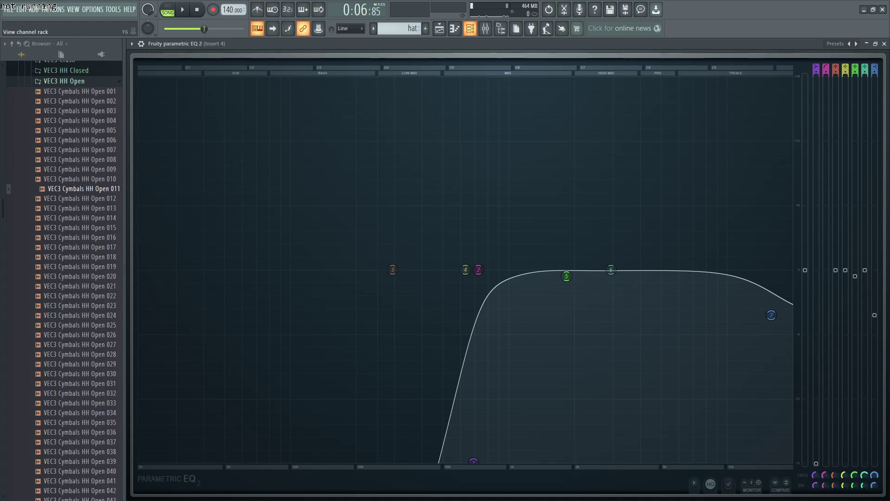
pyautogui.moveTo(771, 315)
pyautogui.mouseDown()
pyautogui.moveTo(791, 423)
pyautogui.moveTo(780, 422)
pyautogui.moveTo(770, 319)
pyautogui.mouseUp()
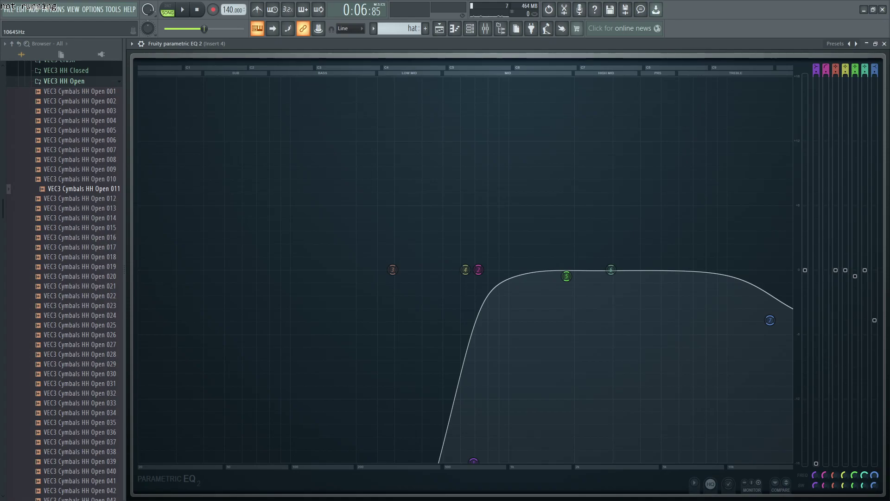
# Listen to the soloed closed hihat through the equalizer, stop playback, view the channel rack and return to the mixer
pyautogui.scroll(1, 78, 188)
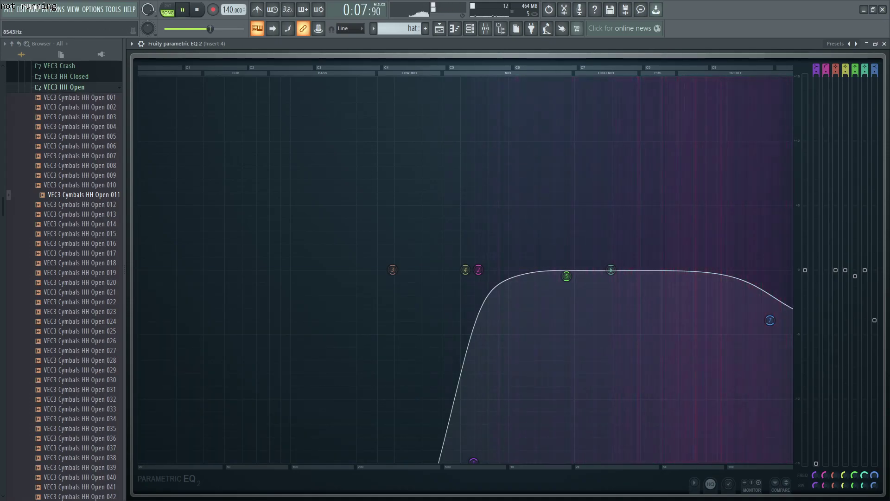
pyautogui.press('space')
pyautogui.click(469, 28)
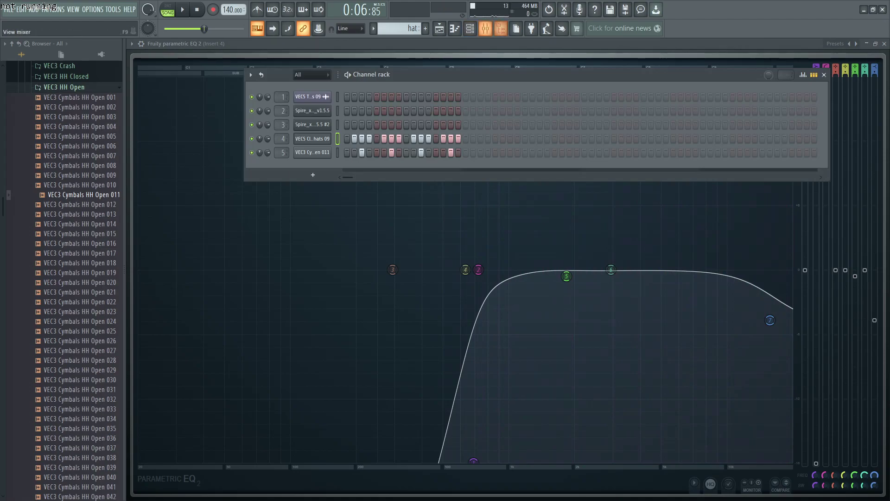
pyautogui.click(486, 28)
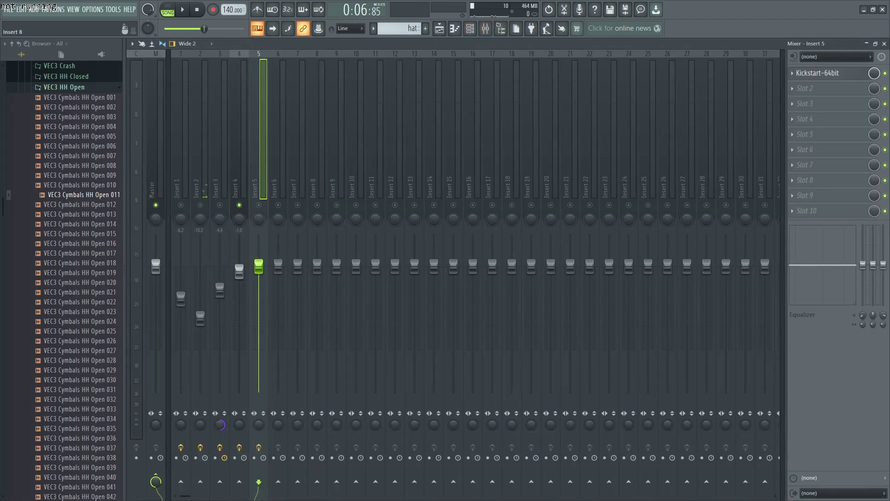
# Review the equalizer curve on insert 4 in full and normal window size, closing it after
pyautogui.click(241, 153)
pyautogui.click(827, 73)
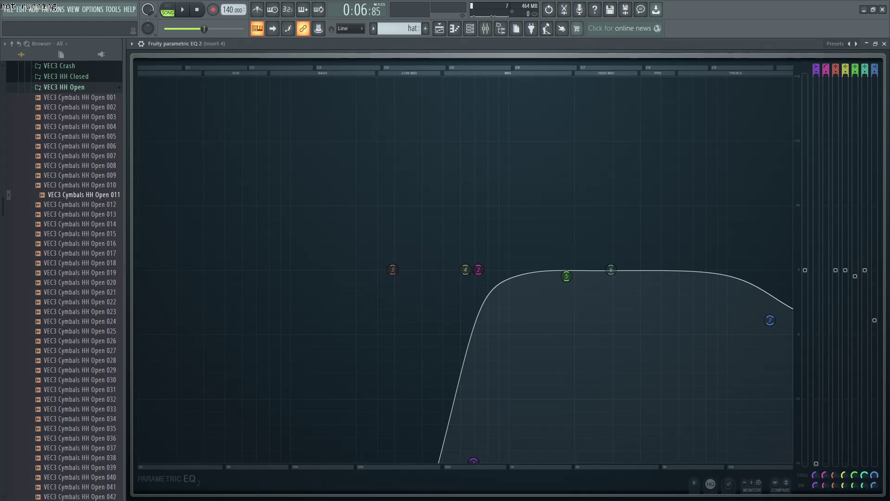
pyautogui.click(875, 43)
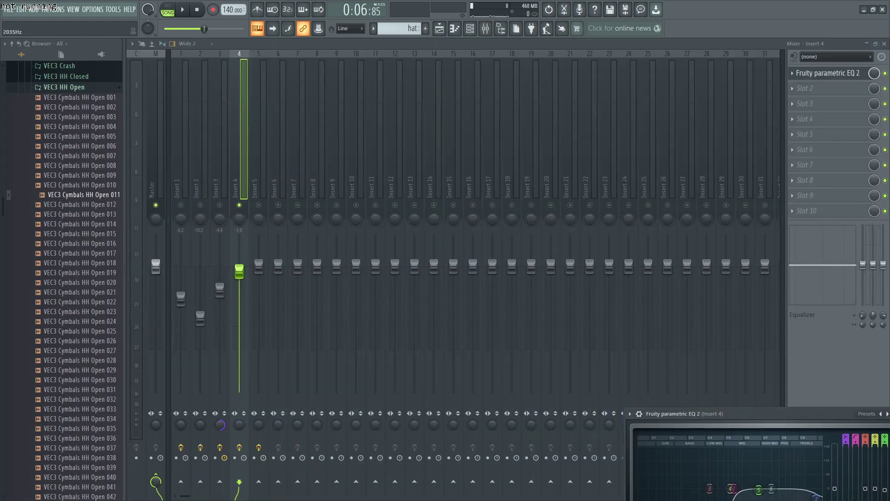
pyautogui.moveTo(723, 414); pyautogui.dragTo(363, 198)
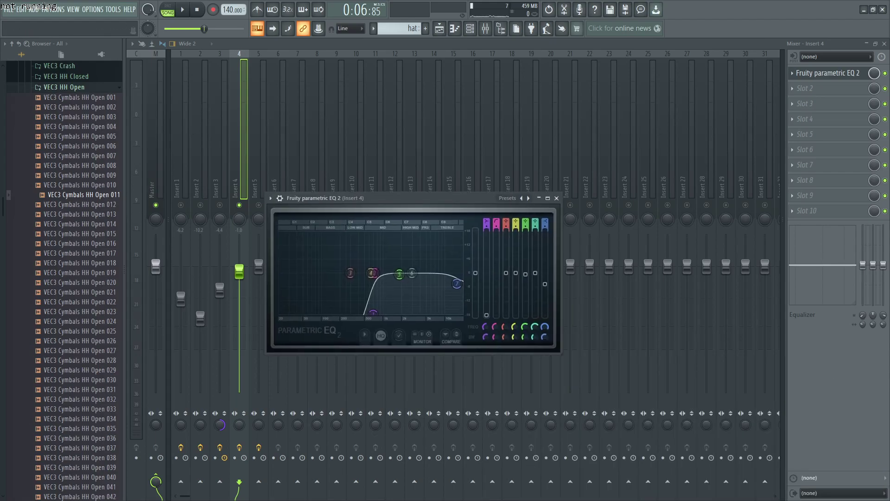
pyautogui.click(556, 197)
# Solo insert 5 and load Fruity parametric EQ 2 into its effect slot 2
pyautogui.click(255, 186)
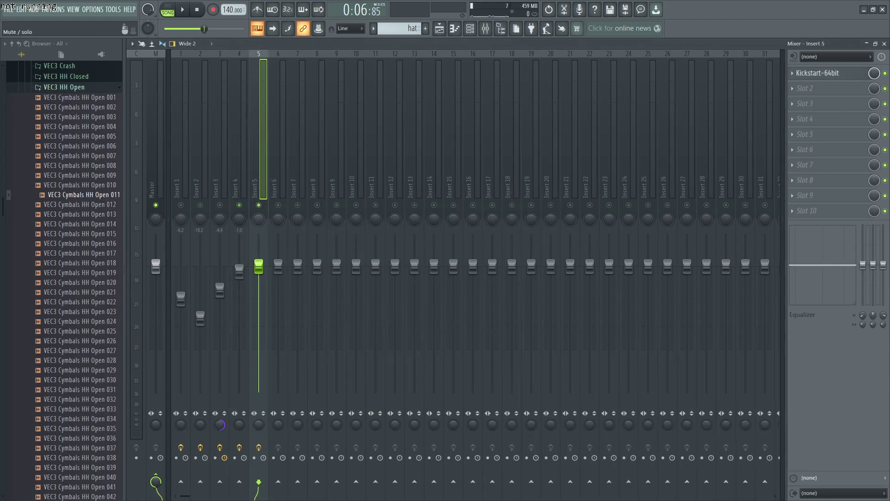
pyautogui.click(805, 88)
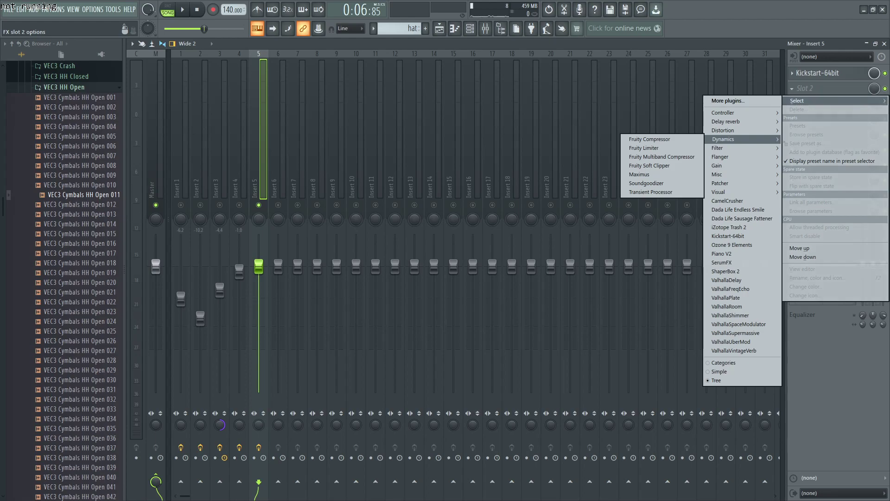
pyautogui.moveTo(718, 166)
pyautogui.click(672, 184)
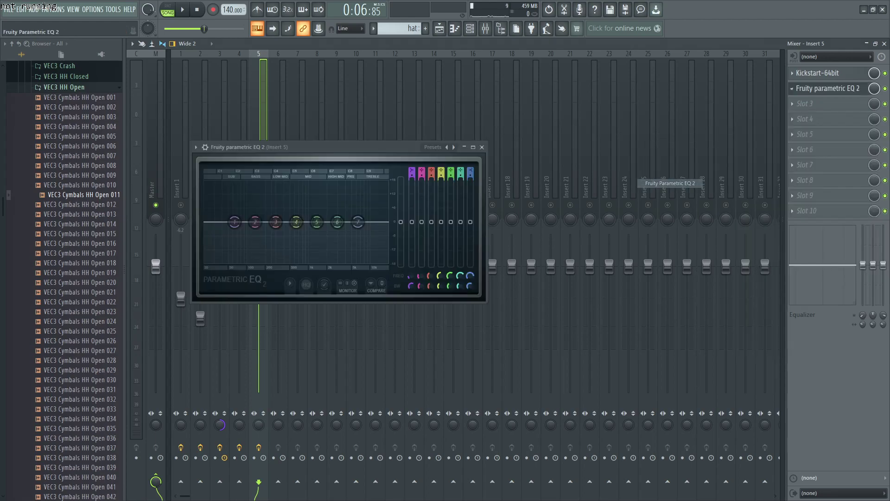
# Cut the low frequencies on insert 5 steeply with equalizer bands 1 and 2
pyautogui.moveTo(235, 221); pyautogui.dragTo(273, 261)
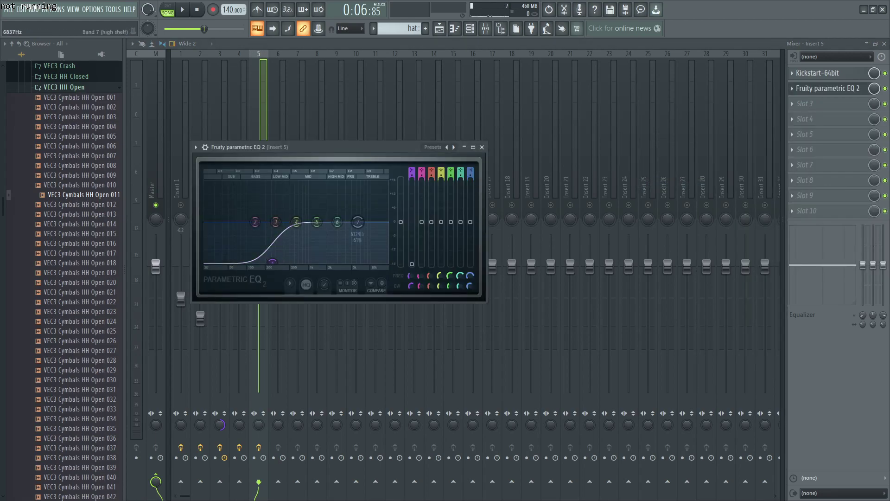
pyautogui.rightClick(255, 222)
pyautogui.moveTo(271, 246)
pyautogui.click(304, 273)
pyautogui.moveTo(255, 222); pyautogui.dragTo(289, 221)
pyautogui.moveTo(272, 261); pyautogui.dragTo(287, 263)
# Pull equalizer band 7 down to about -9 dB near 14.5 kHz, then play the arrangement with all inserts active
pyautogui.moveTo(357, 222); pyautogui.dragTo(378, 242)
pyautogui.press('space')
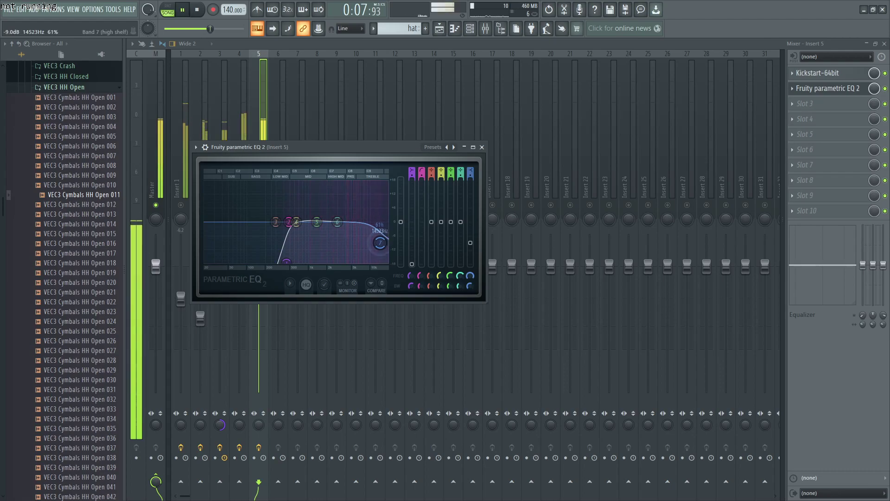
pyautogui.press('Escape')
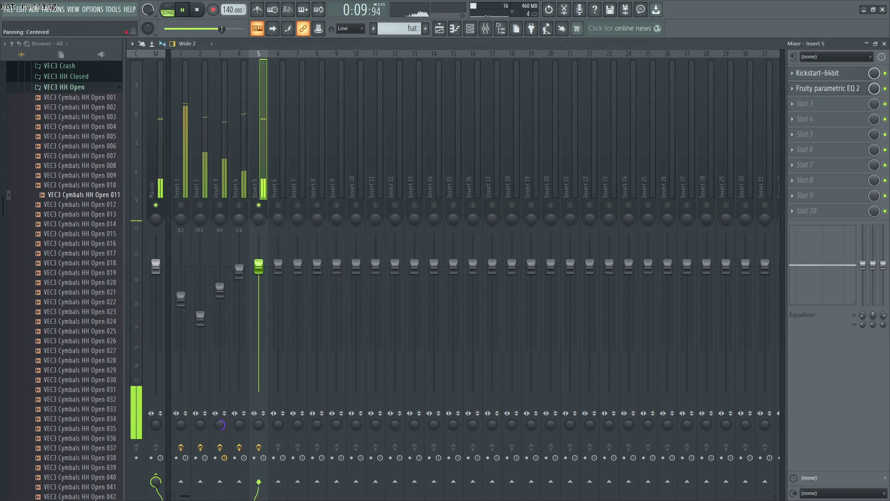
pyautogui.moveTo(225, 29); pyautogui.dragTo(236, 29)
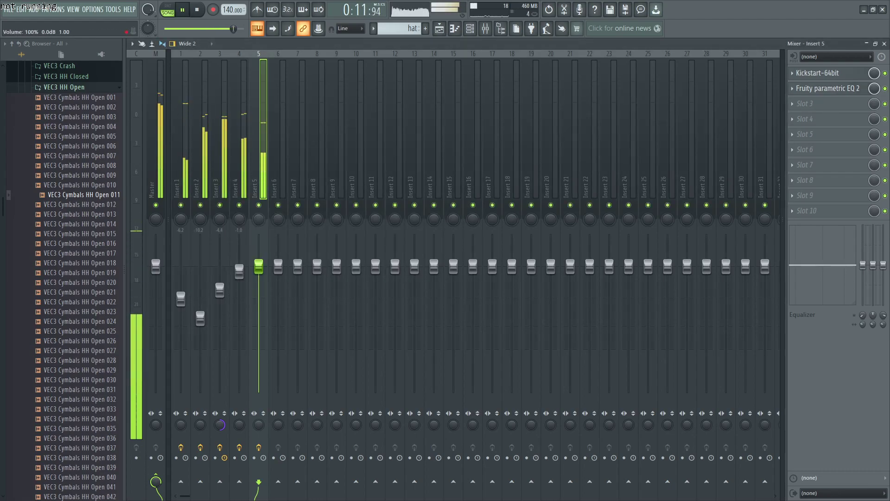
pyautogui.click(439, 28)
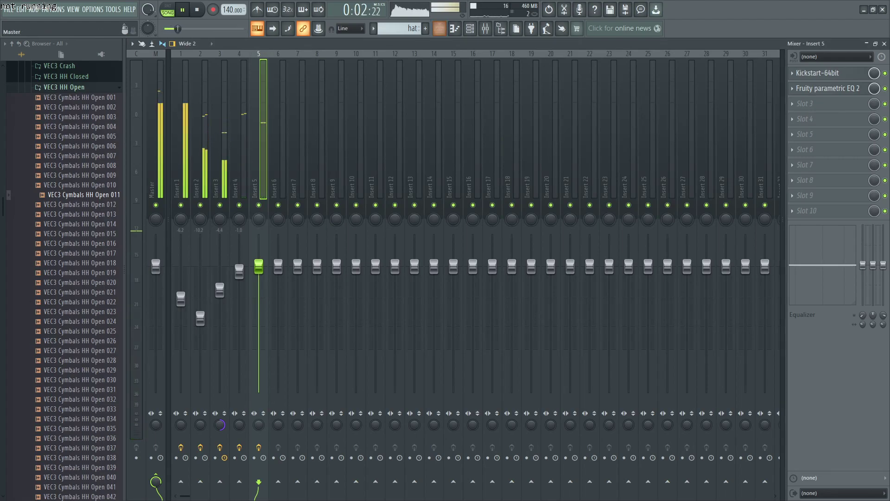
# Lower the insert 1 fader to about -6.9 dB during playback and stop
pyautogui.click(180, 149)
pyautogui.moveTo(181, 299); pyautogui.dragTo(180, 302)
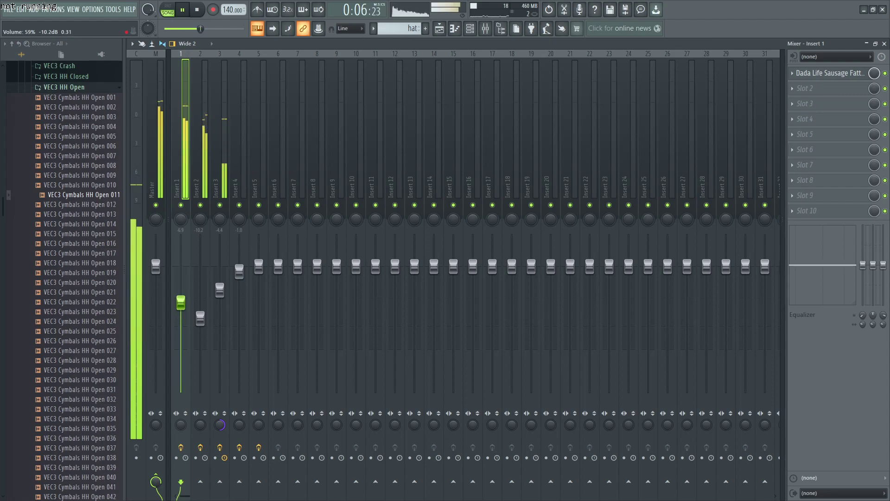
pyautogui.press('space')
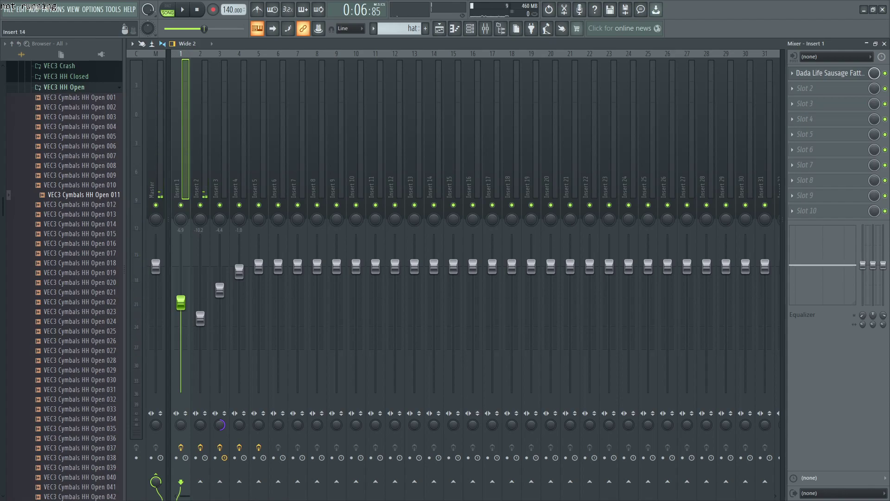
# Play the arrangement from the start in the playlist, set the snap to Bar and stop playback
pyautogui.click(439, 28)
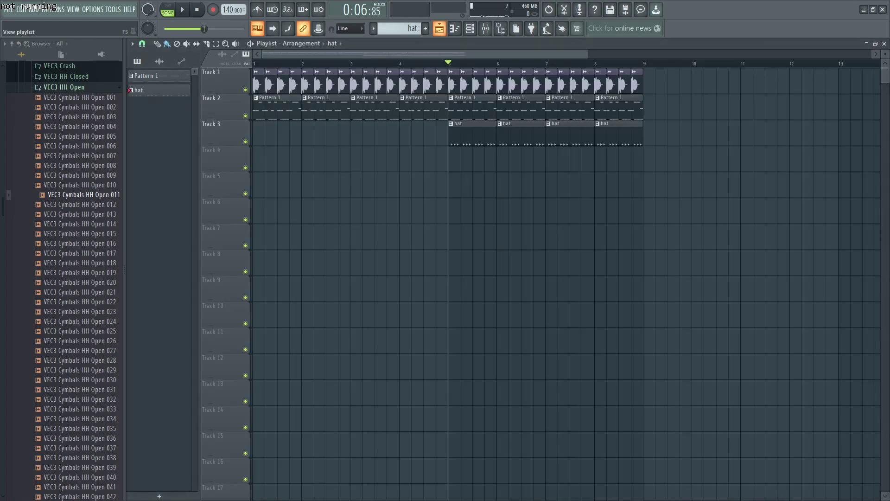
pyautogui.press('space')
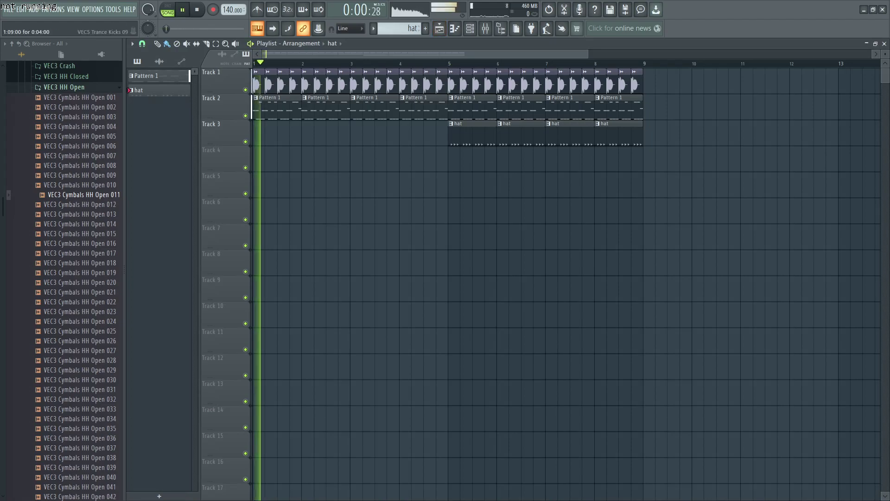
pyautogui.press('l')
pyautogui.press('l')
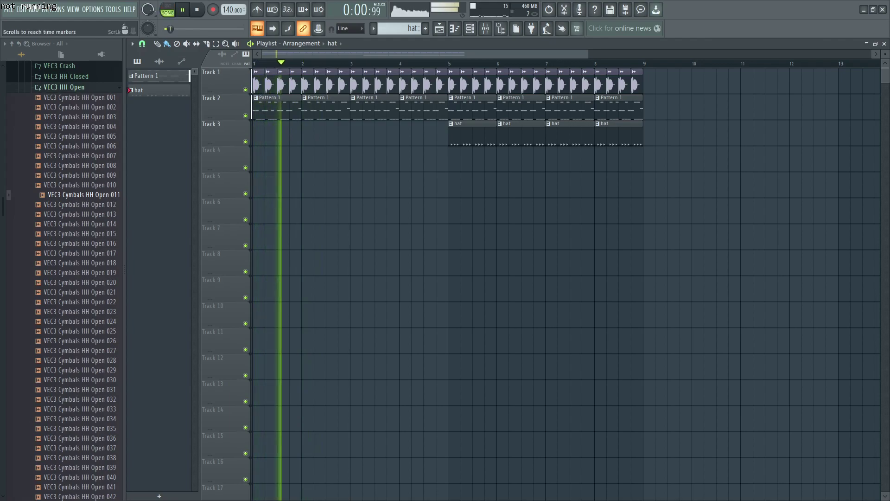
pyautogui.click(142, 44)
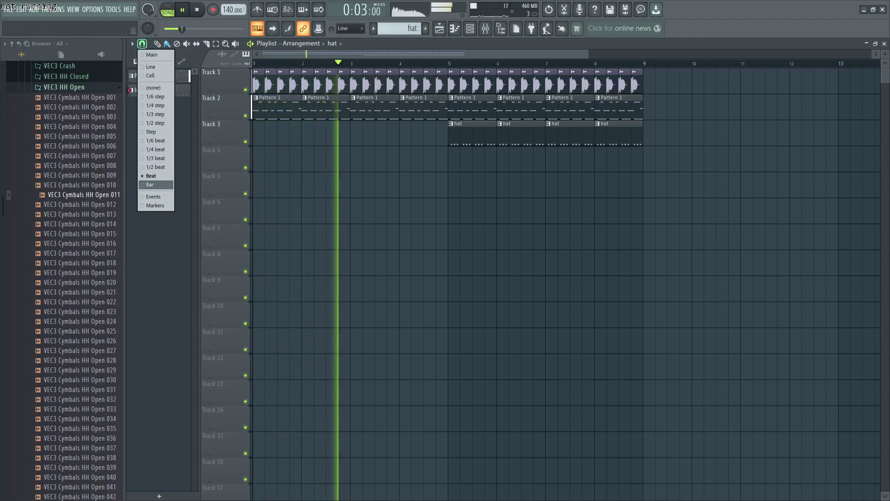
pyautogui.click(156, 184)
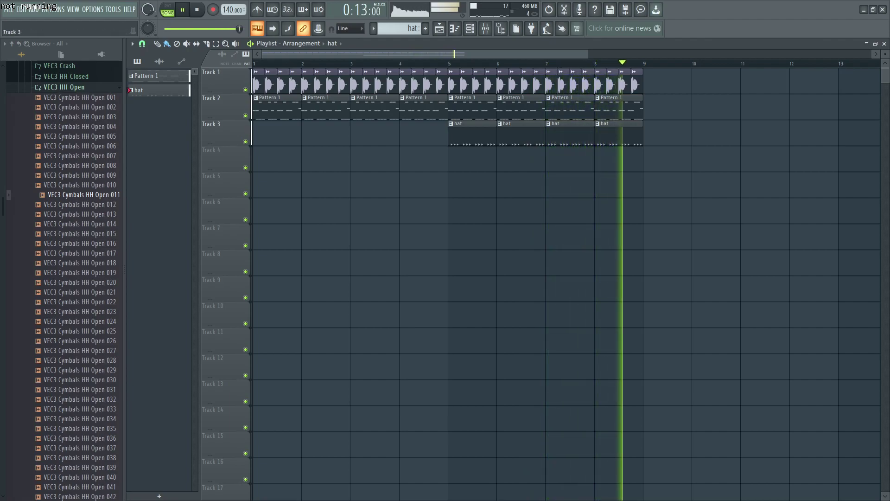
pyautogui.press('space')
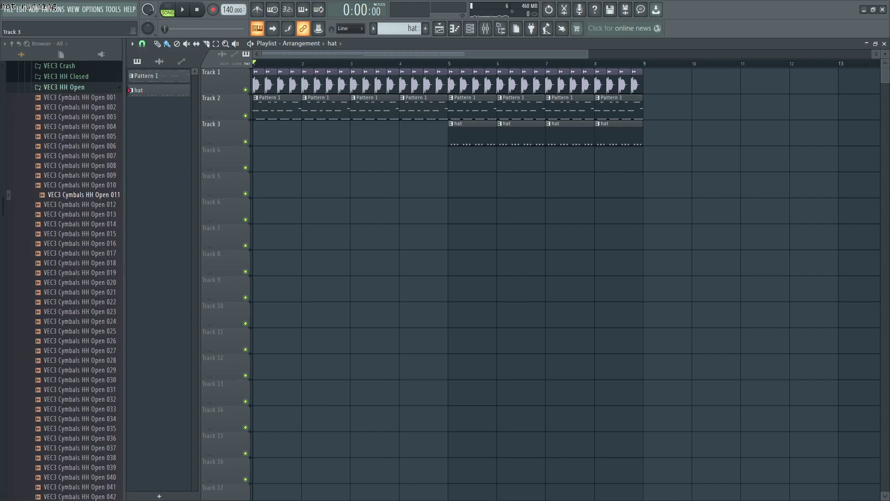
# Clone the hat pattern, select the hat #2 copy and show its steps in the channel rack
pyautogui.rightClick(155, 92)
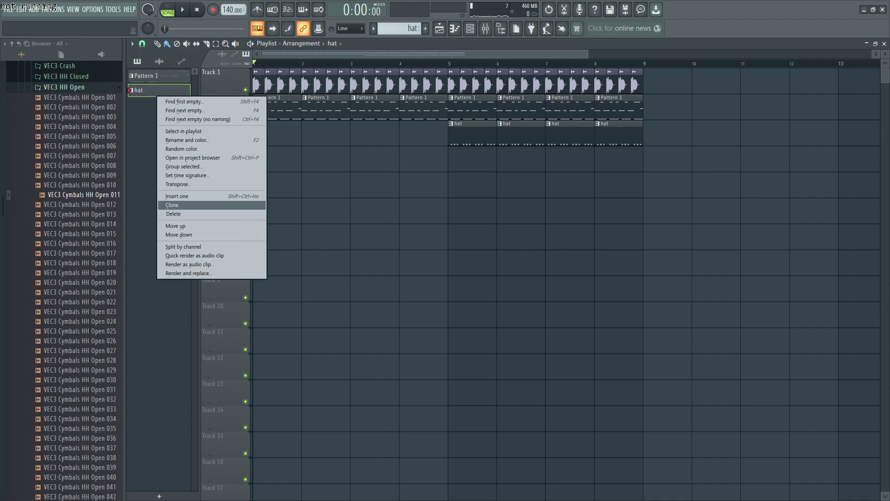
pyautogui.click(172, 204)
pyautogui.click(439, 29)
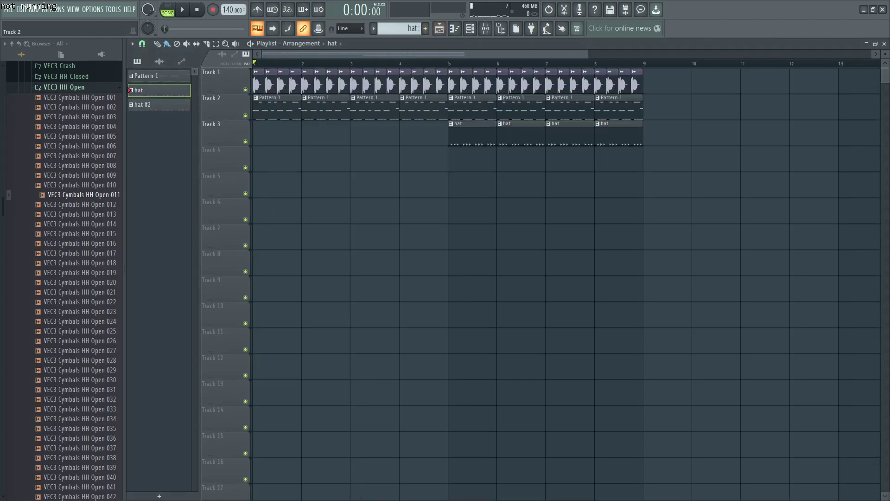
pyautogui.doubleClick(157, 105)
pyautogui.click(439, 29)
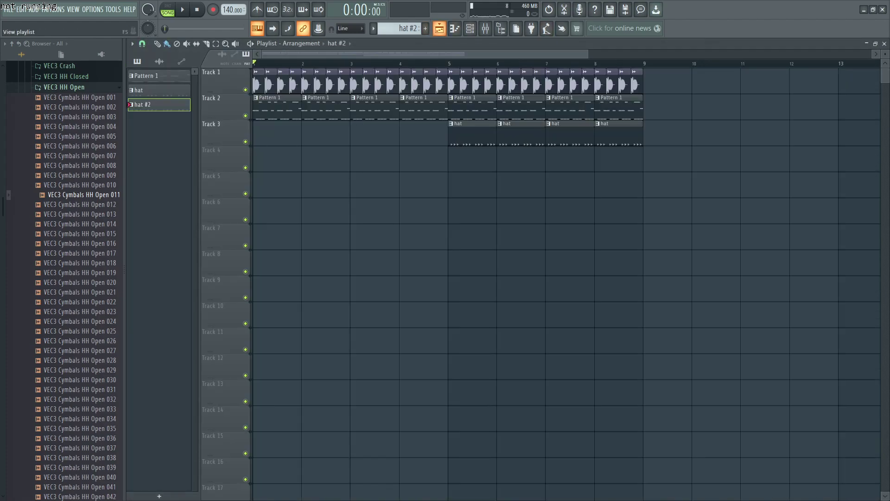
pyautogui.click(470, 29)
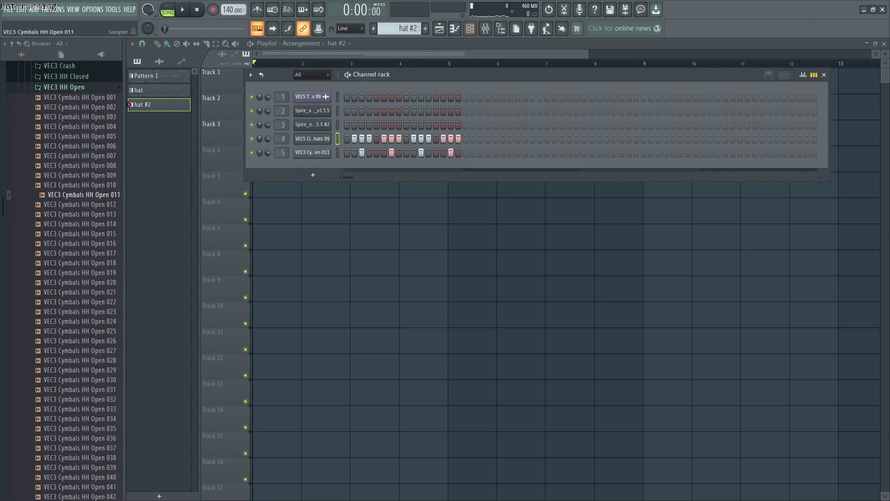
# Collapse the VEC3 HH Open folder and open VEC5 Claps in Vengeance Essential Club Sounds vol.5
pyautogui.scroll(4, 69, 213)
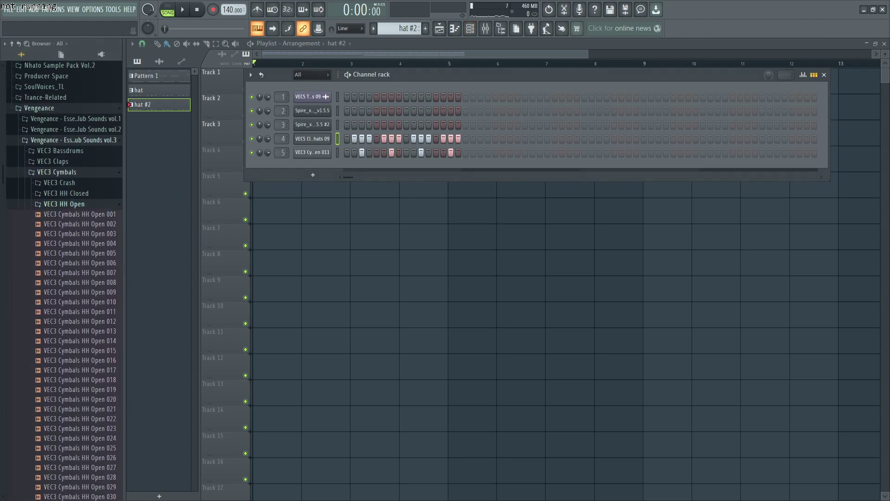
pyautogui.click(64, 204)
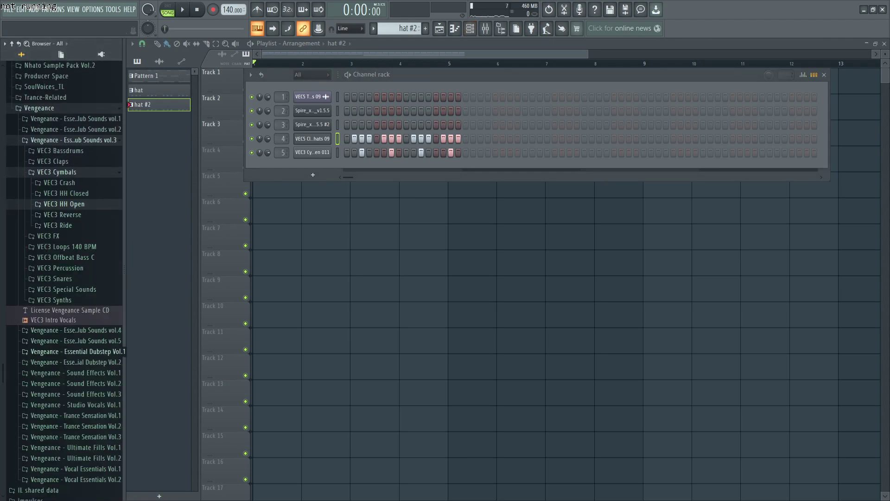
pyautogui.click(70, 341)
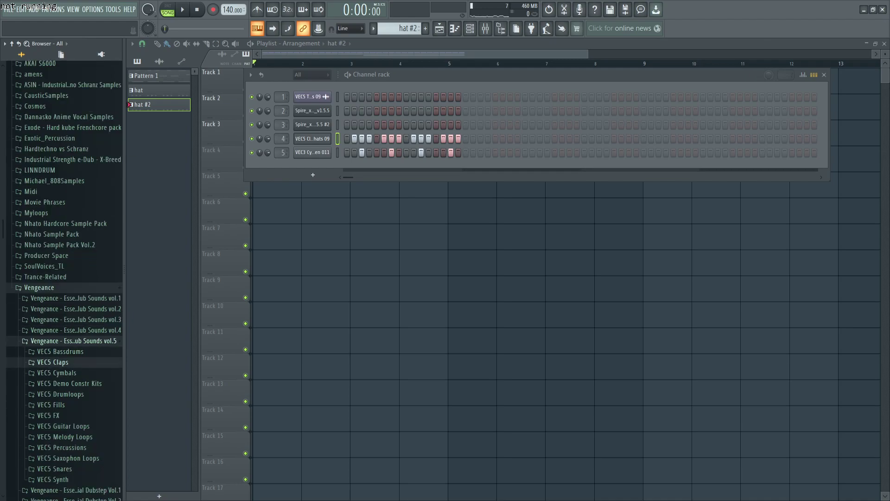
pyautogui.click(51, 362)
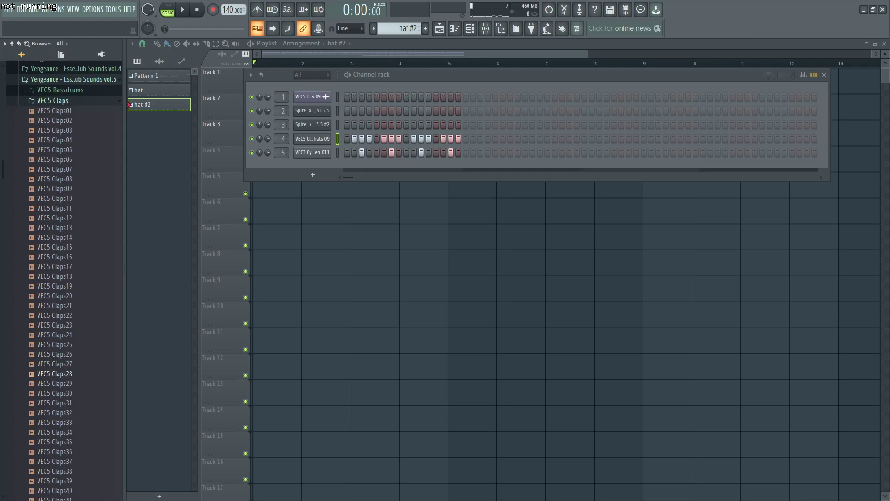
pyautogui.scroll(5, 64, 278)
pyautogui.scroll(2, 70, 270)
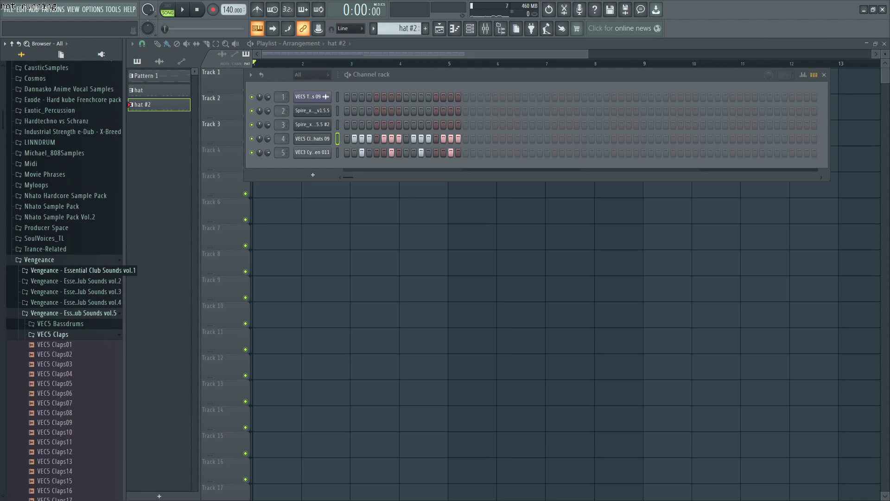
pyautogui.scroll(-7, 70, 270)
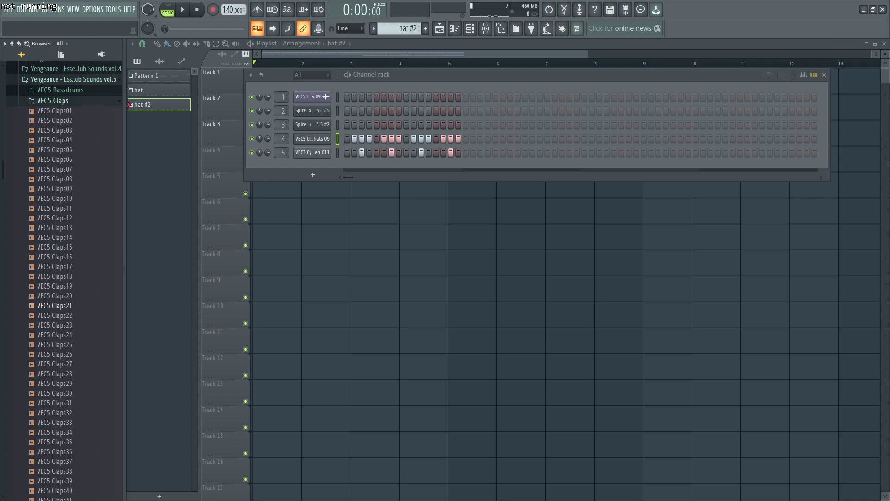
# Audition the clap samples in the VEC5 Claps folder between Claps05 and Claps88
pyautogui.click(54, 150)
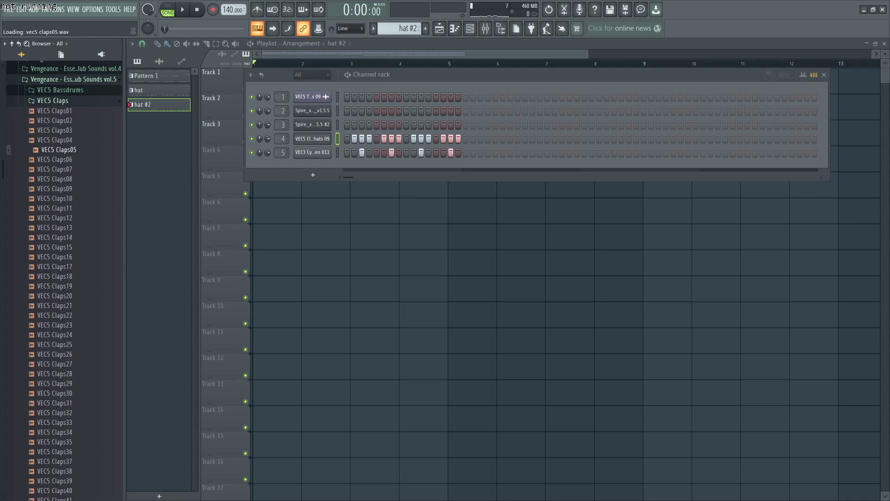
pyautogui.click(54, 169)
pyautogui.click(54, 198)
pyautogui.click(55, 228)
pyautogui.click(55, 247)
pyautogui.click(54, 266)
pyautogui.click(54, 286)
pyautogui.click(55, 296)
pyautogui.click(54, 305)
pyautogui.click(55, 315)
pyautogui.click(54, 334)
pyautogui.click(55, 325)
pyautogui.click(54, 217)
pyautogui.click(55, 179)
pyautogui.click(54, 160)
pyautogui.click(54, 169)
pyautogui.click(55, 188)
pyautogui.click(55, 208)
pyautogui.click(55, 266)
pyautogui.scroll(-8, 55, 296)
pyautogui.click(55, 257)
pyautogui.click(55, 305)
pyautogui.click(54, 354)
pyautogui.click(55, 364)
pyautogui.click(55, 383)
pyautogui.click(54, 393)
pyautogui.click(55, 364)
pyautogui.click(55, 373)
pyautogui.click(55, 316)
pyautogui.click(55, 345)
pyautogui.click(55, 325)
pyautogui.click(55, 335)
pyautogui.scroll(2, 55, 286)
pyautogui.click(55, 267)
pyautogui.click(54, 296)
pyautogui.click(55, 277)
pyautogui.click(55, 286)
pyautogui.click(55, 315)
pyautogui.click(54, 325)
pyautogui.click(54, 344)
pyautogui.scroll(-4, 55, 354)
pyautogui.click(54, 364)
pyautogui.click(55, 402)
pyautogui.click(55, 374)
pyautogui.click(54, 383)
pyautogui.click(55, 393)
pyautogui.scroll(-4, 54, 354)
pyautogui.click(55, 315)
pyautogui.click(55, 305)
pyautogui.click(55, 334)
pyautogui.click(55, 325)
pyautogui.click(54, 355)
pyautogui.click(54, 334)
pyautogui.click(54, 344)
pyautogui.click(55, 363)
pyautogui.click(54, 373)
pyautogui.click(54, 382)
pyautogui.click(55, 394)
pyautogui.click(55, 402)
pyautogui.click(54, 413)
pyautogui.click(54, 422)
pyautogui.click(55, 432)
pyautogui.click(54, 441)
pyautogui.click(55, 452)
pyautogui.click(54, 461)
pyautogui.click(55, 471)
pyautogui.click(55, 481)
pyautogui.click(55, 490)
pyautogui.scroll(-2, 54, 487)
pyautogui.click(54, 451)
pyautogui.click(55, 442)
pyautogui.click(54, 471)
pyautogui.click(54, 461)
pyautogui.click(55, 480)
pyautogui.click(54, 491)
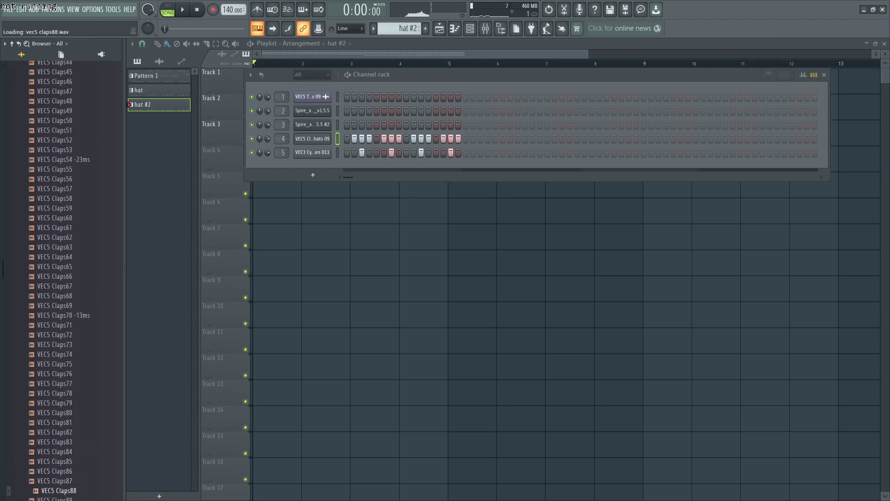
# Audition the clap samples in the VEC5 Claps folder between Claps89 and Claps126
pyautogui.click(54, 499)
pyautogui.scroll(-4, 55, 431)
pyautogui.click(55, 398)
pyautogui.click(54, 388)
pyautogui.click(55, 408)
pyautogui.click(54, 418)
pyautogui.click(55, 427)
pyautogui.click(55, 437)
pyautogui.click(55, 447)
pyautogui.click(54, 456)
pyautogui.click(55, 466)
pyautogui.click(55, 476)
pyautogui.click(55, 486)
pyautogui.click(55, 495)
pyautogui.scroll(-6, 55, 417)
pyautogui.click(55, 340)
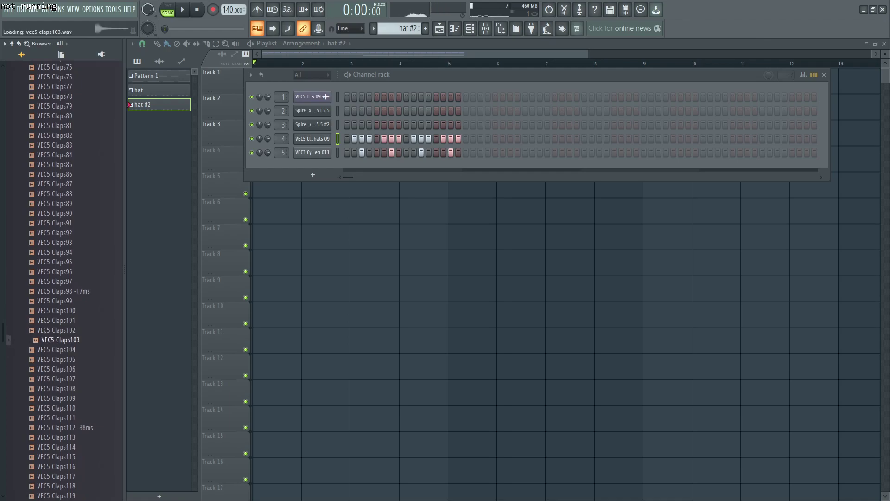
pyautogui.click(55, 360)
pyautogui.click(54, 388)
pyautogui.click(54, 379)
pyautogui.click(55, 408)
pyautogui.click(55, 388)
pyautogui.click(54, 398)
pyautogui.click(55, 417)
pyautogui.click(55, 428)
pyautogui.click(55, 447)
pyautogui.click(55, 437)
pyautogui.click(54, 456)
pyautogui.click(55, 467)
pyautogui.click(54, 476)
pyautogui.click(55, 486)
pyautogui.scroll(-2, 55, 279)
pyautogui.click(55, 437)
pyautogui.click(54, 447)
pyautogui.click(55, 457)
pyautogui.click(55, 466)
pyautogui.click(55, 476)
pyautogui.click(55, 486)
pyautogui.scroll(-6, 55, 279)
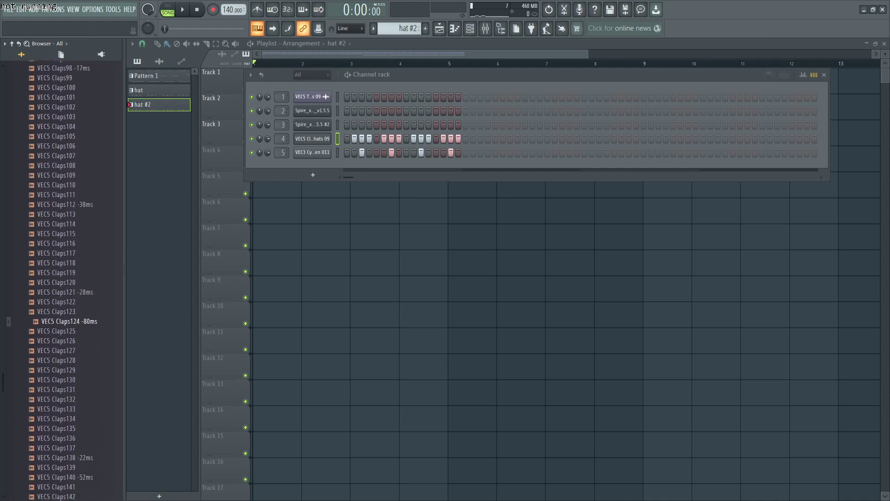
pyautogui.click(54, 320)
pyautogui.click(55, 330)
pyautogui.click(55, 340)
# Collapse the VEC5 Claps folder and open VEC3 Claps in Vengeance Essential Club Sounds vol.3
pyautogui.scroll(20, 55, 362)
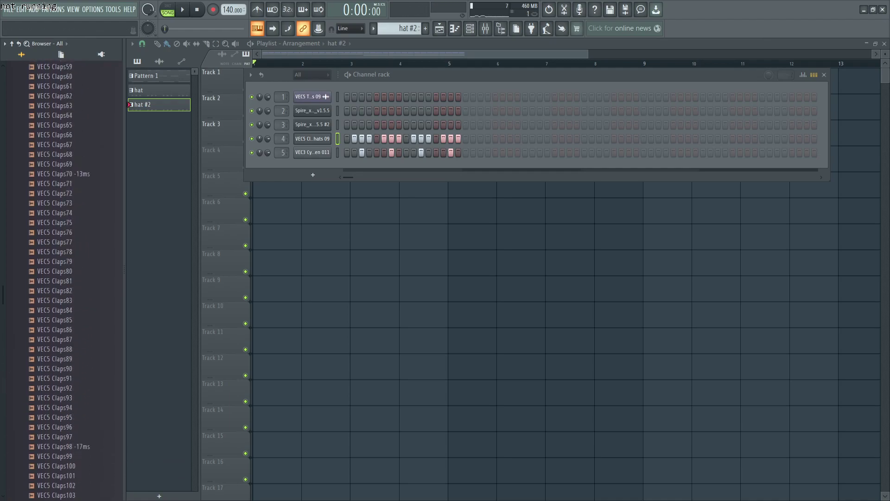
pyautogui.click(52, 388)
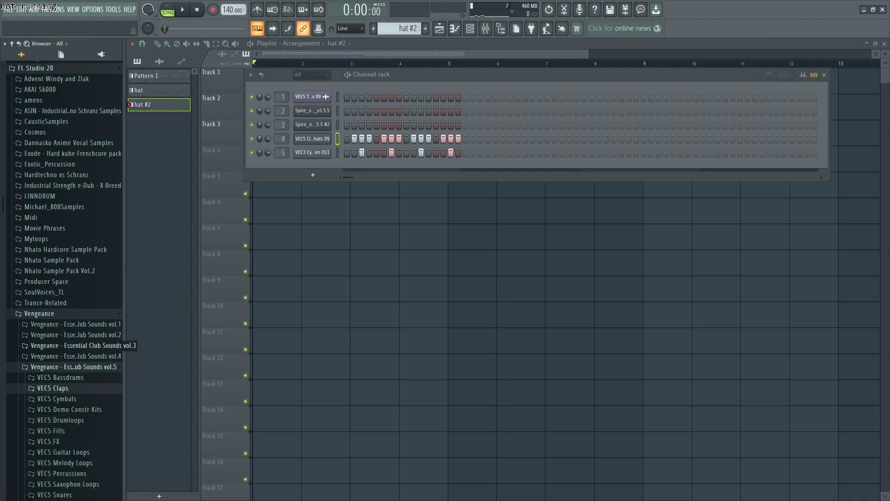
pyautogui.click(76, 345)
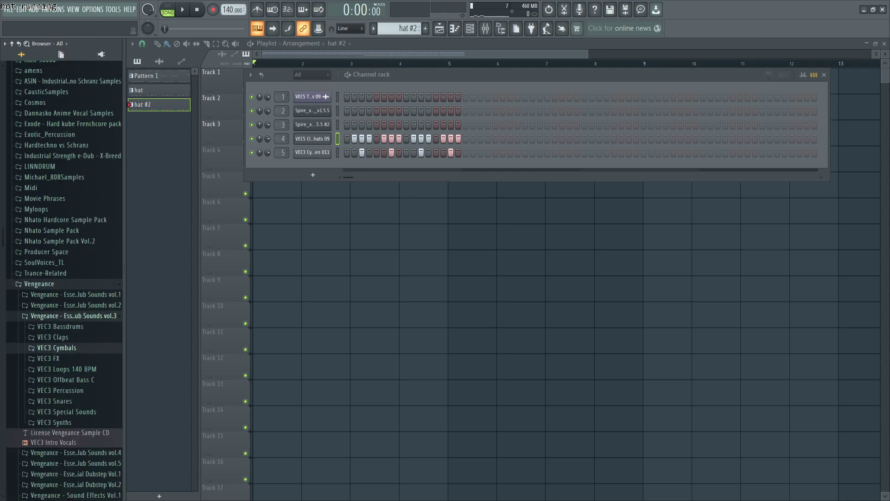
pyautogui.click(52, 336)
# Audition the clap samples in the VEC3 Claps folder, going back and forth between the early and later ones
pyautogui.scroll(2, 60, 324)
pyautogui.click(60, 319)
pyautogui.press('Up')
pyautogui.press('Up')
pyautogui.press('Up')
pyautogui.press('Up')
pyautogui.press('Up')
pyautogui.press('Up')
pyautogui.press('Up')
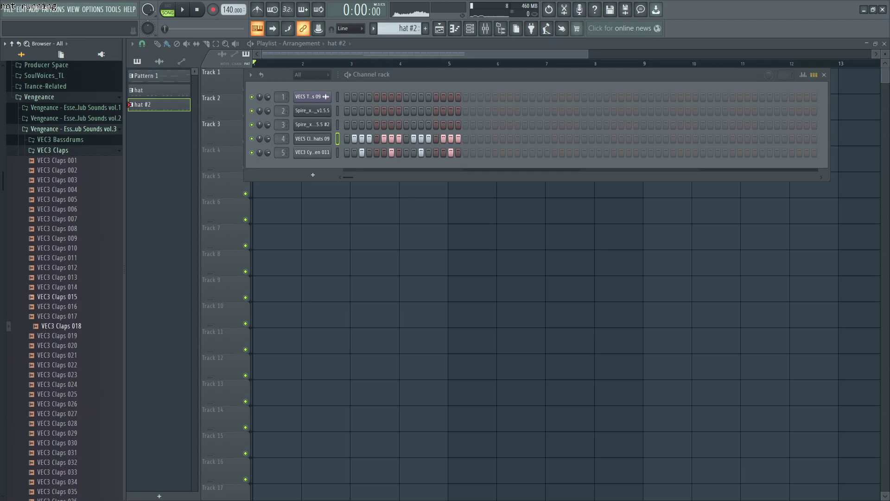
pyautogui.press('Up')
pyautogui.press('Up')
pyautogui.press('Up')
pyautogui.press('Up')
pyautogui.press('Up')
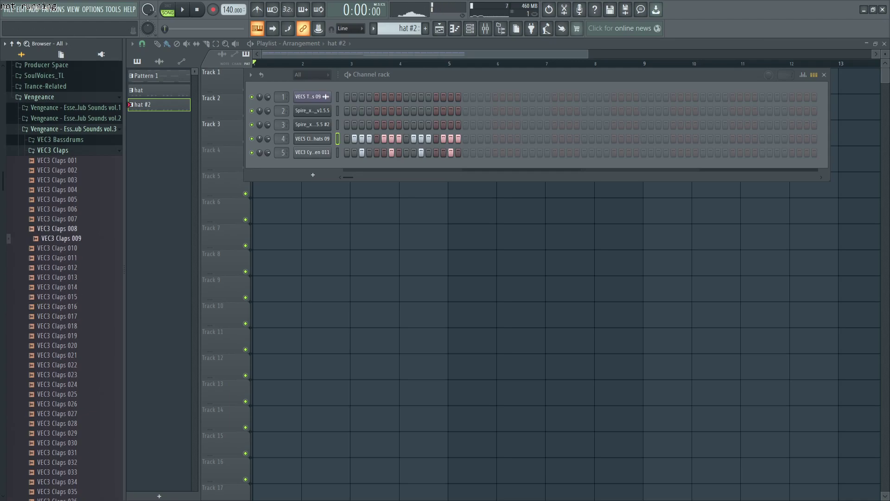
pyautogui.press('Up')
pyautogui.press('Up')
pyautogui.press('Up')
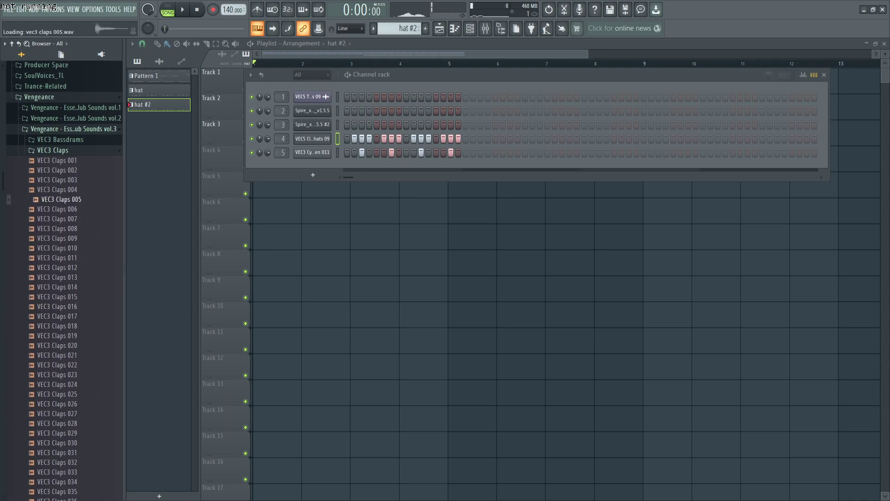
pyautogui.press('Down')
pyautogui.press('Down')
pyautogui.press('Down')
pyautogui.press('Down')
pyautogui.press('Down')
pyautogui.press('Down')
pyautogui.press('Down')
pyautogui.press('Down')
pyautogui.press('Down')
pyautogui.press('Down')
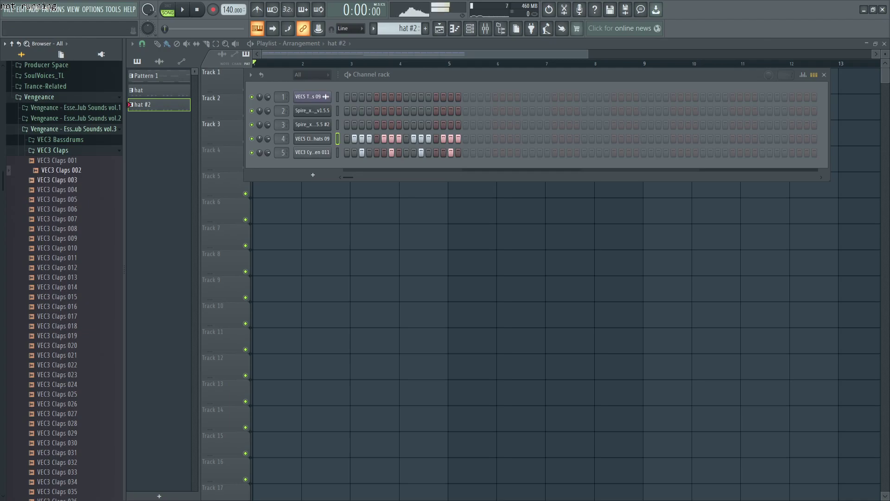
pyautogui.press('Down')
pyautogui.press('Down')
pyautogui.press('Down')
pyautogui.press('Down')
pyautogui.press('Down')
pyautogui.press('Down')
pyautogui.press('Down')
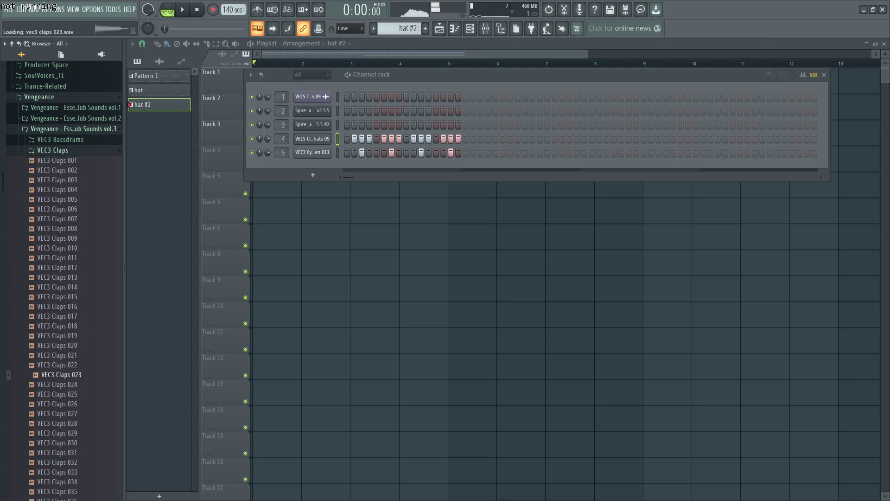
pyautogui.press('Down')
pyautogui.press('Down')
pyautogui.press('Down')
pyautogui.press('Down')
pyautogui.press('Down')
pyautogui.press('Down')
pyautogui.press('Down')
pyautogui.press('Down')
pyautogui.press('Down')
pyautogui.press('Down')
# Open the CLAPS folder in Vengeance Essential Club Sounds vol.2 and audition its VEC2 clap samples
pyautogui.click(75, 119)
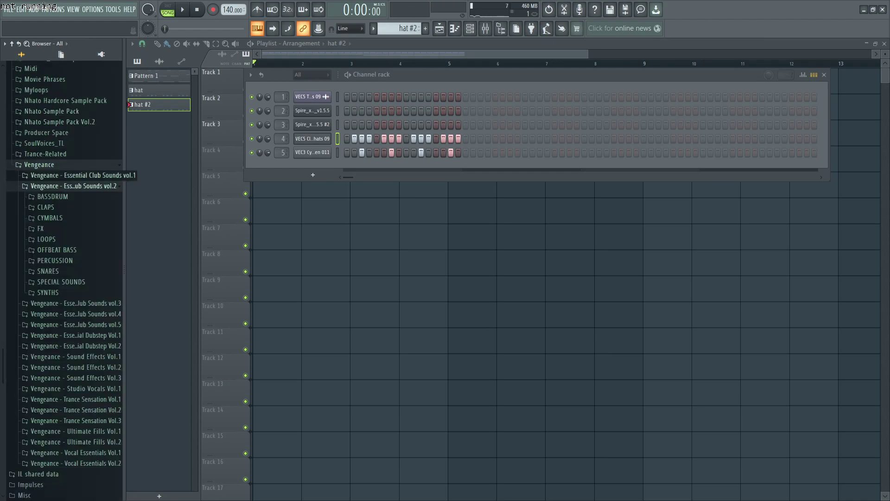
pyautogui.click(45, 207)
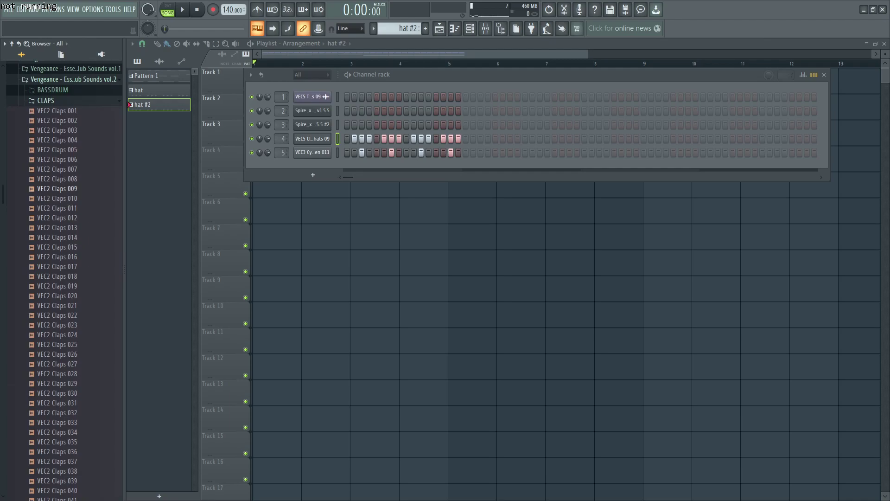
pyautogui.press('Up')
pyautogui.press('Up')
pyautogui.press('Up')
pyautogui.press('Up')
pyautogui.press('Up')
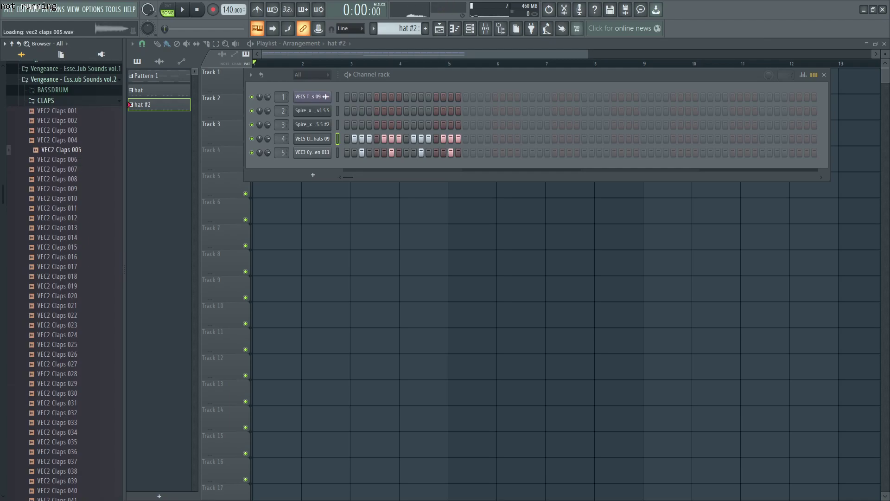
pyautogui.press('Down')
pyautogui.press('Down')
pyautogui.press('Down')
pyautogui.press('Down')
pyautogui.press('Down')
pyautogui.press('Down')
pyautogui.press('Down')
pyautogui.press('Down')
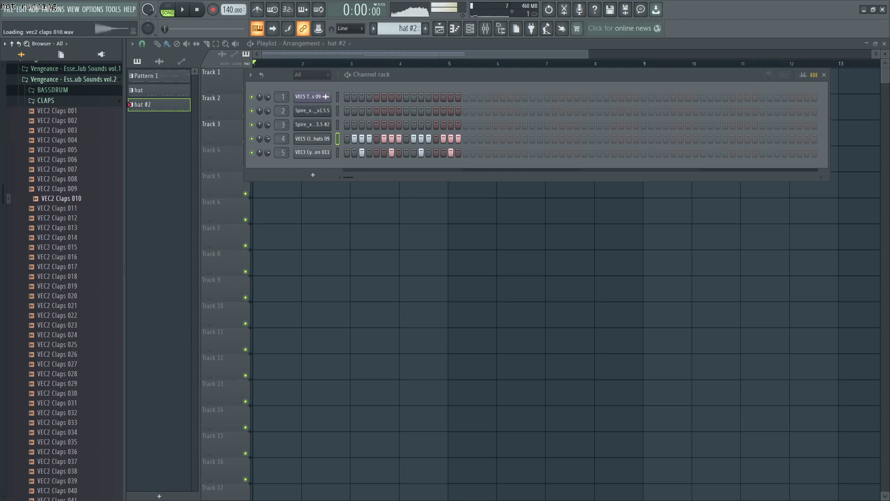
pyautogui.press('Up')
pyautogui.press('Up')
pyautogui.press('Up')
pyautogui.press('Up')
pyautogui.press('Up')
pyautogui.press('Down')
pyautogui.press('Down')
pyautogui.press('Down')
pyautogui.press('Down')
pyautogui.press('Down')
pyautogui.press('Down')
pyautogui.press('Down')
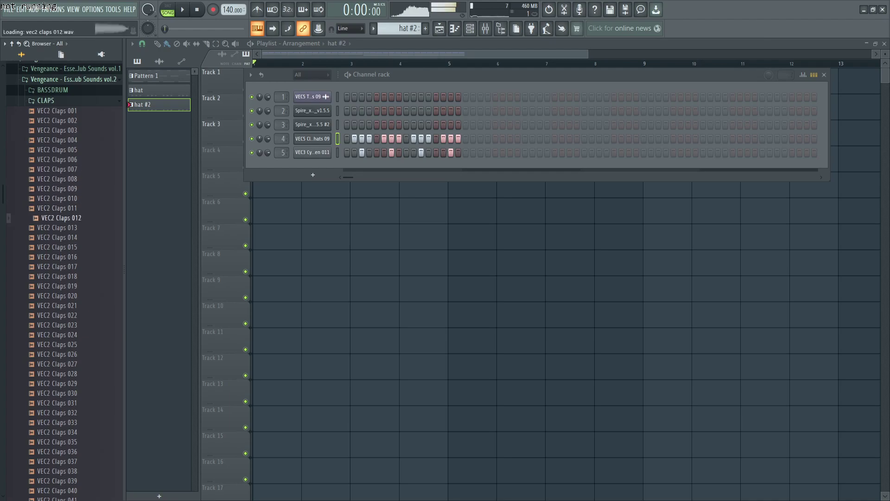
pyautogui.press('Down')
pyautogui.press('Down')
pyautogui.press('Down')
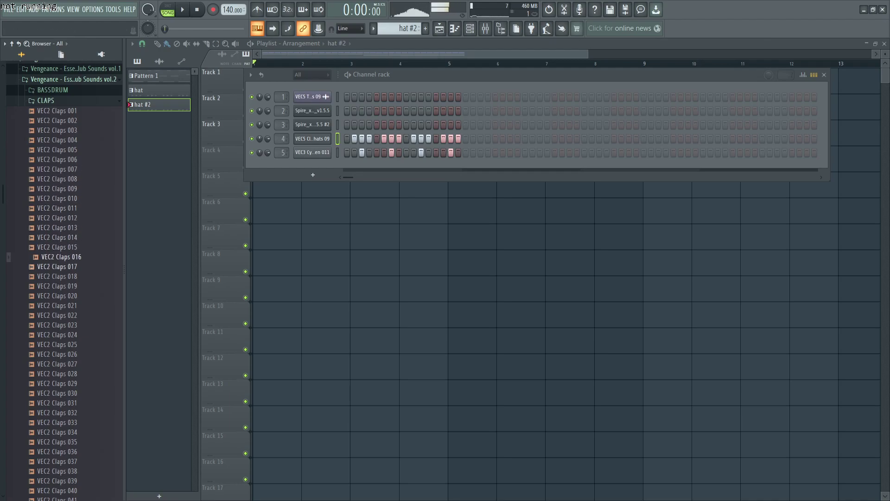
pyautogui.press('Down')
pyautogui.press('Down')
pyautogui.press('Down')
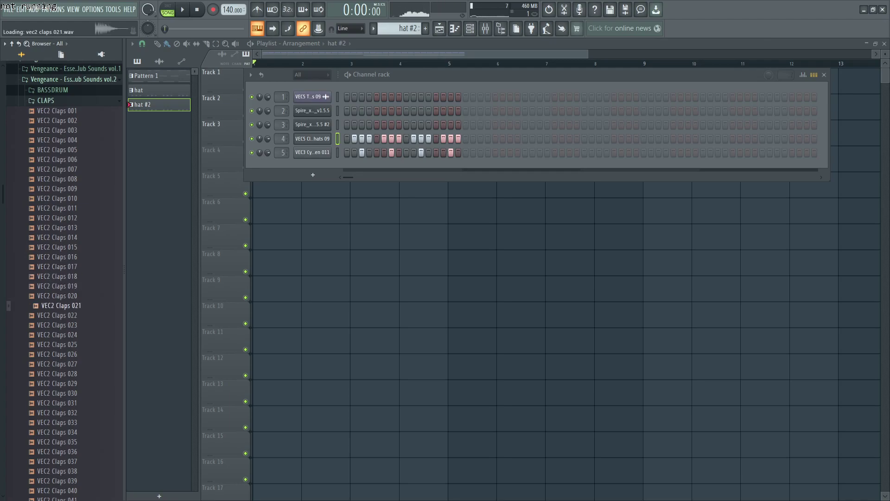
pyautogui.press('Up')
pyautogui.press('Up')
pyautogui.press('Up')
pyautogui.press('Up')
pyautogui.press('Up')
pyautogui.press('Up')
pyautogui.press('Up')
pyautogui.press('Down')
pyautogui.press('Down')
pyautogui.press('Up')
pyautogui.press('Down')
pyautogui.press('Down')
pyautogui.press('Down')
pyautogui.press('Up')
pyautogui.press('Down')
pyautogui.press('Down')
pyautogui.press('Down')
pyautogui.press('Down')
# Add the VEC2 Claps 015 sample to the channel rack as a new channel below the open hihat
pyautogui.click(58, 315)
pyautogui.click(57, 238)
pyautogui.moveTo(57, 247); pyautogui.dragTo(296, 164)
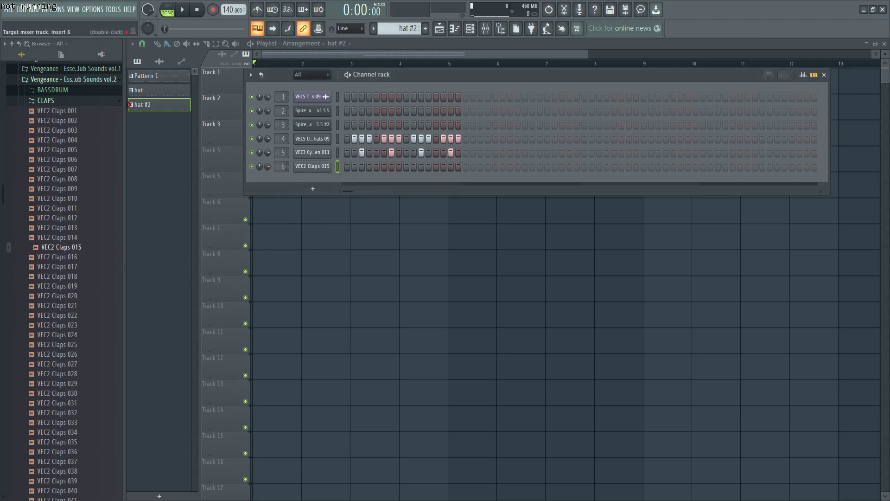
# Load Fruity parametric EQ 2 into the first effect slot of mixer track Insert 6
pyautogui.click(486, 29)
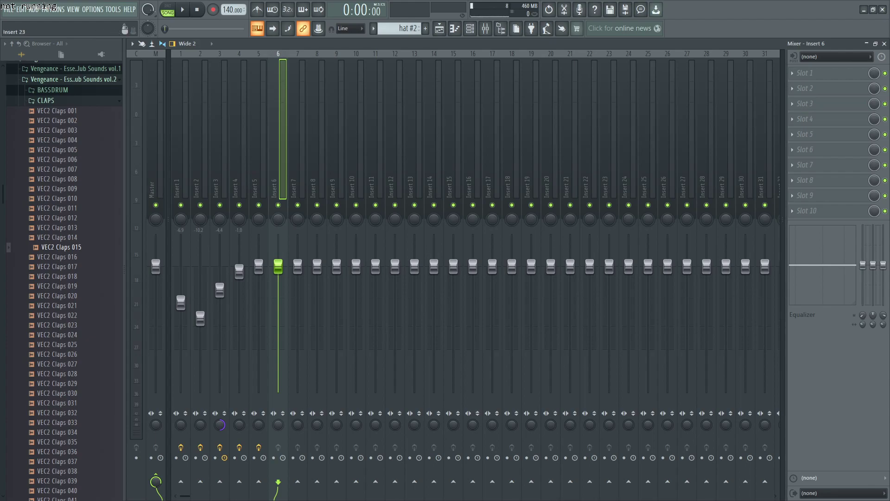
pyautogui.click(806, 72)
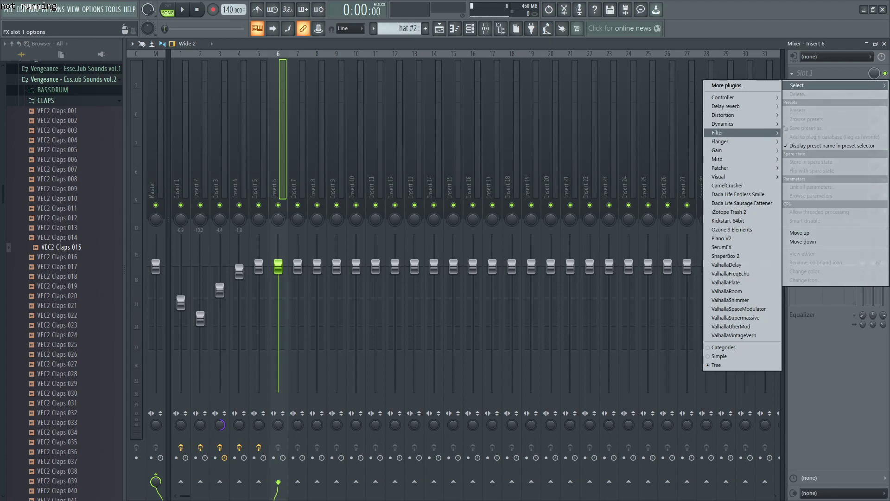
pyautogui.moveTo(742, 132)
pyautogui.click(670, 168)
# Cut the clap's lows in the equalizer by lowering band 1 and aligning band 2 with it as a high-pass
pyautogui.moveTo(246, 234); pyautogui.dragTo(291, 274)
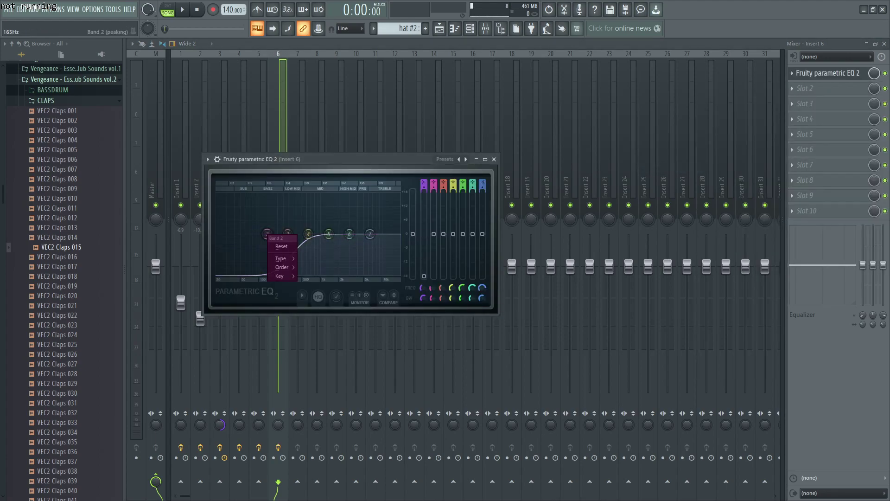
pyautogui.rightClick(291, 273)
pyautogui.click(313, 280)
pyautogui.moveTo(267, 234); pyautogui.dragTo(292, 234)
# Start song playback and enable steps 5 and 9 for VEC2 Claps 015 in the channel rack
pyautogui.press('space')
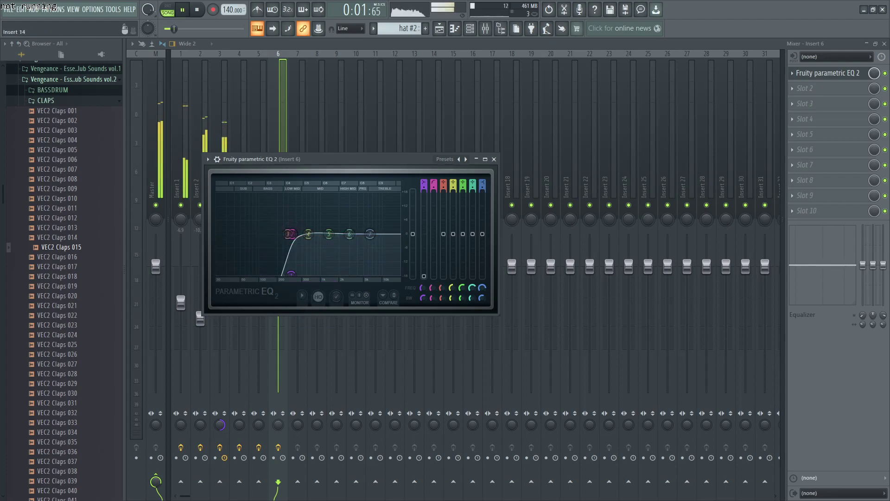
pyautogui.press('F6')
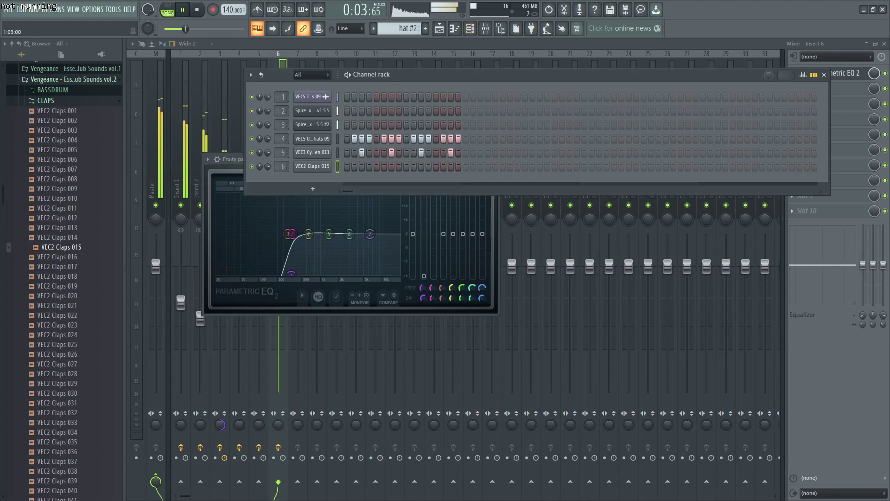
pyautogui.click(377, 166)
pyautogui.click(406, 166)
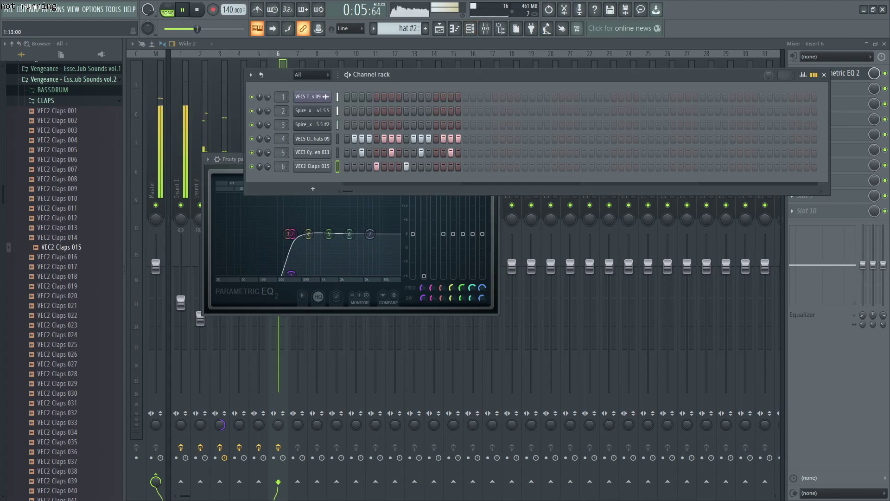
# Place the hat #2 pattern on Track 4 at bar 9 of the playlist and duplicate it through bar 16
pyautogui.press('F5')
pyautogui.click(159, 105)
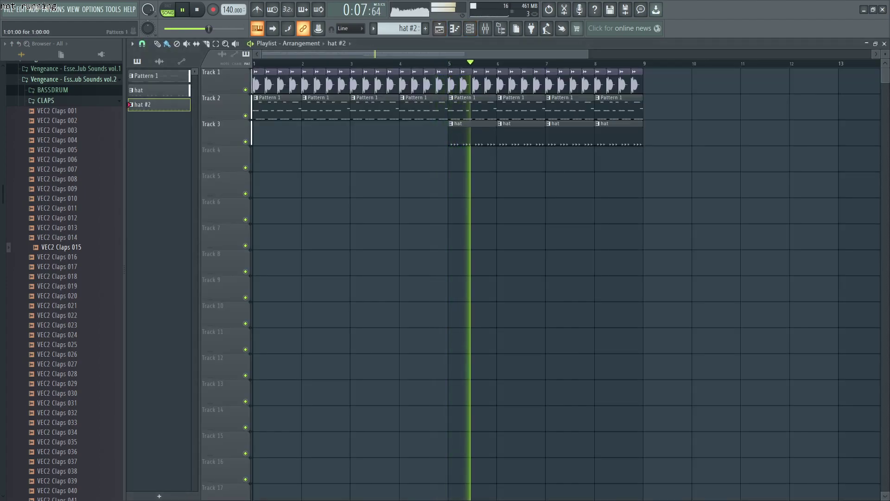
pyautogui.click(659, 159)
pyautogui.scroll(-3, 658, 159)
pyautogui.hotkey('ctrl', 'b')
pyautogui.hotkey('ctrl', 'b')
pyautogui.hotkey('ctrl', 'b')
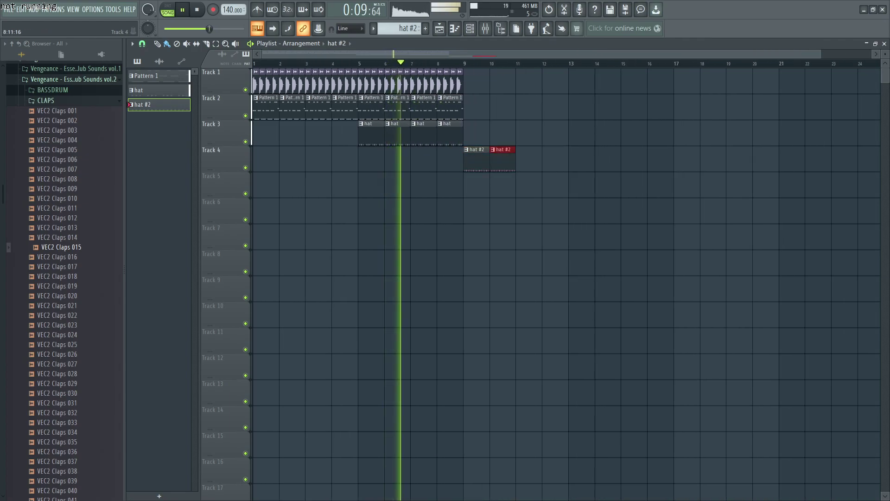
# Duplicate the Track 1 and Track 2 clips into bars 9 to 16 and move the hat #2 clips up to Track 3
pyautogui.moveTo(493, 117); pyautogui.dragTo(254, 74)
pyautogui.hotkey('ctrl', 'b')
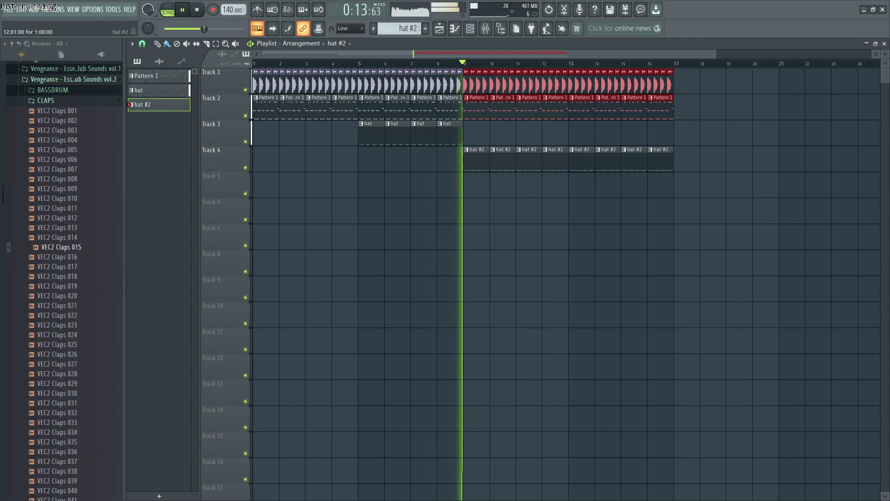
pyautogui.moveTo(705, 198); pyautogui.dragTo(457, 145)
pyautogui.moveTo(660, 160); pyautogui.dragTo(660, 134)
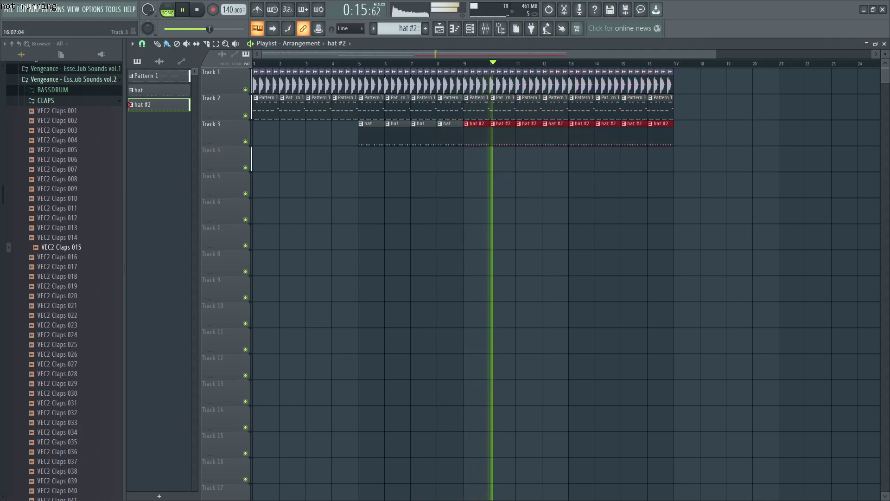
# Play the song and lower the clap's Insert 6 mixer fader to about -2.4 dB
pyautogui.click(470, 28)
pyautogui.press('space')
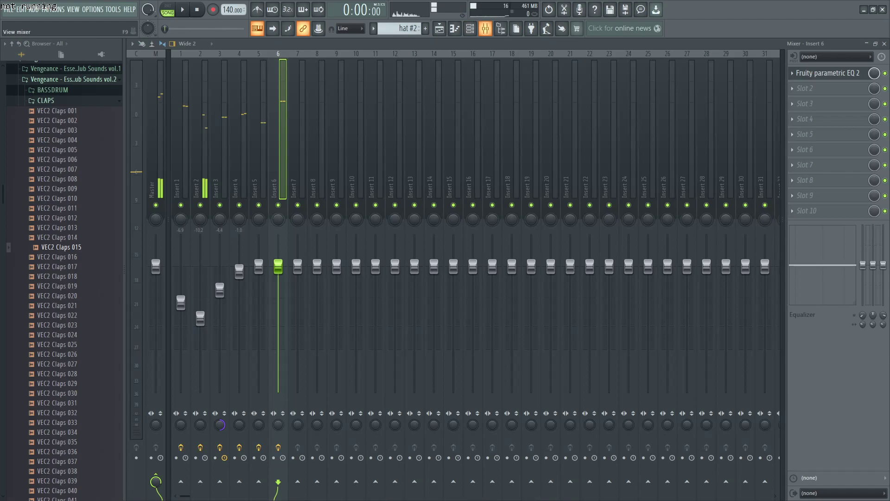
pyautogui.click(485, 29)
pyautogui.press('space')
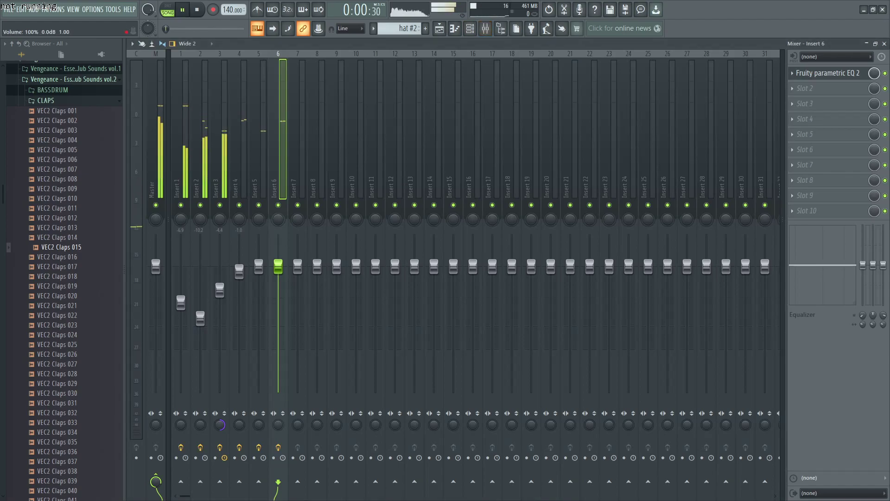
pyautogui.press('F9')
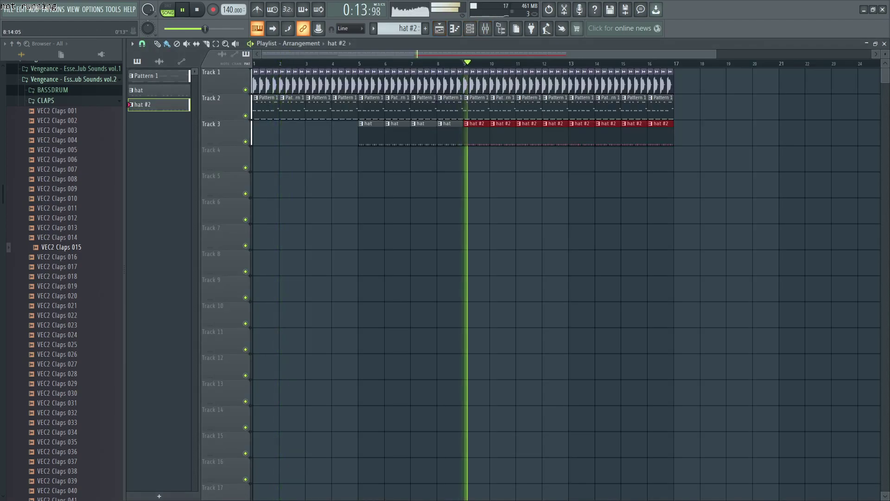
pyautogui.press('F9')
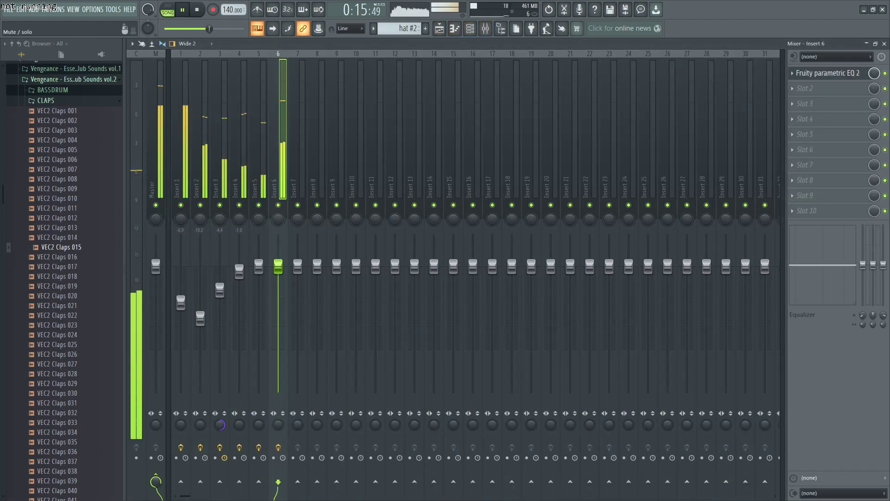
pyautogui.moveTo(278, 267)
pyautogui.mouseDown()
pyautogui.moveTo(278, 292)
pyautogui.moveTo(279, 279)
pyautogui.mouseUp()
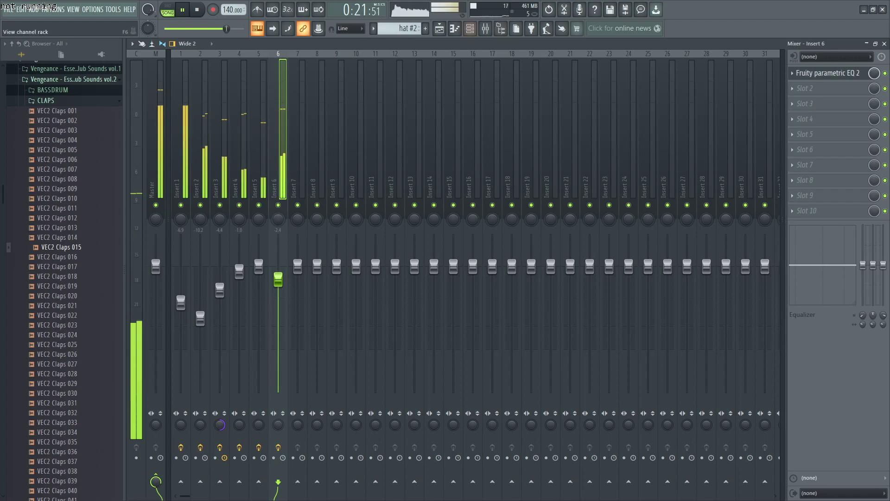
# Adjust the time-stretching pitch of the VEC2 Claps 015 sample, audition it, and close its channel settings and the channel rack
pyautogui.press('F6')
pyautogui.press('space')
pyautogui.click(312, 166)
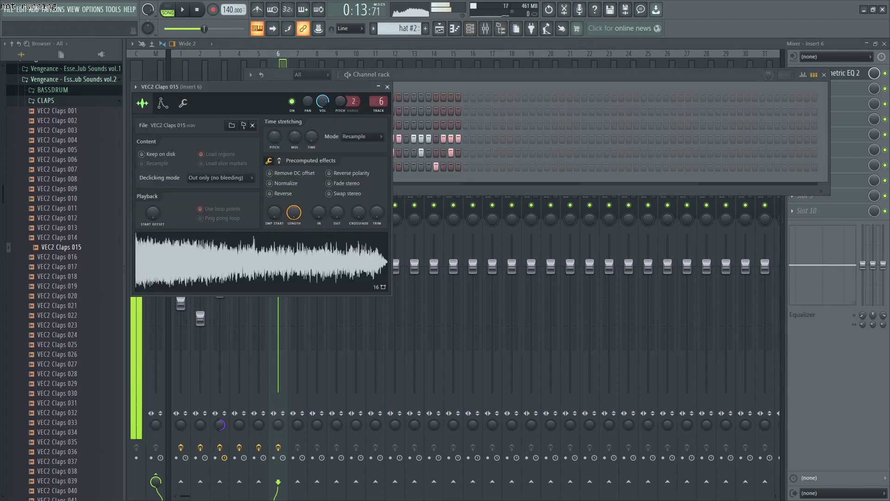
pyautogui.moveTo(275, 136)
pyautogui.mouseDown()
pyautogui.moveTo(274, 125)
pyautogui.moveTo(274, 141)
pyautogui.mouseUp()
pyautogui.click(262, 262)
pyautogui.click(261, 262)
pyautogui.click(261, 262)
pyautogui.click(262, 262)
pyautogui.press('space')
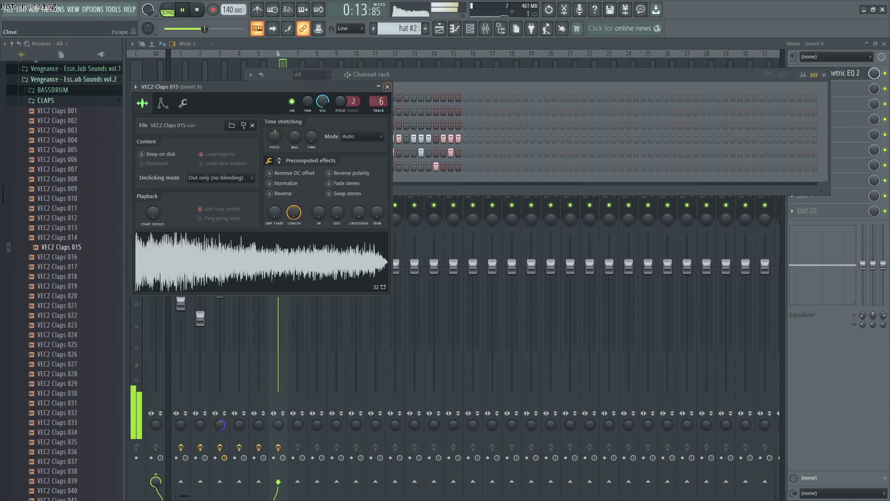
pyautogui.click(387, 87)
pyautogui.click(824, 75)
# Lower the Insert 6 fader to about -4.8 dB during playback and stop the song
pyautogui.moveTo(278, 280); pyautogui.dragTo(279, 292)
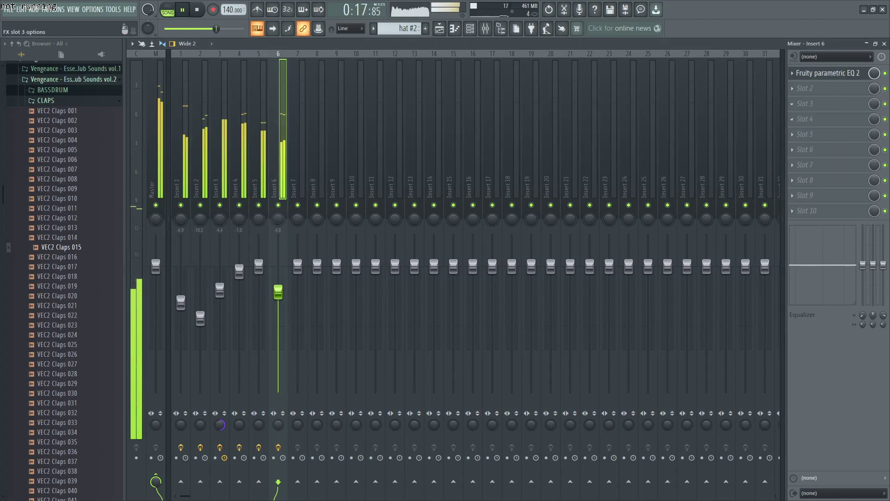
pyautogui.click(792, 88)
pyautogui.click(737, 252)
pyautogui.press('space')
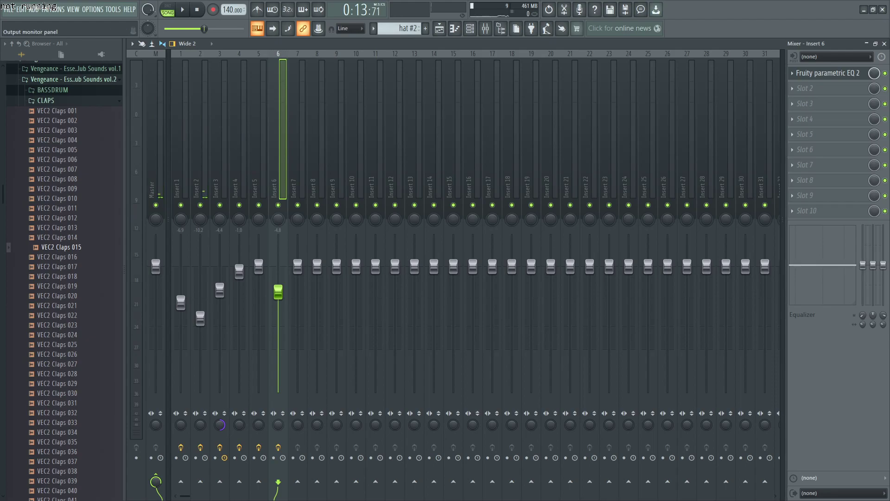
# Soften the clap's highs in Insert 6's equalizer by lowering band 7, dipping band 5 above band 6, and placing band 6 near 3030 Hz
pyautogui.click(828, 73)
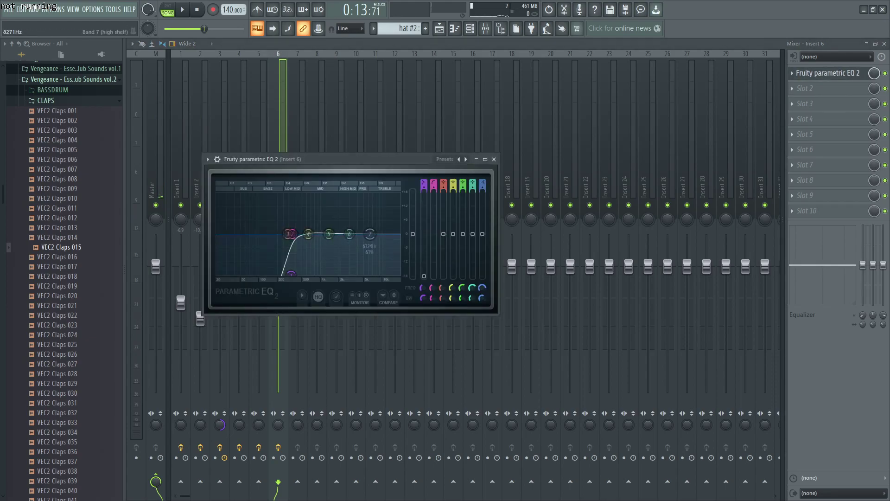
pyautogui.moveTo(396, 250)
pyautogui.mouseDown()
pyautogui.moveTo(387, 261)
pyautogui.moveTo(396, 254)
pyautogui.mouseUp()
pyautogui.press('space')
pyautogui.moveTo(329, 234); pyautogui.dragTo(350, 235)
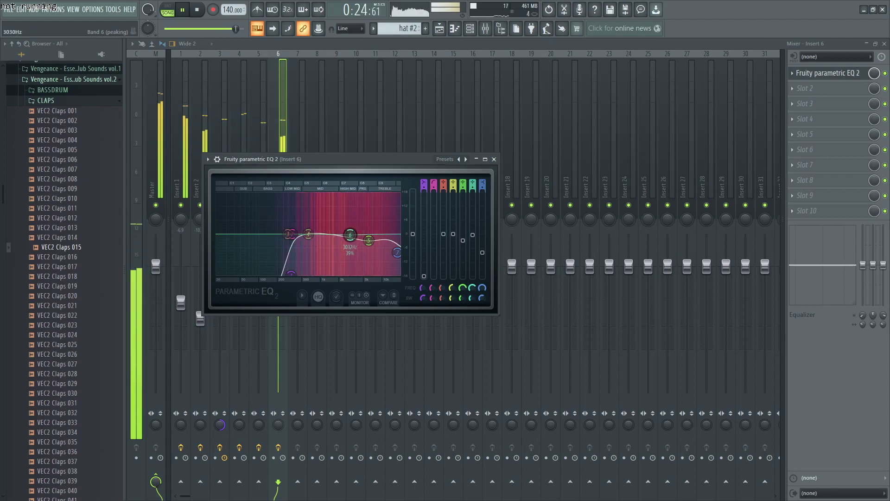
pyautogui.press('space')
pyautogui.click(395, 121)
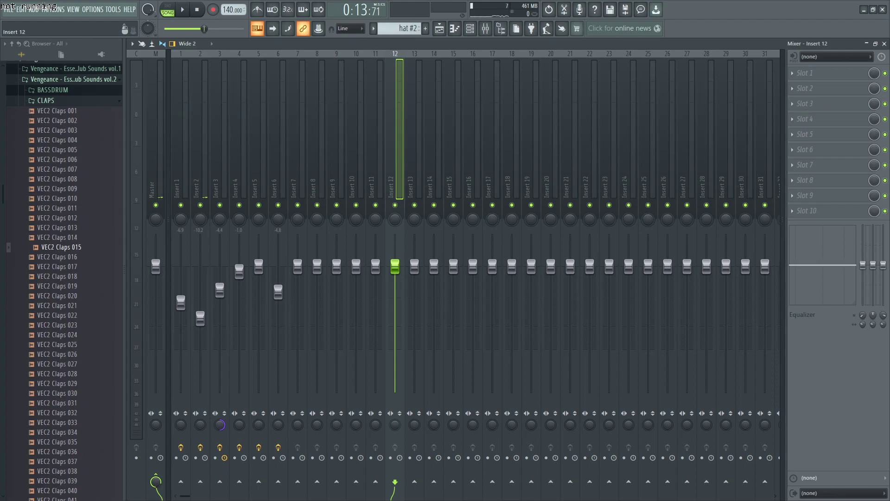
# Play the arrangement from bar 9 to listen to the hat #2 section and review its steps in the channel rack
pyautogui.scroll(1, 63, 278)
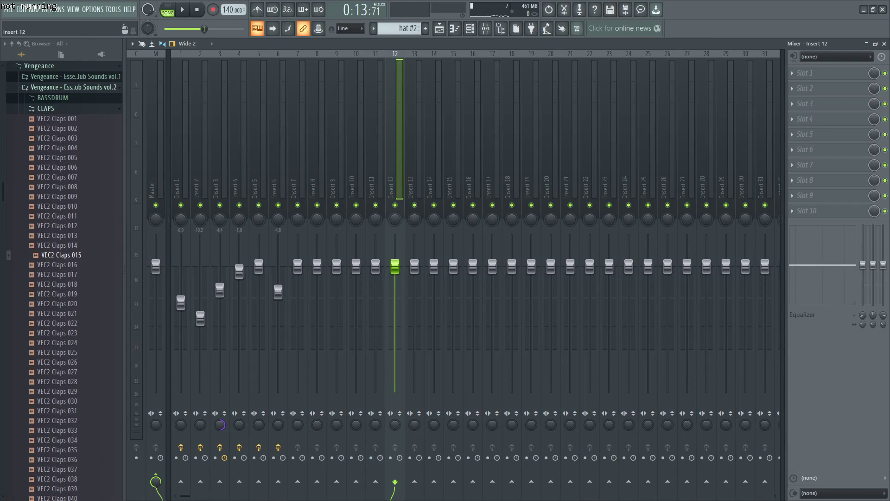
pyautogui.click(469, 29)
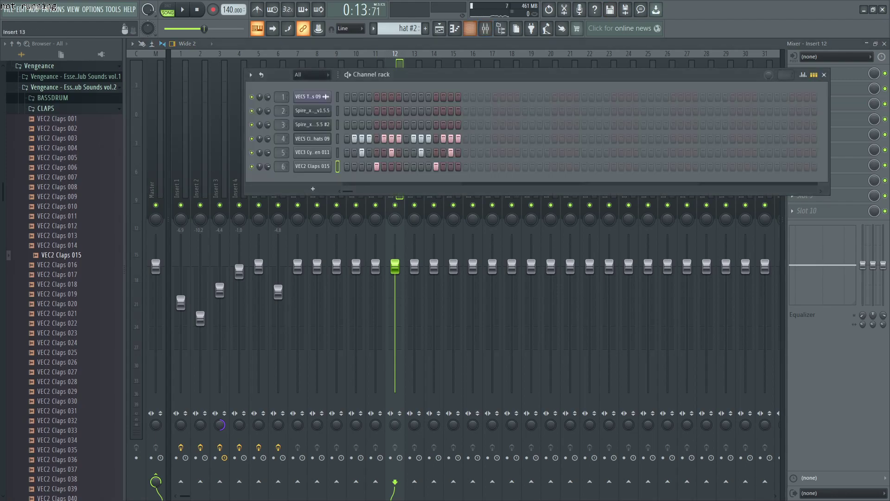
pyautogui.click(439, 29)
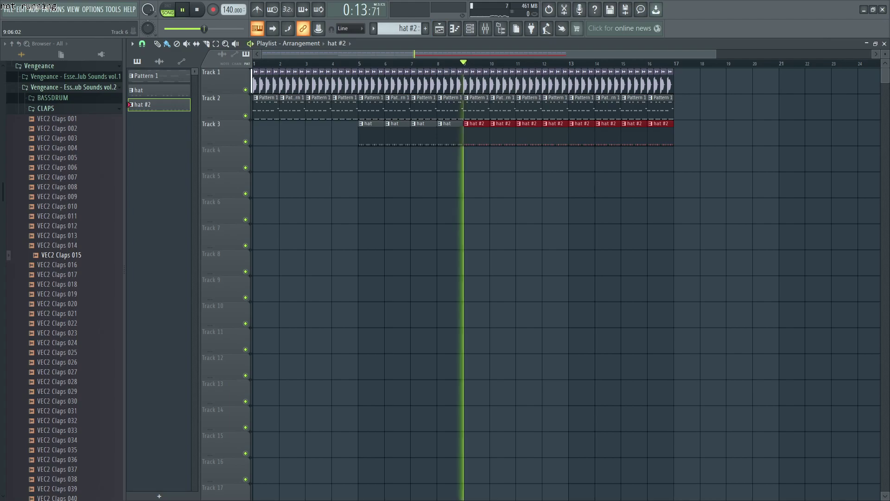
pyautogui.press('space')
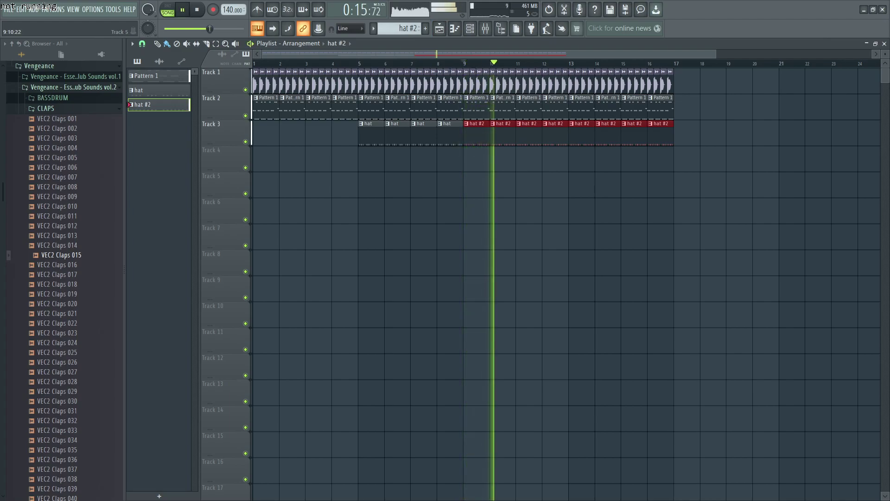
pyautogui.press('space')
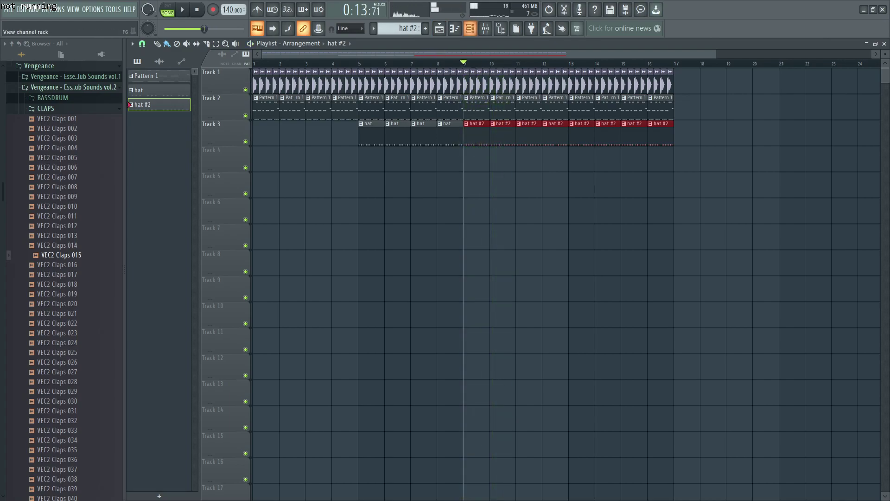
pyautogui.click(470, 29)
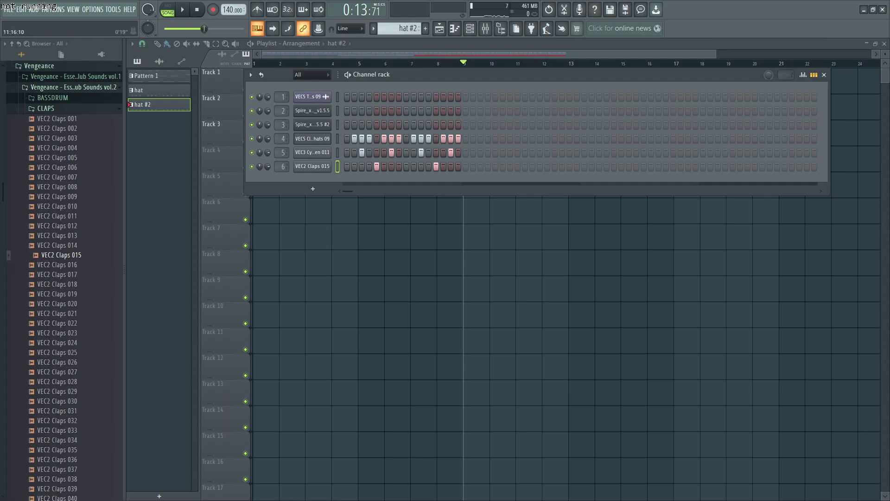
pyautogui.press('F6')
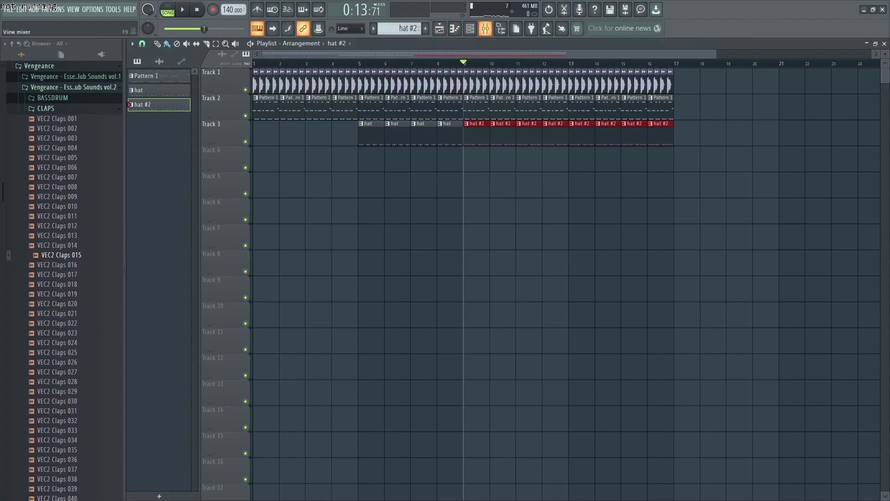
# Balance the hats and clap in the mixer: Insert 4 to about -5 dB, Insert 5 to about -4.4 dB, and Insert 6 to -4.6 dB
pyautogui.click(485, 28)
pyautogui.click(259, 139)
pyautogui.press('space')
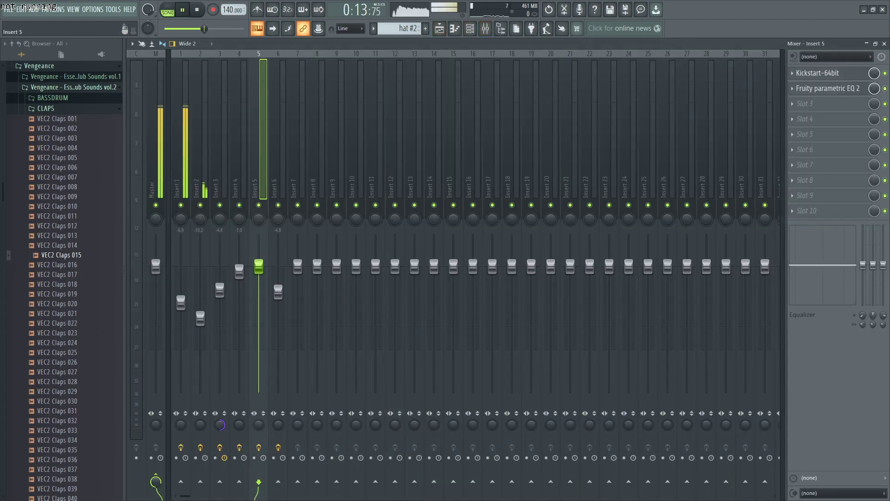
pyautogui.moveTo(258, 139); pyautogui.dragTo(298, 139)
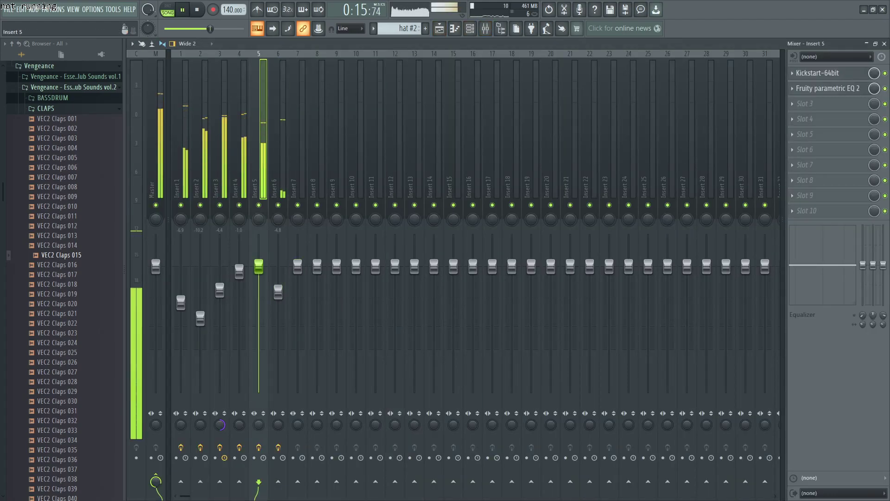
pyautogui.moveTo(239, 139); pyautogui.dragTo(278, 139)
pyautogui.press('space')
pyautogui.moveTo(278, 292)
pyautogui.mouseDown()
pyautogui.moveTo(278, 310)
pyautogui.moveTo(278, 291)
pyautogui.mouseUp()
pyautogui.press('space')
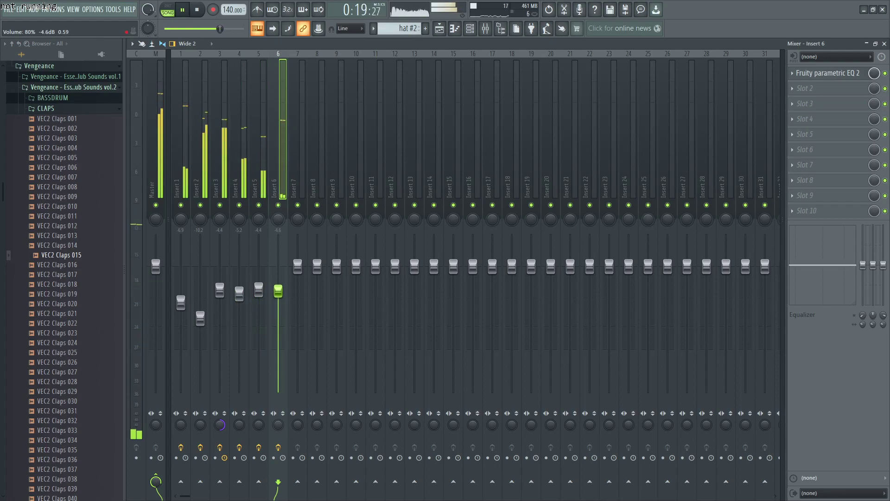
pyautogui.press('space')
# Return to the playlist and open the VEC1 Loops folder of Vengeance Essential Club Sounds vol.1 in the browser
pyautogui.click(439, 28)
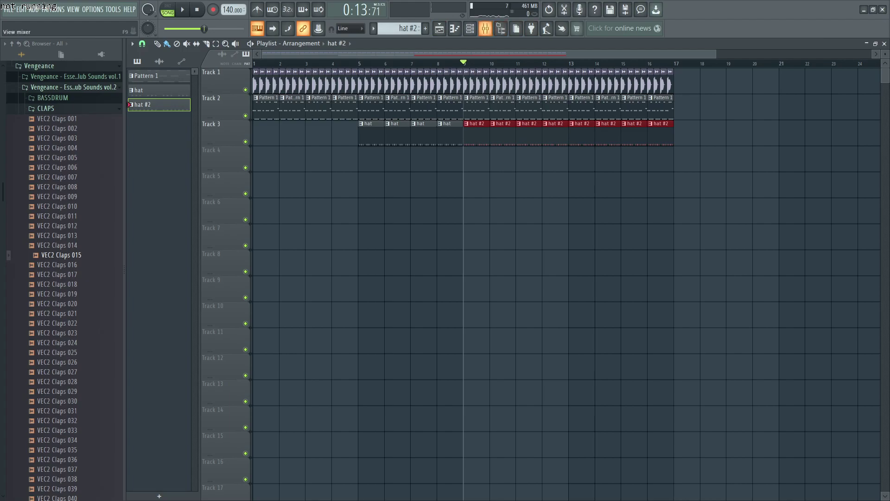
pyautogui.scroll(5, 45, 283)
pyautogui.click(45, 283)
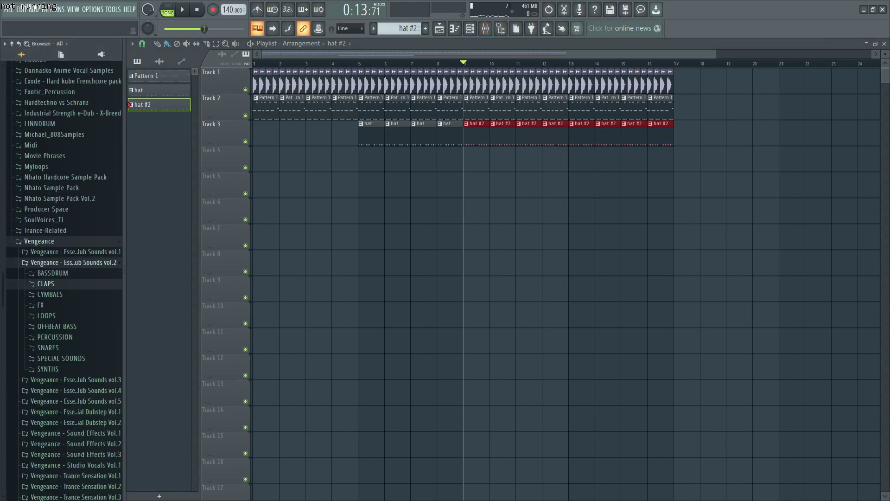
pyautogui.click(70, 262)
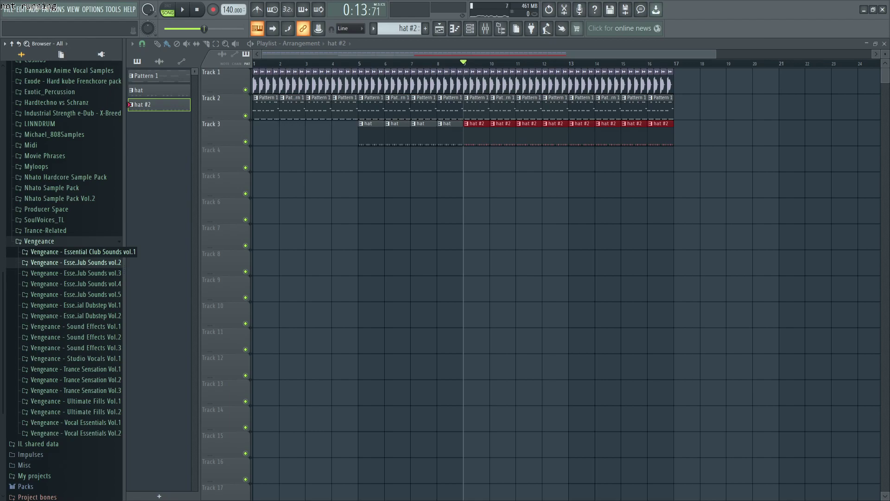
pyautogui.click(69, 252)
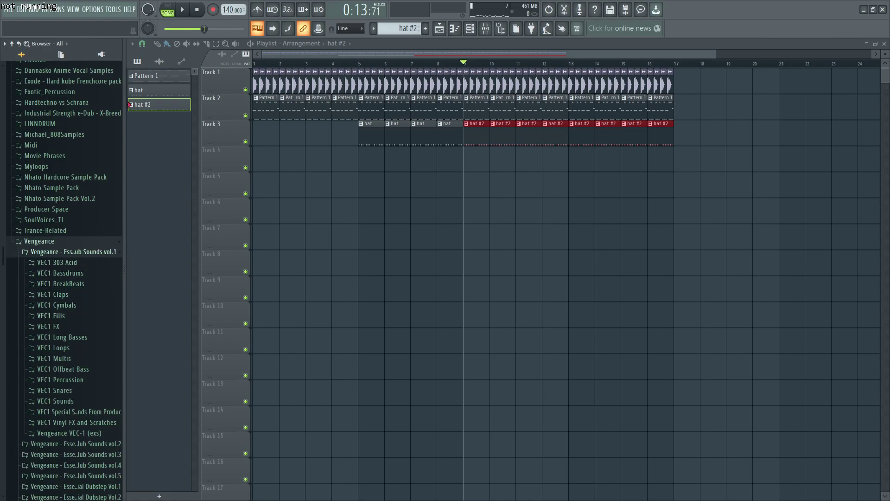
pyautogui.click(54, 347)
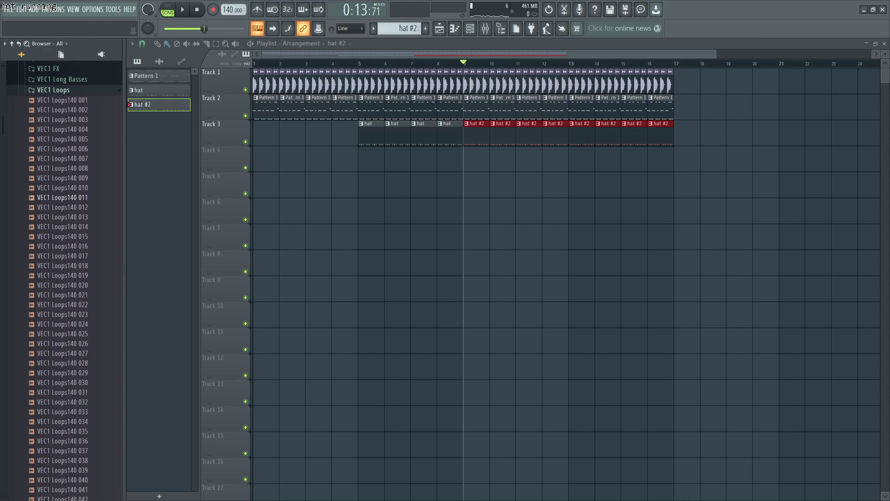
# Audition samples in the VEC1 Loops folder to choose a drum loop that fits the track
pyautogui.moveTo(62, 197); pyautogui.dragTo(66, 197)
pyautogui.click(63, 158)
pyautogui.click(62, 178)
pyautogui.click(63, 246)
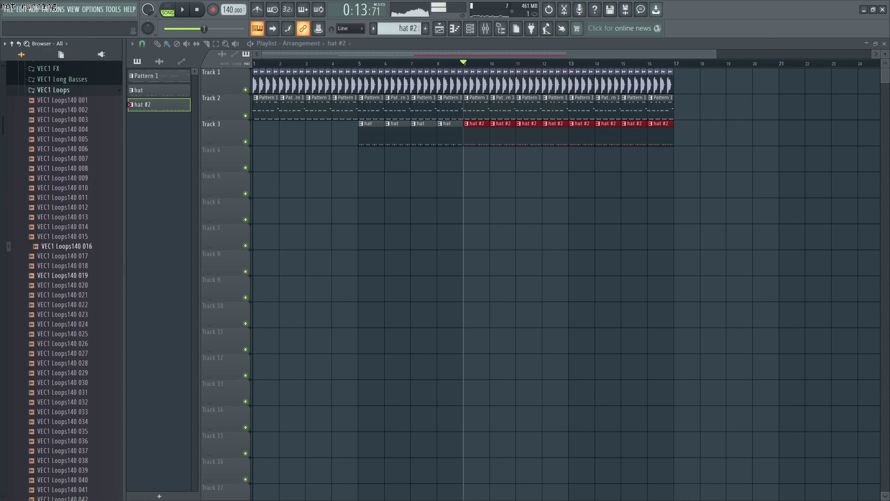
pyautogui.click(63, 276)
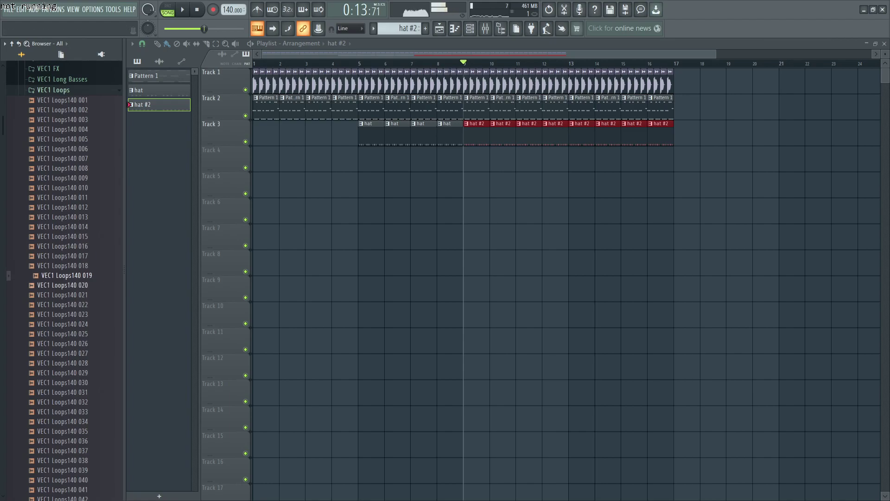
pyautogui.scroll(-6, 62, 285)
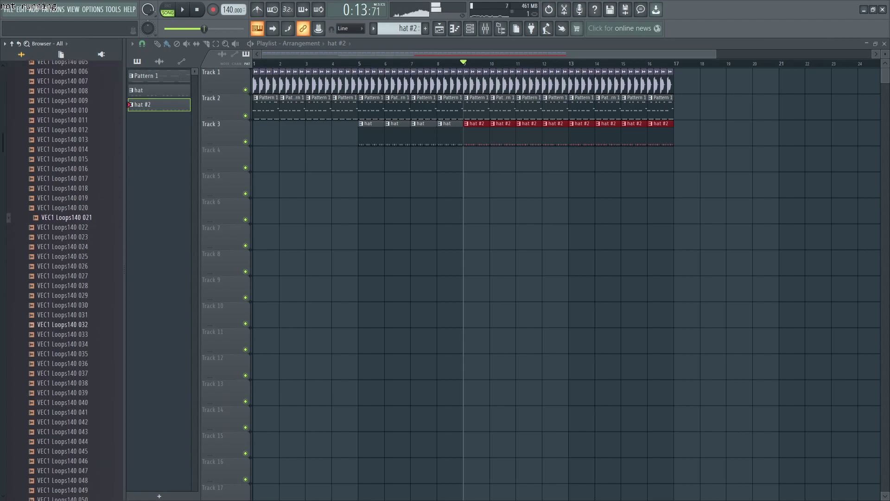
pyautogui.click(62, 266)
pyautogui.click(62, 246)
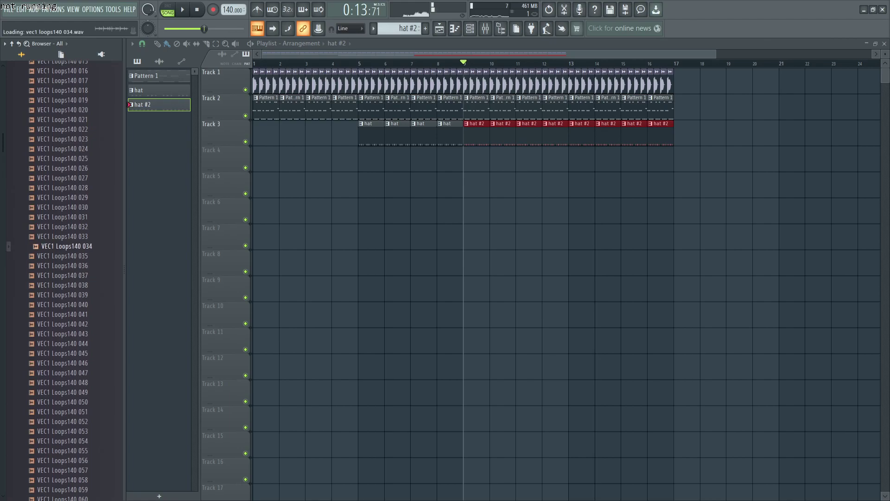
pyautogui.scroll(-10, 63, 246)
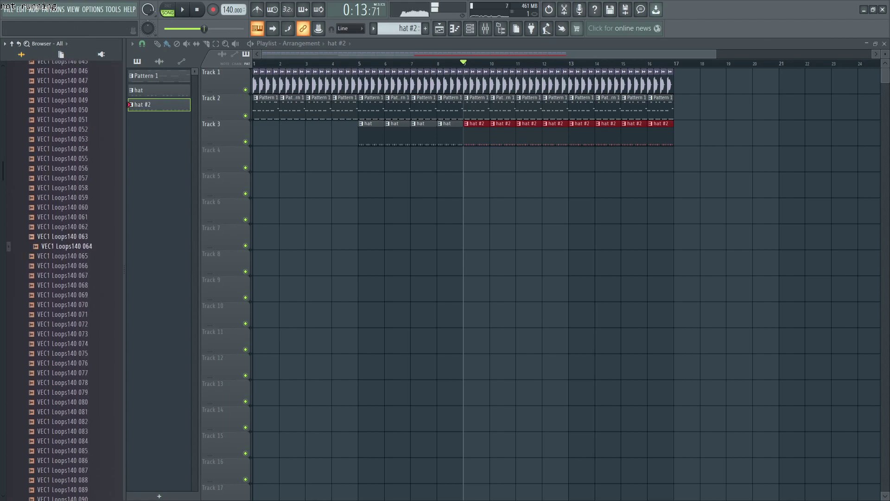
pyautogui.click(62, 217)
pyautogui.click(63, 198)
pyautogui.click(63, 178)
pyautogui.click(63, 227)
pyautogui.click(63, 217)
# Place VEC1 Loops140 061 on Track 4 at bar 9, trim it to one bar, and repeat it through bar 16
pyautogui.moveTo(63, 217); pyautogui.dragTo(453, 193)
pyautogui.moveTo(511, 162); pyautogui.dragTo(478, 161)
pyautogui.hotkey('ctrl', 'b')
pyautogui.hotkey('ctrl', 'b')
pyautogui.hotkey('ctrl', 'b')
pyautogui.hotkey('ctrl', 'b')
pyautogui.hotkey('ctrl', 'b')
pyautogui.hotkey('ctrl', 'b')
pyautogui.hotkey('ctrl', 'b')
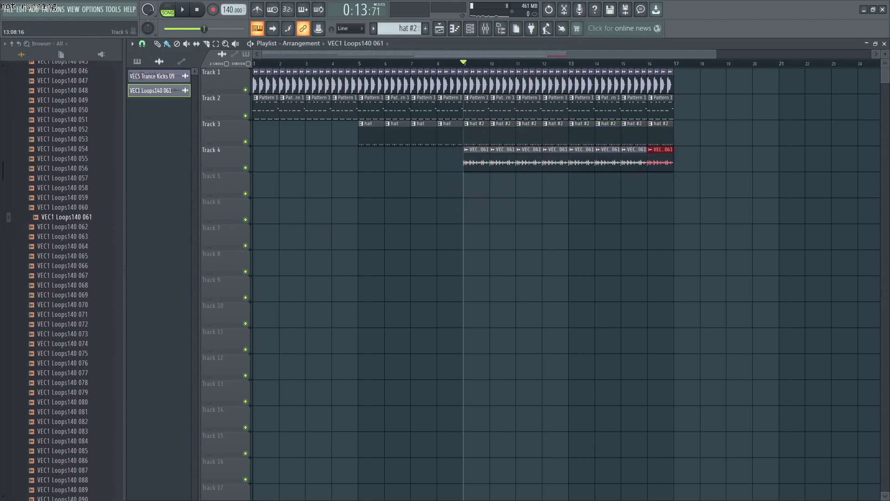
# Play the arrangement from bar 9 and route the VEC1 Loops140 061 channel to mixer Insert 7
pyautogui.press('space')
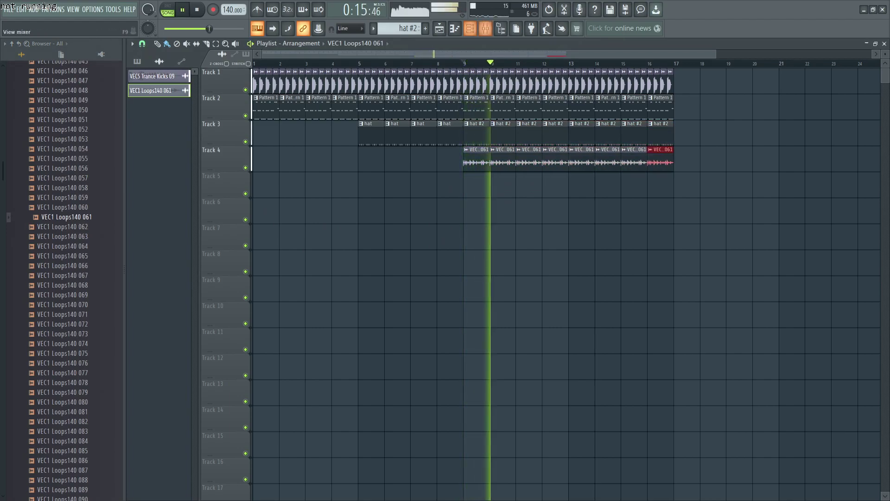
pyautogui.press('F9')
pyautogui.press('F6')
pyautogui.moveTo(281, 111); pyautogui.dragTo(281, 92)
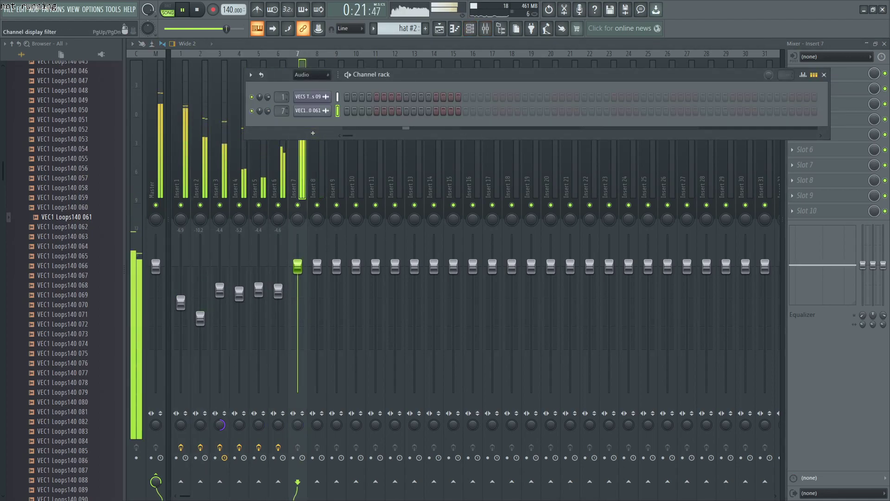
pyautogui.click(312, 75)
pyautogui.click(306, 106)
pyautogui.press('F6')
# Solo Insert 7, add Fruity parametric EQ 2, lower band 7 slightly, and drop band 1 to -18 dB near 553 Hz
pyautogui.rightClick(297, 205)
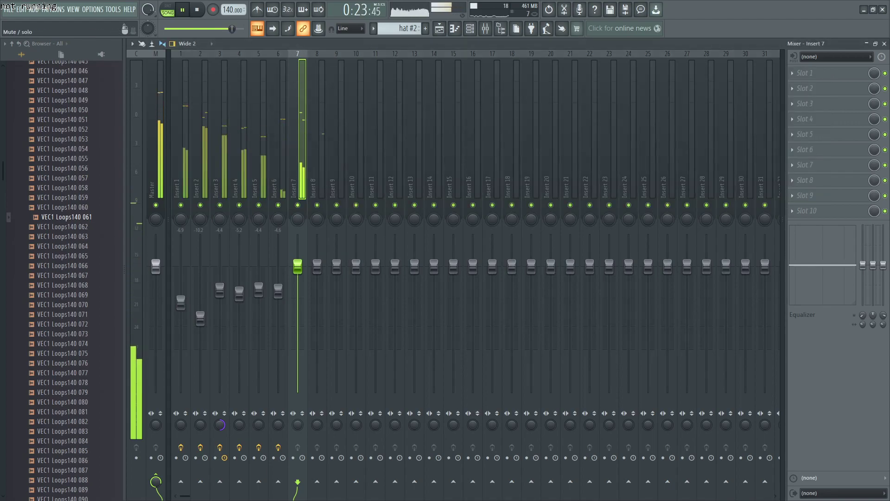
pyautogui.click(805, 73)
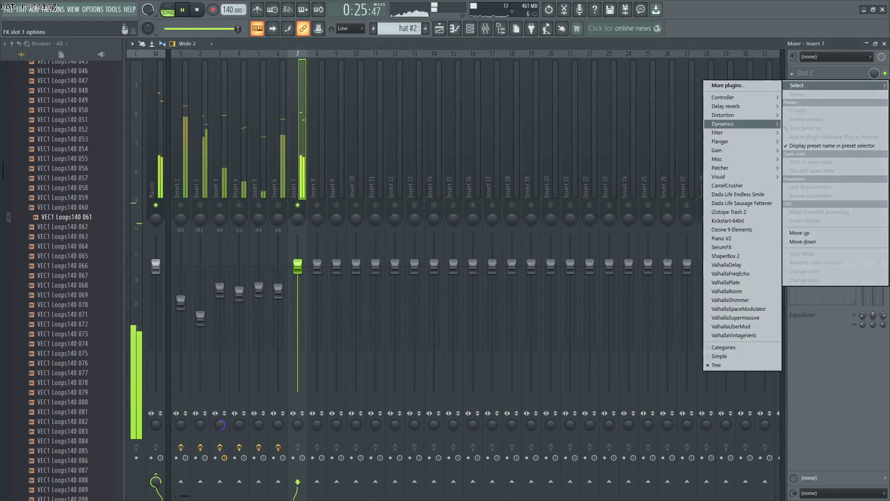
pyautogui.click(668, 169)
pyautogui.moveTo(297, 161); pyautogui.dragTo(314, 171)
pyautogui.moveTo(174, 161); pyautogui.dragTo(209, 202)
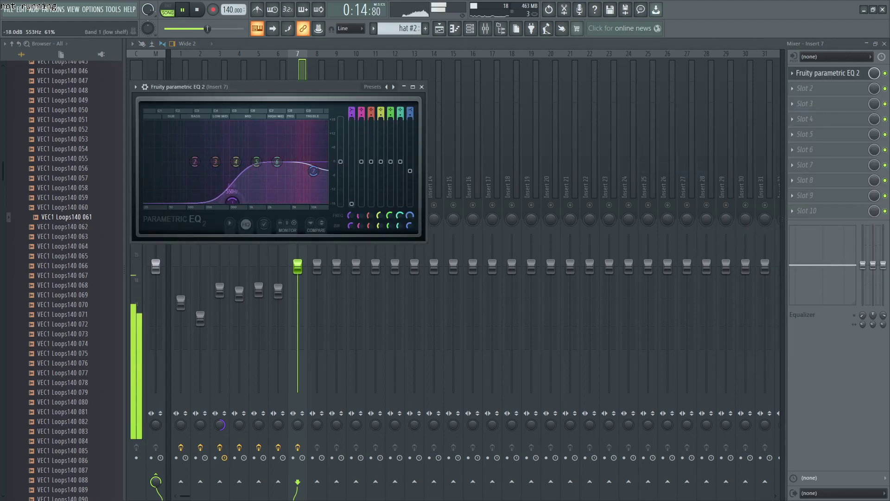
# Change band 2 of the loop's equalizer to High pass, raise its frequency, and unsolo Insert 7 to check it in the mix
pyautogui.rightClick(194, 162)
pyautogui.moveTo(208, 186)
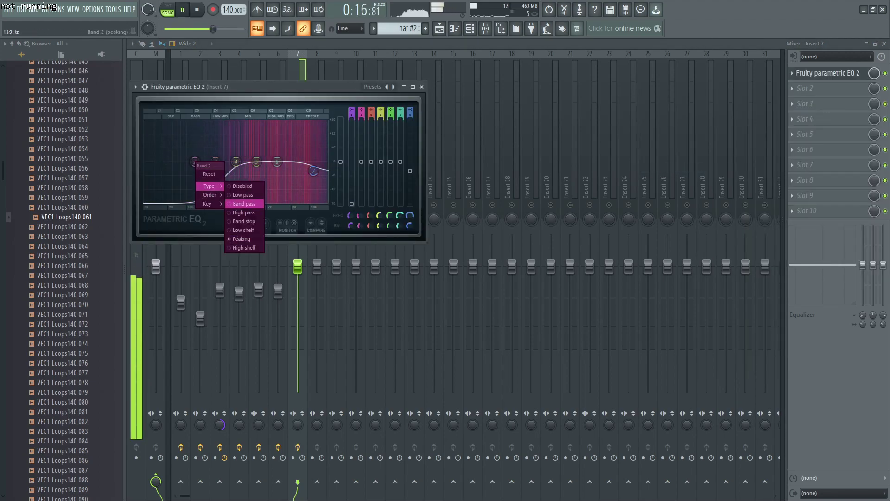
pyautogui.click(243, 213)
pyautogui.moveTo(195, 161); pyautogui.dragTo(220, 161)
pyautogui.click(422, 87)
pyautogui.rightClick(297, 205)
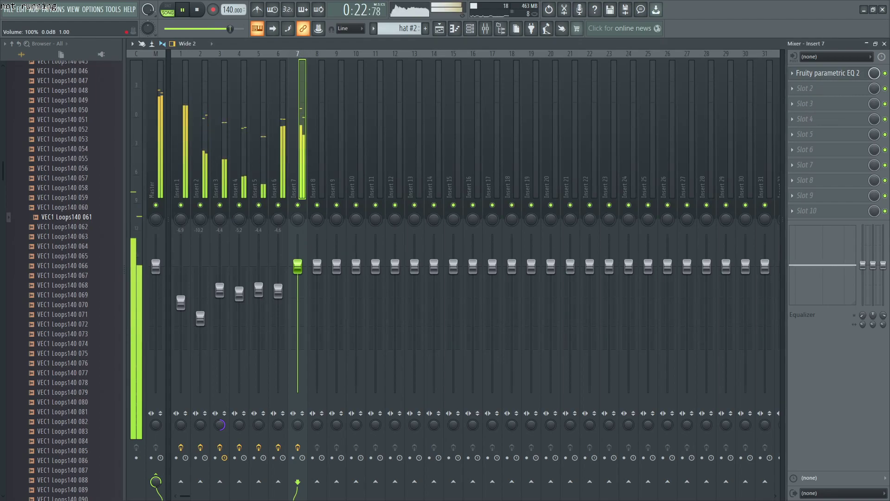
pyautogui.press('space')
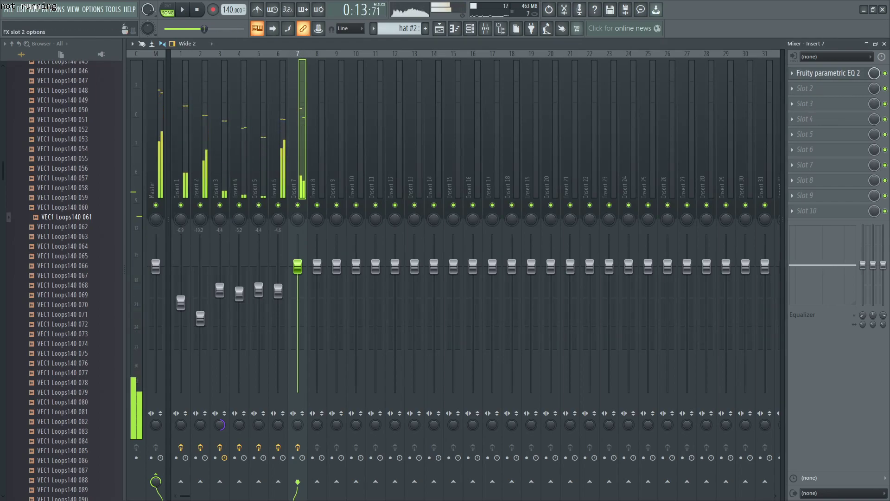
# Move Insert 7's equalizer to slot 2 and add Fruity Fast Dist in slot 1 with the Default preset
pyautogui.scroll(-1, 793, 73)
pyautogui.click(792, 73)
pyautogui.moveTo(742, 124)
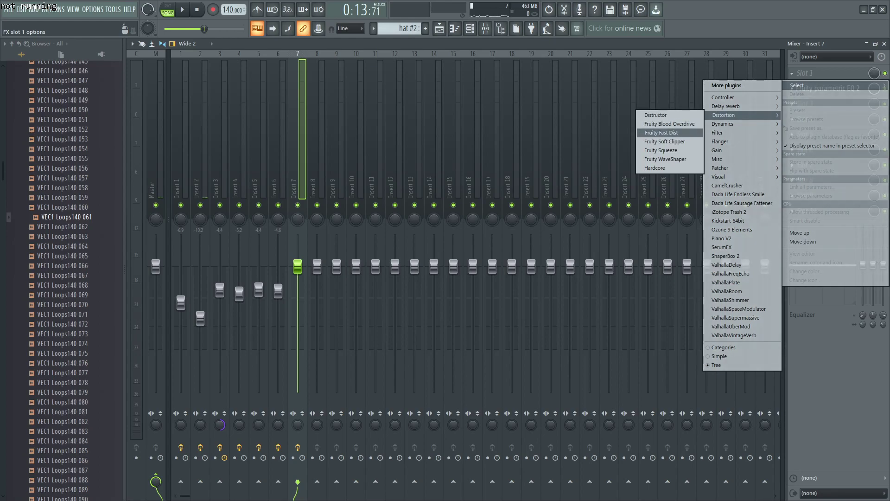
pyautogui.click(661, 133)
pyautogui.click(276, 99)
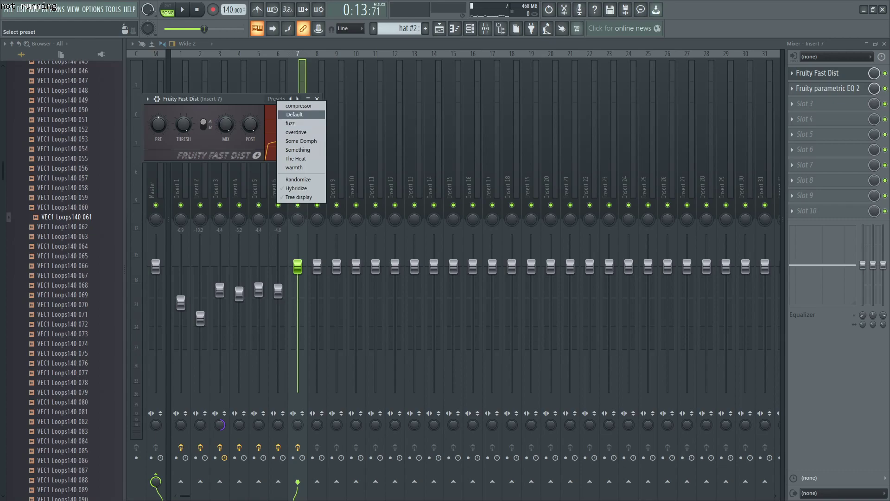
pyautogui.click(295, 114)
# Set Fruity Fast Dist's mix level to about 53% while listening to the arrangement, and close the plugin
pyautogui.press('space')
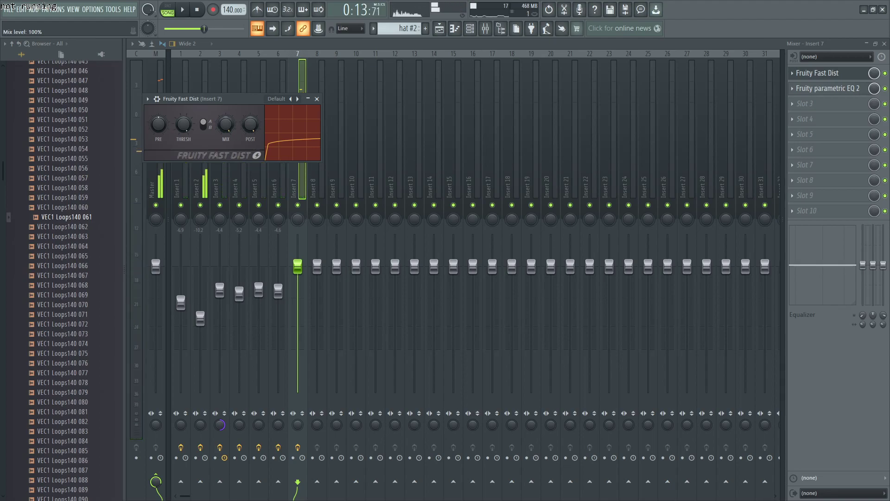
pyautogui.press('space')
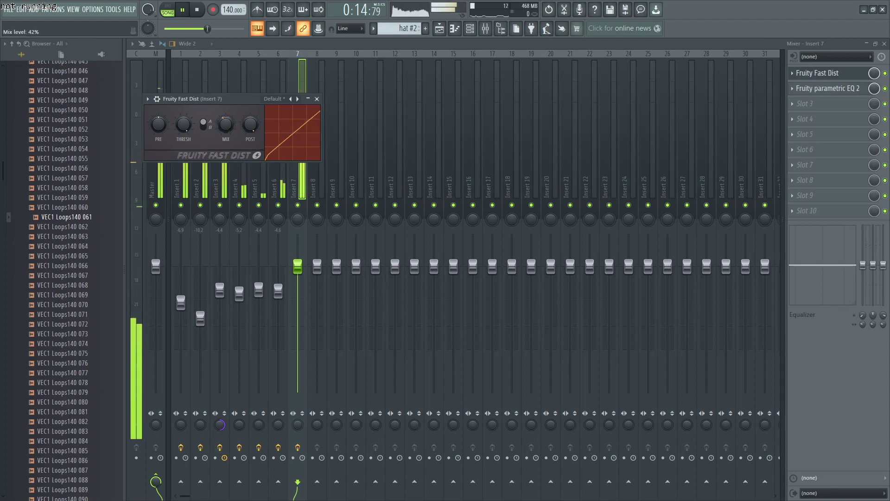
pyautogui.moveTo(158, 124); pyautogui.dragTo(226, 128)
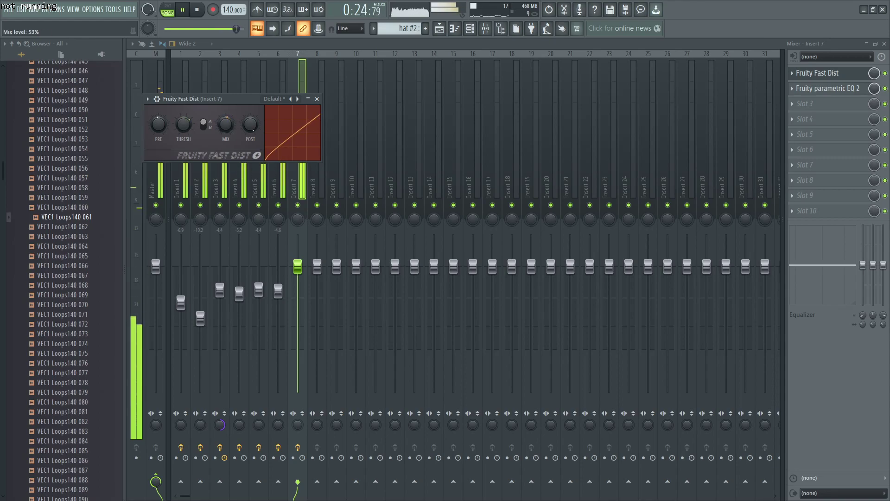
pyautogui.moveTo(159, 124)
pyautogui.mouseDown()
pyautogui.moveTo(159, 113)
pyautogui.moveTo(158, 123)
pyautogui.mouseUp()
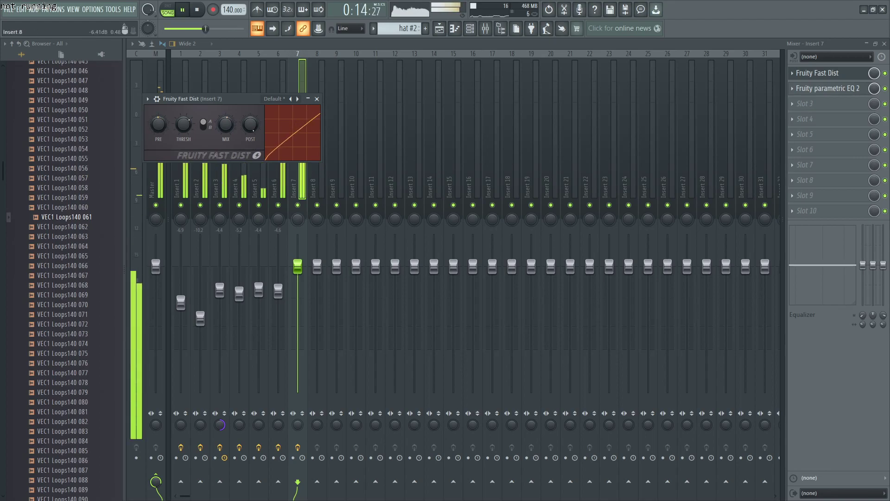
pyautogui.click(817, 73)
# In the playlist, delete the last kick clip before bar 9 on Track 1 and set the playback start to bar 8
pyautogui.press('F5')
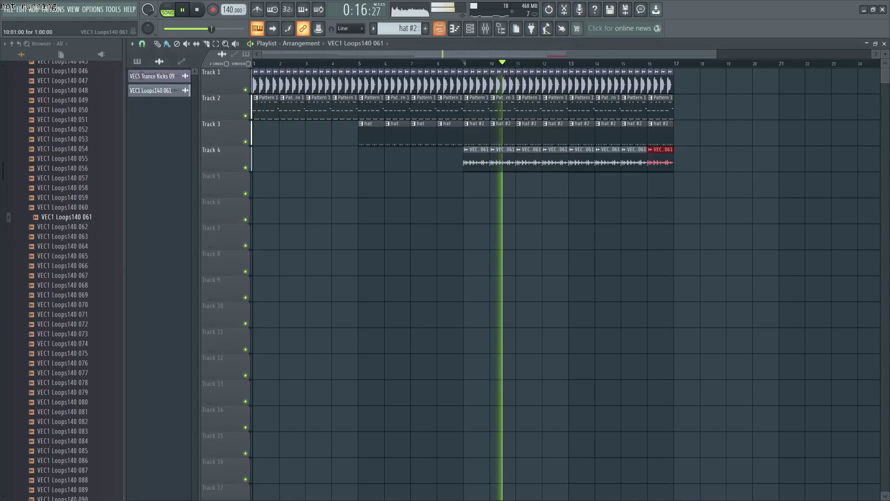
pyautogui.scroll(-2, 480, 232)
pyautogui.scroll(4, 479, 231)
pyautogui.scroll(3, 480, 232)
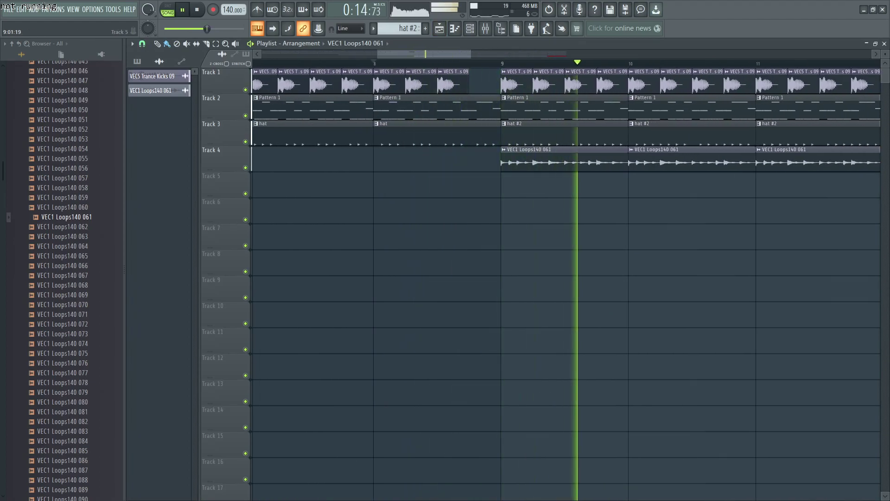
pyautogui.scroll(-4, 480, 232)
pyautogui.press('space')
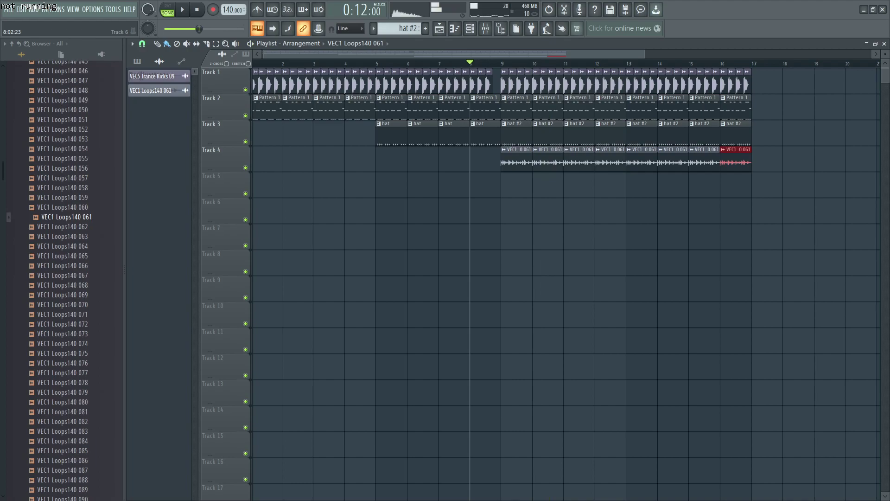
# Close the VEC1 Loops folder, open VEC1 Reverse Crash under VEC1 Cymbals, and audition VEC1 Cymbals RevCR 21
pyautogui.scroll(3, 472, 210)
pyautogui.scroll(10, 70, 218)
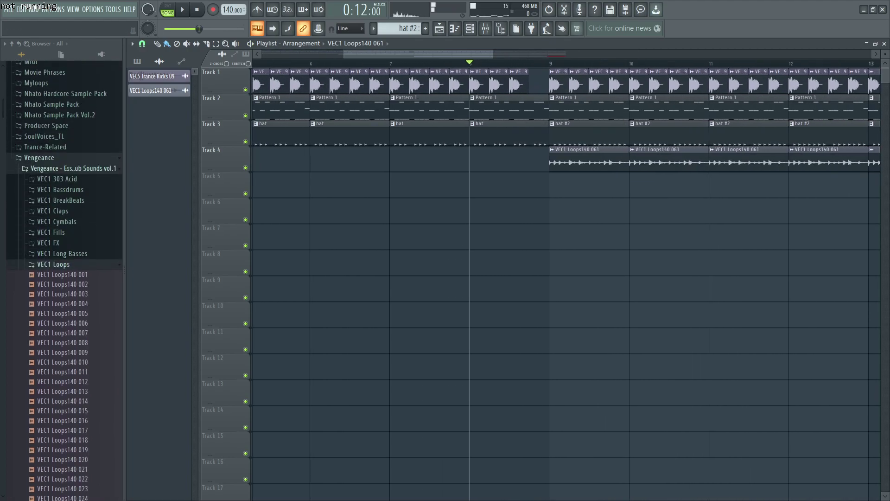
pyautogui.click(53, 265)
pyautogui.click(56, 222)
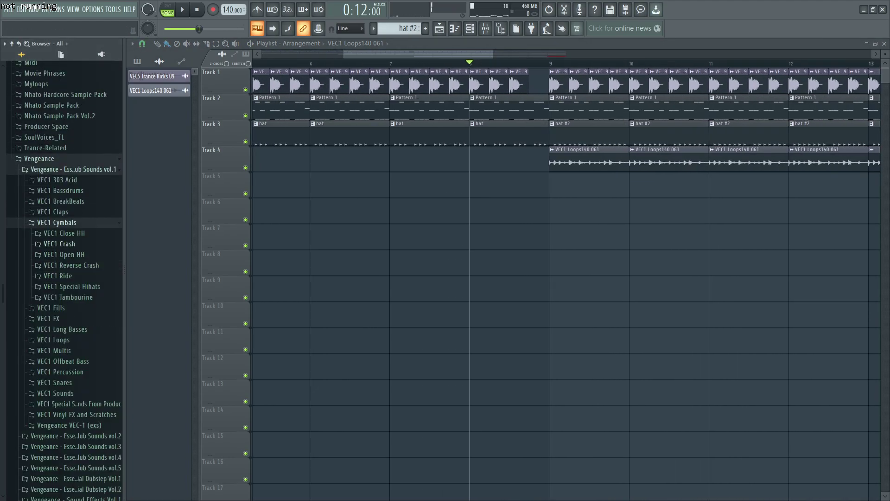
pyautogui.click(71, 266)
pyautogui.click(73, 270)
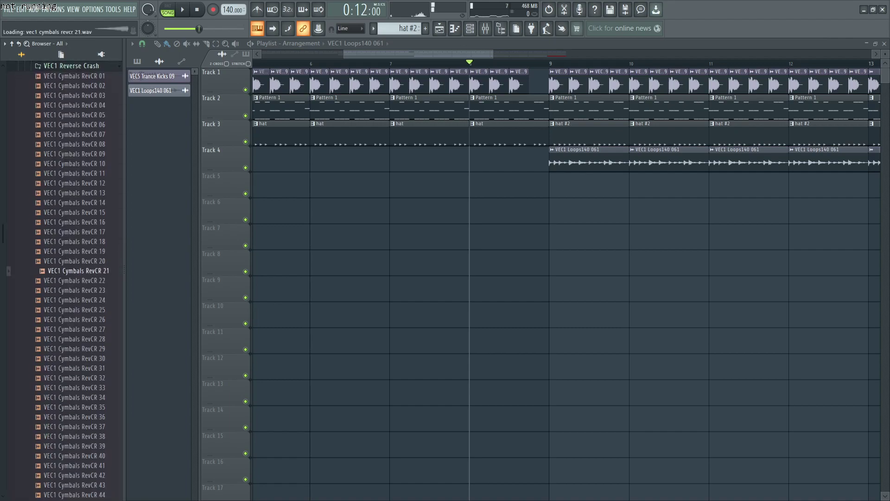
# Place VEC1 Cymbals RevCR 21 on Track 5 and align it so that it ends exactly at bar 9
pyautogui.moveTo(73, 271); pyautogui.dragTo(606, 186)
pyautogui.scroll(6, 471, 186)
pyautogui.scroll(6, 708, 186)
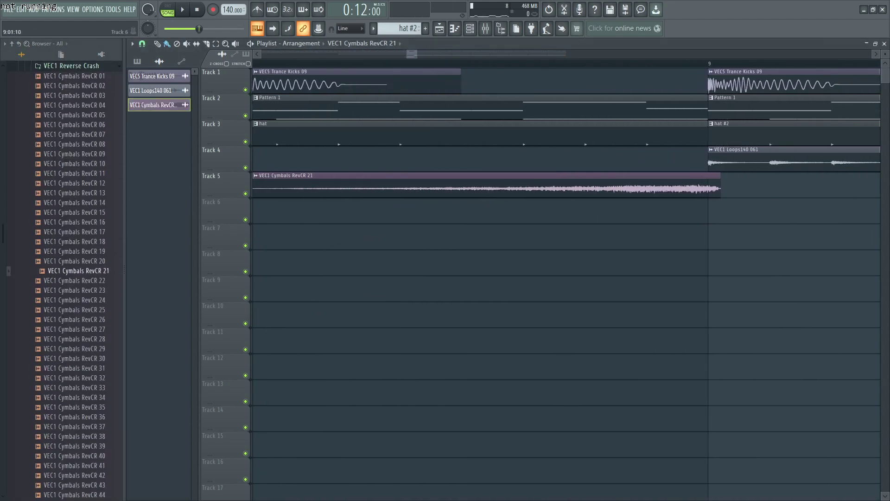
pyautogui.moveTo(708, 187); pyautogui.dragTo(690, 187)
pyautogui.scroll(-6, 696, 186)
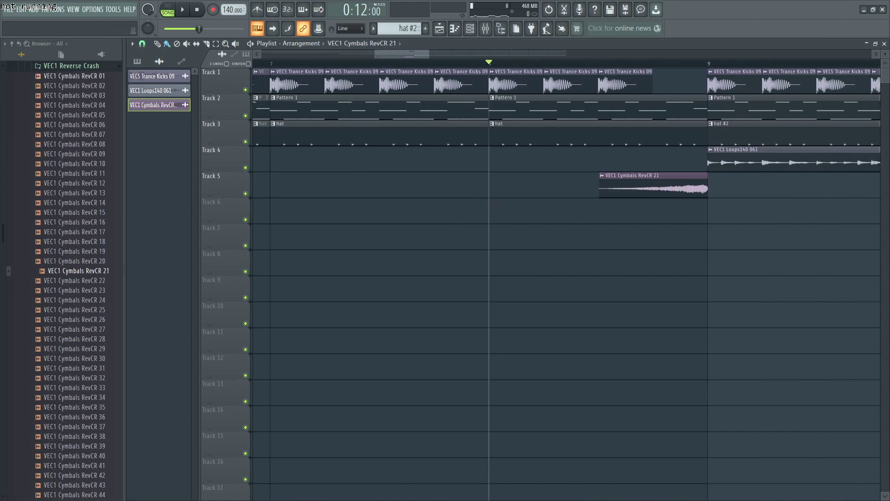
# Close the VEC1 Reverse Crash folder and return to the VEC1 Cymbals subfolders in the browser
pyautogui.click(71, 66)
pyautogui.scroll(3, 71, 75)
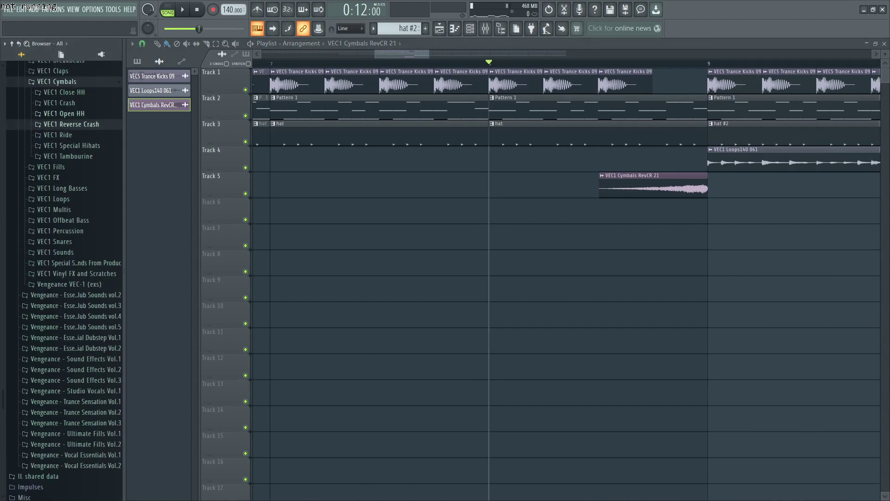
# Place the VEC1 Cymbals CR 011 crash sample on Track 6 at bar 9 and play the transition
pyautogui.click(60, 103)
pyautogui.moveTo(72, 173); pyautogui.dragTo(758, 232)
pyautogui.press('space')
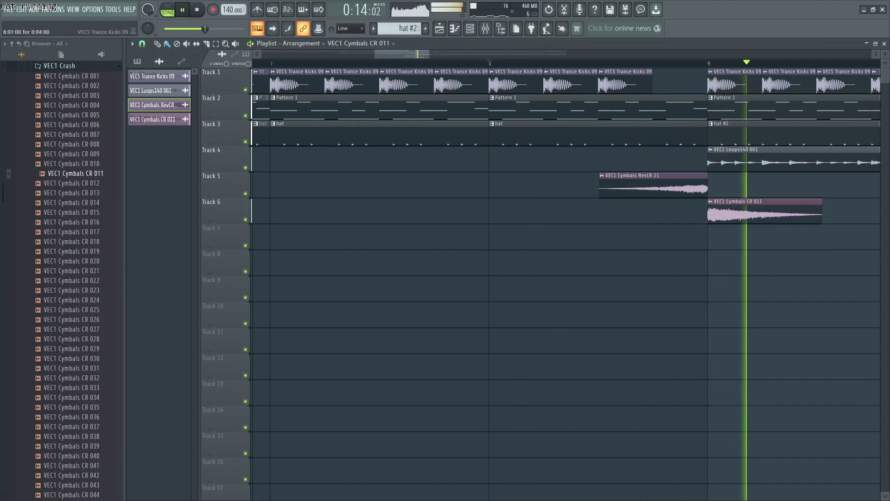
# Route the reverse crash channel to mixer track 8 and the CR 011 crash channel to mixer track 9
pyautogui.click(470, 29)
pyautogui.click(312, 75)
pyautogui.click(310, 85)
pyautogui.press('space')
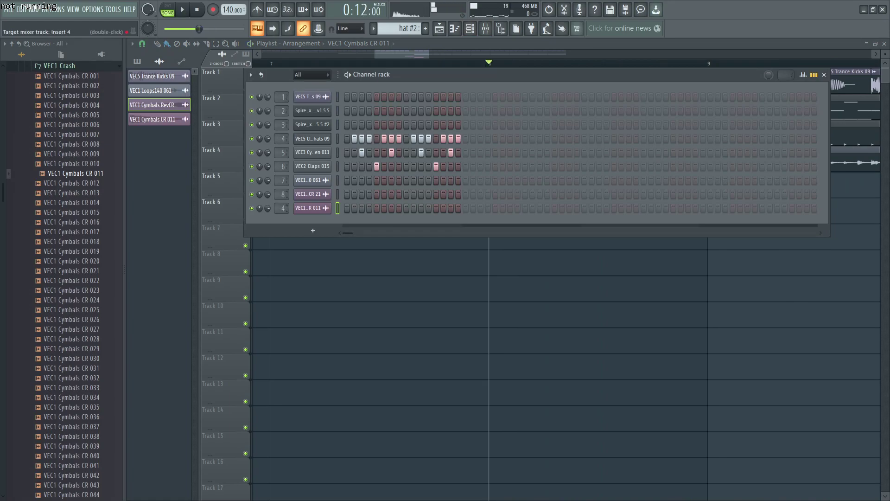
# Load Fruity Parametric EQ 2 in the first effect slot of mixer Insert 8
pyautogui.click(485, 29)
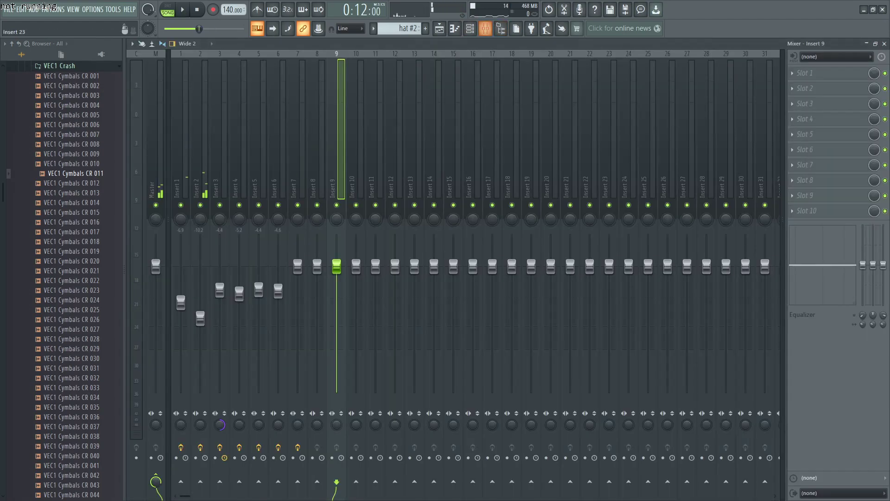
pyautogui.click(317, 139)
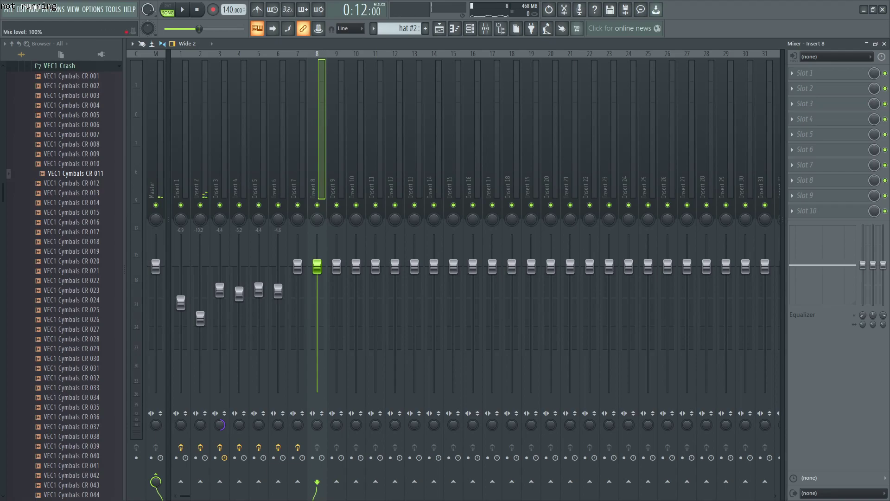
pyautogui.click(816, 72)
pyautogui.moveTo(742, 130)
pyautogui.click(667, 169)
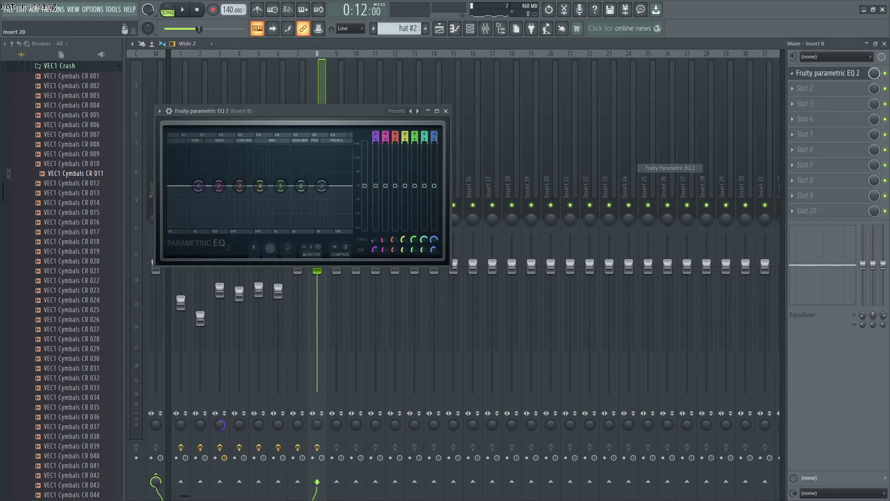
# Cut the reverse crash's low end by lowering EQ band 1 fully, making band 2 a high pass and raising its frequency
pyautogui.moveTo(198, 185); pyautogui.dragTo(234, 227)
pyautogui.rightClick(219, 186)
pyautogui.moveTo(233, 210)
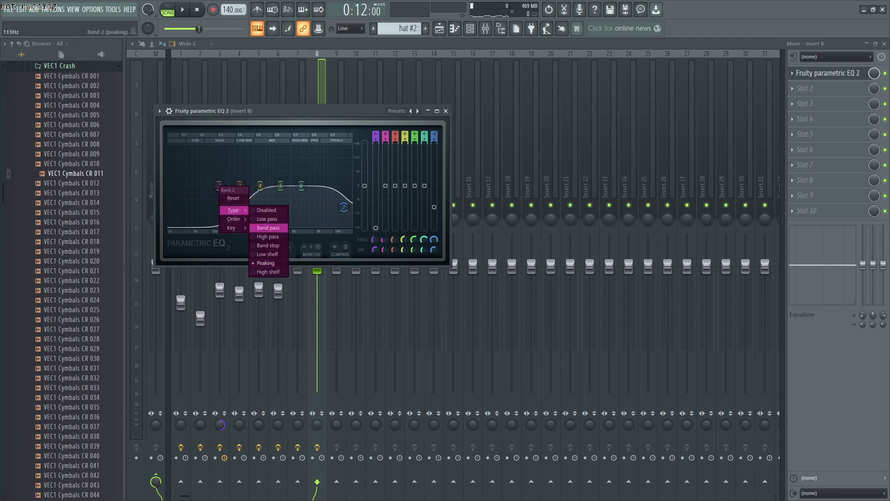
pyautogui.click(269, 236)
pyautogui.moveTo(219, 186); pyautogui.dragTo(242, 186)
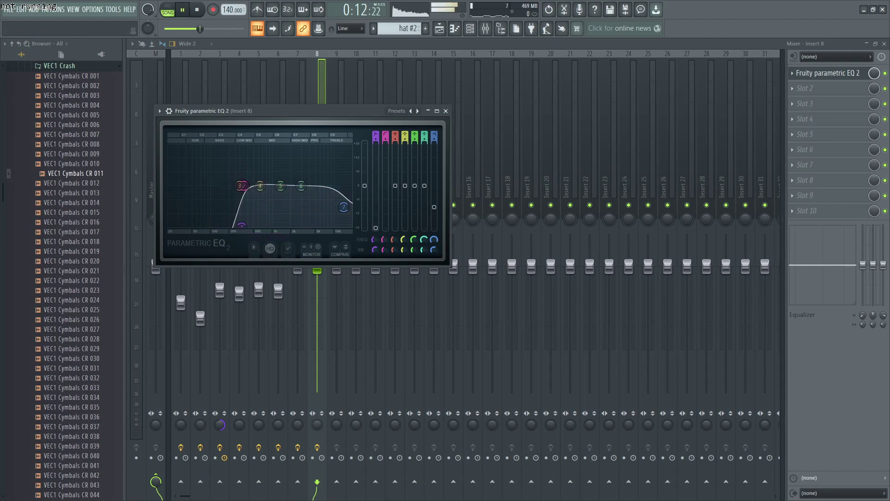
pyautogui.click(445, 111)
# Lower the Insert 9 fader to about -6.4 dB and bring the Insert 8 fader down slightly
pyautogui.click(336, 266)
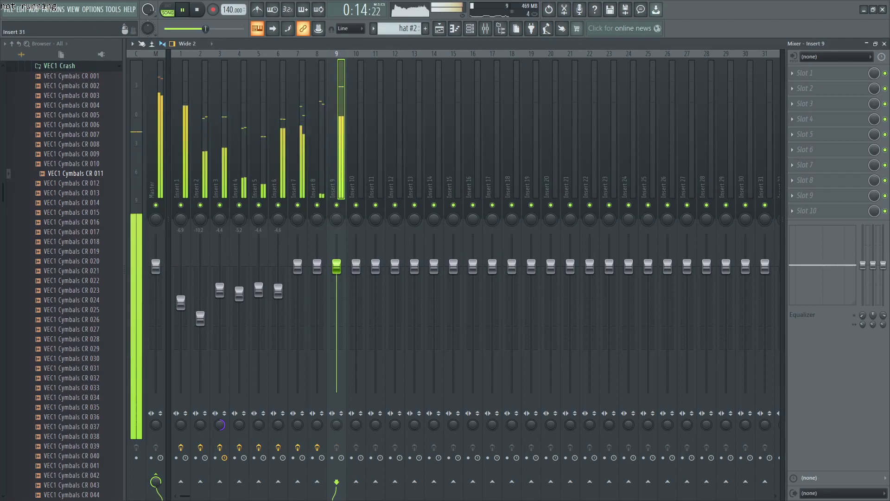
pyautogui.moveTo(336, 266); pyautogui.dragTo(317, 278)
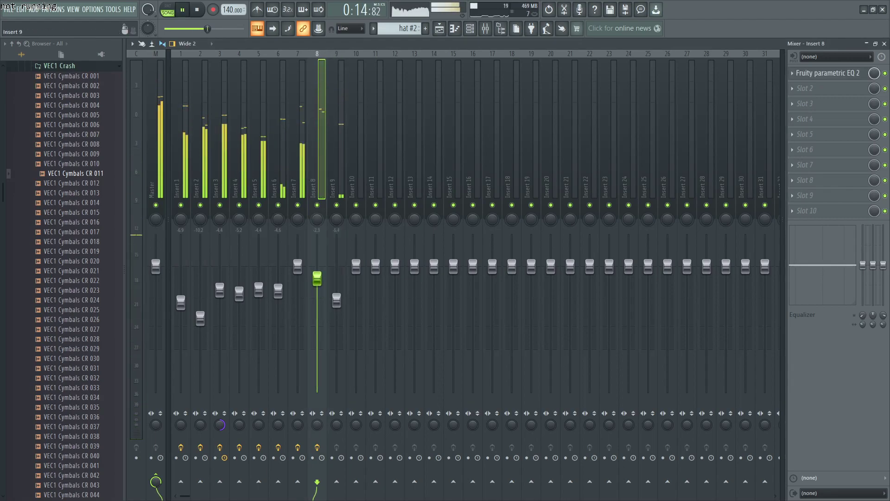
# Load Fruity Parametric EQ 2 in the first effect slot of mixer Insert 9
pyautogui.click(337, 167)
pyautogui.click(805, 73)
pyautogui.moveTo(742, 122)
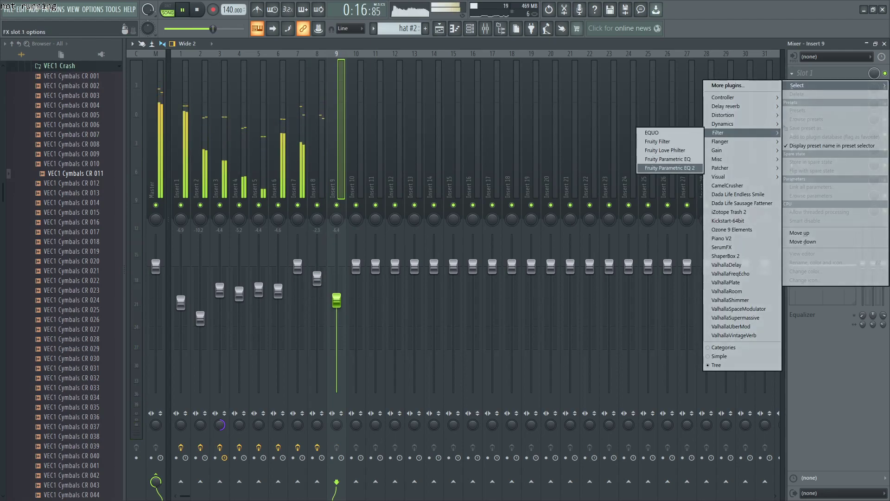
pyautogui.click(669, 168)
# Cut the crash's low end on Insert 9 by lowering EQ band 1 and raising band 2's frequency as a high pass
pyautogui.moveTo(222, 209); pyautogui.dragTo(269, 250)
pyautogui.rightClick(243, 209)
pyautogui.click(287, 260)
pyautogui.moveTo(243, 210); pyautogui.dragTo(265, 210)
pyautogui.press('space')
pyautogui.click(825, 73)
# Add Fruity Delay 3 to the second slot of Insert 9 with the Ping Pong preset, and audition it
pyautogui.click(804, 88)
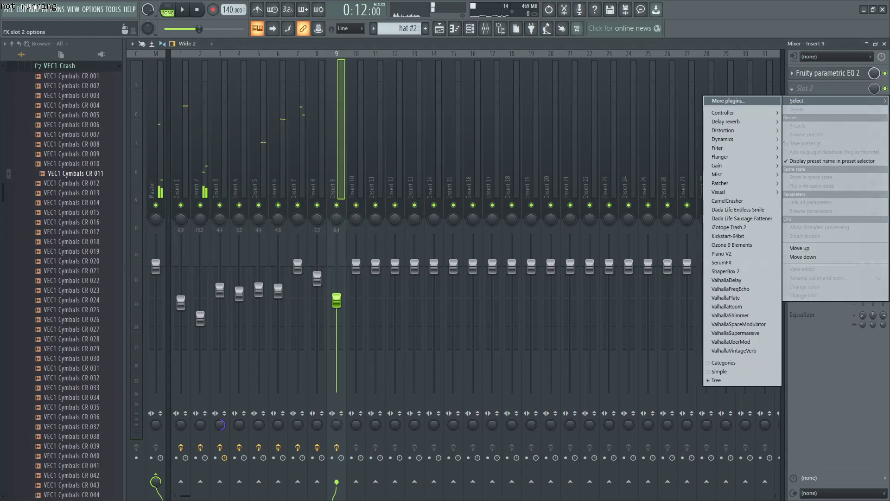
pyautogui.moveTo(742, 121)
pyautogui.click(674, 139)
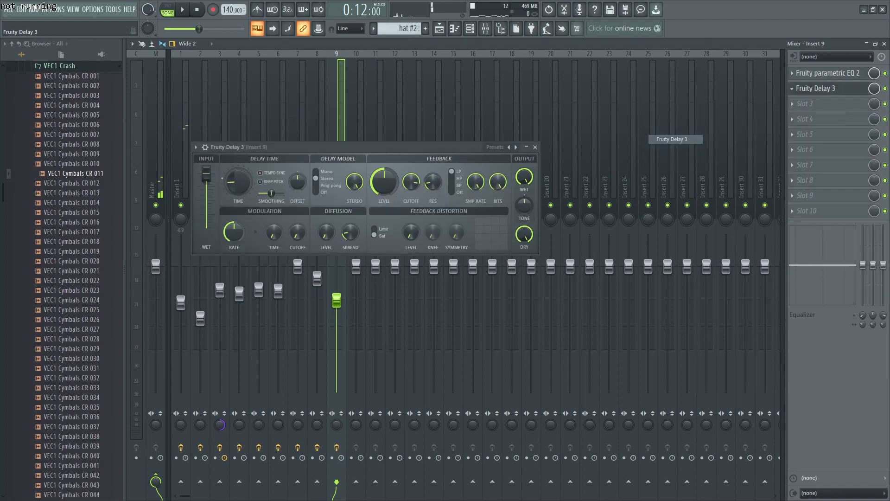
pyautogui.click(495, 147)
pyautogui.click(521, 155)
pyautogui.press('space')
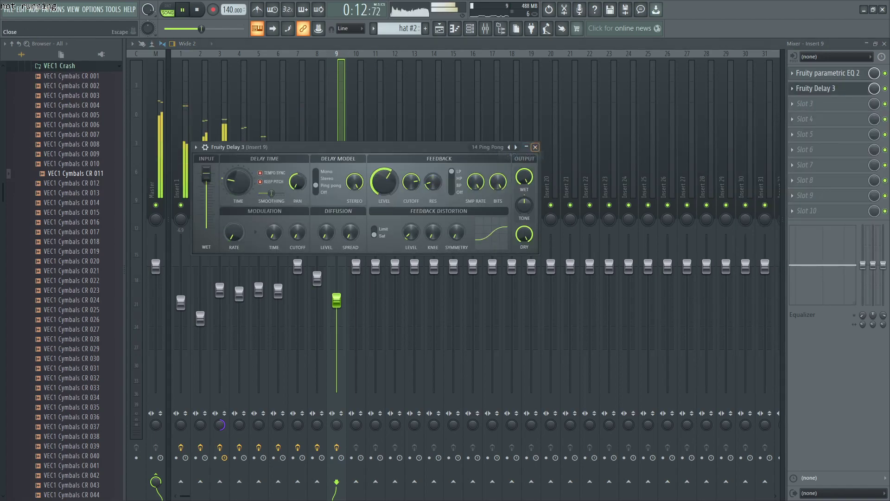
pyautogui.click(535, 147)
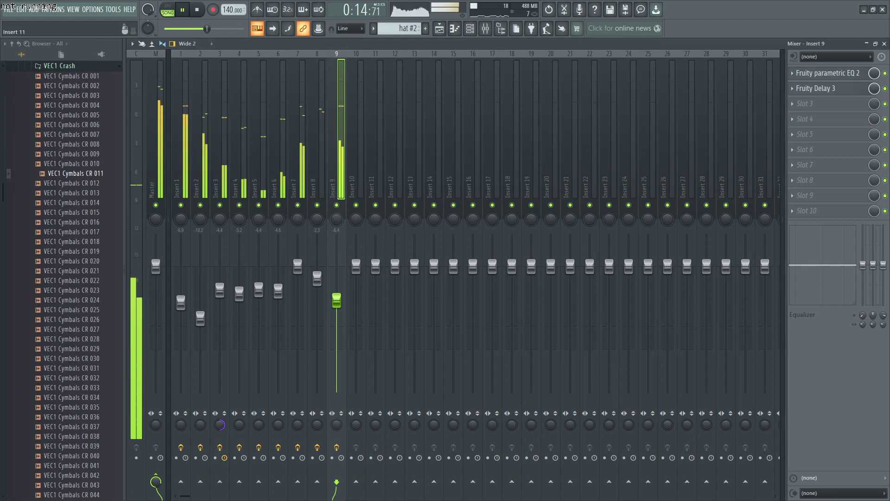
# Listen to the arrangement in the playlist with the whole song in view
pyautogui.press('F5')
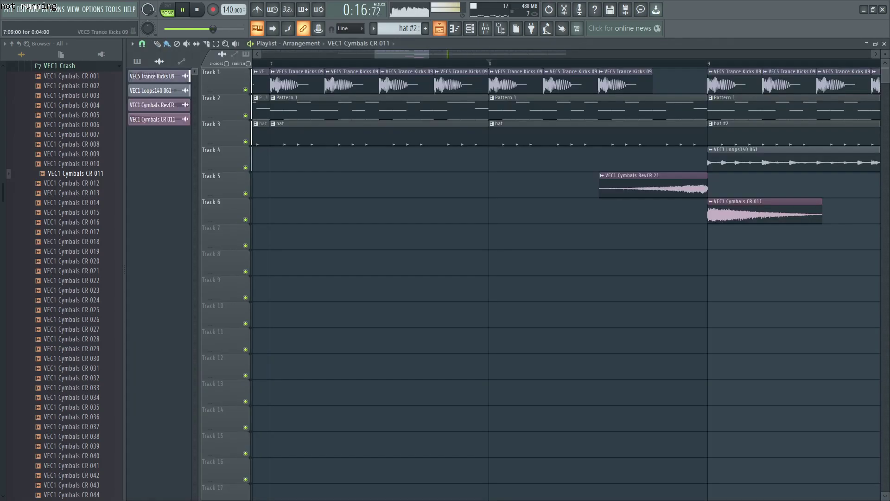
pyautogui.scroll(-10, 482, 236)
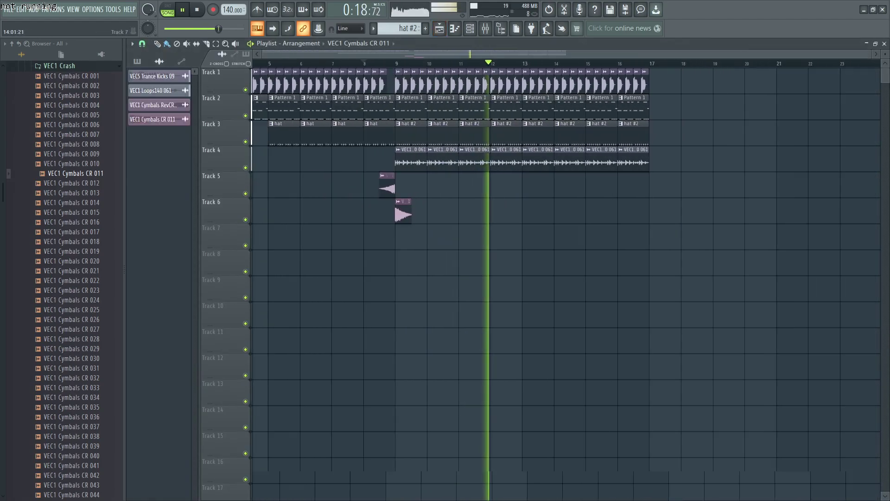
pyautogui.scroll(-5, 482, 236)
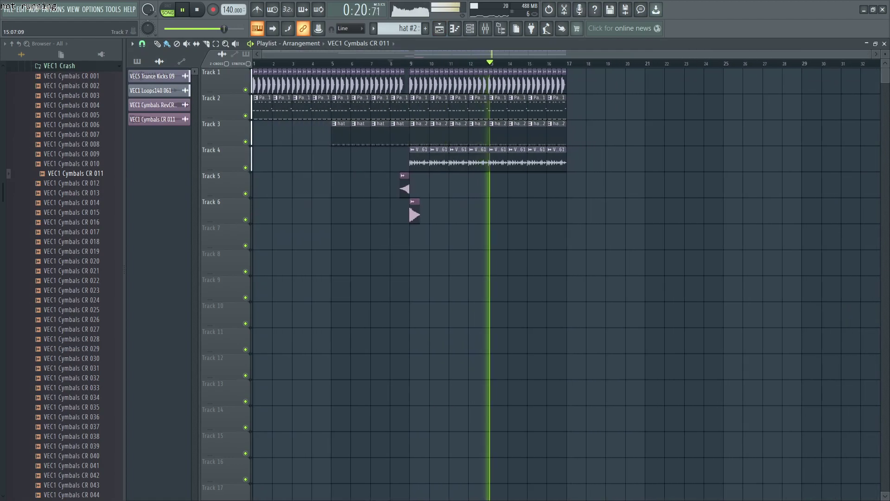
pyautogui.press('space')
# Switch to OBS to check the recording, and return to FL Studio
pyautogui.press('super')
pyautogui.click(464, 490)
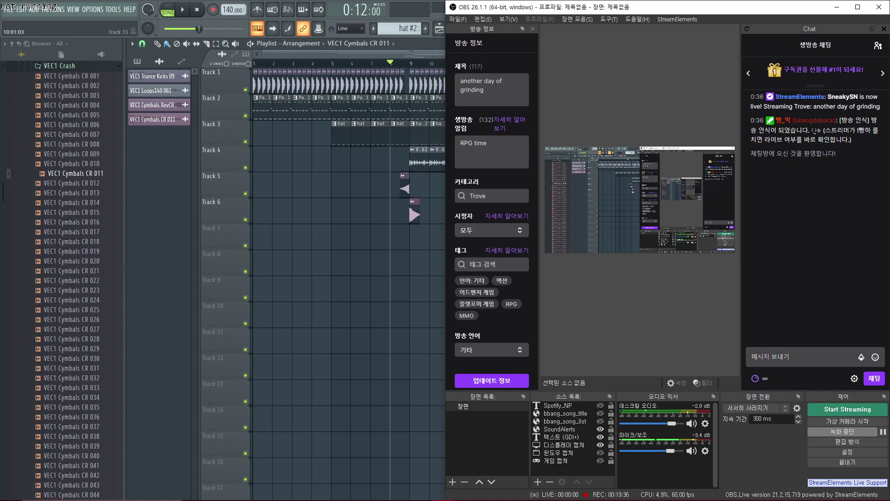
pyautogui.hotkey('alt', 'Tab')
# Add a new Spire_x64_v1.5.5 instrument channel to the channel rack
pyautogui.click(470, 29)
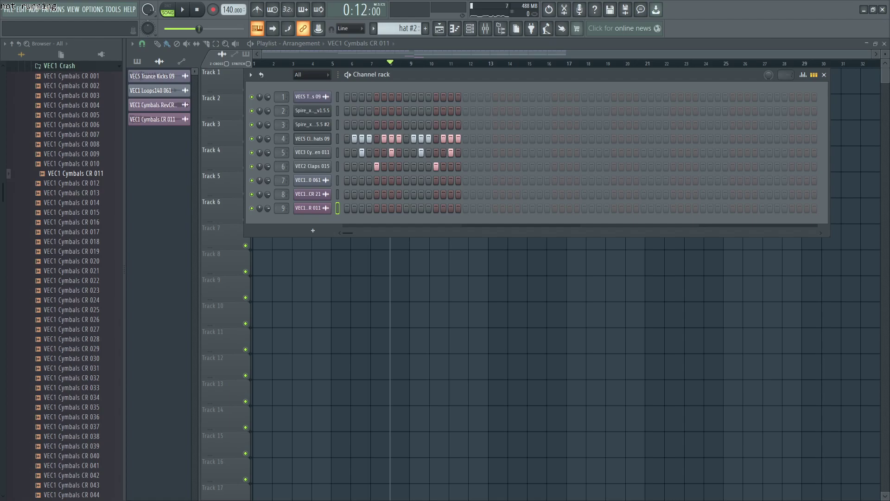
pyautogui.click(313, 230)
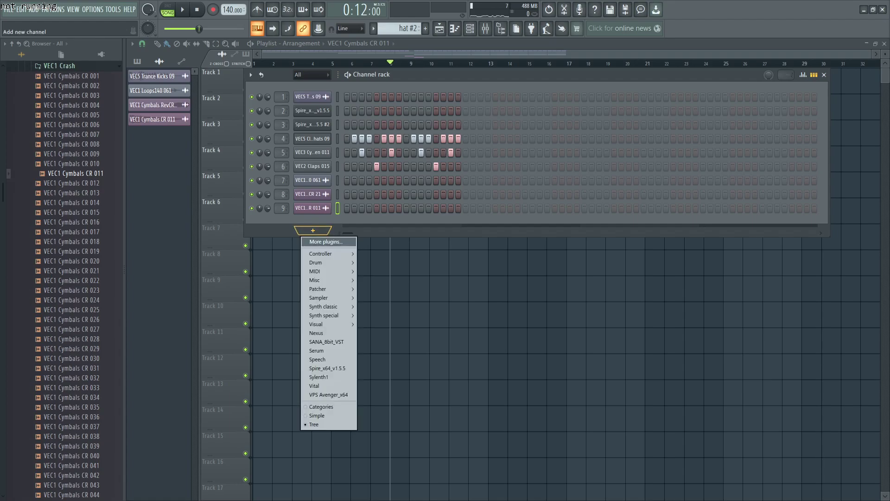
pyautogui.click(324, 368)
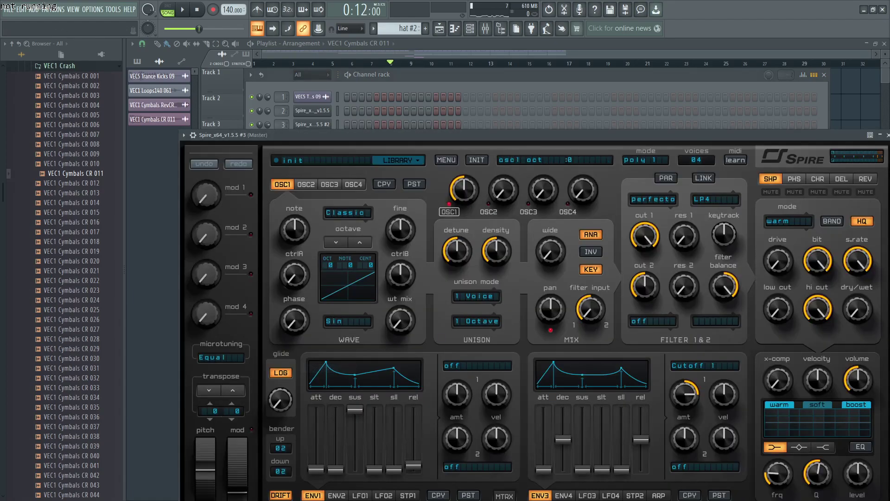
# Load the PD Breezy JRM preset from Spire's factory Pads folder and audition it
pyautogui.click(398, 160)
pyautogui.click(301, 270)
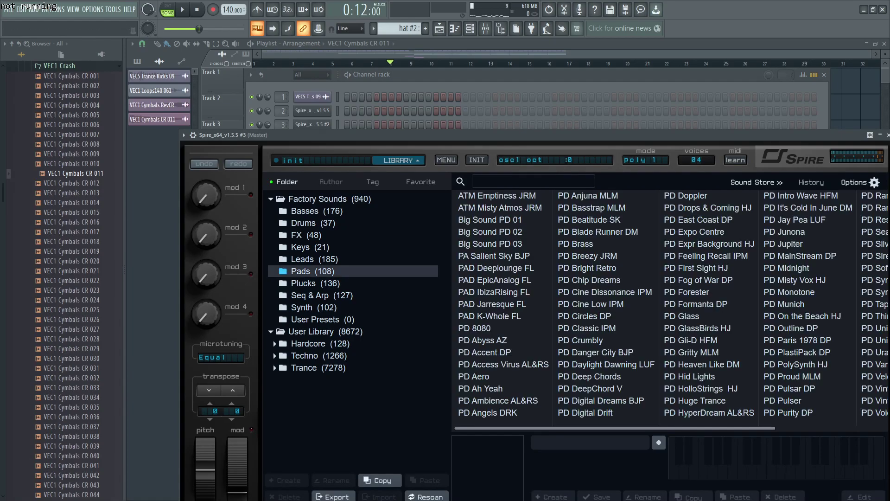
pyautogui.click(591, 304)
pyautogui.click(587, 256)
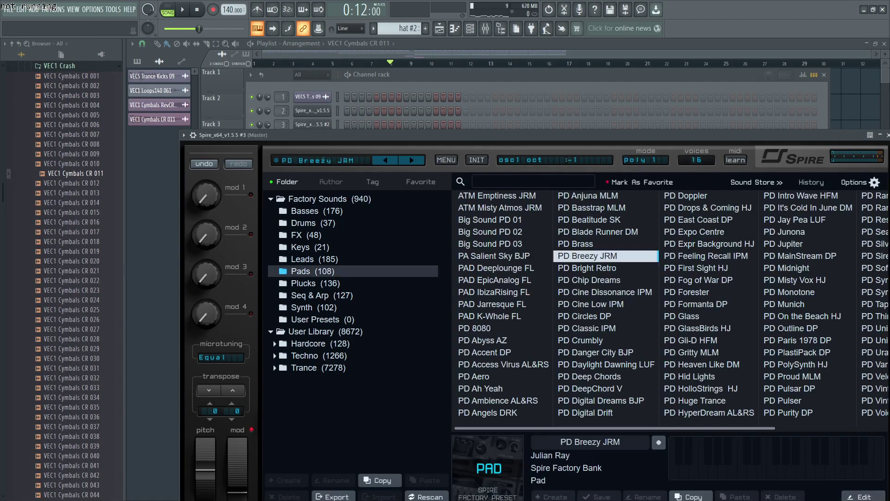
pyautogui.press('space')
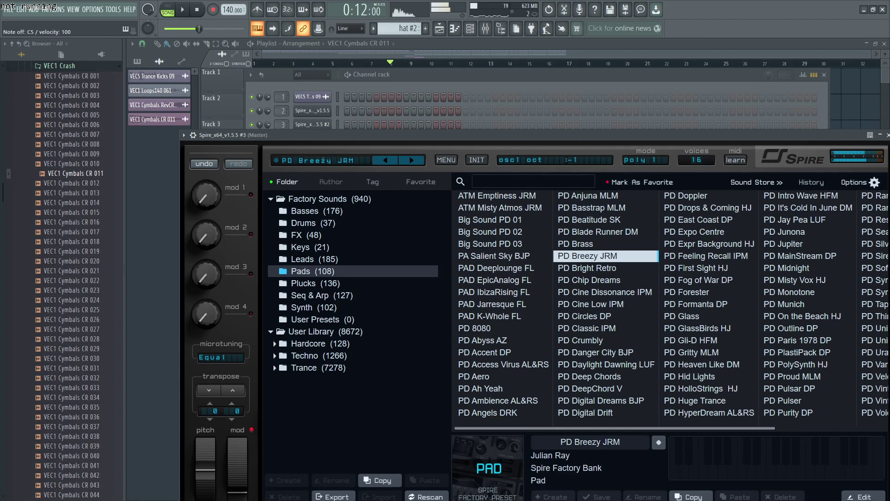
# Route the new Spire channel to mixer Insert 10 and open its piano roll
pyautogui.press('F6')
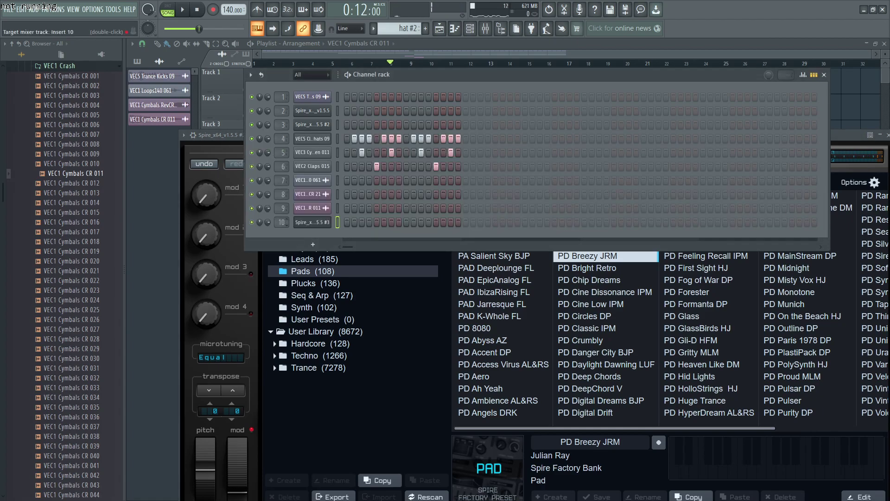
pyautogui.rightClick(324, 222)
pyautogui.click(343, 222)
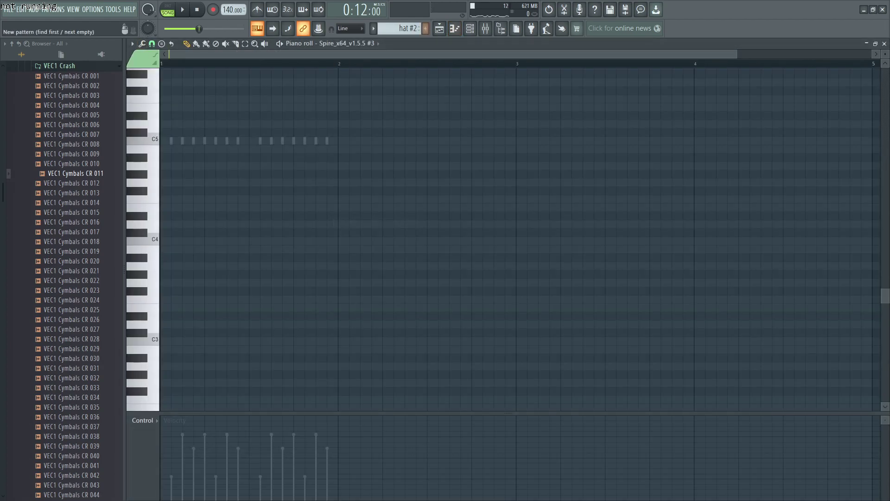
# Create a new pattern named "pad"
pyautogui.click(425, 29)
pyautogui.write('pad')
pyautogui.press('Return')
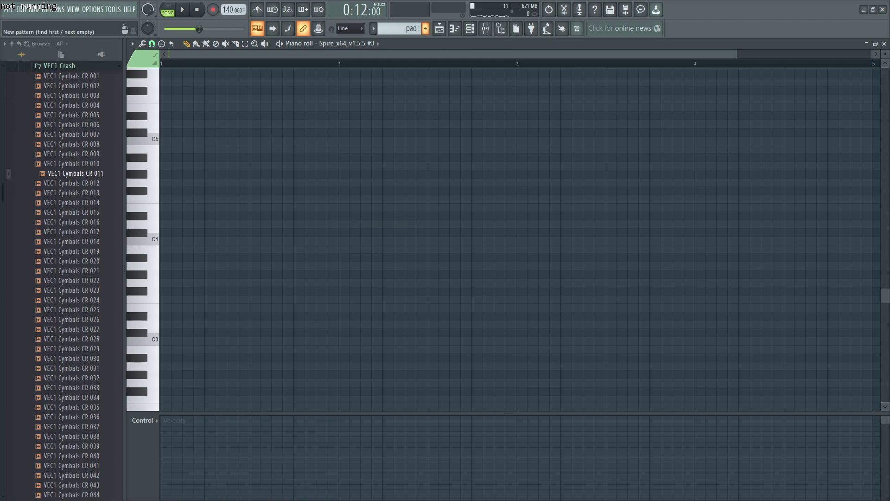
# Set the piano roll snap to Bar and draw a one-bar E4 note at bar 1
pyautogui.click(142, 43)
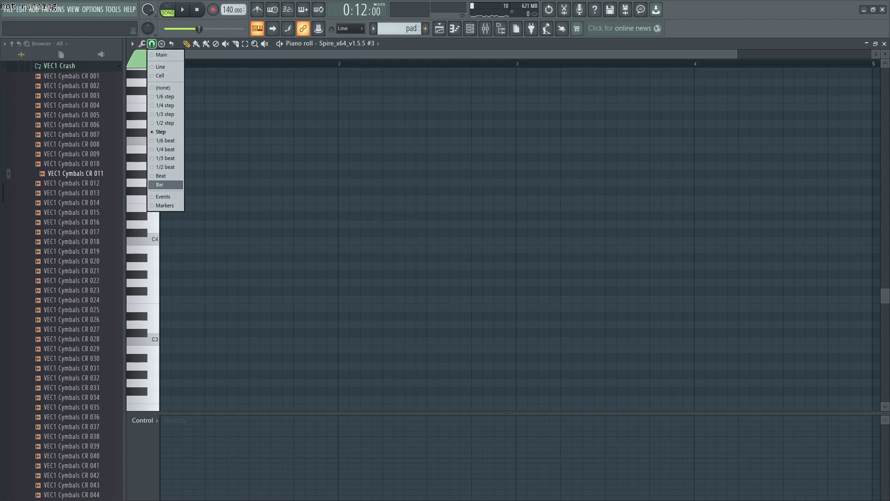
pyautogui.click(165, 184)
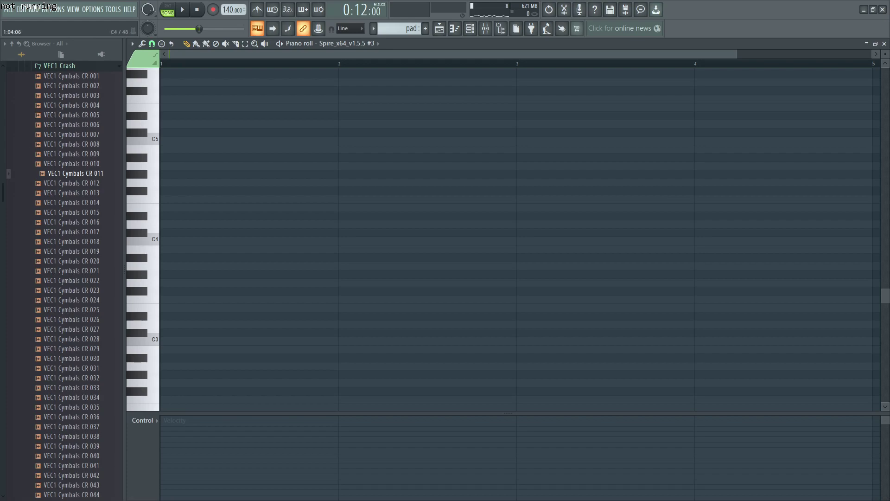
pyautogui.click(165, 216)
pyautogui.click(168, 216)
pyautogui.moveTo(167, 216); pyautogui.dragTo(335, 210)
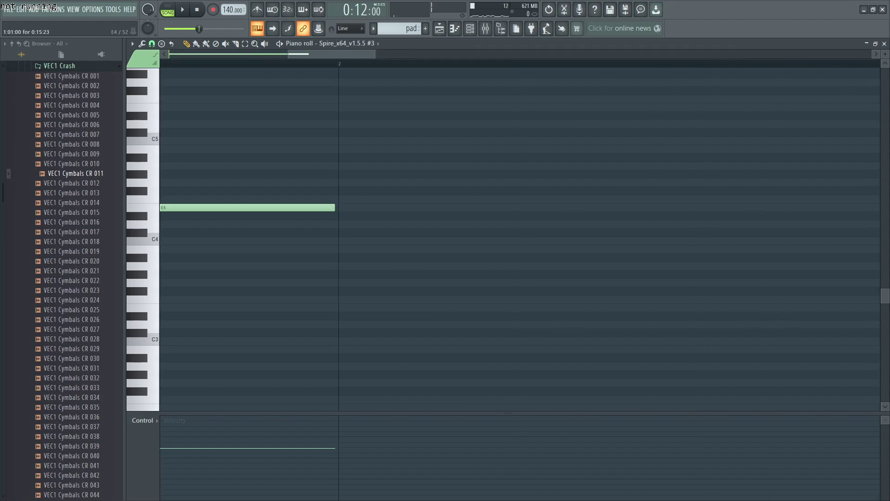
pyautogui.scroll(-5, 311, 209)
pyautogui.moveTo(278, 208)
pyautogui.mouseDown()
pyautogui.moveTo(278, 315)
pyautogui.moveTo(278, 207)
pyautogui.mouseUp()
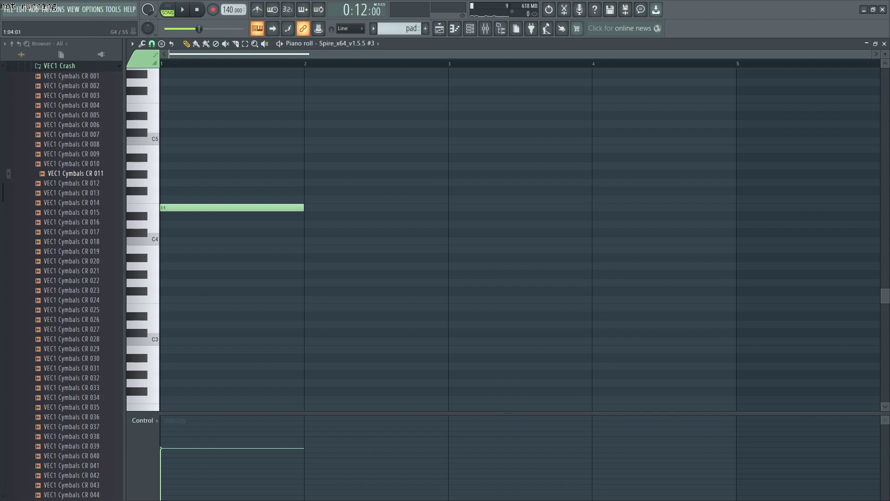
# Add one-bar G4 and B4 notes above the E4 at bar 1 and audition the chord in pattern mode
pyautogui.click(188, 183)
pyautogui.click(188, 149)
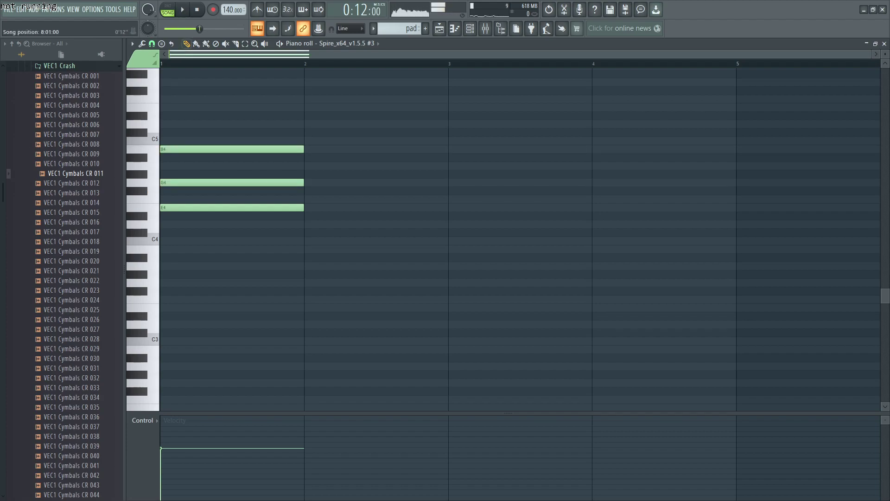
pyautogui.click(168, 10)
pyautogui.press('space')
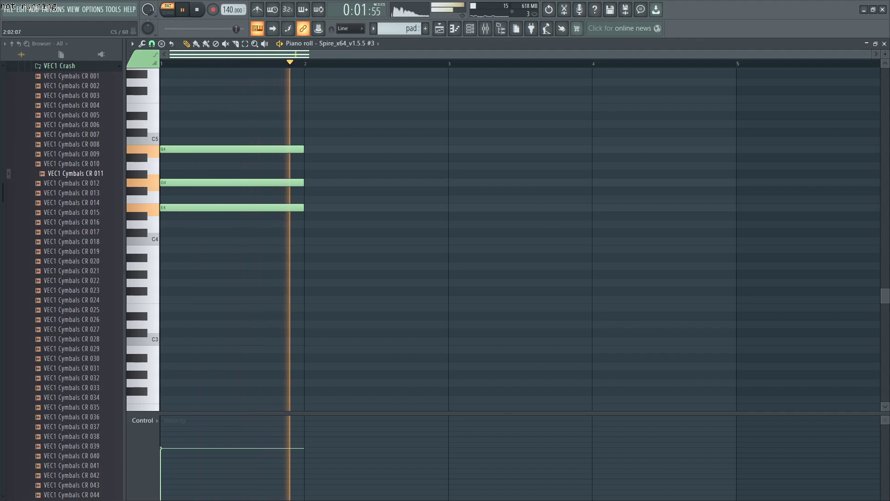
pyautogui.press('space')
# Extend all three chord notes to two bars and add a two-bar D5 note at bar 2
pyautogui.hotkey('ctrl', 'a')
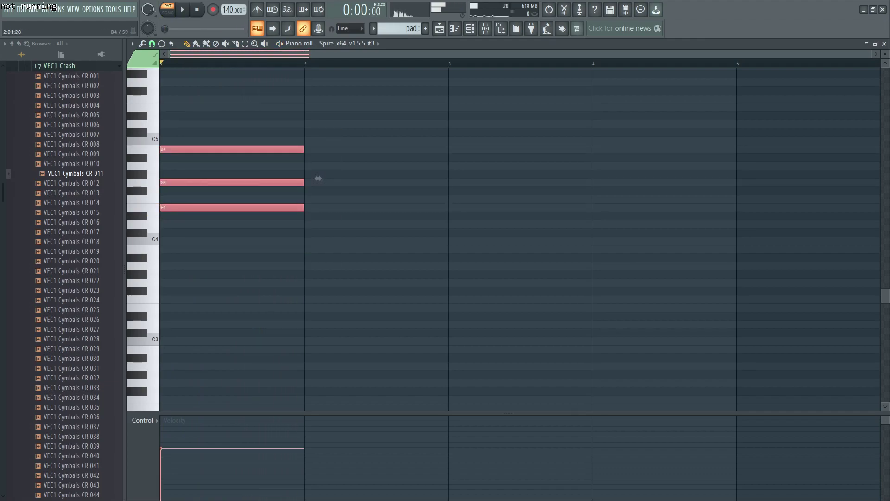
pyautogui.moveTo(314, 179); pyautogui.dragTo(462, 178)
pyautogui.moveTo(361, 116); pyautogui.dragTo(361, 124)
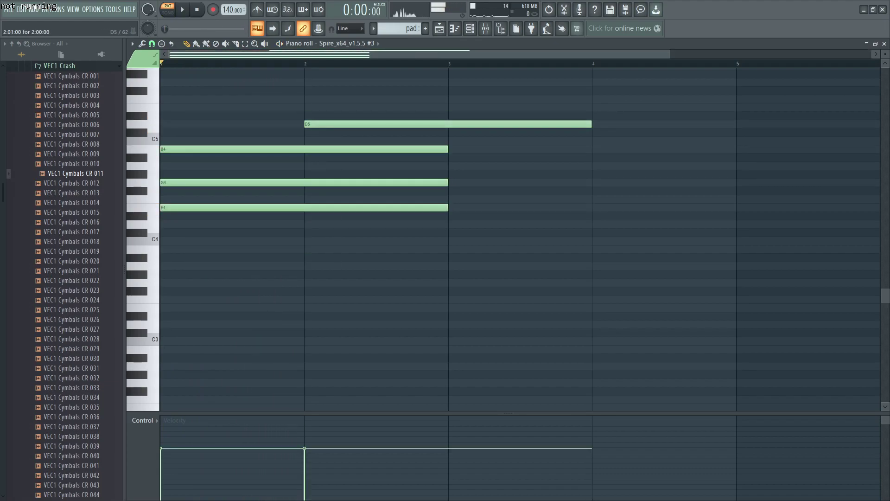
# Shorten the bar 2 D5 note to one bar and audition it with a one-bar C4, G4 and C5 chord added at bar 3
pyautogui.moveTo(590, 124); pyautogui.dragTo(450, 139)
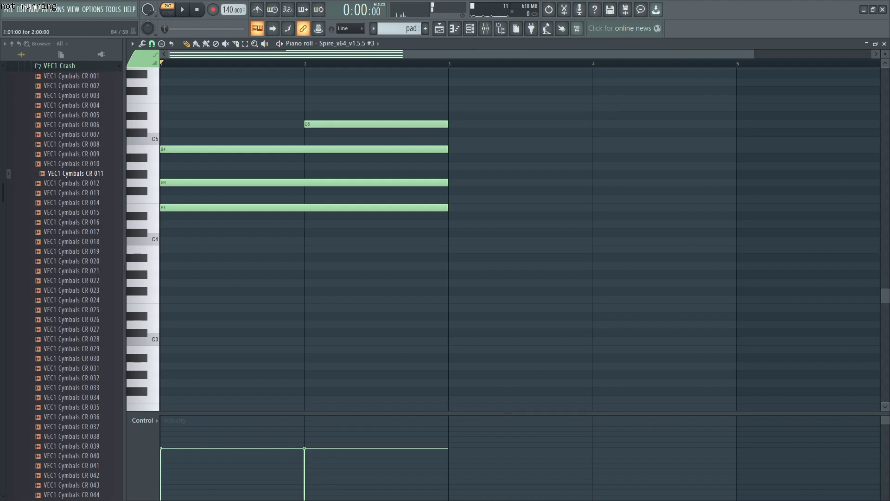
pyautogui.click(452, 140)
pyautogui.click(451, 182)
pyautogui.click(456, 208)
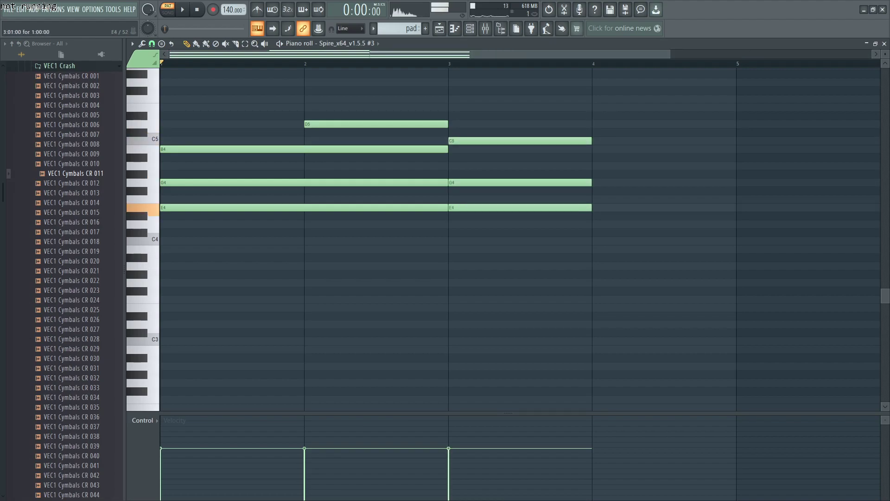
pyautogui.moveTo(459, 208); pyautogui.dragTo(458, 241)
pyautogui.press('space')
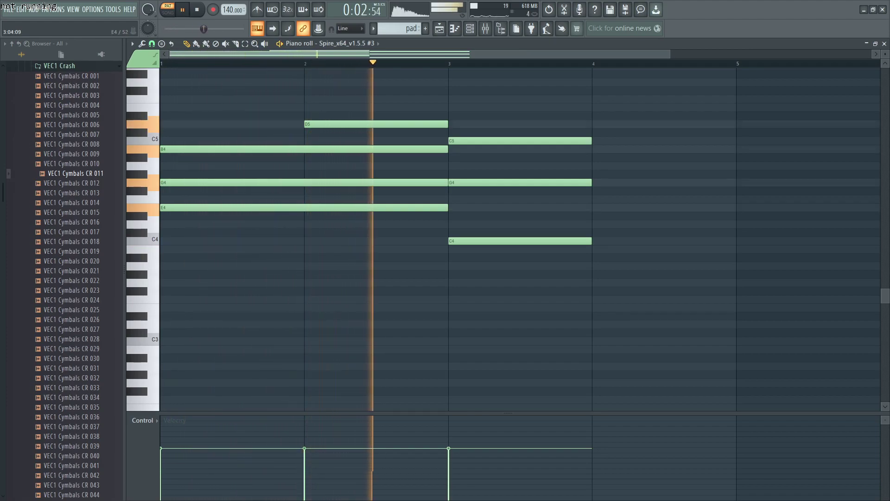
pyautogui.moveTo(546, 115); pyautogui.dragTo(630, 237)
pyautogui.press('space')
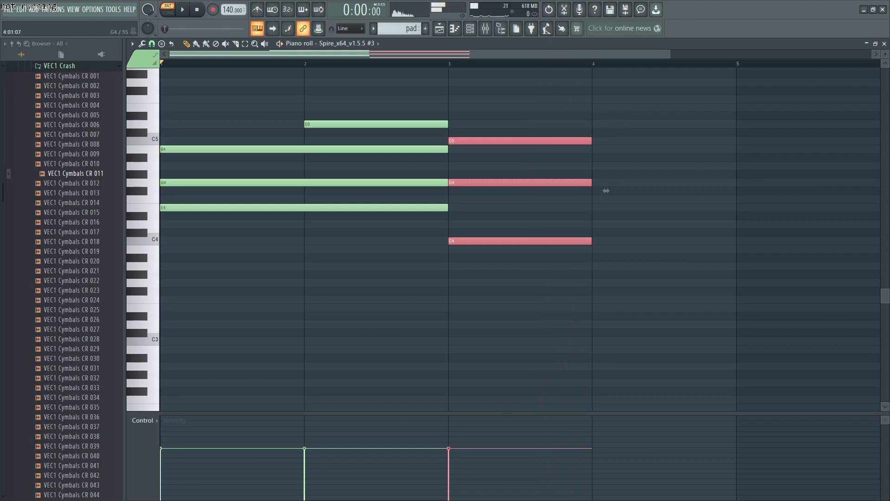
# Add one-bar C4, G4 and B4 notes at bar 4 to form the next chord
pyautogui.click(605, 182)
pyautogui.click(605, 240)
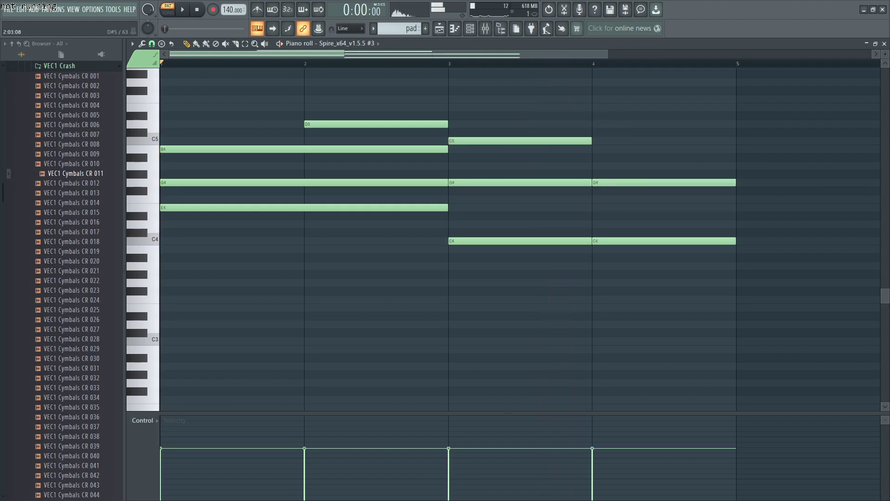
pyautogui.click(151, 43)
pyautogui.click(162, 93)
pyautogui.click(741, 140)
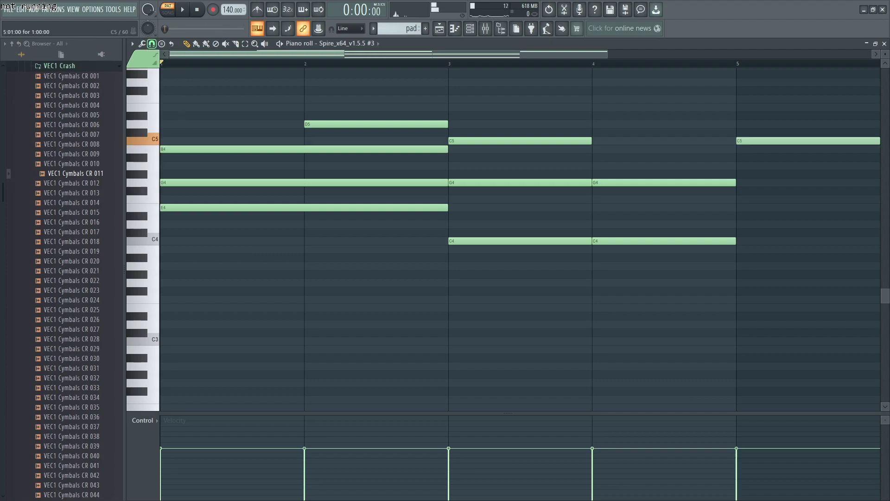
pyautogui.hotkey('ctrl', 'z')
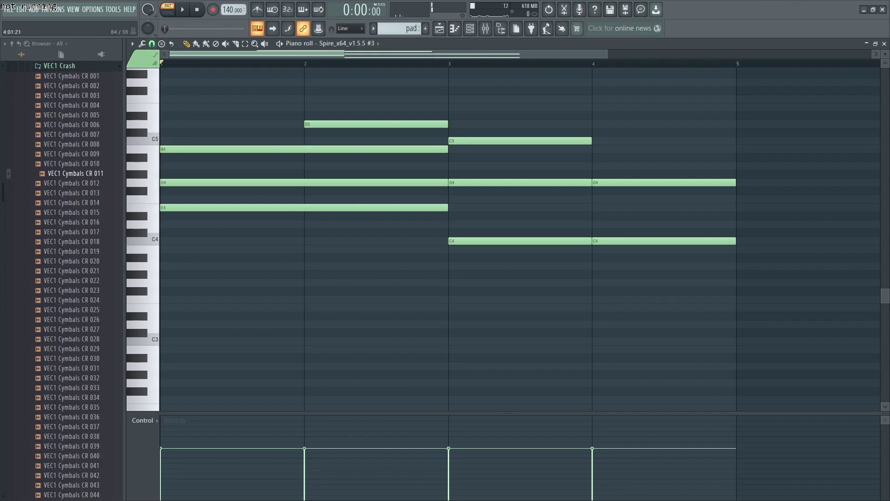
pyautogui.click(601, 149)
# Build a one-bar chord of A3, E4, A4 and C5 at bar 5 and audition it from bar 4
pyautogui.scroll(-2, 567, 207)
pyautogui.scroll(3, 566, 207)
pyautogui.scroll(1, 570, 214)
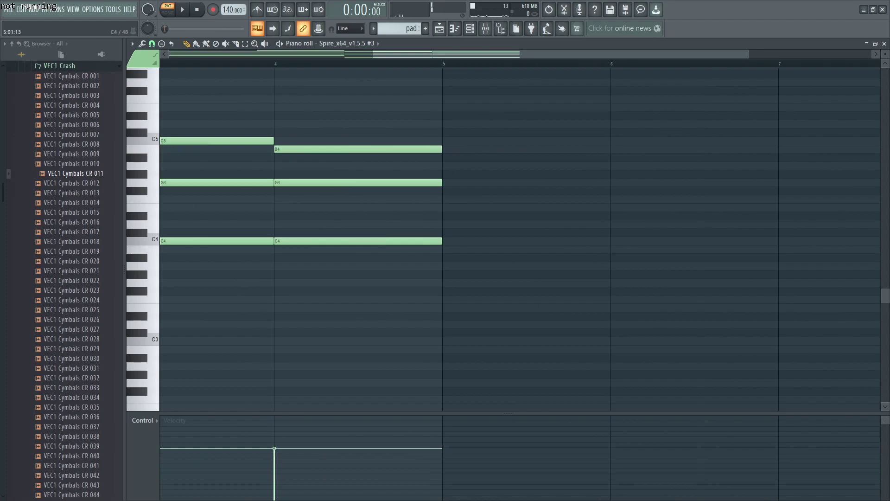
pyautogui.click(447, 207)
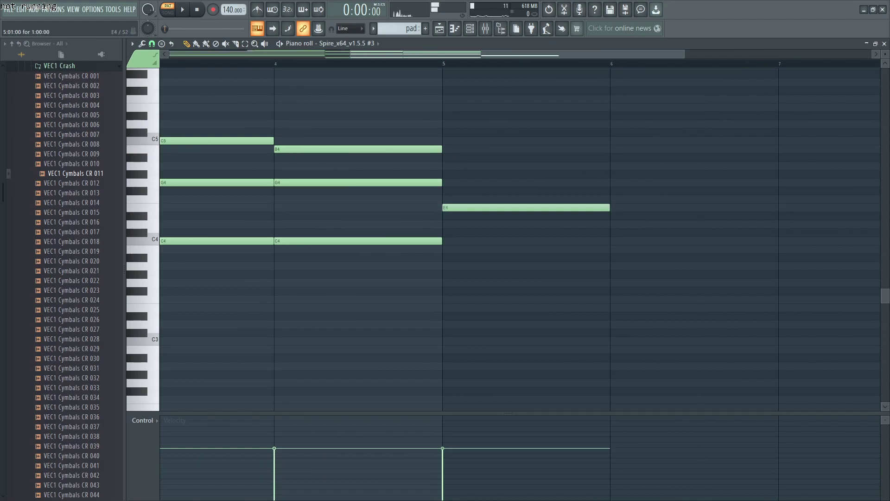
pyautogui.rightClick(447, 207)
pyautogui.click(447, 265)
pyautogui.click(448, 165)
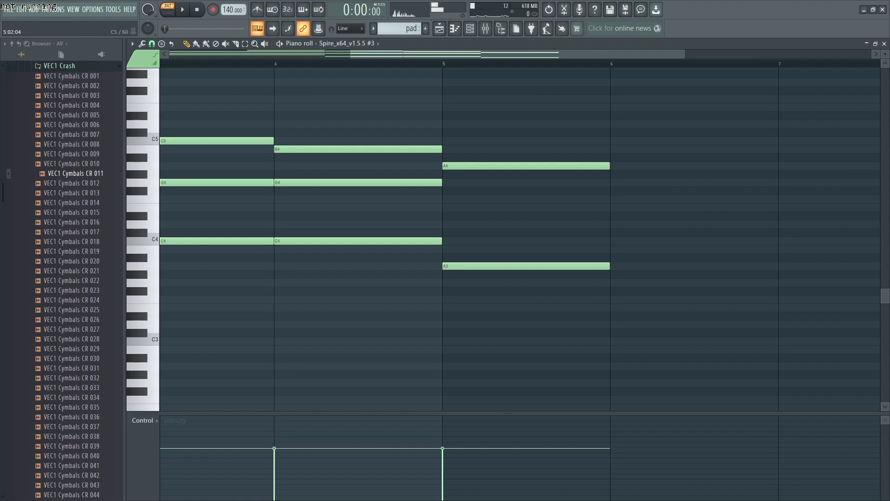
pyautogui.click(448, 140)
pyautogui.click(497, 215)
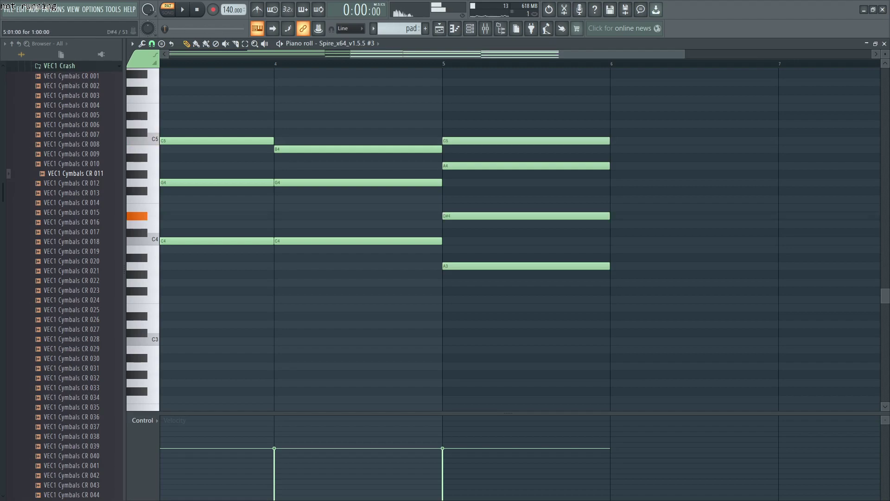
pyautogui.moveTo(497, 216); pyautogui.dragTo(497, 207)
pyautogui.click(285, 63)
pyautogui.press('space')
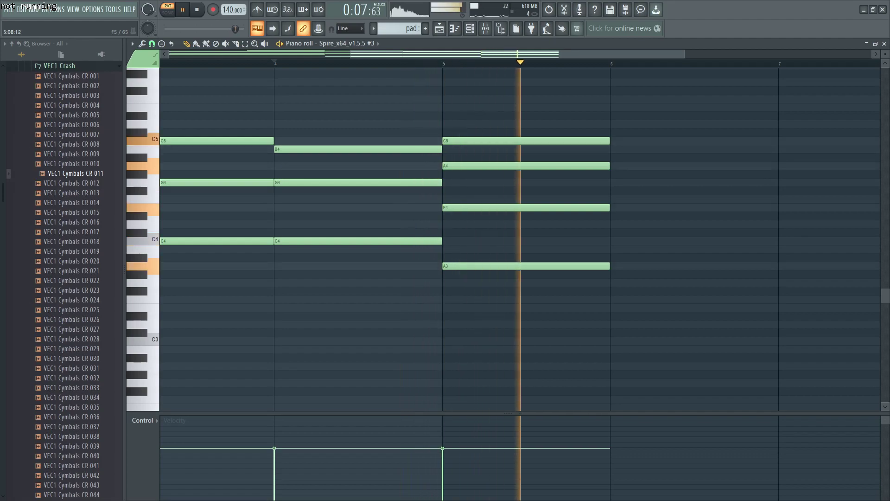
pyautogui.press('space')
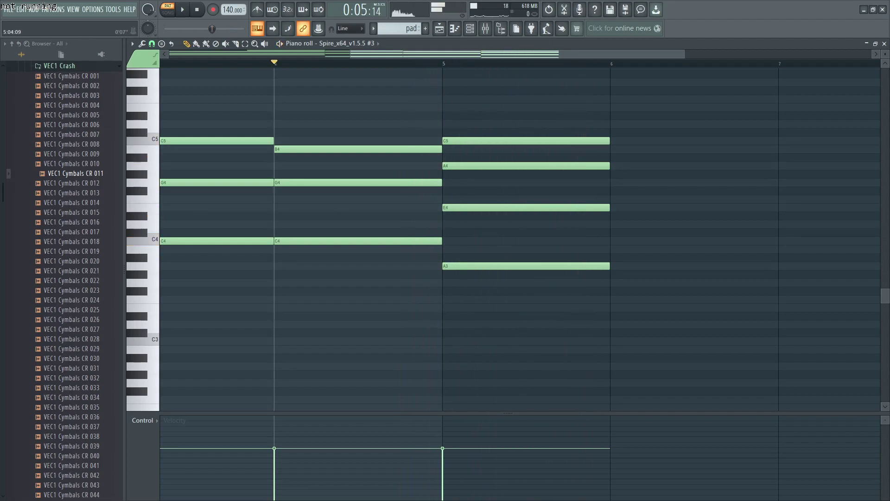
# Lower the Insert 10 mixer volume to -4.7 dB while the pad pattern plays
pyautogui.press('space')
pyautogui.press('F9')
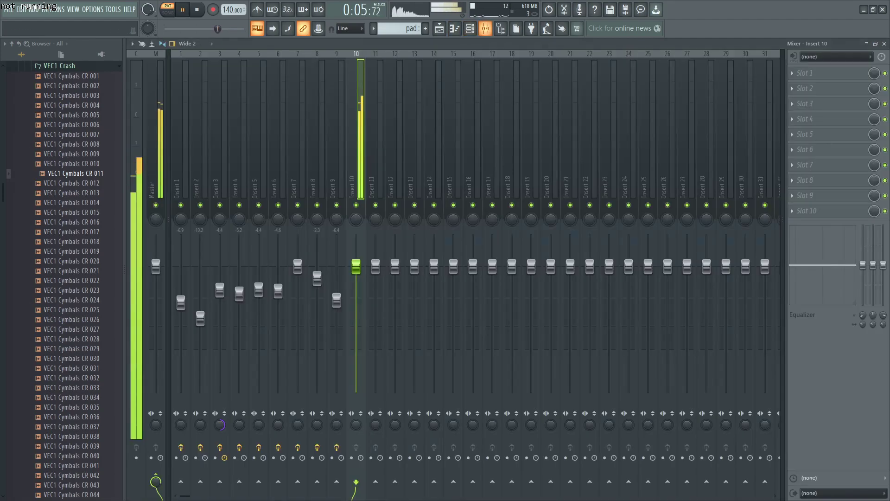
pyautogui.moveTo(355, 266); pyautogui.dragTo(356, 291)
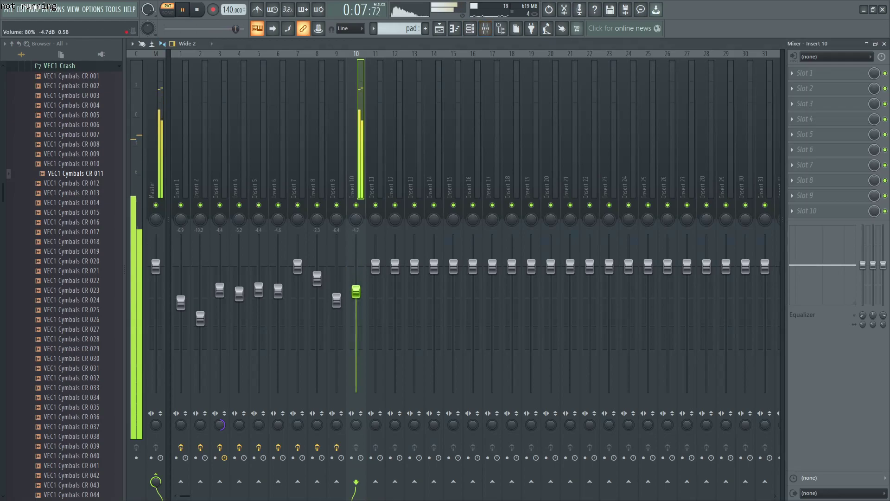
# Return to the piano roll of the third Spire channel and extend all four bar 5 chord notes to two bars
pyautogui.press('F6')
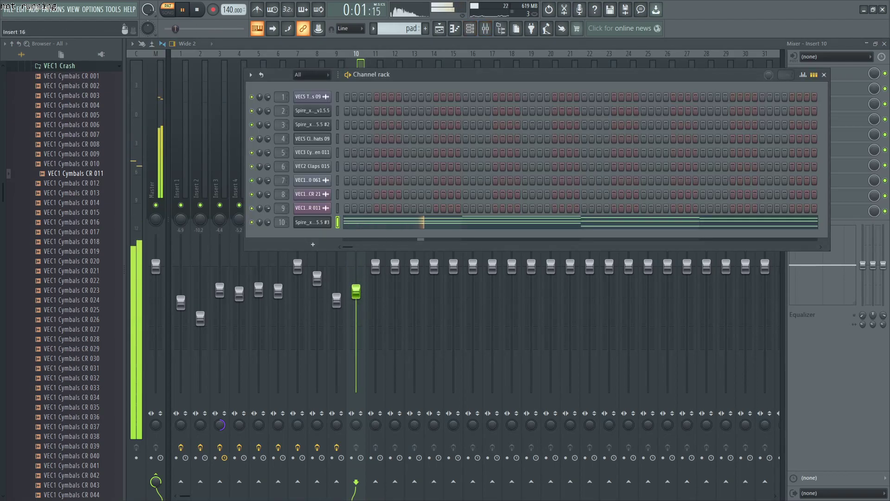
pyautogui.press('F5')
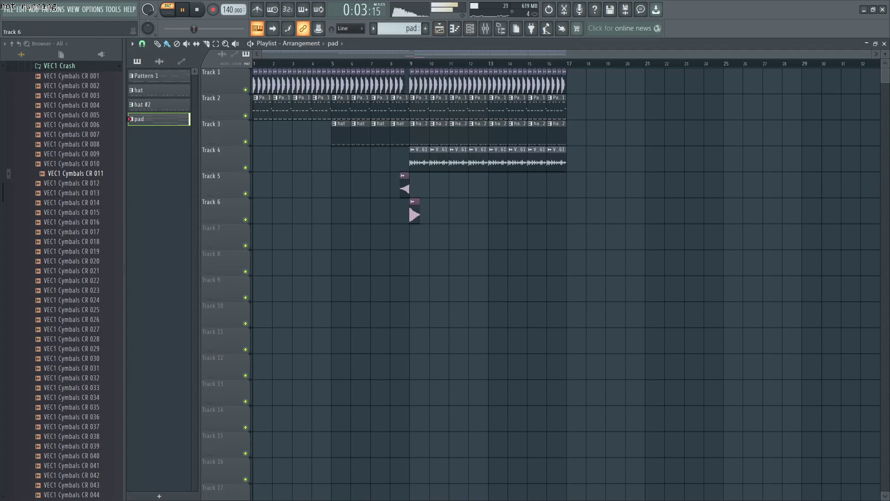
pyautogui.press('F6')
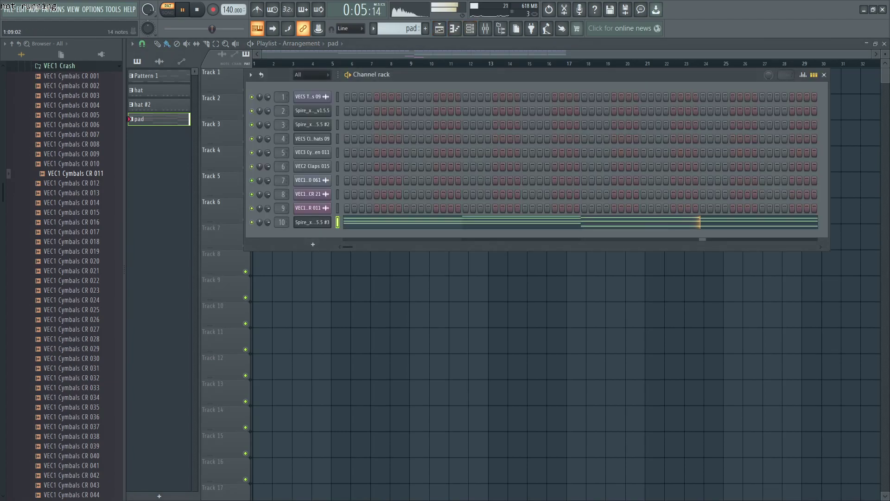
pyautogui.click(404, 222)
pyautogui.scroll(-3, 626, 208)
pyautogui.scroll(3, 626, 208)
pyautogui.scroll(1, 617, 207)
pyautogui.press('space')
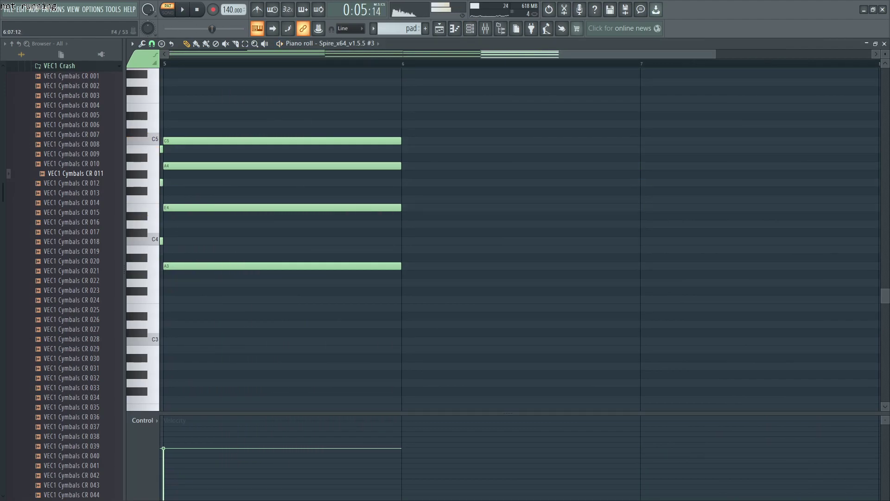
pyautogui.hotkey('ctrl', 'a')
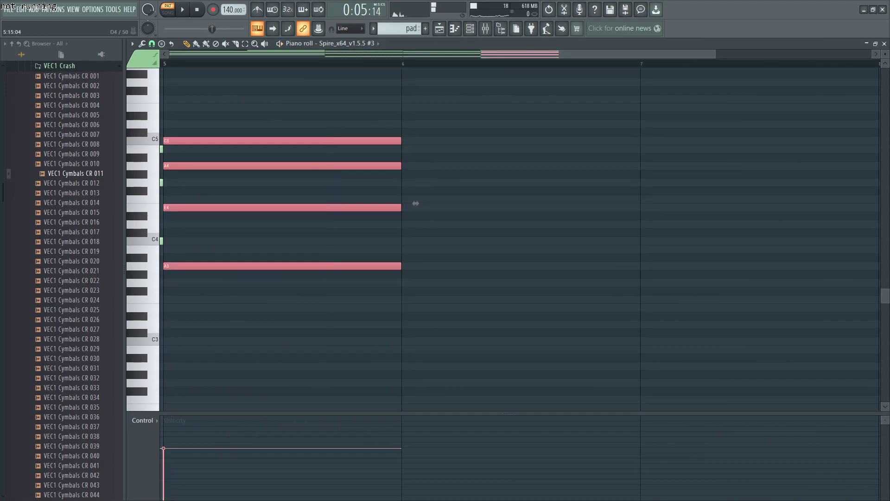
pyautogui.moveTo(416, 203); pyautogui.dragTo(654, 203)
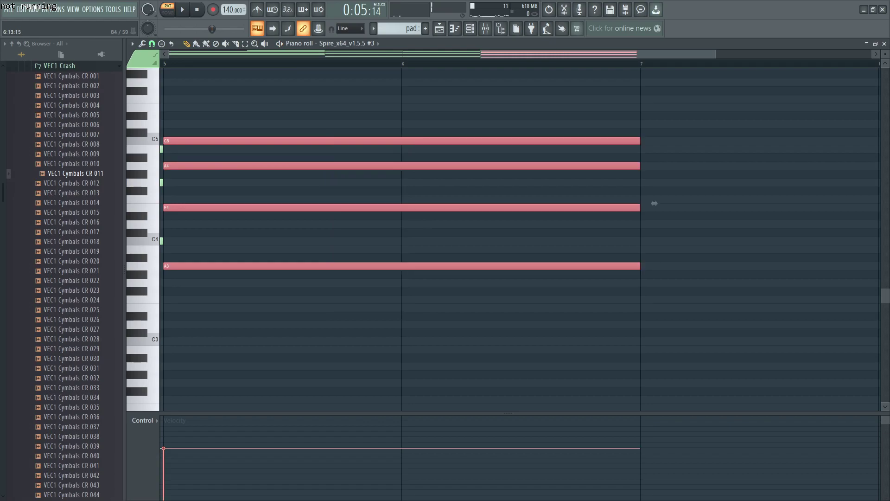
# Set the piano roll snap to Step, shorten the bar 5 C5 to end midway through bar 6, and place a D5 right after it
pyautogui.click(152, 43)
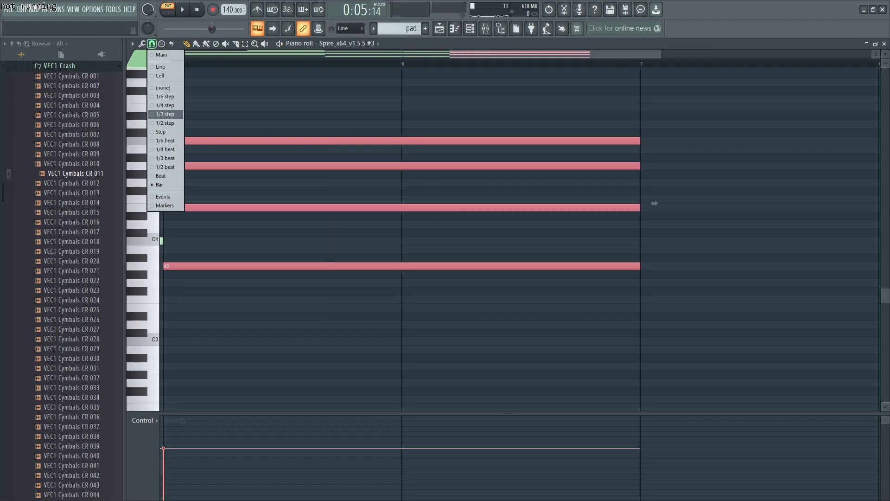
pyautogui.click(161, 132)
pyautogui.click(654, 203)
pyautogui.moveTo(639, 140); pyautogui.dragTo(522, 123)
pyautogui.click(537, 124)
# Trim the new D5 to half a bar so it ends at bar 7, and audition the progression from bar 4
pyautogui.scroll(-5, 522, 124)
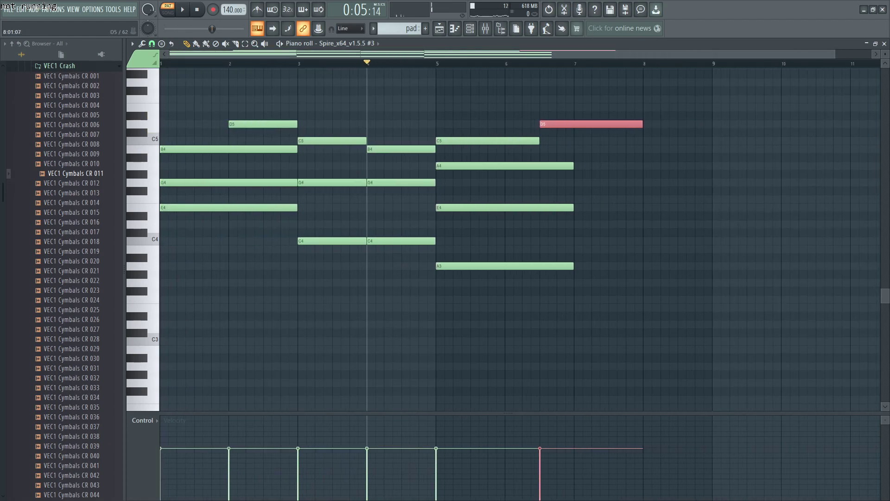
pyautogui.moveTo(642, 124); pyautogui.dragTo(572, 138)
pyautogui.scroll(4, 574, 139)
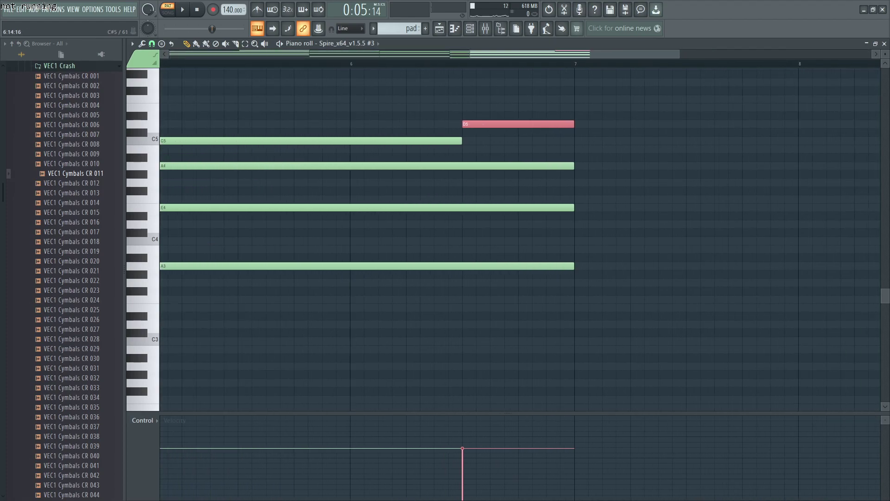
pyautogui.press('space')
pyautogui.scroll(-4, 573, 139)
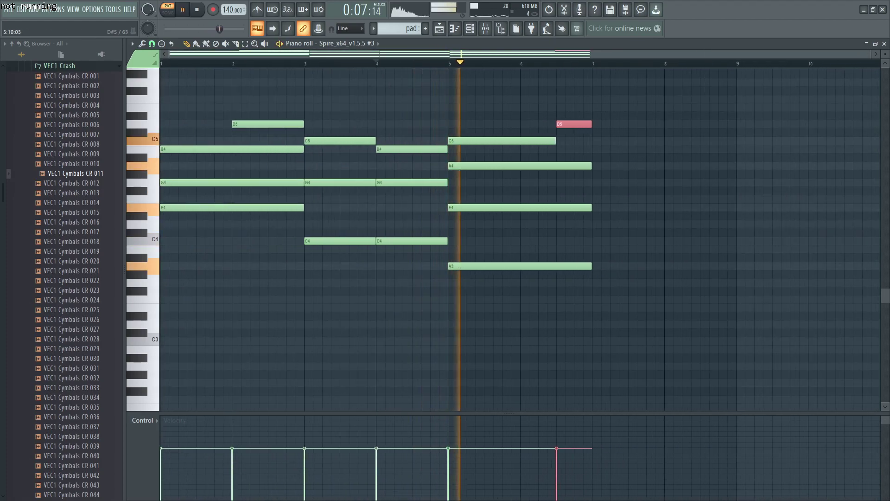
pyautogui.scroll(1, 592, 139)
pyautogui.scroll(3, 602, 139)
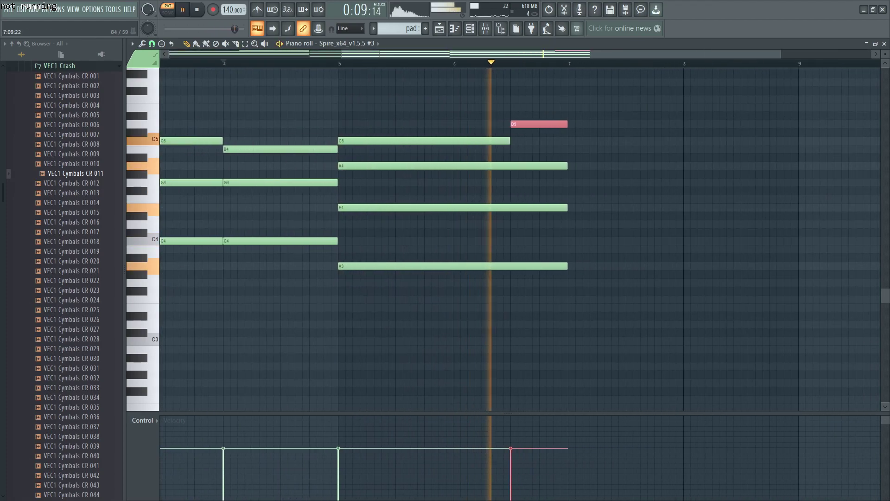
pyautogui.press('space')
pyautogui.hotkey('ctrl', 'd')
# Add a one-and-a-half-bar E5 at bar 7 with two-bar C5, A4 and E4 notes beneath it
pyautogui.click(549, 107)
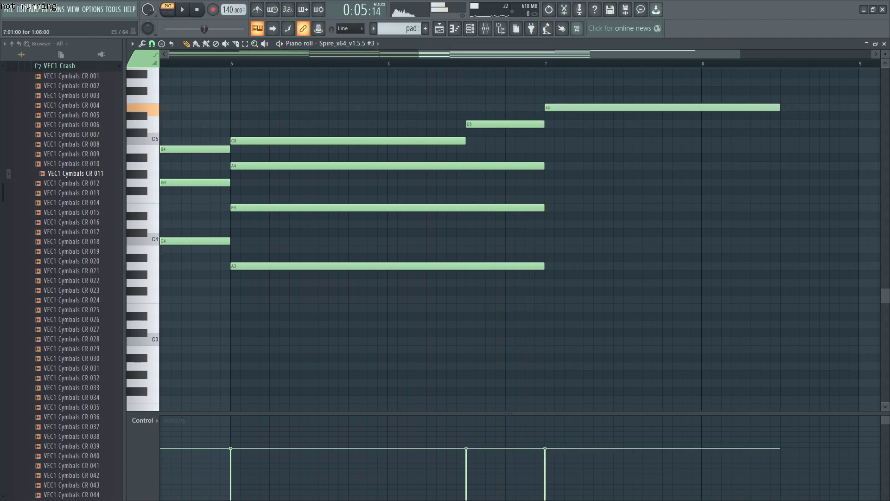
pyautogui.scroll(-4, 552, 148)
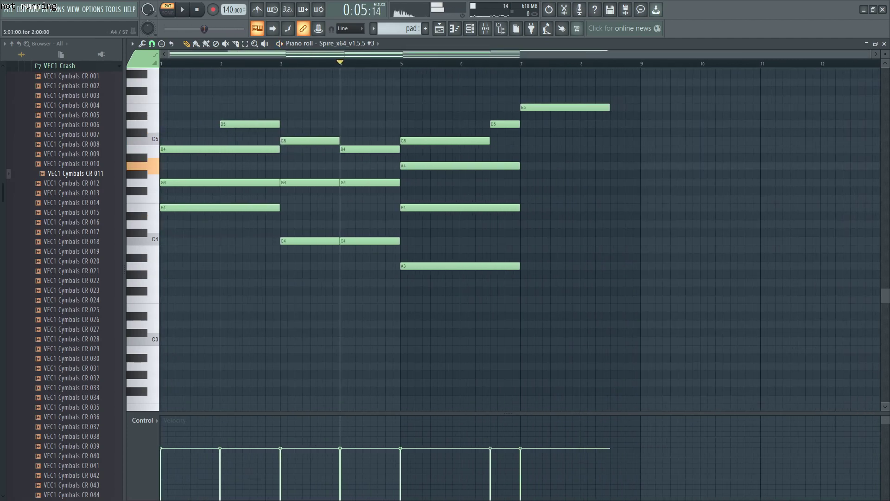
pyautogui.scroll(3, 552, 173)
pyautogui.scroll(1, 510, 232)
pyautogui.moveTo(461, 141); pyautogui.dragTo(453, 165)
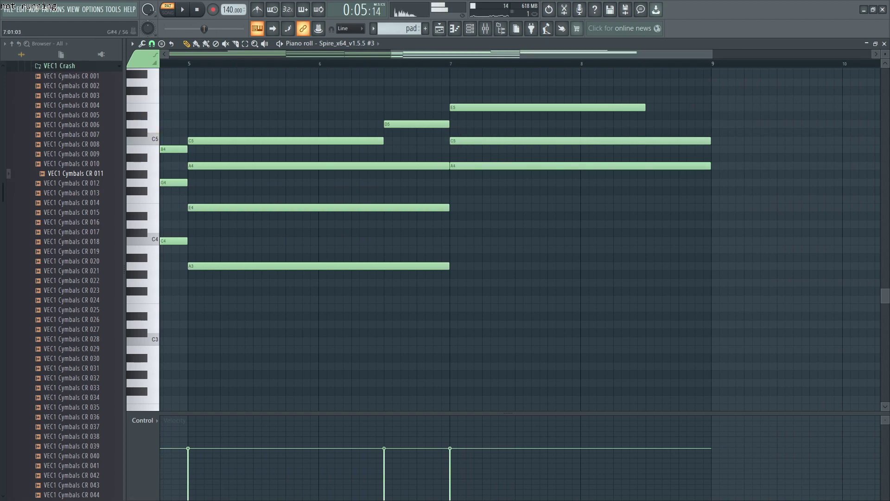
pyautogui.click(459, 208)
# Play the pad pattern and lower the Insert 10 mixer volume to about -6 dB, adjusting the track's stereo separation
pyautogui.press('space')
pyautogui.scroll(-3, 552, 232)
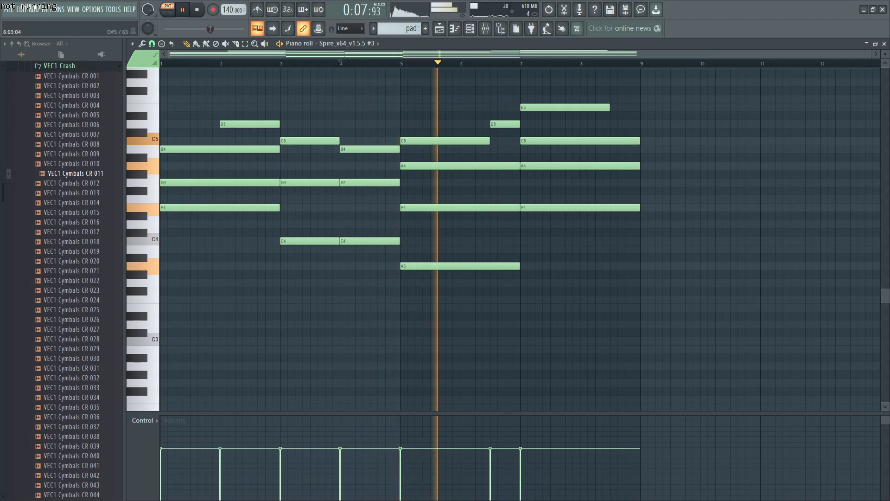
pyautogui.press('F9')
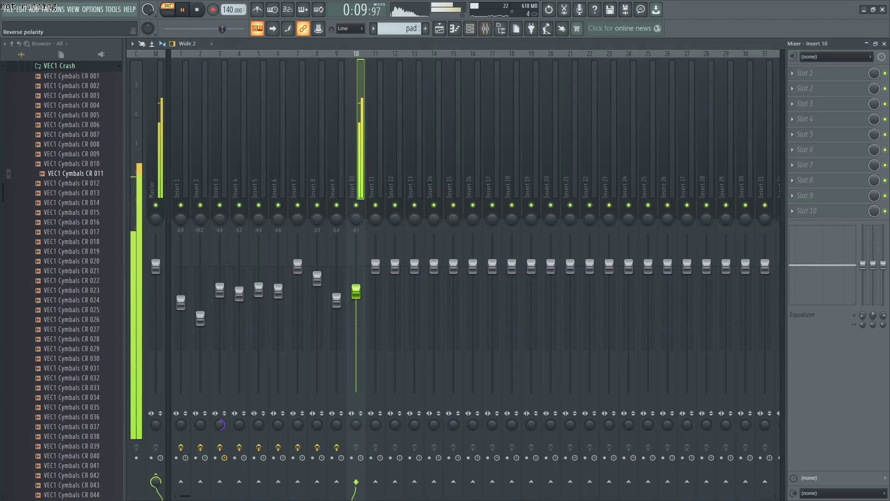
pyautogui.moveTo(356, 291); pyautogui.dragTo(356, 299)
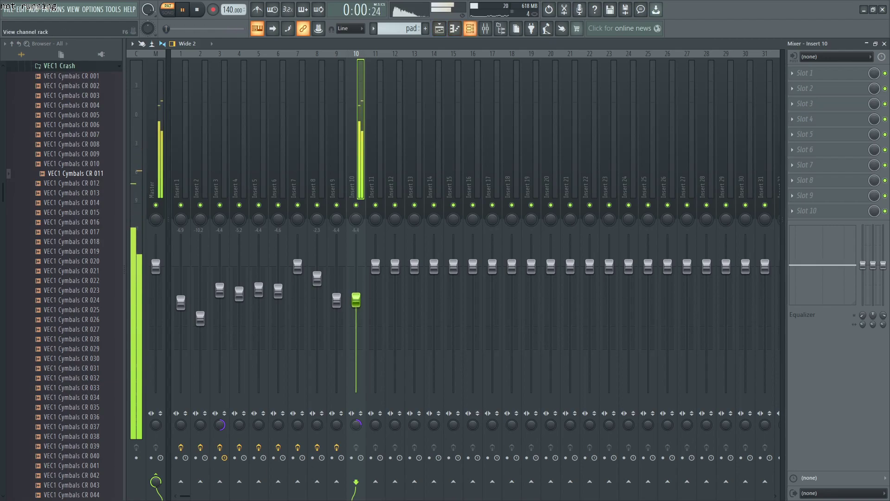
# Add a half-bar F#5 midway through bar 8 and shorten the bar 7 C5 and A4 notes to end where it starts
pyautogui.press('F6')
pyautogui.click(467, 222)
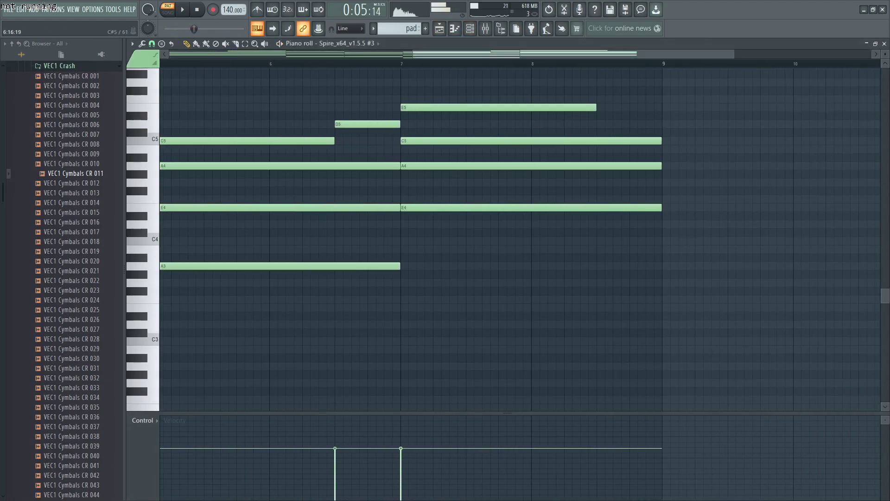
pyautogui.click(603, 90)
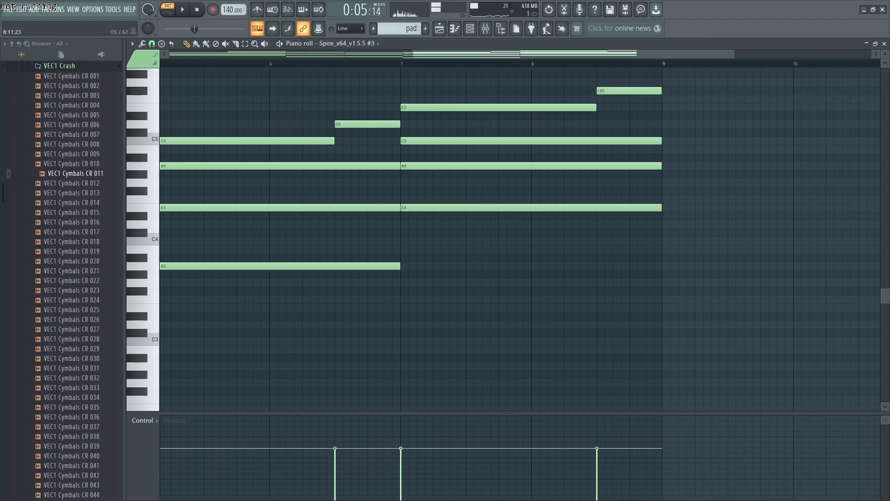
pyautogui.moveTo(661, 141); pyautogui.dragTo(597, 141)
pyautogui.moveTo(660, 165); pyautogui.dragTo(597, 165)
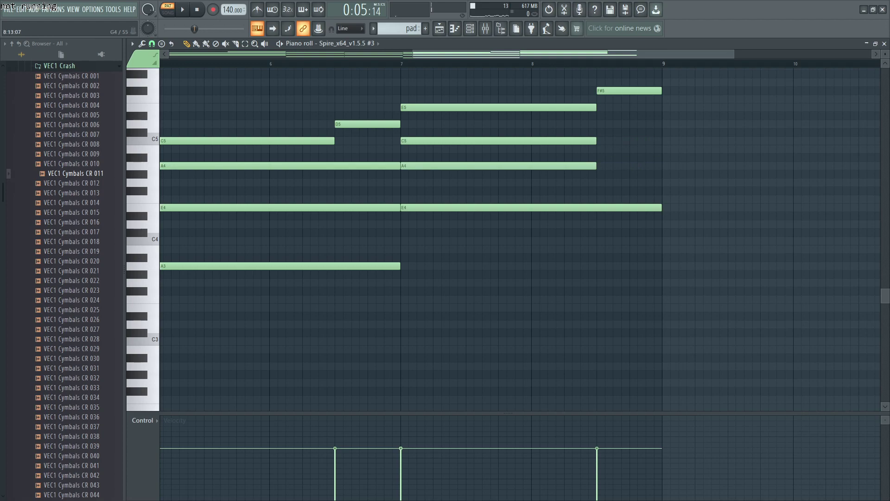
# Shorten the bar 7 E4 to end midway through bar 8, add half-bar D5, B4 and F#4 notes there, and audition the progression
pyautogui.moveTo(661, 207); pyautogui.dragTo(597, 207)
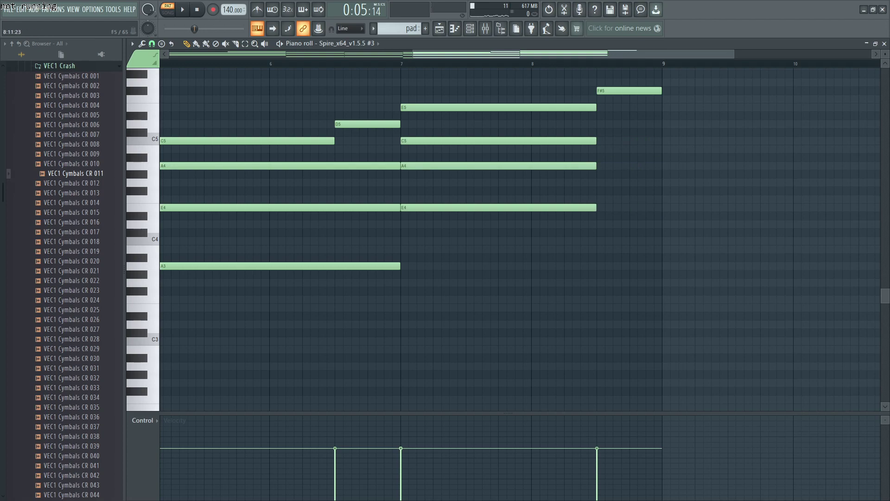
pyautogui.click(602, 124)
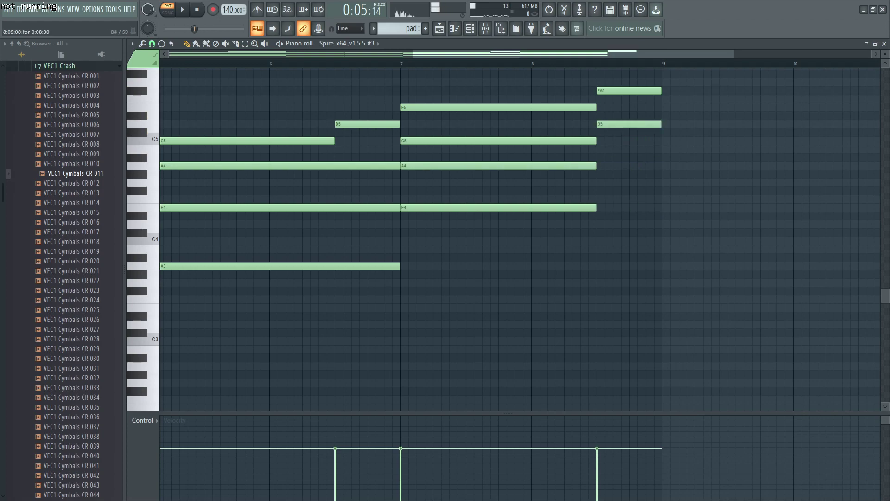
pyautogui.click(603, 149)
pyautogui.click(602, 190)
pyautogui.press('space')
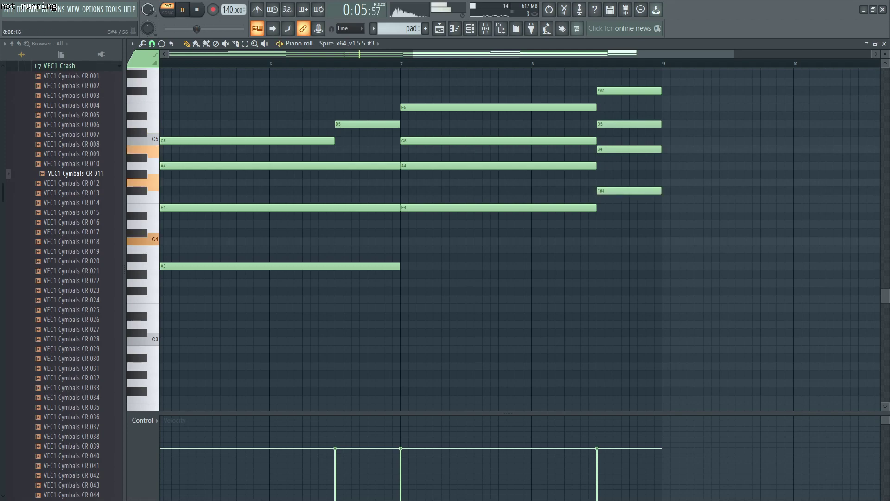
pyautogui.scroll(3, 532, 123)
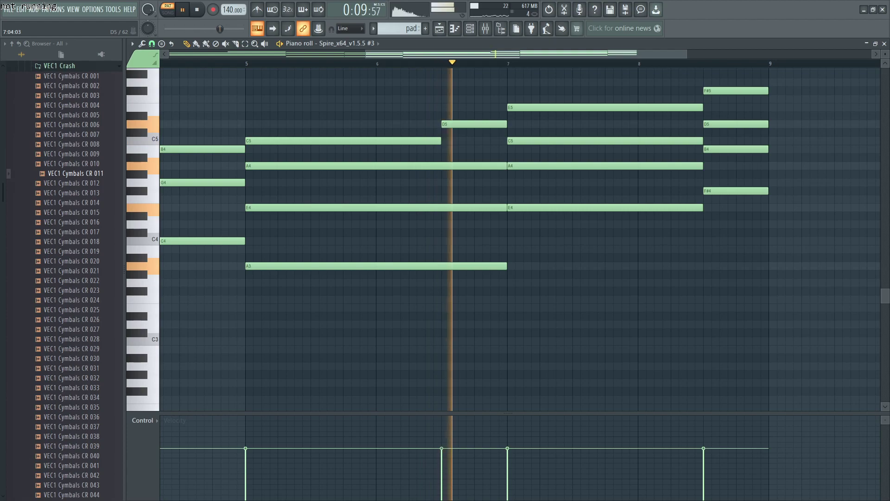
pyautogui.scroll(4, 702, 158)
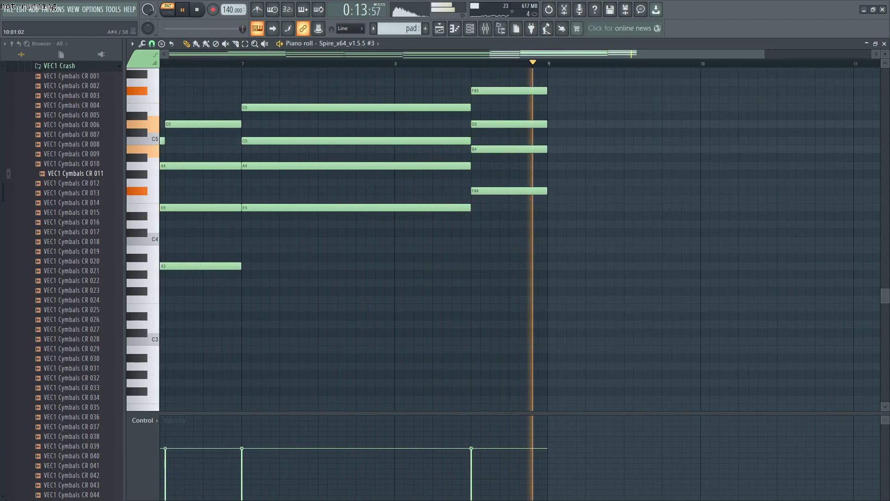
pyautogui.press('space')
# Add a two-bar chord of G5, B4 and E4 at bar 9
pyautogui.scroll(3, 602, 174)
pyautogui.scroll(-3, 397, 182)
pyautogui.scroll(-3, 396, 182)
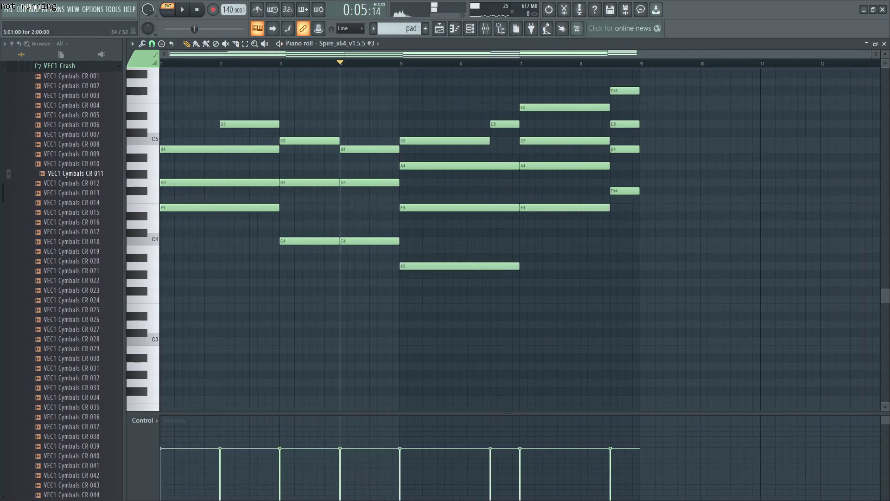
pyautogui.scroll(4, 607, 166)
pyautogui.moveTo(607, 165); pyautogui.dragTo(608, 207)
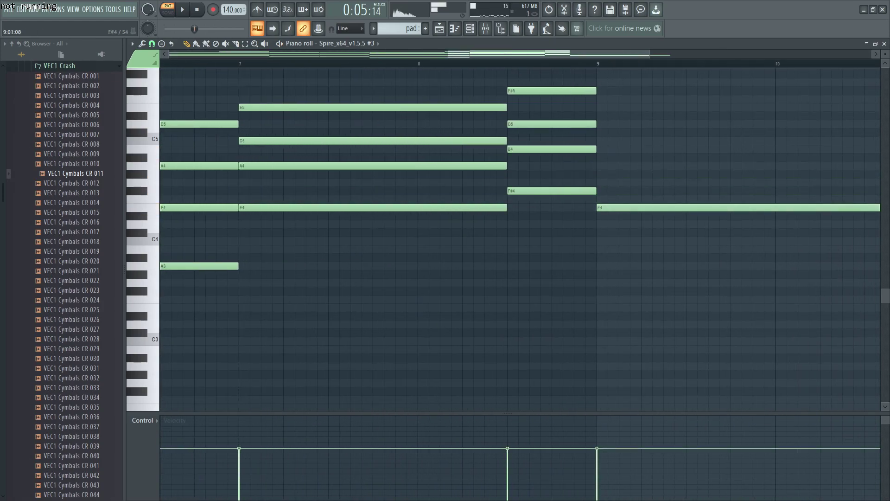
pyautogui.click(598, 149)
pyautogui.click(599, 82)
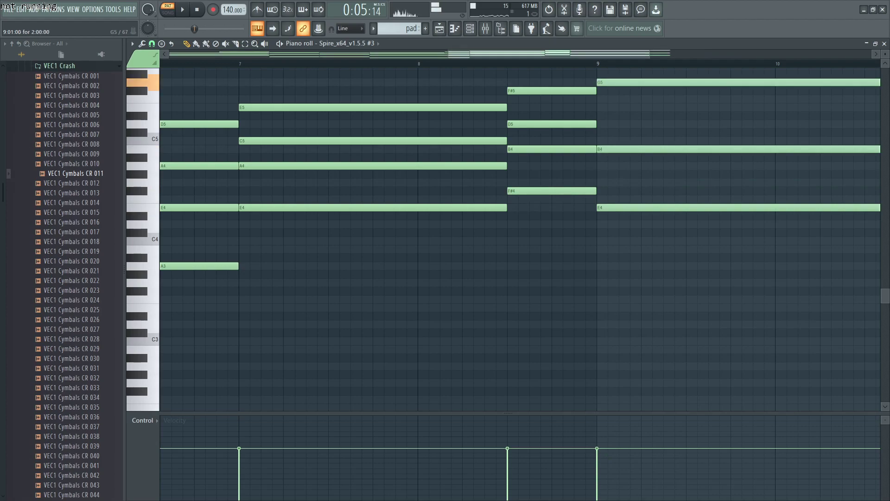
# Shorten the bar 9 G5 to one bar and add a half-bar B5 at bar 10, followed by a half-bar G5
pyautogui.scroll(-4, 589, 88)
pyautogui.scroll(3, 697, 107)
pyautogui.scroll(2, 711, 123)
pyautogui.moveTo(704, 132); pyautogui.dragTo(589, 132)
pyautogui.click(572, 133)
pyautogui.click(595, 100)
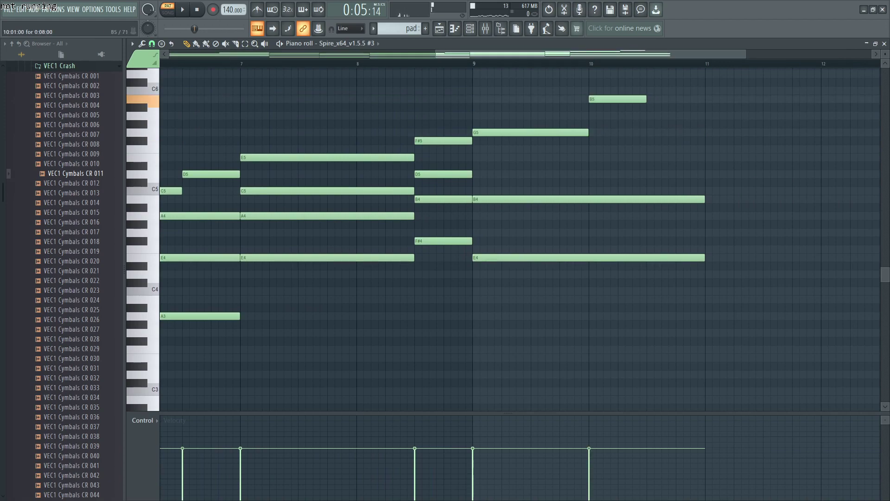
pyautogui.click(649, 132)
# Add a one-bar chord of E5, C5 and A4 at bar 11
pyautogui.scroll(2, 731, 186)
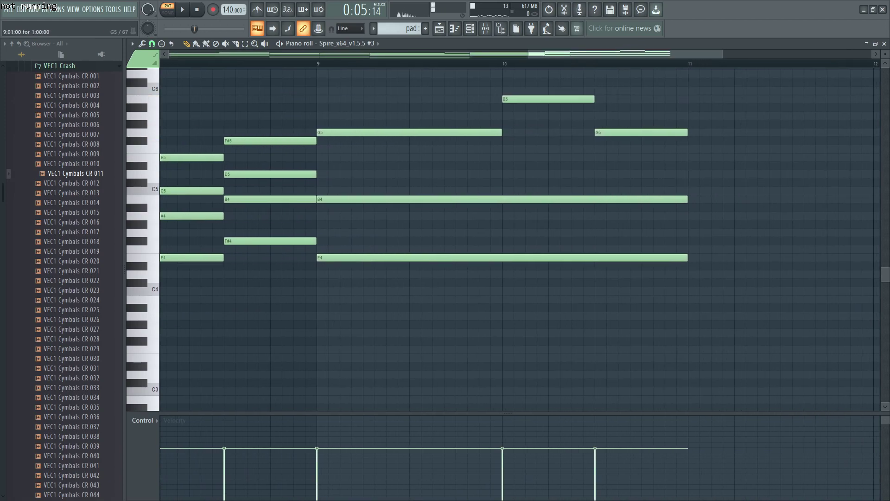
pyautogui.click(695, 158)
pyautogui.scroll(-3, 695, 160)
pyautogui.scroll(3, 760, 199)
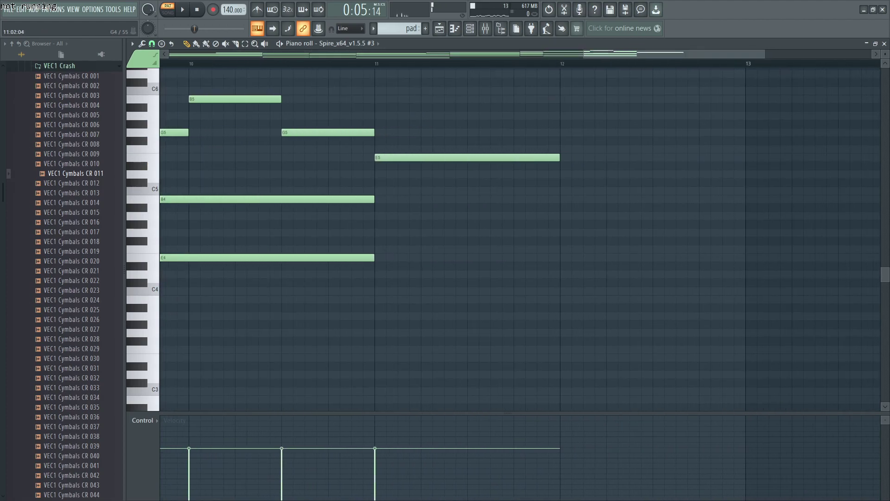
pyautogui.click(381, 216)
pyautogui.moveTo(390, 191); pyautogui.dragTo(379, 191)
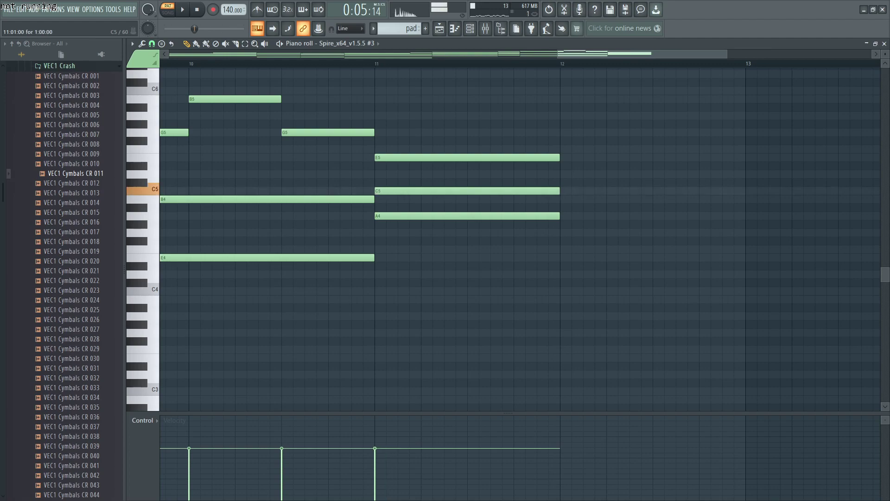
# Add a one-bar chord of F#5, C5 and G4 at bar 12 and lower the bar 11 A4 to G4
pyautogui.click(559, 141)
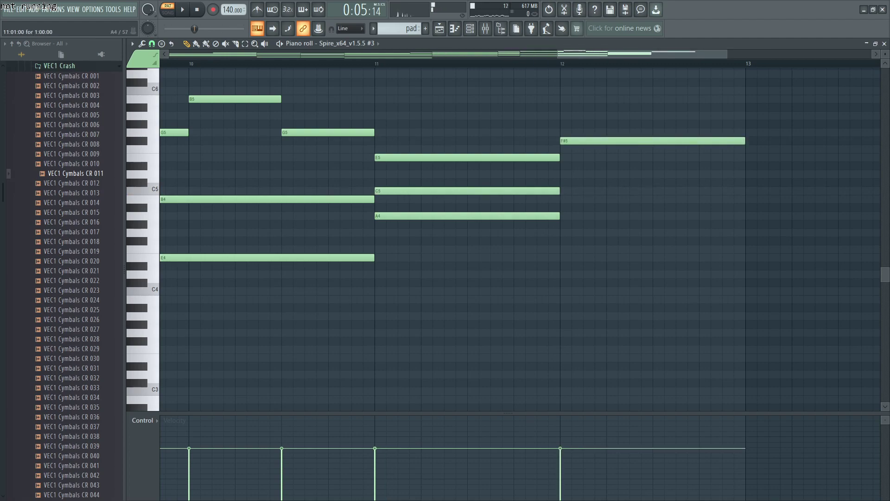
pyautogui.click(563, 215)
pyautogui.click(574, 191)
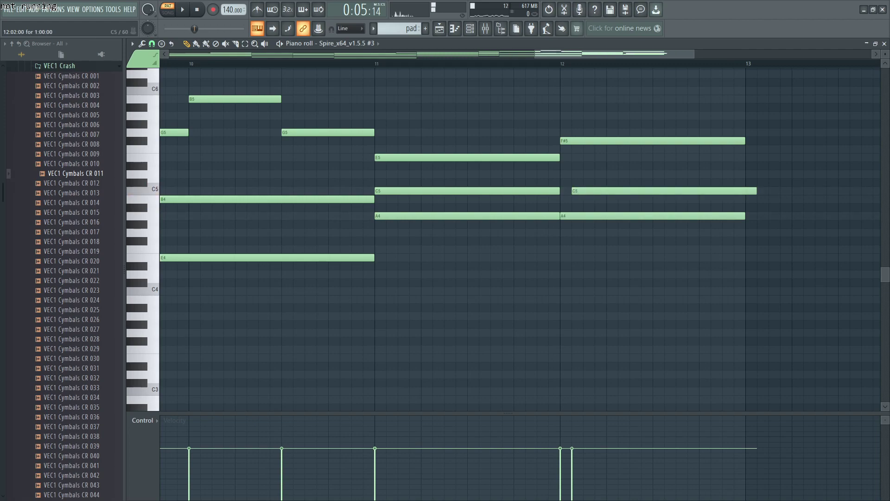
pyautogui.moveTo(533, 216); pyautogui.dragTo(533, 232)
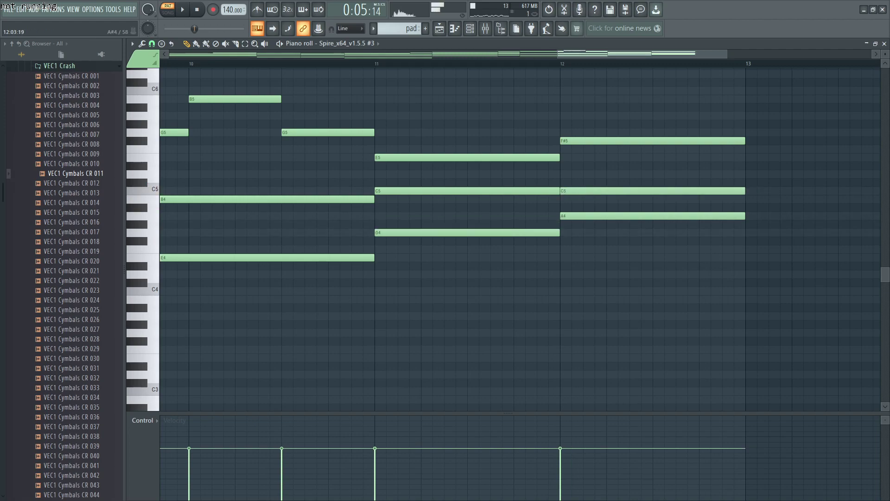
pyautogui.moveTo(587, 217); pyautogui.dragTo(587, 232)
# Play the extended progression and shorten the bar 5 A3 to one and a half bars
pyautogui.press('space')
pyautogui.scroll(-5, 587, 233)
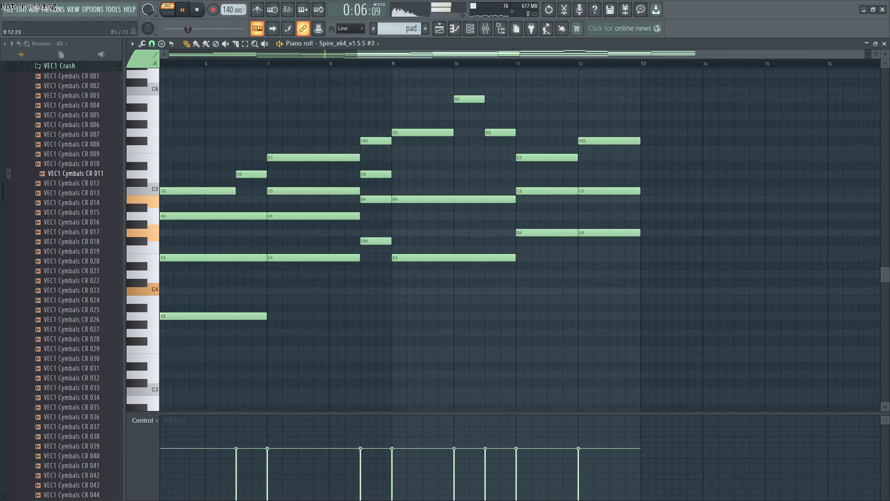
pyautogui.moveTo(358, 54); pyautogui.dragTo(168, 54)
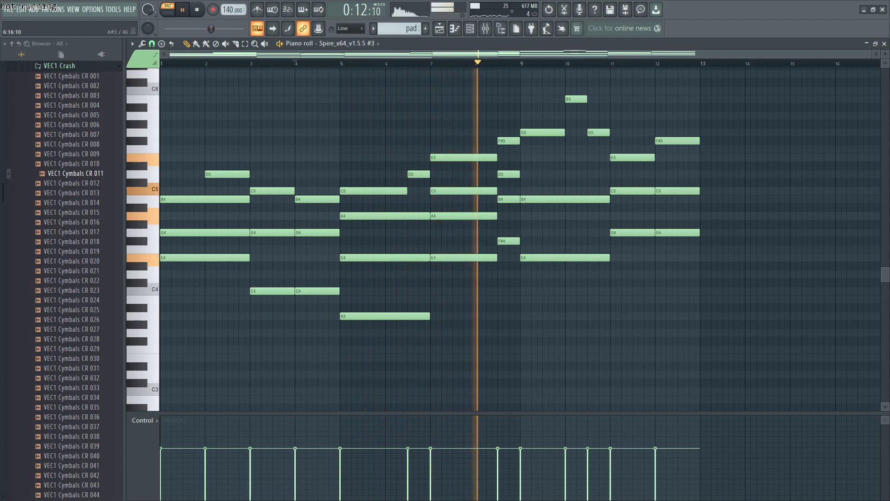
pyautogui.moveTo(429, 315); pyautogui.dragTo(409, 316)
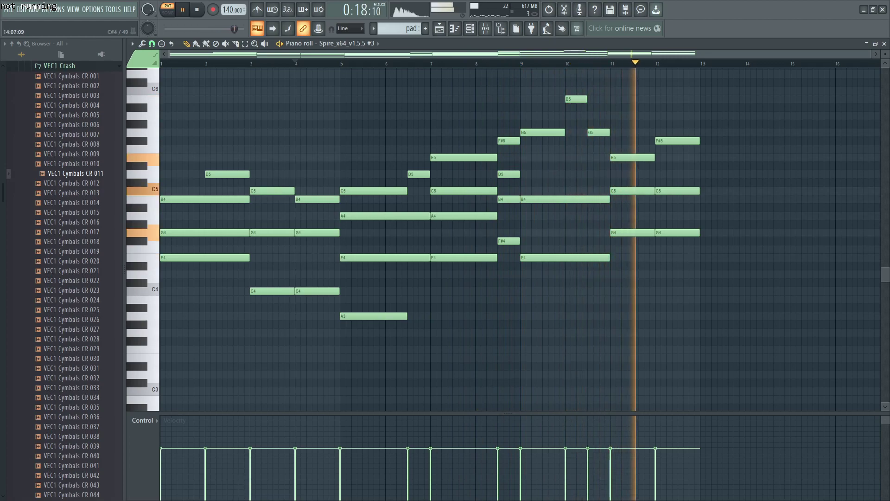
pyautogui.scroll(4, 811, 273)
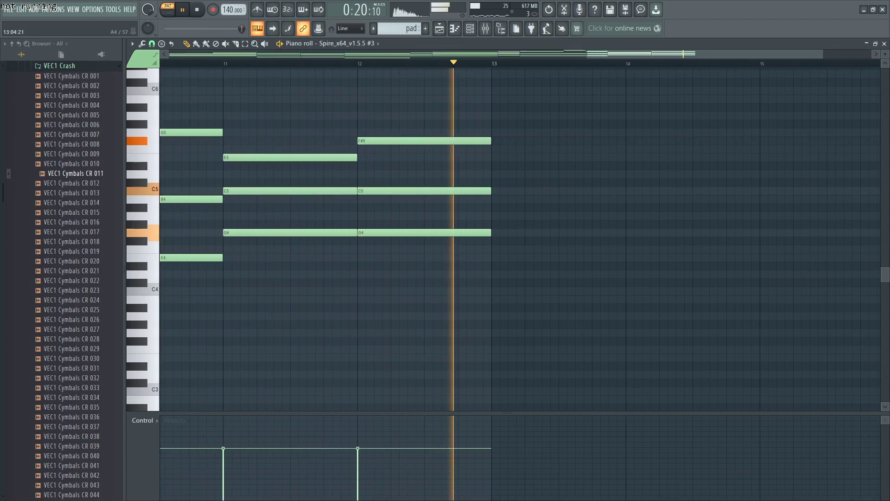
pyautogui.press('space')
# Add a one-bar chord of G5, E5, C5 and G4 at bar 13
pyautogui.click(495, 132)
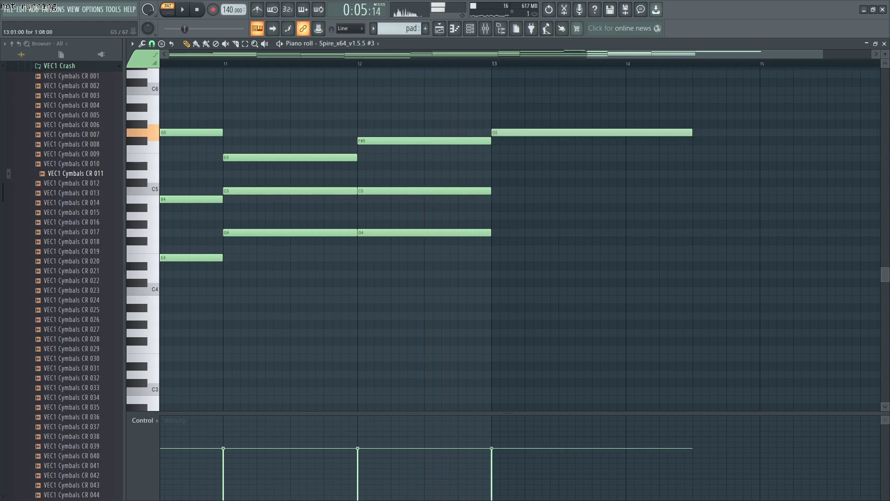
pyautogui.rightClick(495, 132)
pyautogui.click(495, 132)
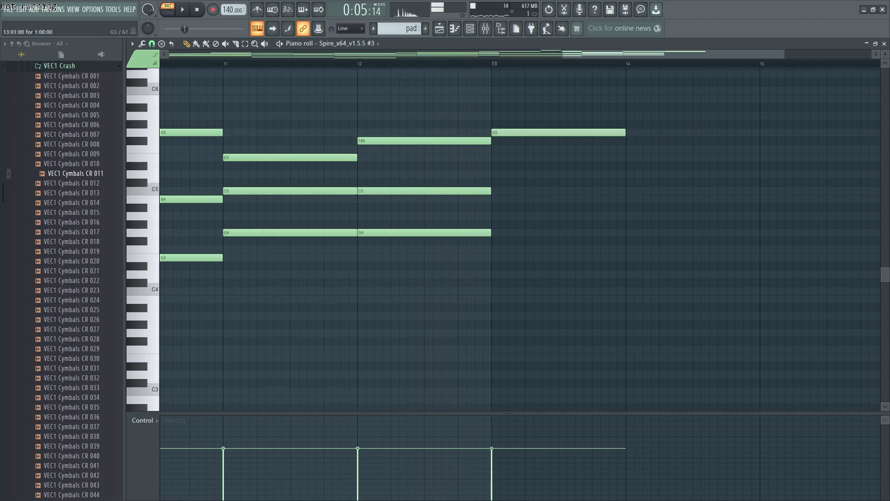
pyautogui.click(495, 157)
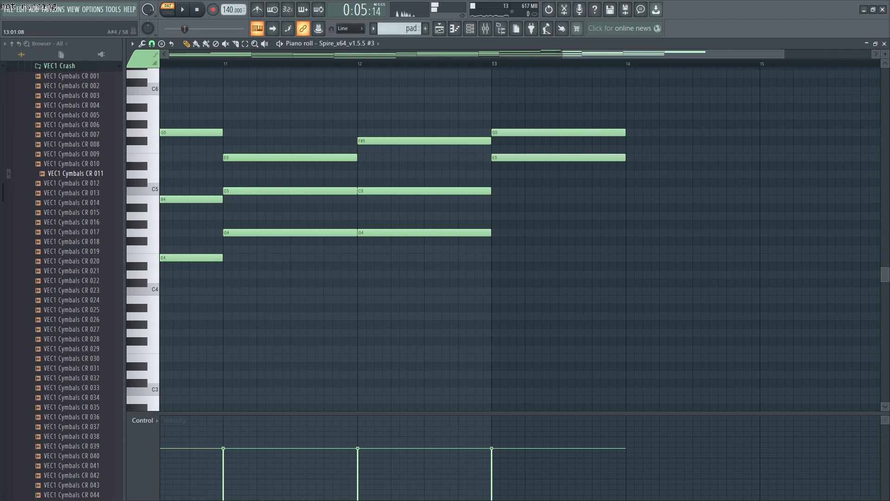
pyautogui.click(495, 232)
pyautogui.click(495, 191)
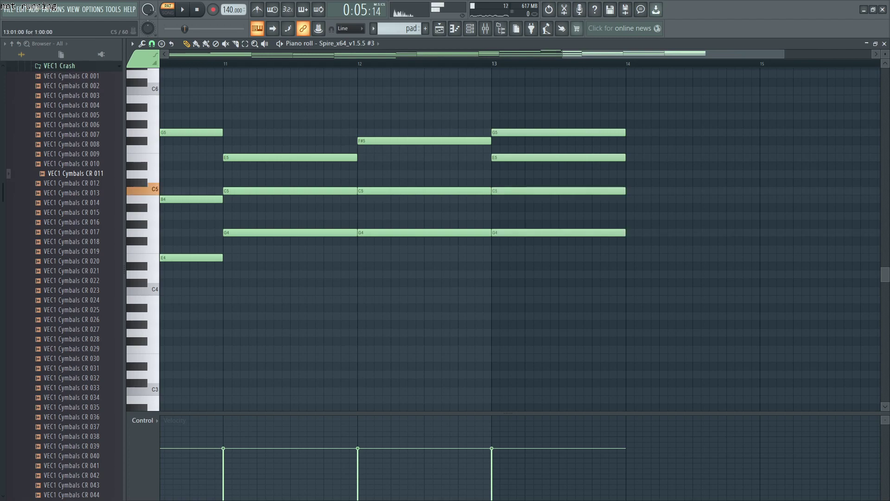
# Add a one-bar chord of A5, F#5, D5 and F#4 at bar 14
pyautogui.scroll(3, 496, 204)
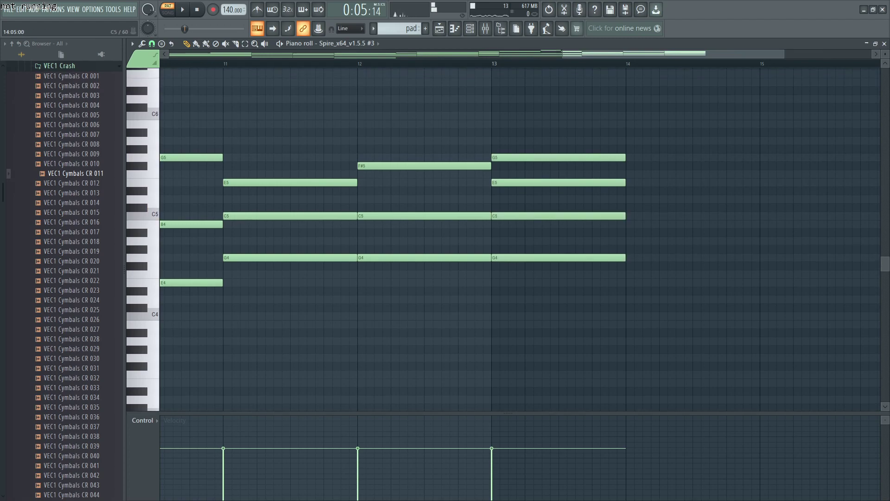
pyautogui.scroll(2, 755, 232)
pyautogui.moveTo(513, 153); pyautogui.dragTo(564, 208)
pyautogui.click(564, 207)
pyautogui.click(565, 224)
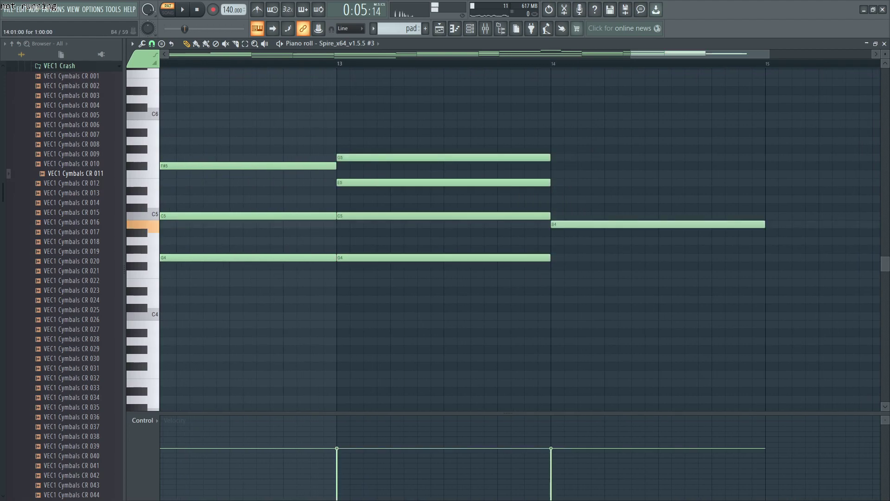
pyautogui.click(565, 198)
pyautogui.click(566, 165)
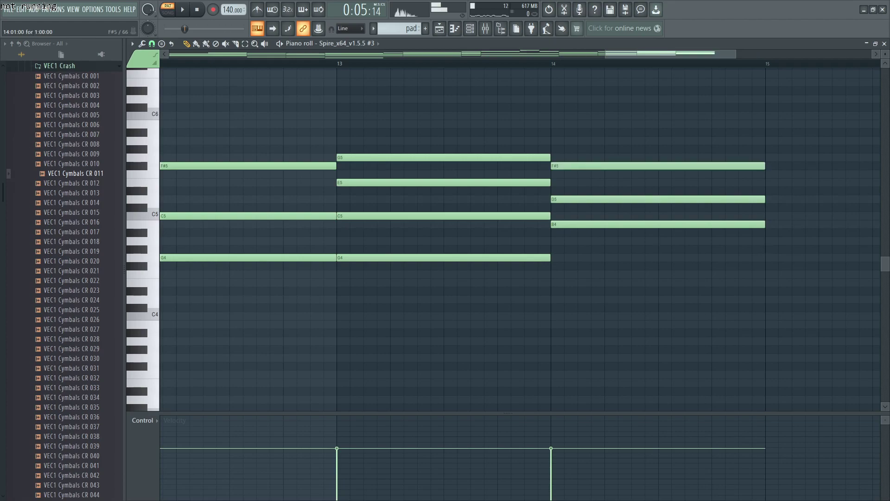
pyautogui.click(565, 140)
pyautogui.moveTo(566, 224); pyautogui.dragTo(565, 266)
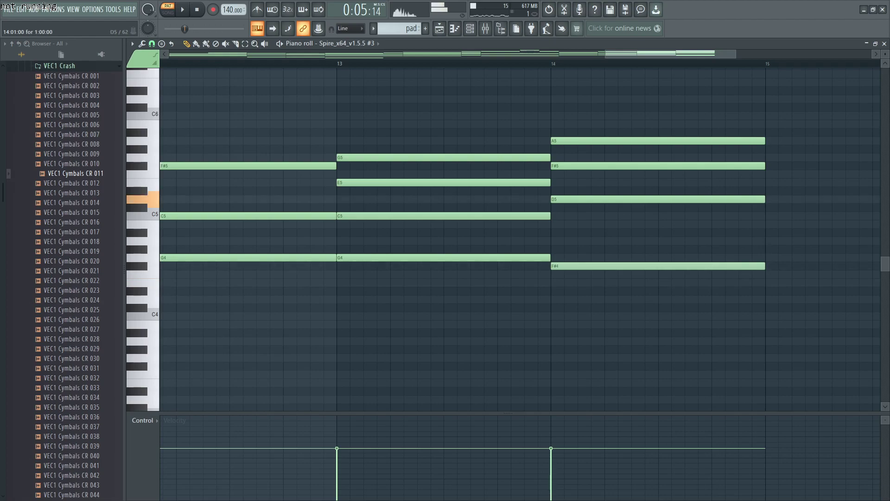
# Audition the bar 13 and 14 chords from bar 13, and replay them from about bar 12
pyautogui.press('space')
pyautogui.click(338, 69)
pyautogui.click(338, 64)
pyautogui.press('space')
pyautogui.press('space')
pyautogui.press('space')
pyautogui.hotkey('ctrl', 'z')
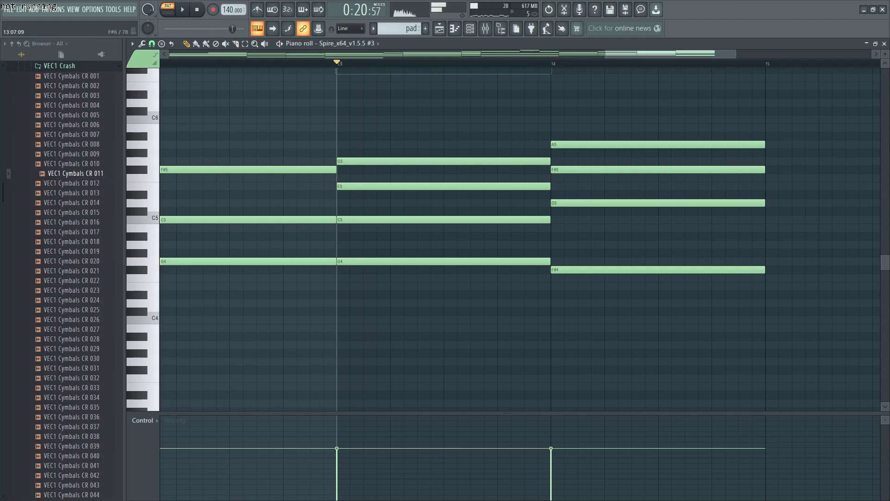
pyautogui.press('space')
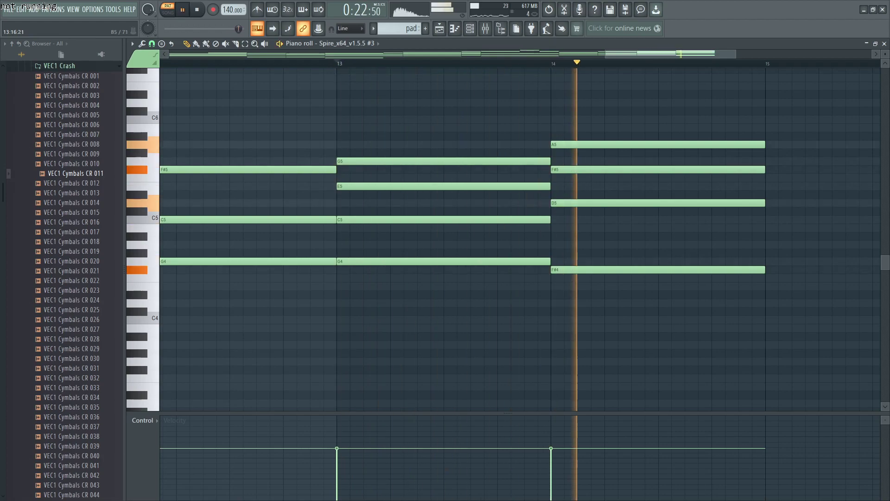
pyautogui.scroll(-2, 578, 136)
pyautogui.scroll(-2, 556, 132)
pyautogui.scroll(3, 533, 128)
pyautogui.press('space')
pyautogui.scroll(-4, 533, 128)
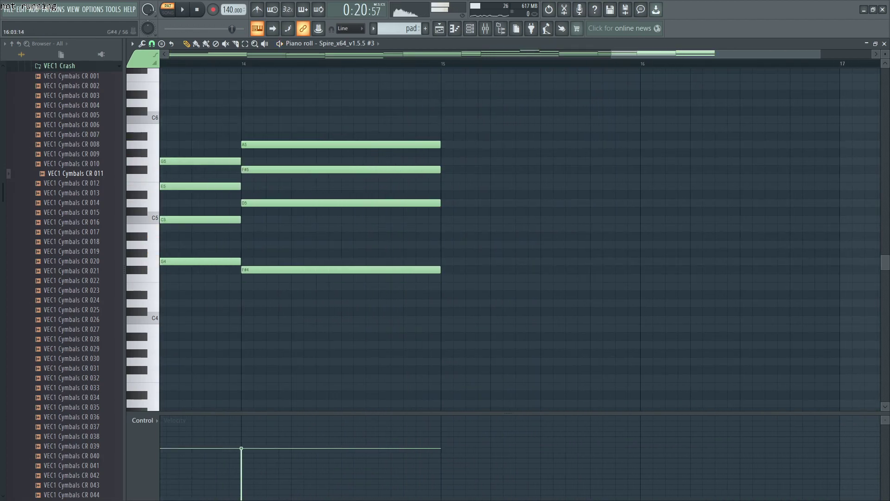
pyautogui.click(442, 63)
pyautogui.press('space')
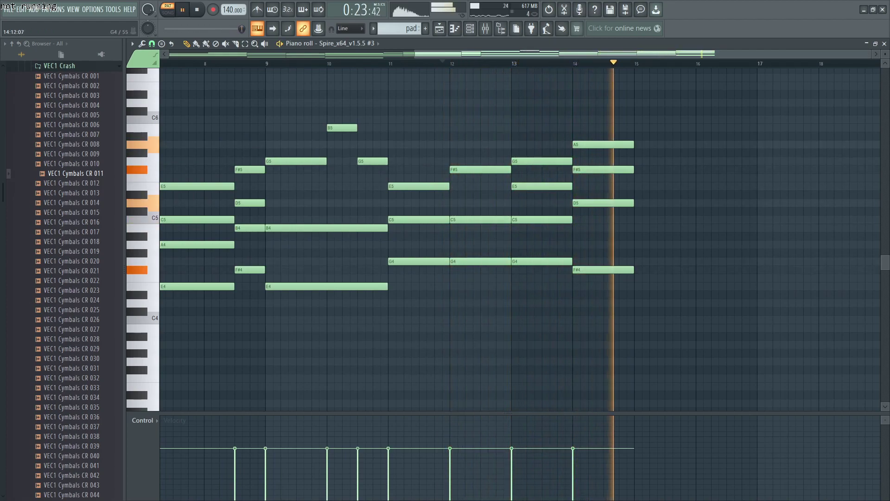
pyautogui.press('space')
# Replace the F#4 in the bar 14 chord with a one-bar G4 and play the passage again from about bar 12
pyautogui.scroll(2, 533, 128)
pyautogui.scroll(1, 730, 231)
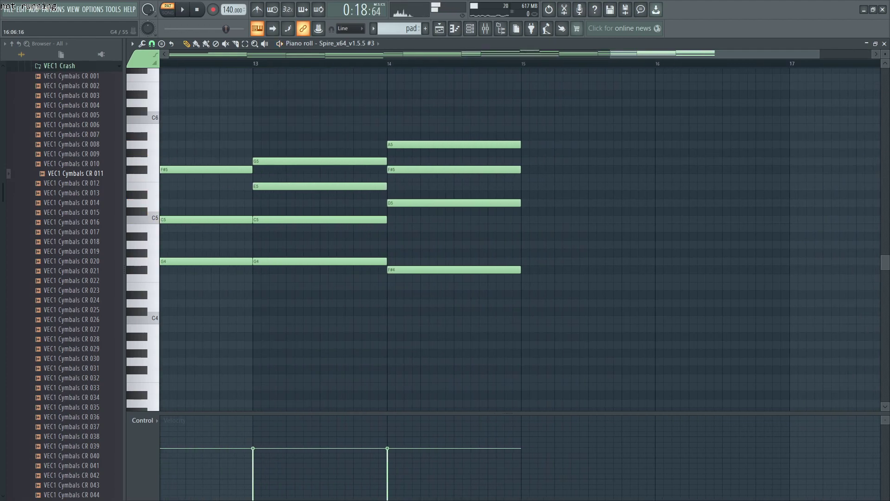
pyautogui.scroll(1, 709, 232)
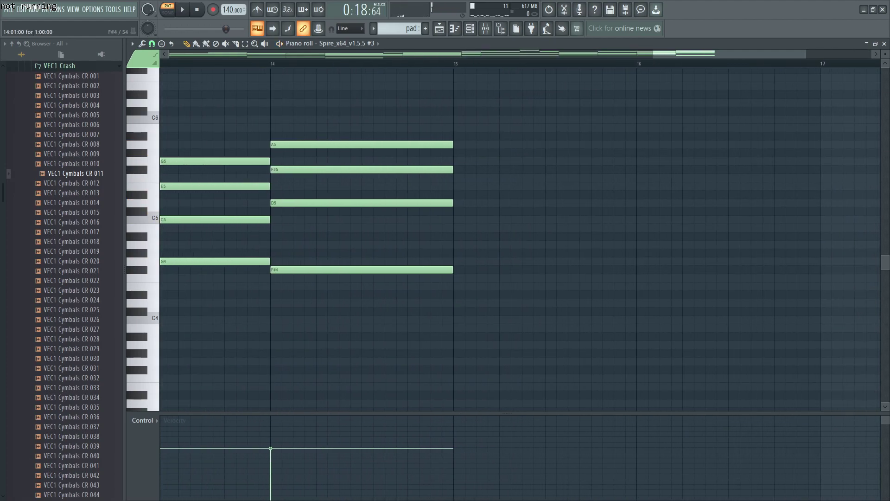
pyautogui.rightClick(408, 269)
pyautogui.click(274, 261)
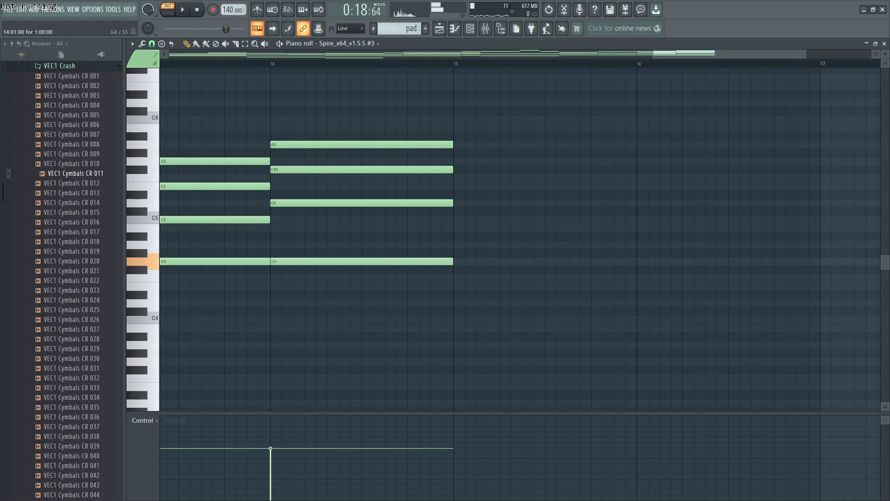
pyautogui.press('space')
pyautogui.scroll(-3, 510, 244)
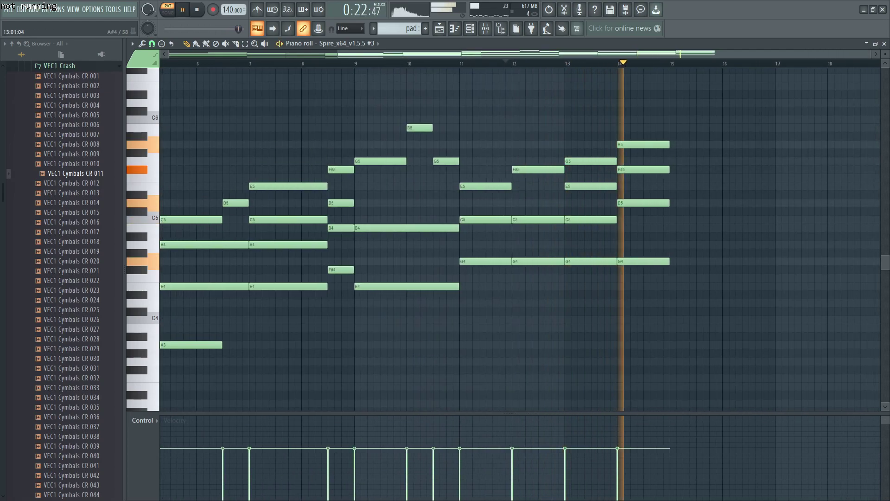
# Lower the D5 in the bar 14 chord to C5 and replay the passage from about bar 12
pyautogui.scroll(3, 510, 244)
pyautogui.press('space')
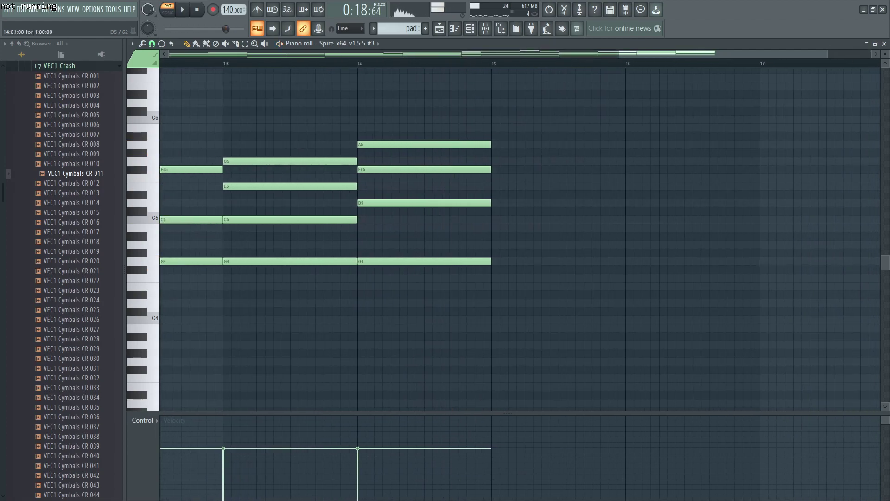
pyautogui.moveTo(424, 203); pyautogui.dragTo(424, 220)
pyautogui.press('space')
pyautogui.scroll(-3, 658, 244)
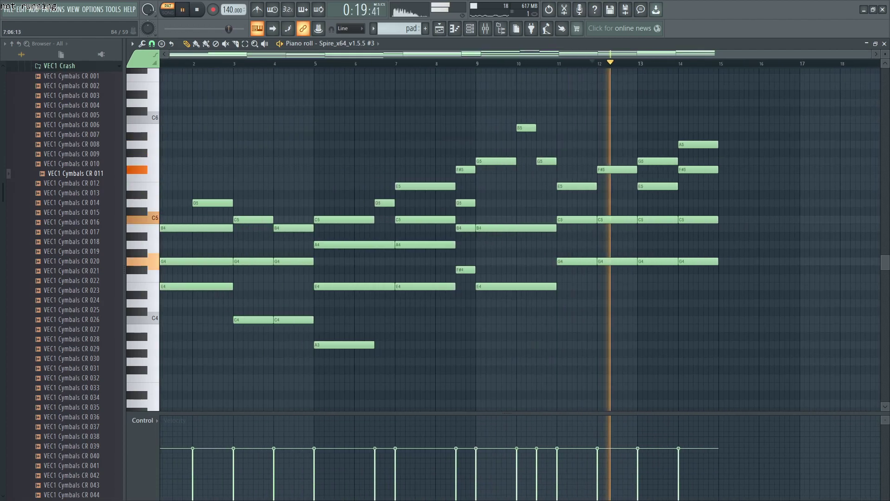
pyautogui.scroll(3, 658, 245)
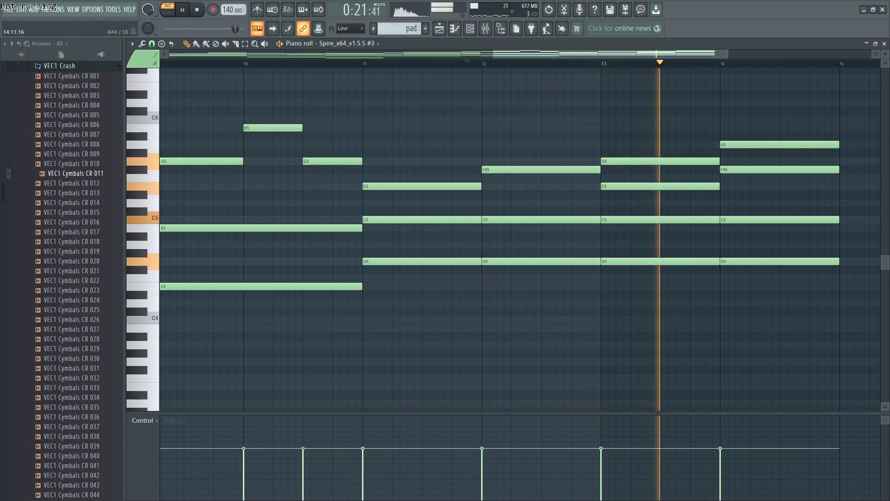
pyautogui.scroll(-5, 509, 239)
pyautogui.scroll(-3, 784, 236)
pyautogui.scroll(3, 795, 213)
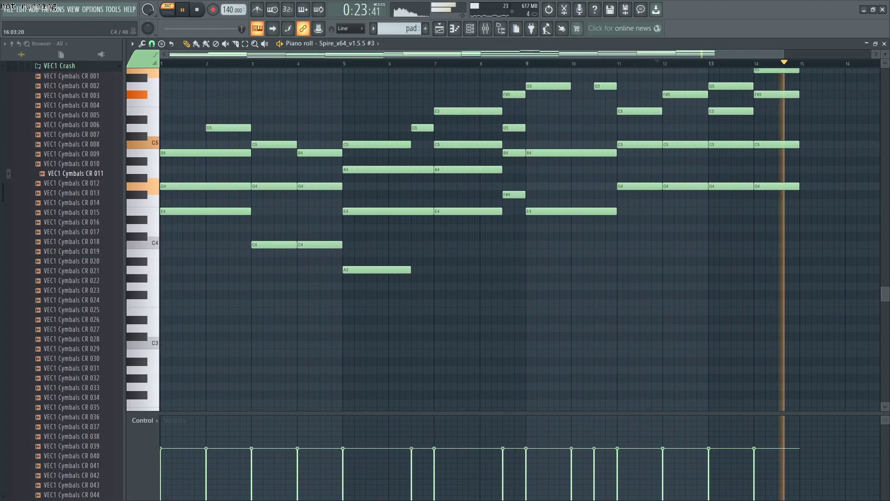
pyautogui.scroll(3, 804, 195)
pyautogui.press('space')
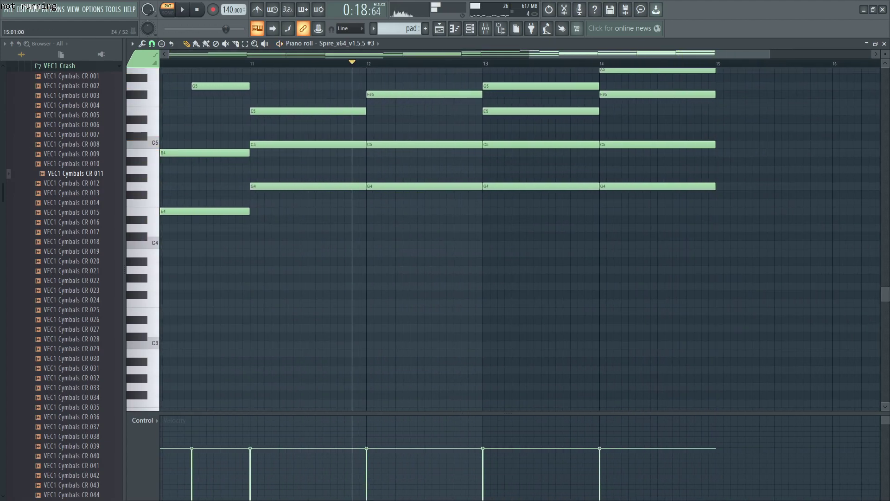
# Try a one-bar chord of G5, B4 and E4 at bar 15
pyautogui.click(718, 212)
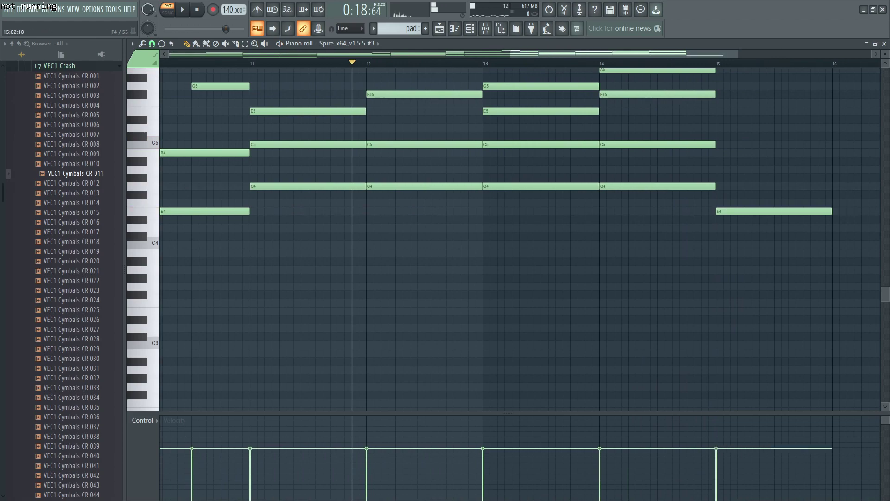
pyautogui.moveTo(723, 211); pyautogui.dragTo(723, 187)
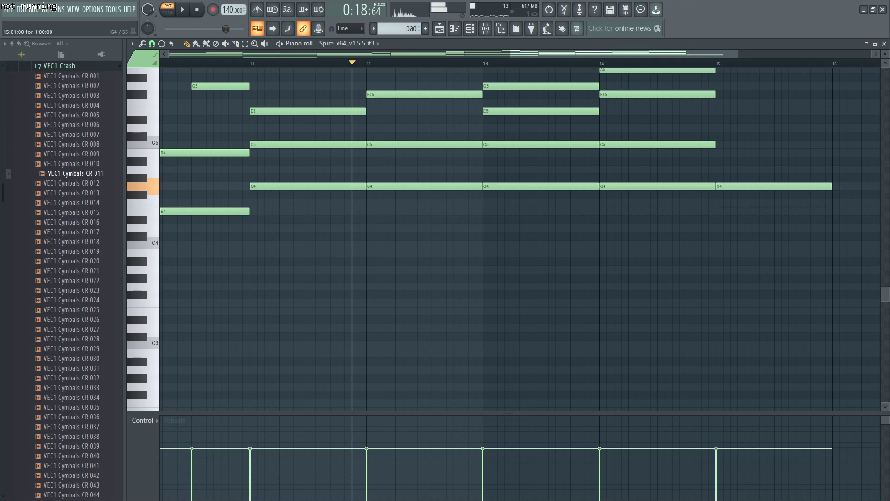
pyautogui.moveTo(723, 186); pyautogui.dragTo(723, 195)
pyautogui.click(723, 153)
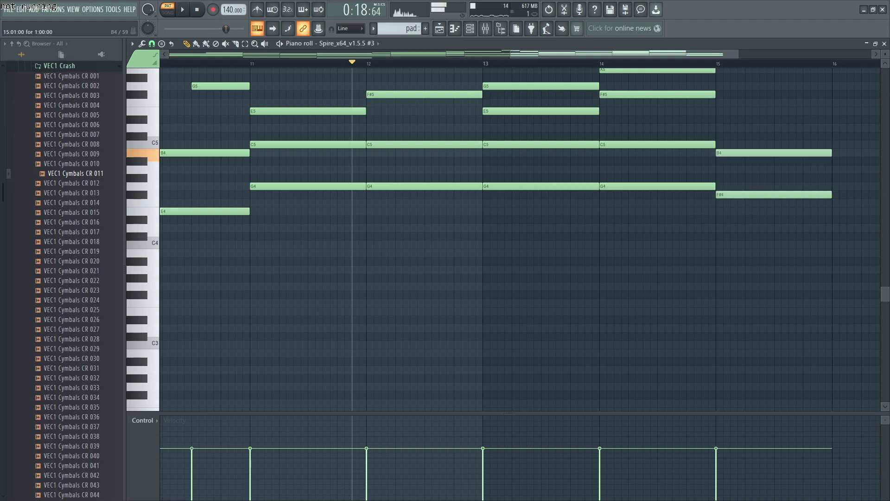
pyautogui.click(723, 87)
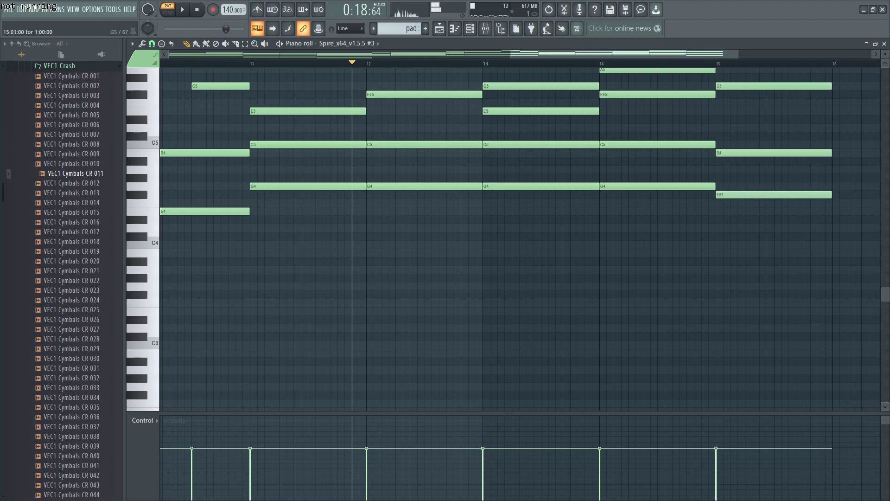
pyautogui.scroll(-5, 722, 86)
pyautogui.scroll(6, 811, 140)
pyautogui.moveTo(556, 195); pyautogui.dragTo(556, 212)
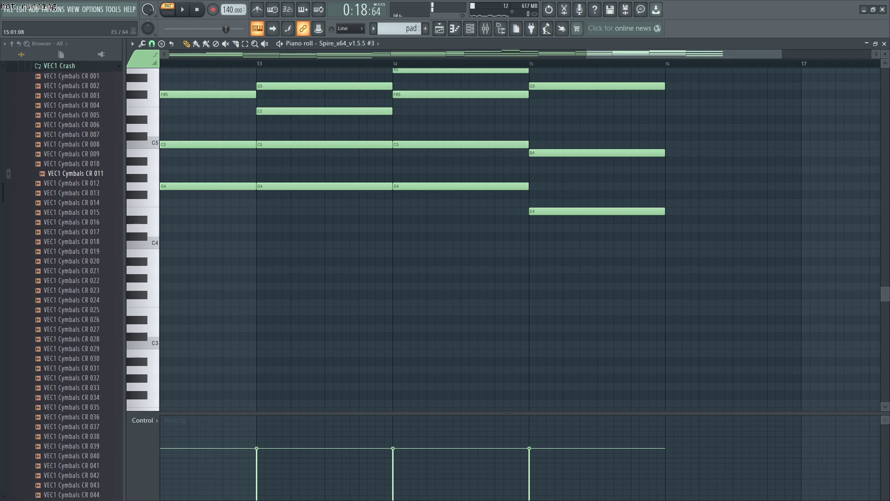
# Try G4 as the bar 15 chord's lowest note, audition it from about bar 12, and put the note back on E4
pyautogui.moveTo(557, 203); pyautogui.dragTo(549, 183)
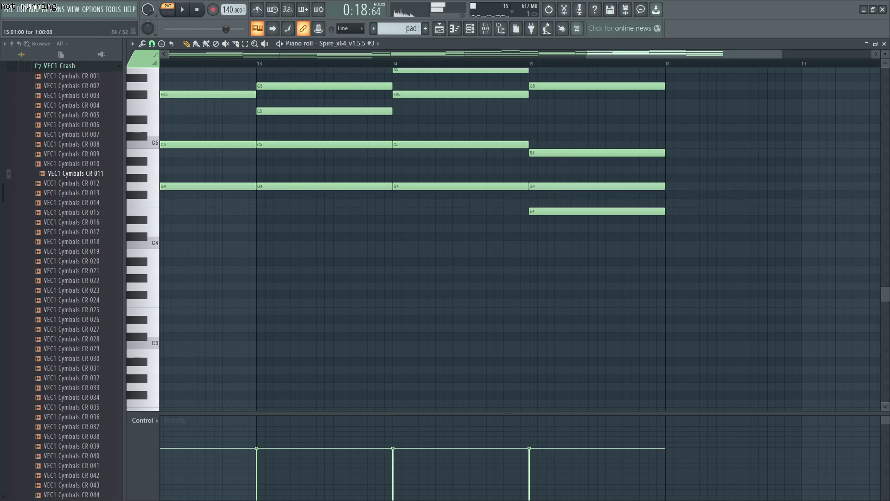
pyautogui.rightClick(557, 212)
pyautogui.press('space')
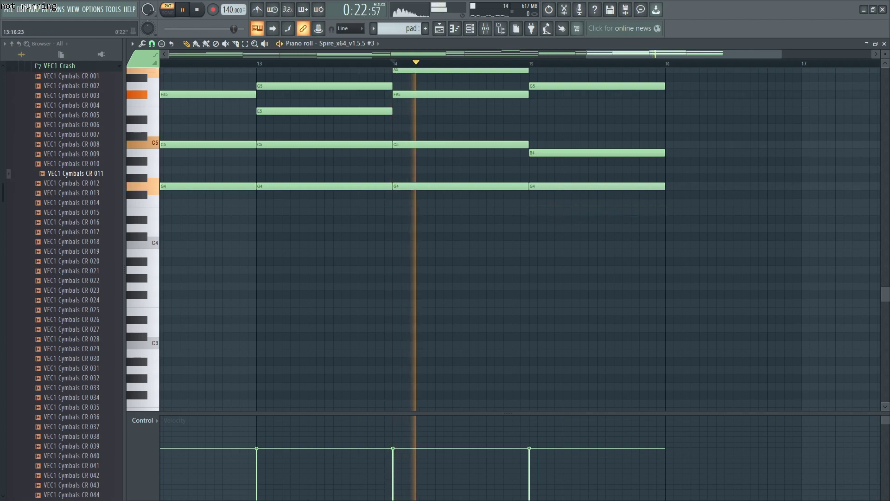
pyautogui.keyDown('ctrl'); pyautogui.scroll(2, 739, 136); pyautogui.keyUp('ctrl')
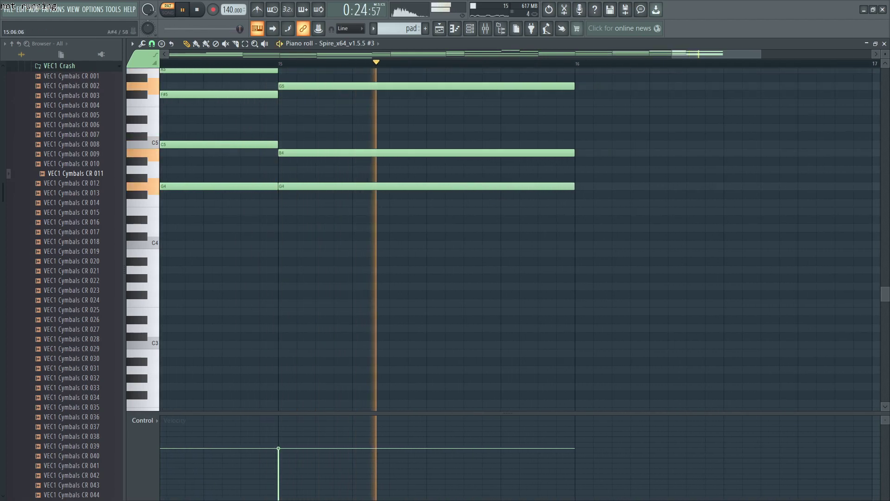
pyautogui.press('space')
pyautogui.moveTo(285, 186); pyautogui.dragTo(285, 211)
# Try a one-bar chord of D5 and D4 at bar 16 and remove both notes again
pyautogui.scroll(2, 674, 219)
pyautogui.keyDown('ctrl'); pyautogui.scroll(1, 672, 219); pyautogui.keyUp('ctrl')
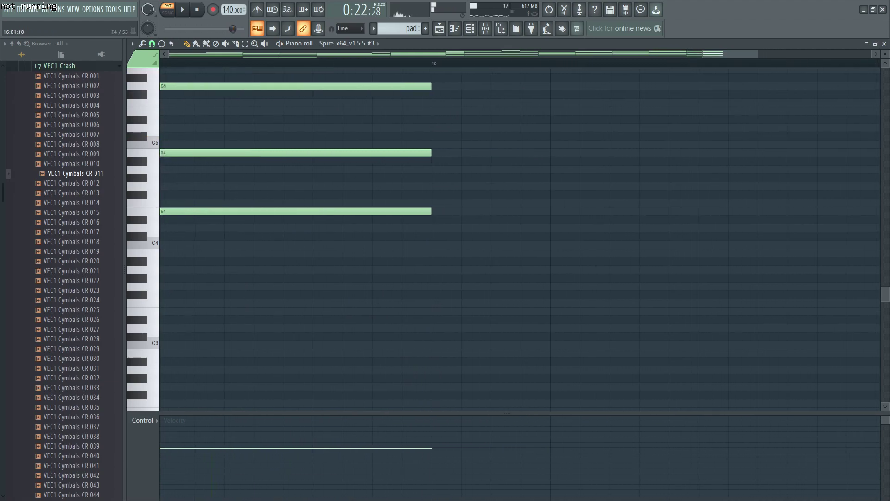
pyautogui.click(435, 195)
pyautogui.click(435, 128)
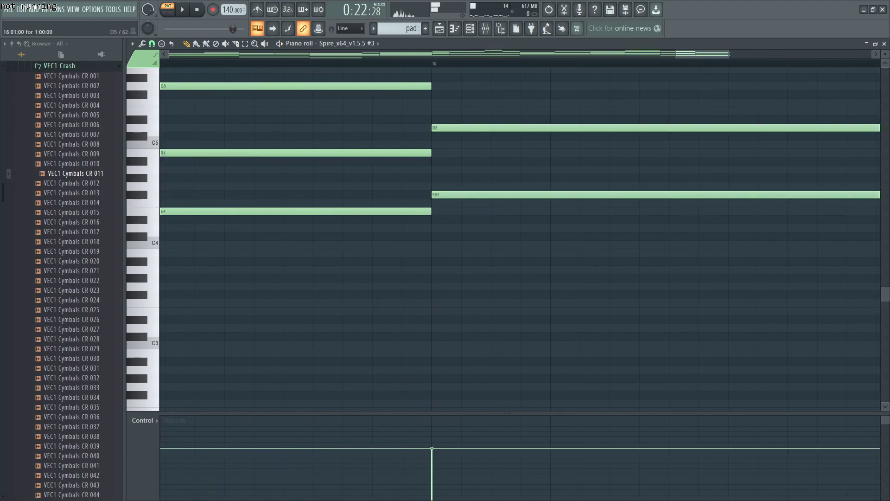
pyautogui.scroll(3, 436, 128)
pyautogui.moveTo(436, 270); pyautogui.dragTo(436, 303)
pyautogui.click(440, 203)
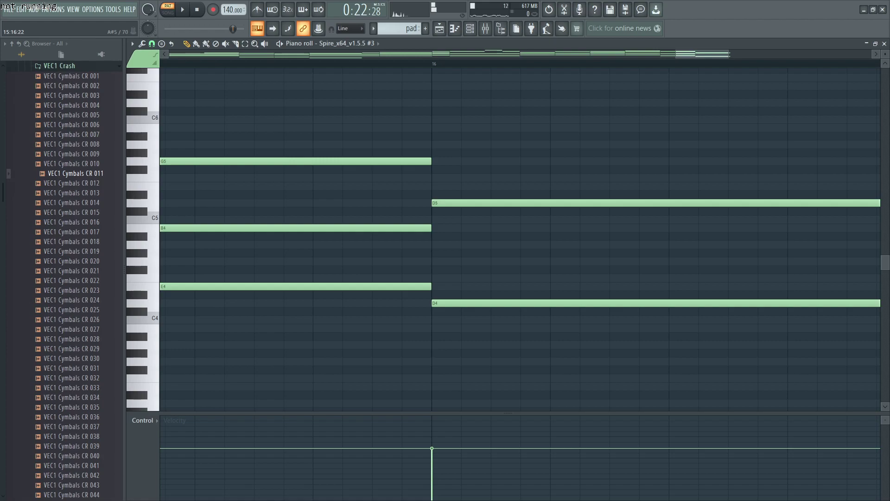
pyautogui.rightClick(443, 303)
pyautogui.rightClick(447, 203)
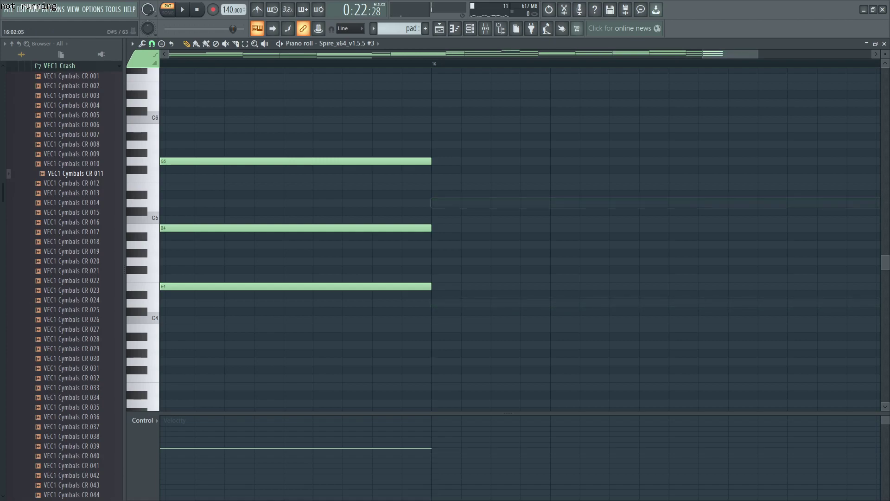
# Delete the G5, B4 and E4 notes of the bar 15 chord
pyautogui.scroll(-3, 458, 188)
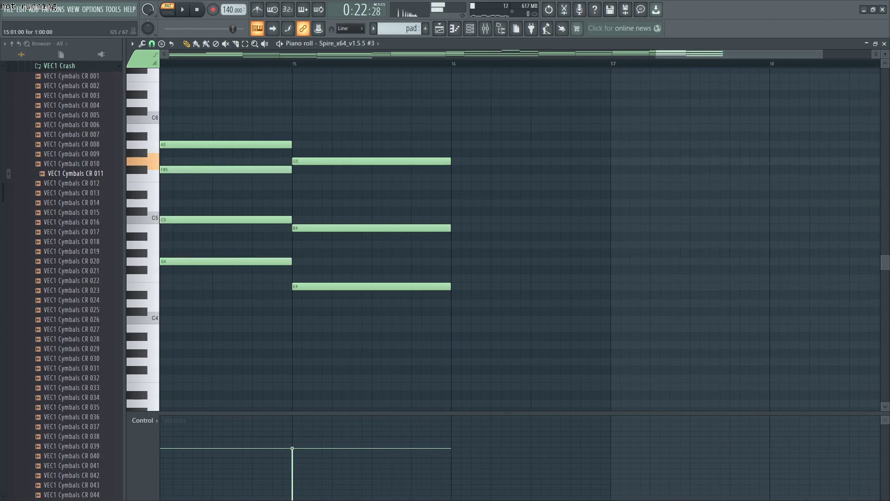
pyautogui.rightClick(440, 161)
pyautogui.rightClick(440, 228)
pyautogui.rightClick(441, 286)
# Audition the chords of bars 12 to 14 with playback starting at bar 12
pyautogui.scroll(-3, 440, 232)
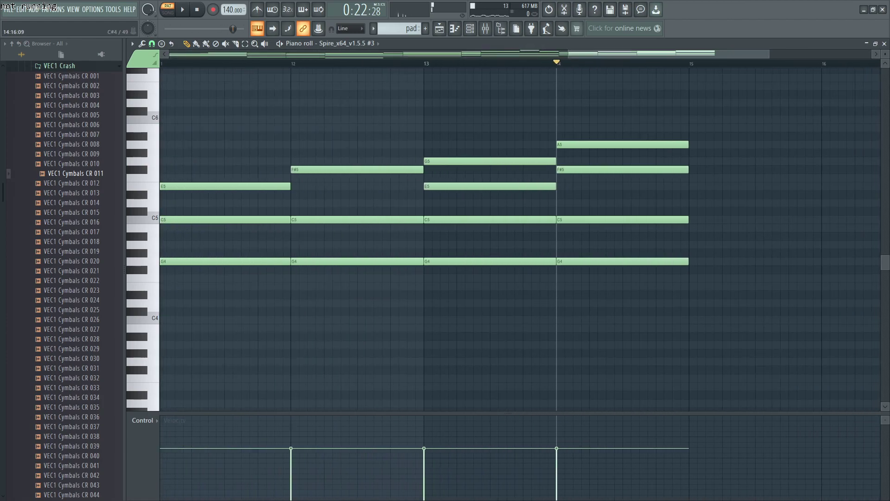
pyautogui.click(269, 63)
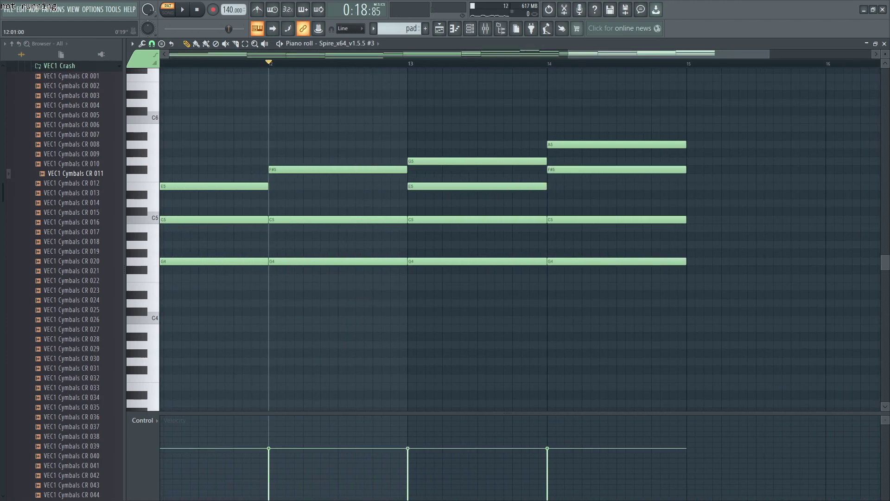
pyautogui.press('space')
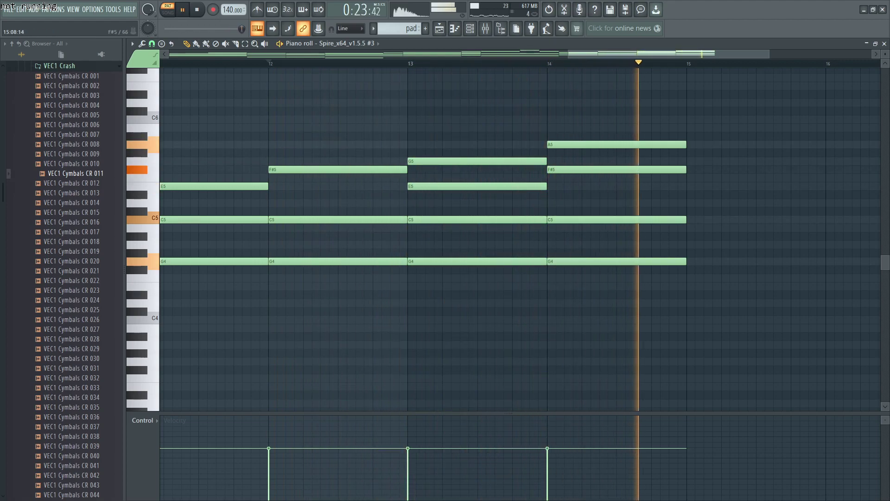
pyautogui.press('space')
# Add a one-bar chord of B5, G5, E5 and C5 at bar 15
pyautogui.scroll(4, 825, 178)
pyautogui.click(417, 127)
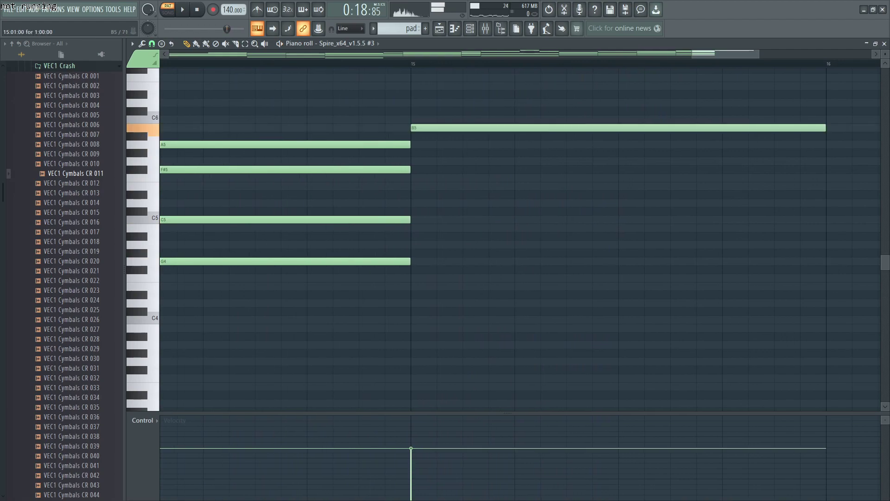
pyautogui.click(417, 161)
pyautogui.click(416, 187)
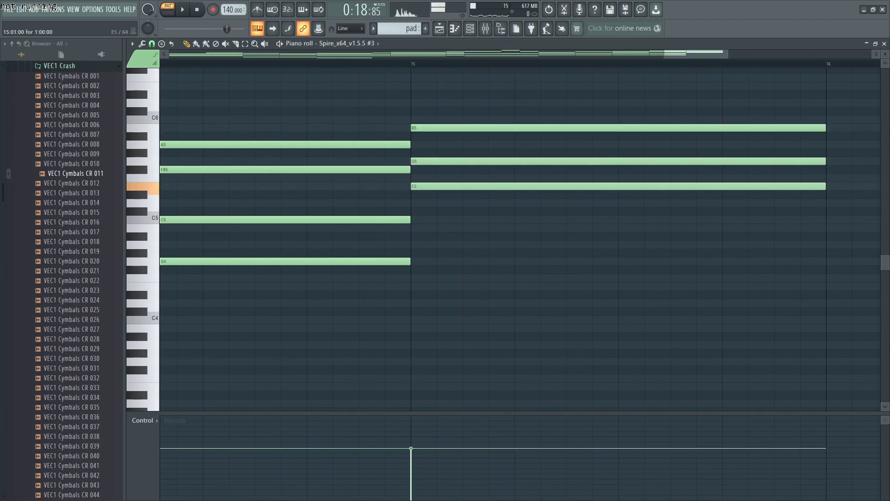
pyautogui.click(417, 219)
# Add a one-bar chord of A5, F#5, D5 and B4 at bar 16
pyautogui.scroll(-4, 498, 220)
pyautogui.scroll(3, 795, 220)
pyautogui.scroll(4, 509, 219)
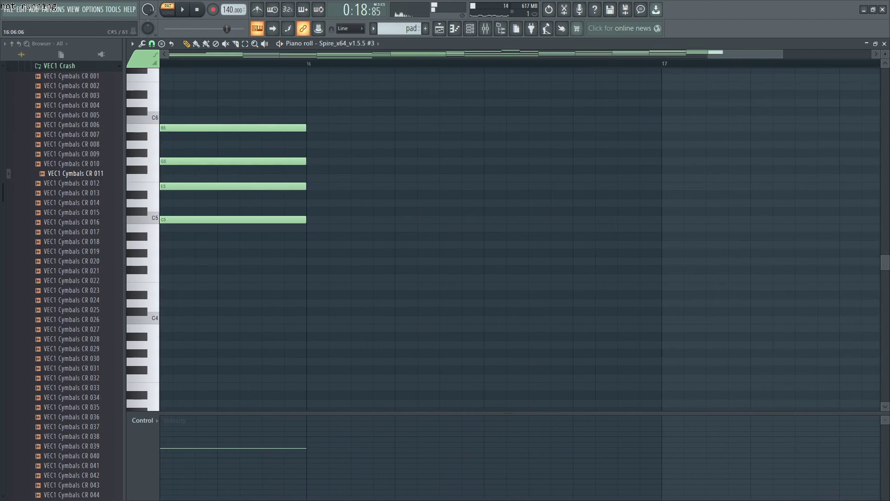
pyautogui.click(436, 227)
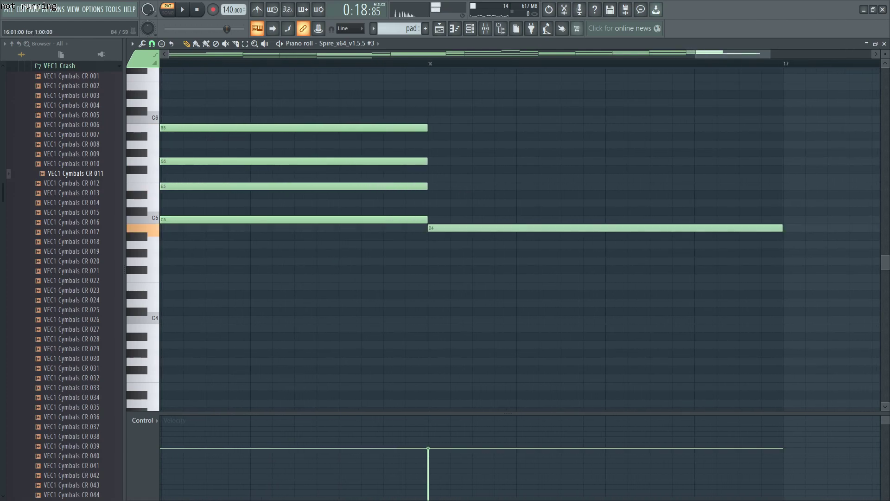
pyautogui.click(436, 202)
pyautogui.click(435, 170)
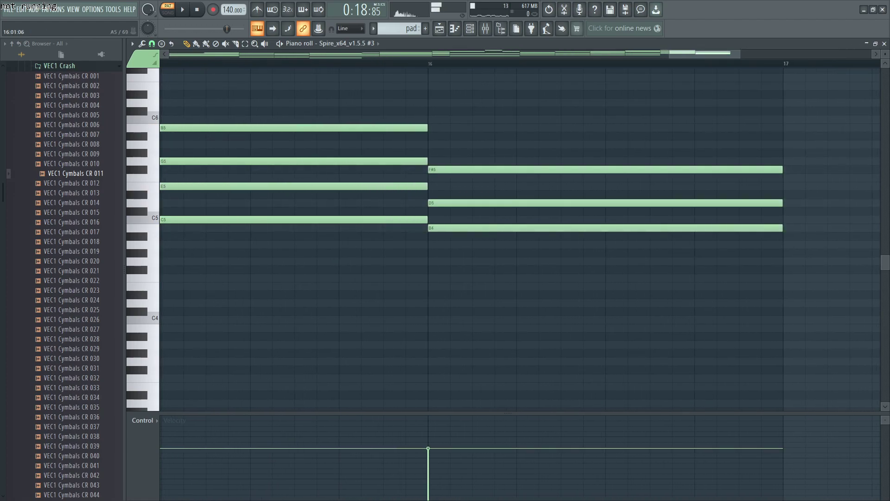
pyautogui.click(436, 144)
# Play the extended progression and select all of its notes from bar 1 through bar 16
pyautogui.scroll(-5, 510, 232)
pyautogui.press('space')
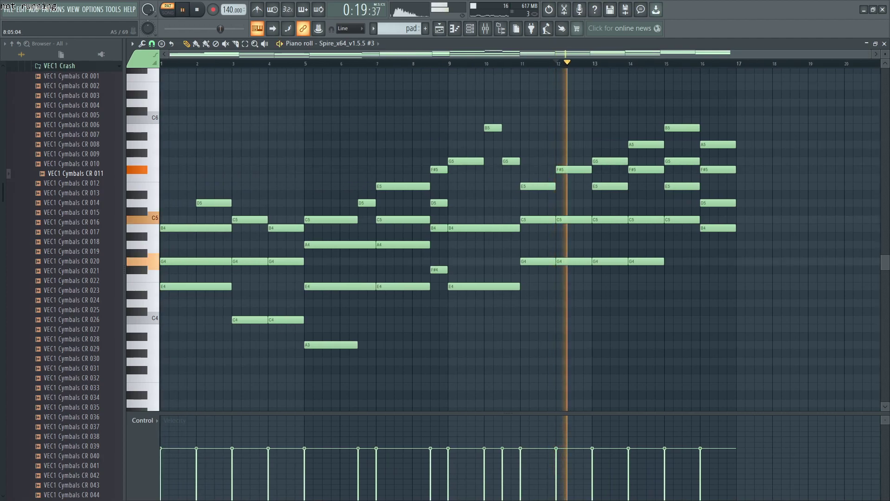
pyautogui.moveTo(721, 75); pyautogui.dragTo(160, 374)
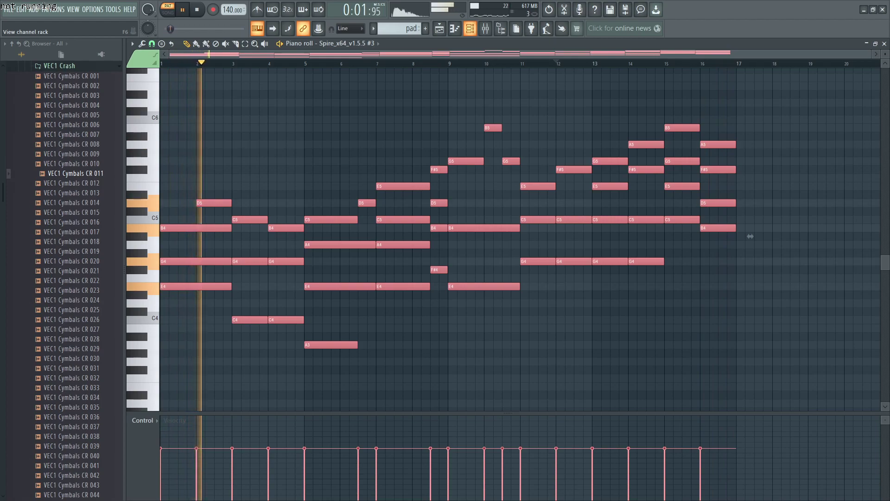
pyautogui.press('space')
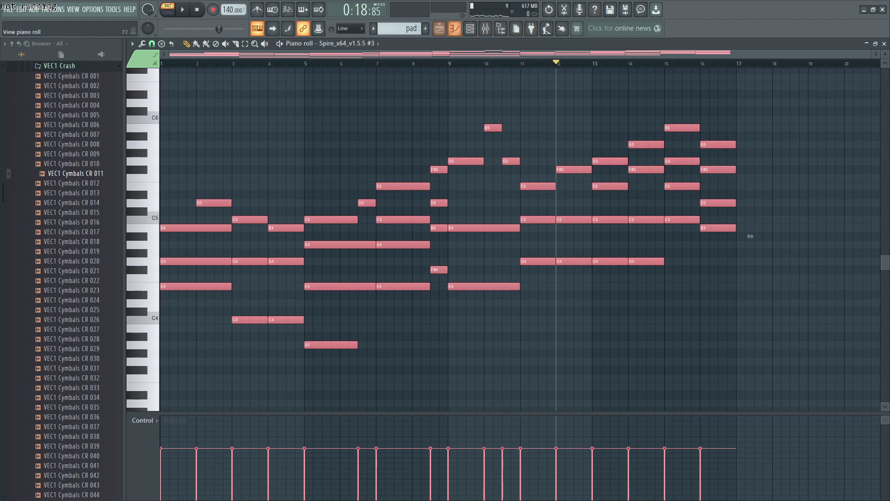
# Add another Spire_x64_v1.5.5 channel and load the factory pad preset PD Jupiter in it
pyautogui.click(469, 28)
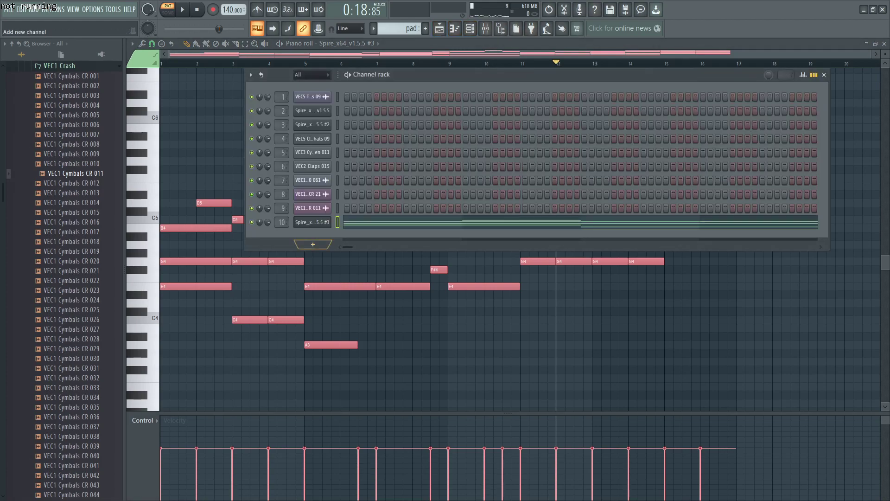
pyautogui.click(313, 244)
pyautogui.click(329, 382)
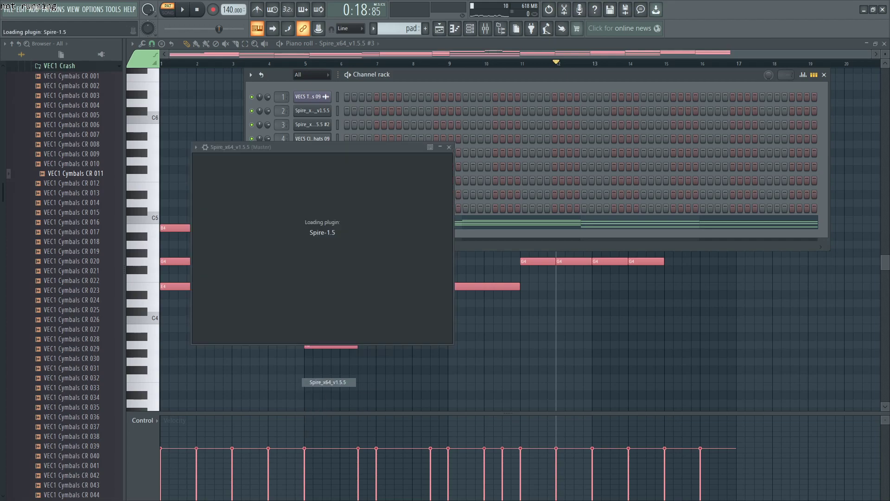
pyautogui.click(410, 173)
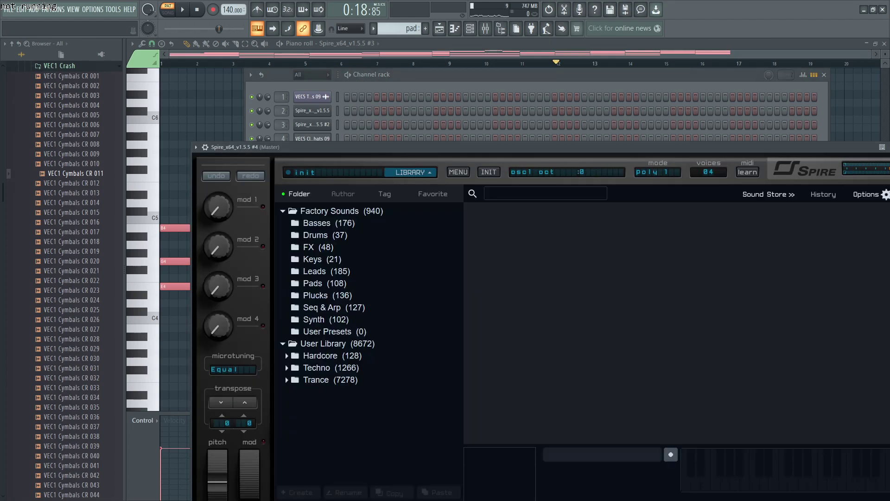
pyautogui.click(313, 283)
pyautogui.moveTo(371, 147); pyautogui.dragTo(251, 102)
pyautogui.click(674, 211)
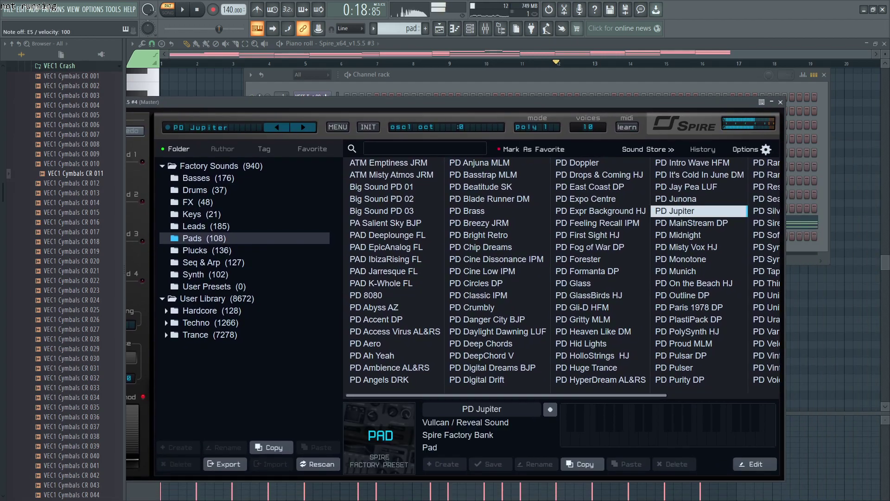
# Route the new Spire channel to mixer insert 9, and paste the chord progression into its piano roll for playback
pyautogui.click(273, 82)
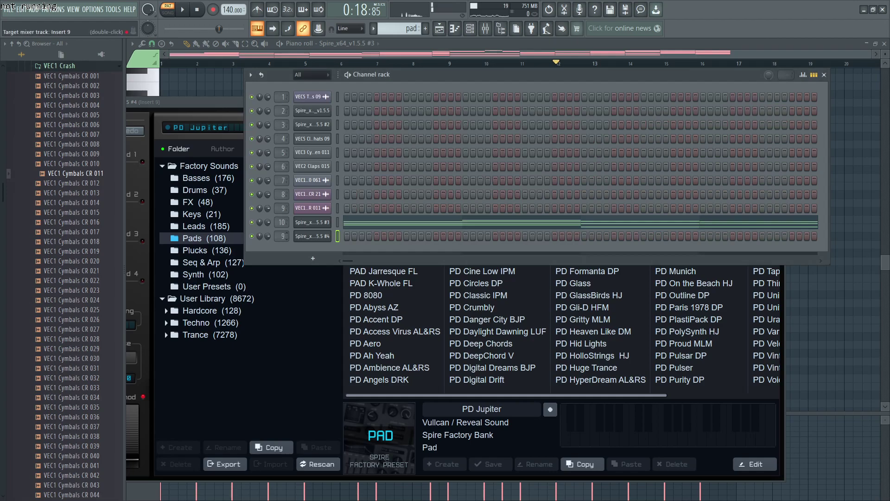
pyautogui.rightClick(314, 235)
pyautogui.click(355, 236)
pyautogui.hotkey('ctrl', 'v')
pyautogui.press('space')
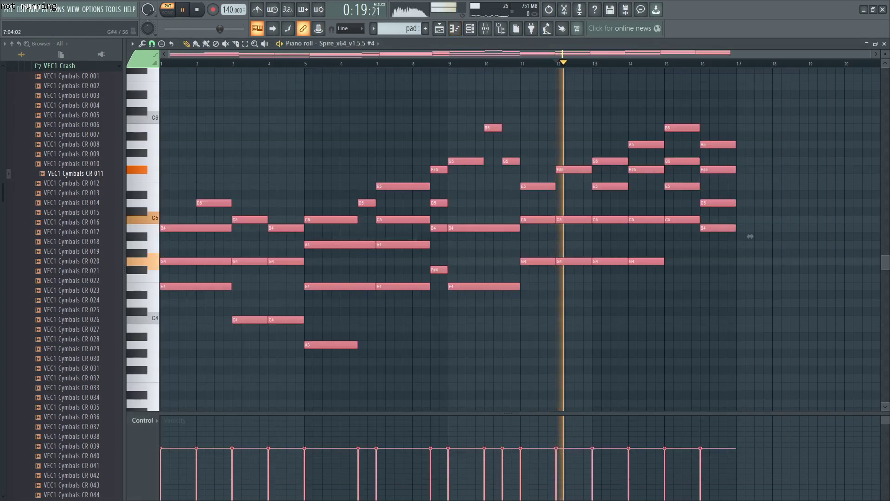
# Change the newest Spire channel's sound to the factory pad preset PD MainStream DP
pyautogui.press('F6')
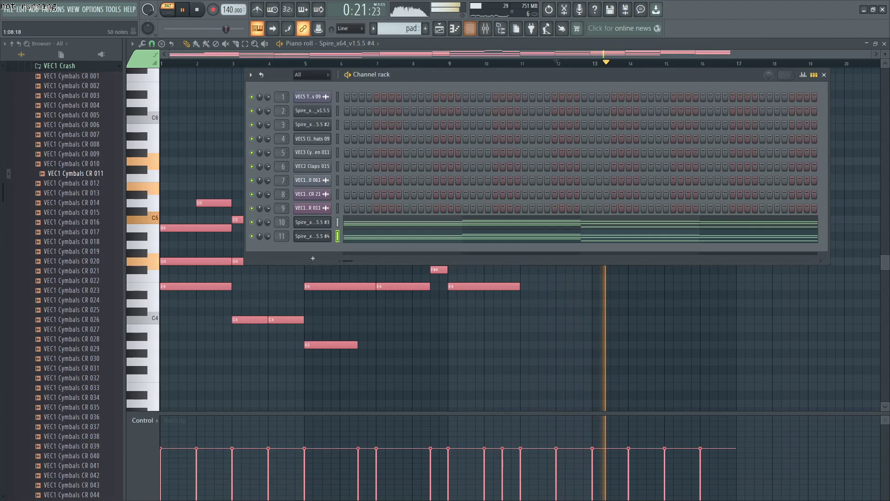
pyautogui.click(312, 236)
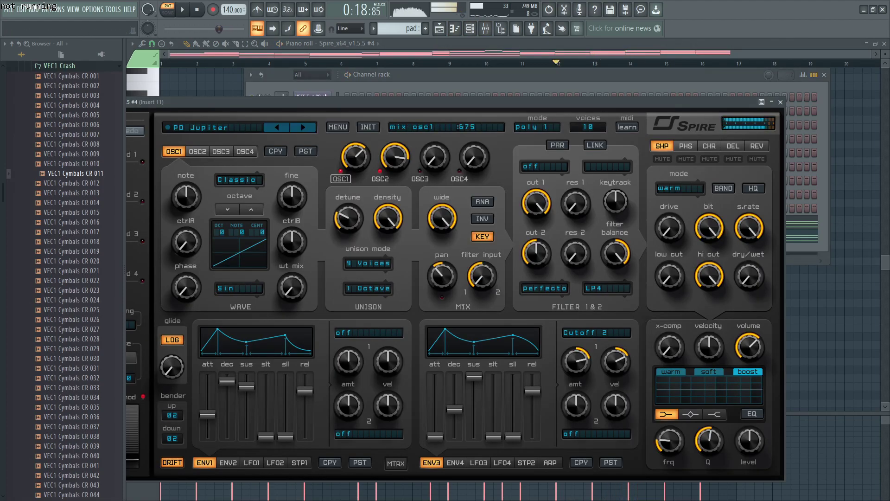
pyautogui.click(485, 29)
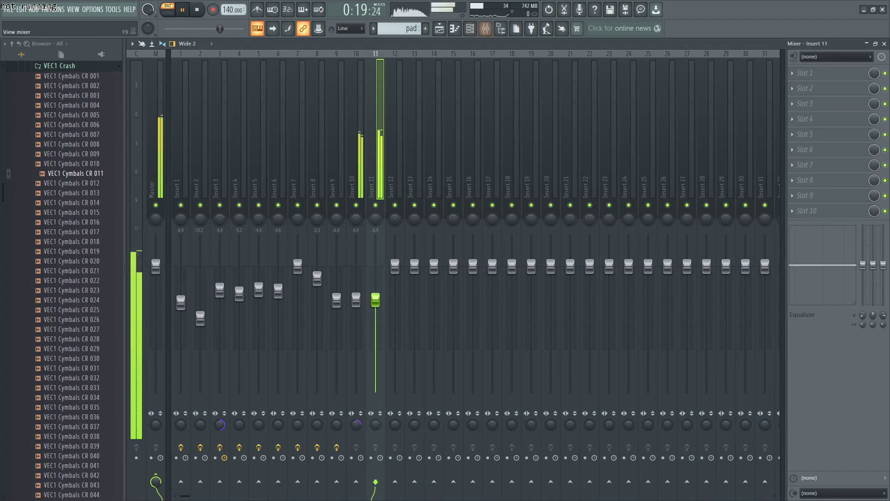
pyautogui.click(470, 28)
pyautogui.click(312, 236)
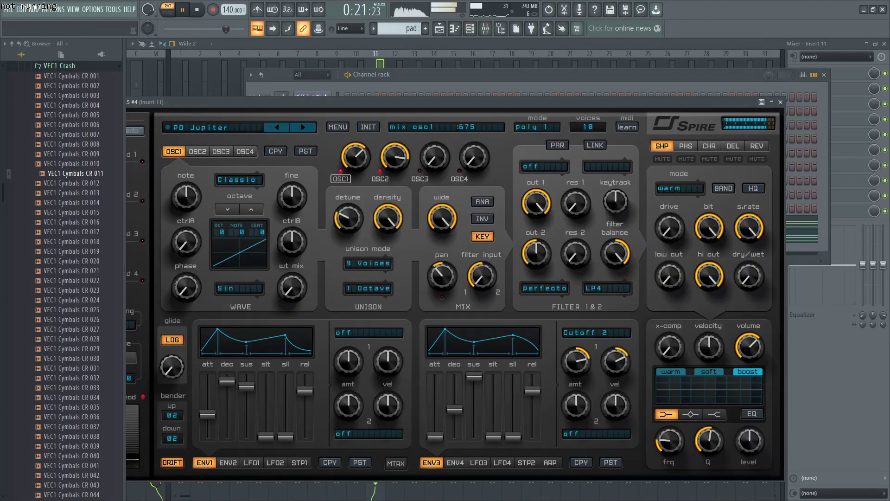
pyautogui.click(303, 127)
pyautogui.click(217, 128)
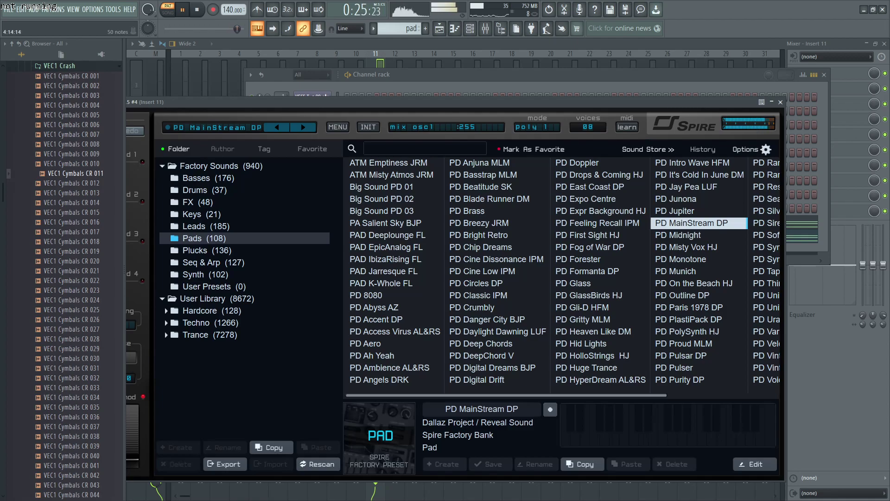
# Transpose the whole chord progression of the newest Spire channel up one octave in its piano roll
pyautogui.click(800, 237)
pyautogui.scroll(-8, 800, 237)
pyautogui.scroll(4, 800, 223)
pyautogui.moveTo(800, 154); pyautogui.dragTo(158, 497)
pyautogui.moveTo(201, 242); pyautogui.dragTo(201, 145)
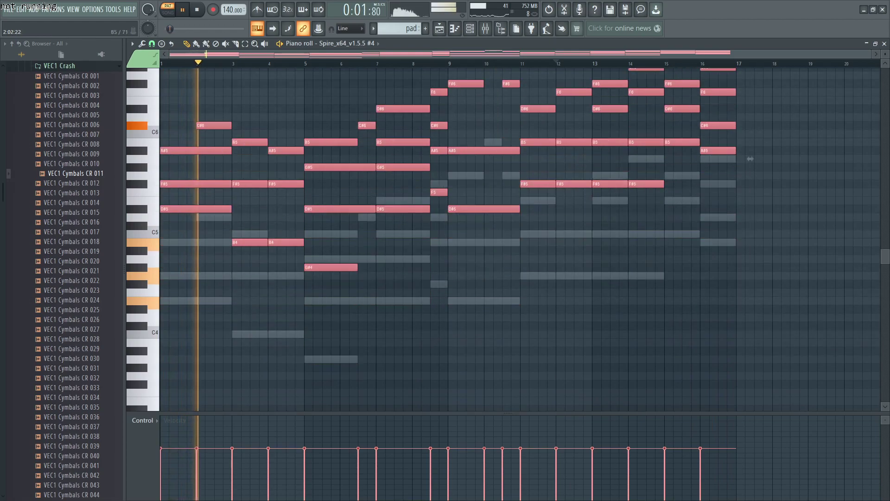
pyautogui.moveTo(750, 158); pyautogui.dragTo(750, 151)
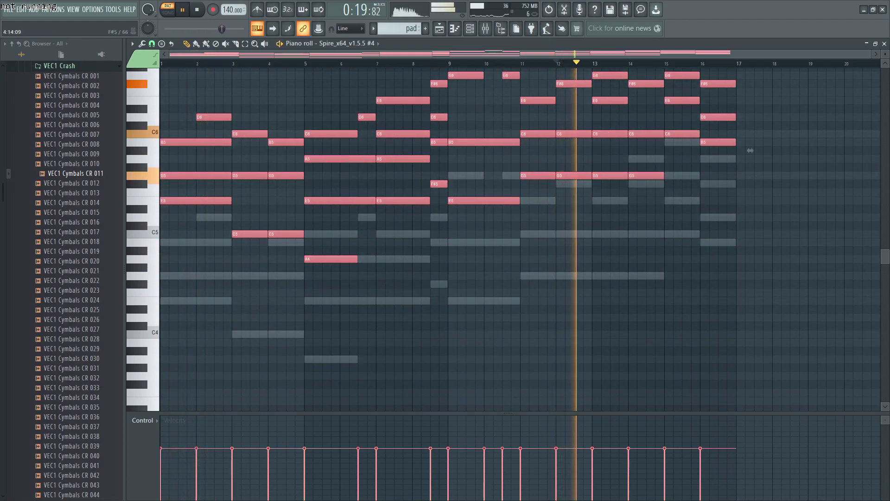
pyautogui.scroll(4, 298, 184)
# Add Fruity Parametric EQ 2 to mixer insert 11, lower band 1, set band 2 to high pass, and slightly lower band 7
pyautogui.click(470, 29)
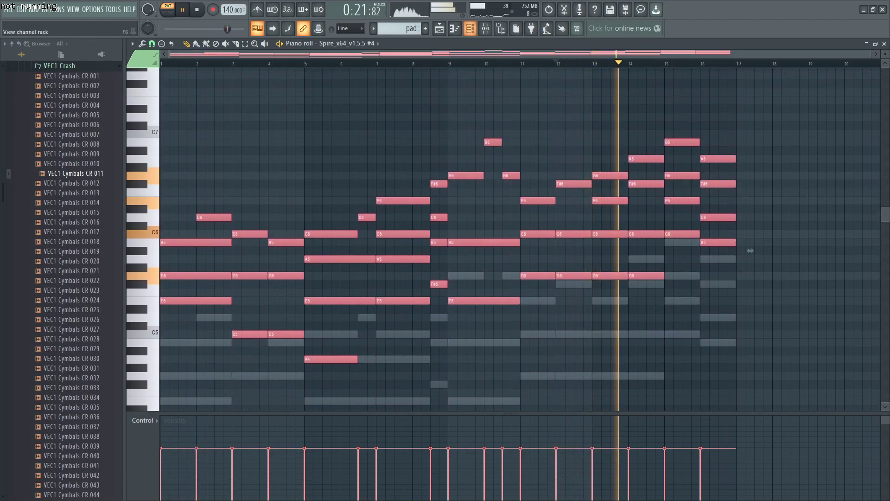
pyautogui.click(486, 28)
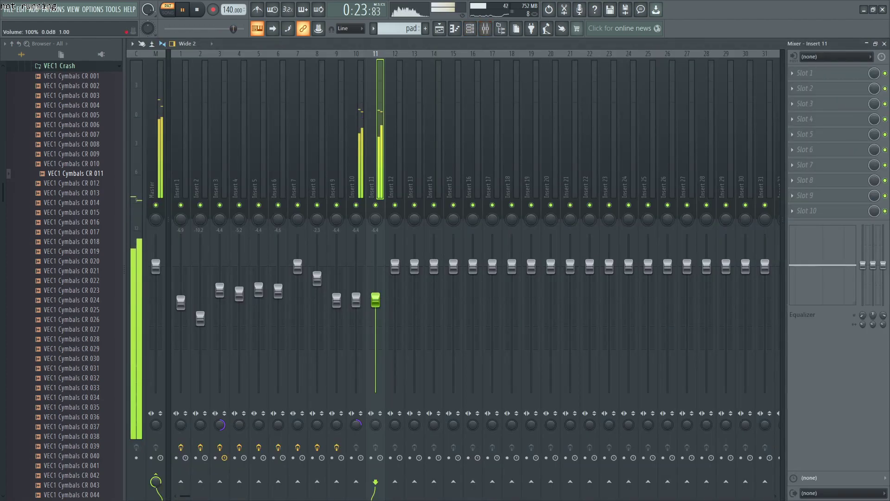
pyautogui.click(807, 73)
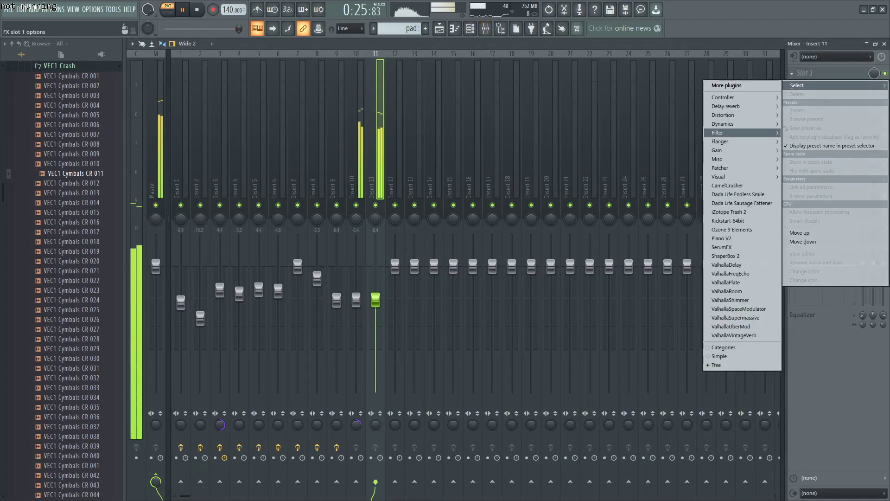
pyautogui.moveTo(740, 131)
pyautogui.click(670, 168)
pyautogui.moveTo(174, 162); pyautogui.dragTo(208, 203)
pyautogui.rightClick(194, 162)
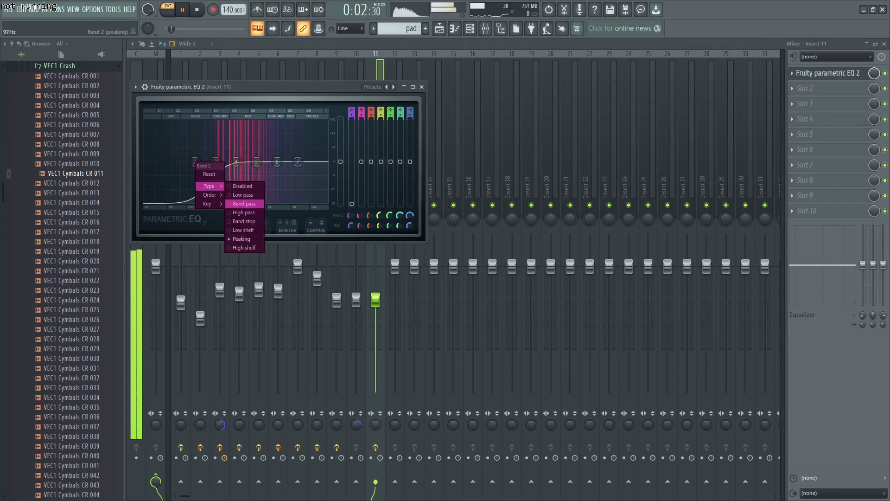
pyautogui.click(244, 211)
pyautogui.moveTo(297, 161); pyautogui.dragTo(304, 167)
pyautogui.click(421, 86)
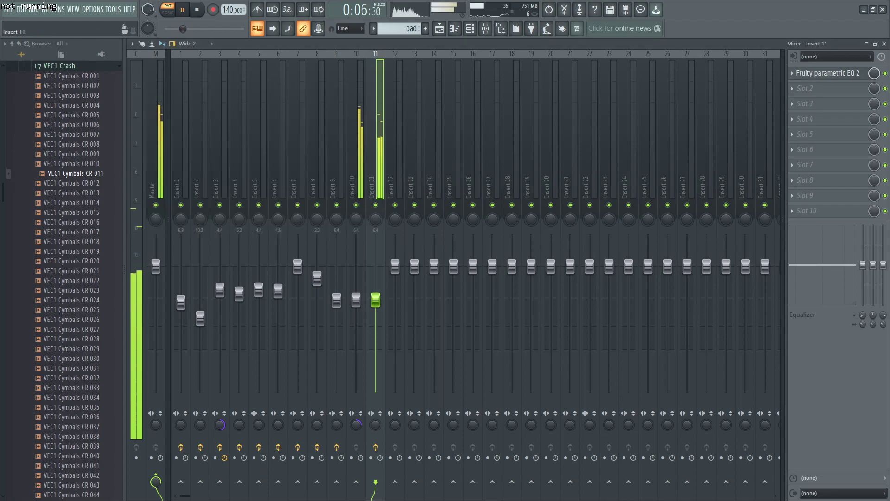
# Add Fruity Parametric EQ 2 to mixer insert 10 and pull down band 1 for the lows and band 7 for the highs
pyautogui.click(356, 135)
pyautogui.click(806, 73)
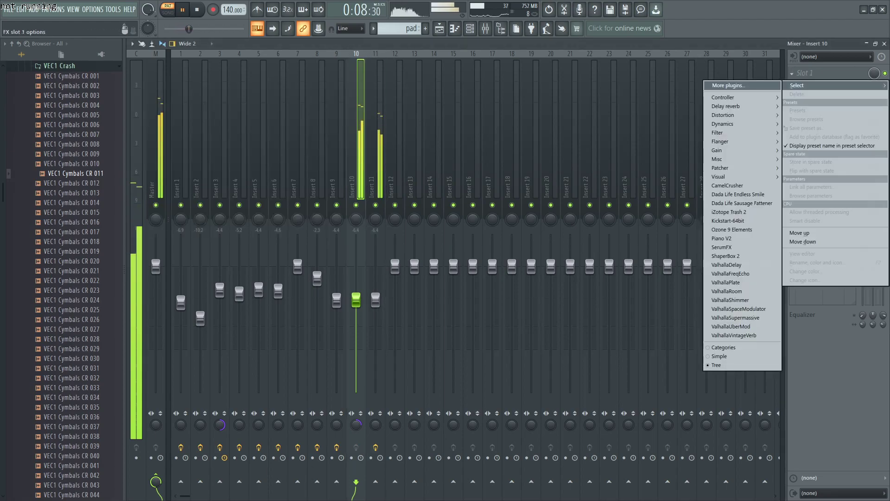
pyautogui.moveTo(741, 132)
pyautogui.click(669, 168)
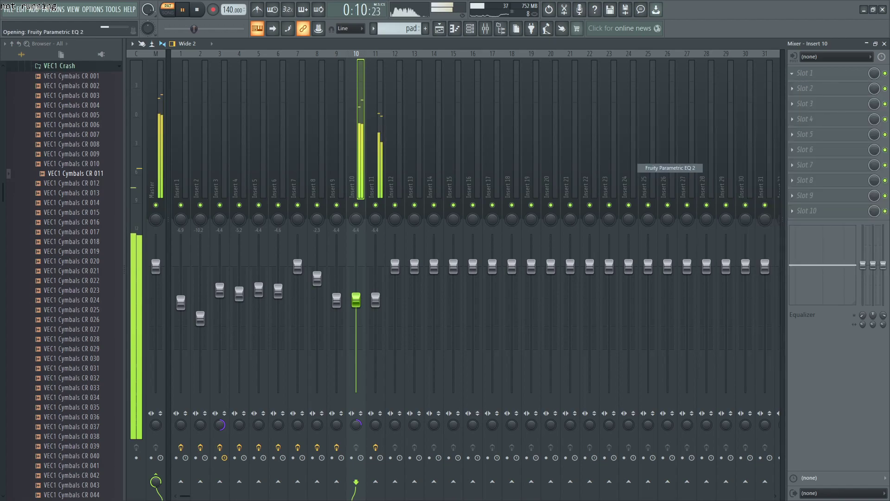
pyautogui.moveTo(253, 274); pyautogui.dragTo(251, 274)
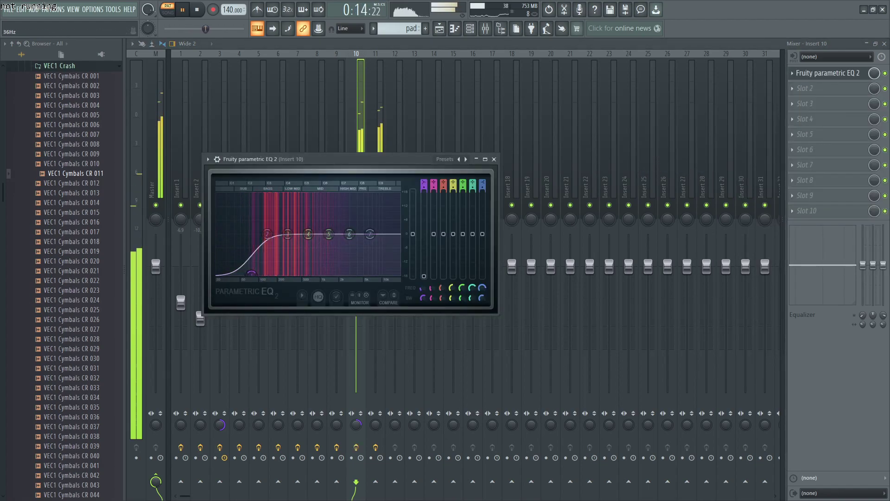
pyautogui.moveTo(366, 246); pyautogui.dragTo(349, 261)
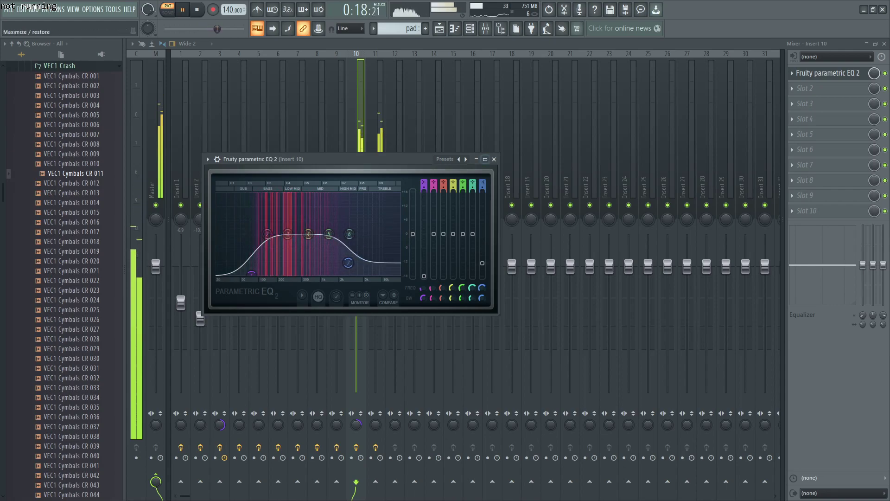
pyautogui.click(494, 159)
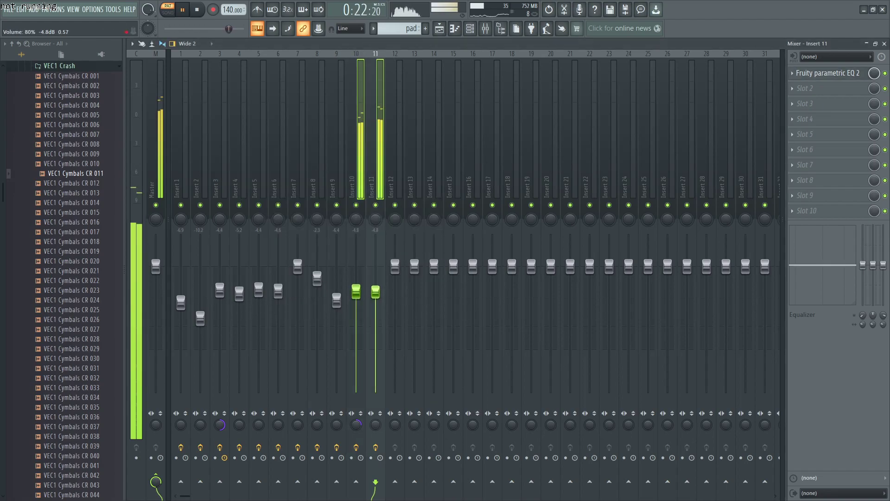
# Set band 2 of insert 10's Fruity Parametric EQ 2 to high pass for a steeper low cut
pyautogui.click(357, 177)
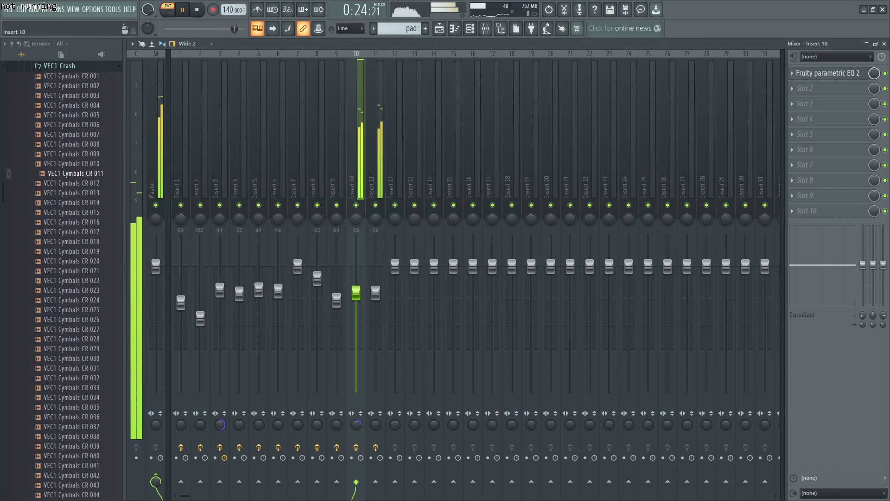
pyautogui.click(825, 72)
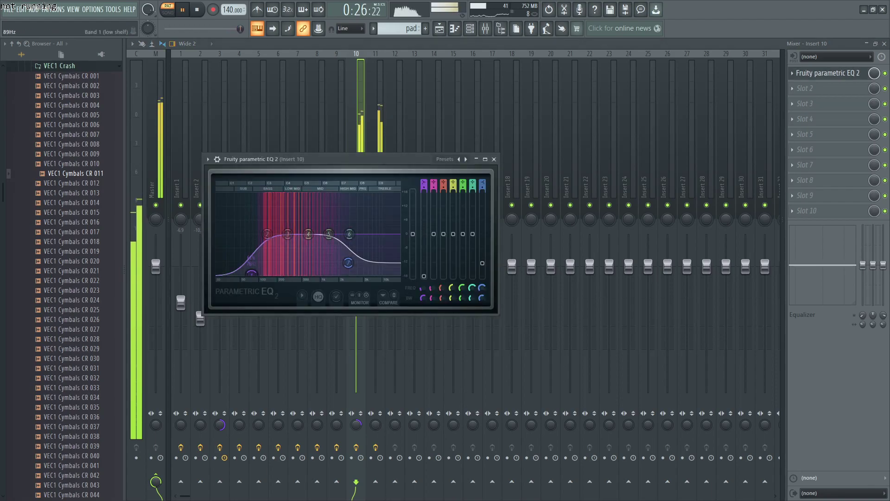
pyautogui.rightClick(267, 233)
pyautogui.moveTo(280, 258)
pyautogui.click(317, 284)
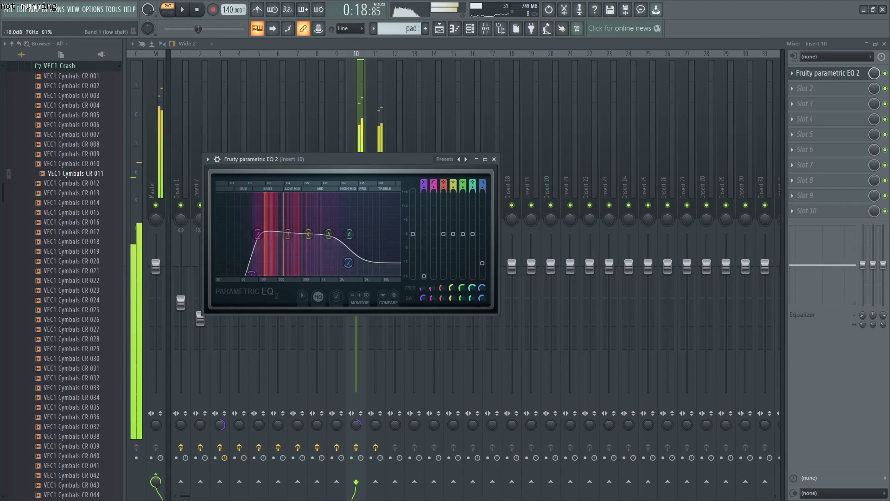
pyautogui.press('Escape')
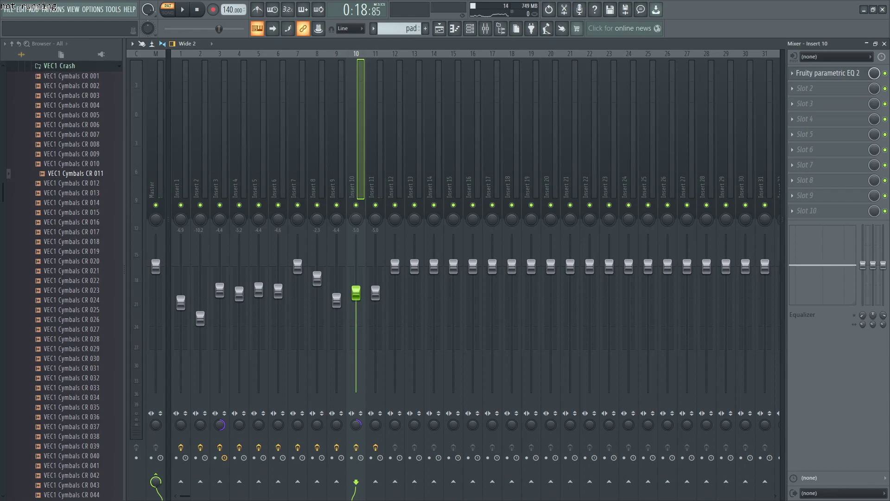
pyautogui.press('super')
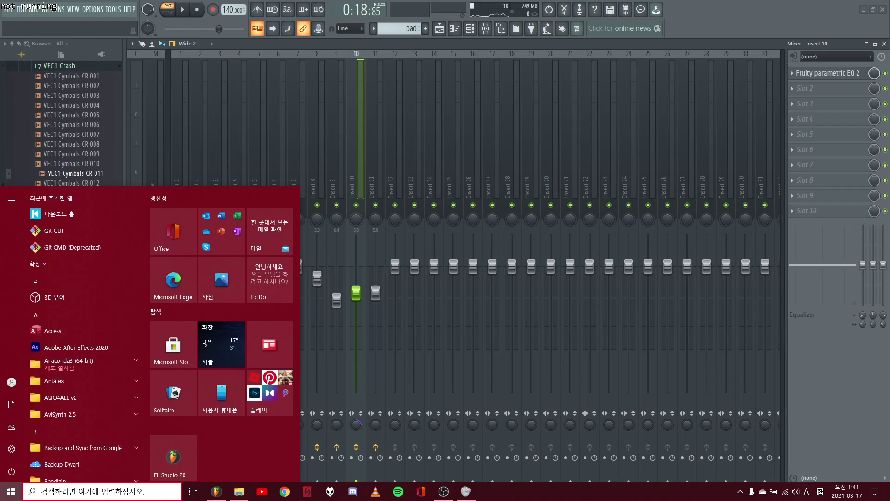
pyautogui.press('Escape')
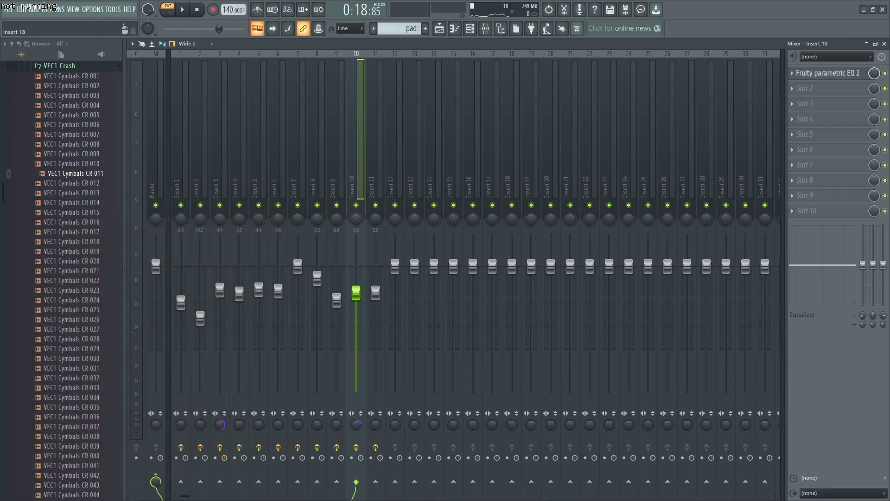
# Position the pad clip at bar 17 on playlist track 6 and start playback in song mode
pyautogui.click(439, 29)
pyautogui.press('super')
pyautogui.press('Escape')
pyautogui.moveTo(618, 211); pyautogui.dragTo(578, 212)
pyautogui.click(566, 63)
pyautogui.press('l')
pyautogui.press('space')
# Duplicate the clips on tracks 1 to 4 from bars 1-16 into bars 17-32, and check the mixer levels during playback
pyautogui.scroll(-3, 482, 134)
pyautogui.scroll(4, 464, 134)
pyautogui.scroll(-3, 456, 135)
pyautogui.moveTo(483, 160); pyautogui.dragTo(256, 80)
pyautogui.hotkey('ctrl', 'b')
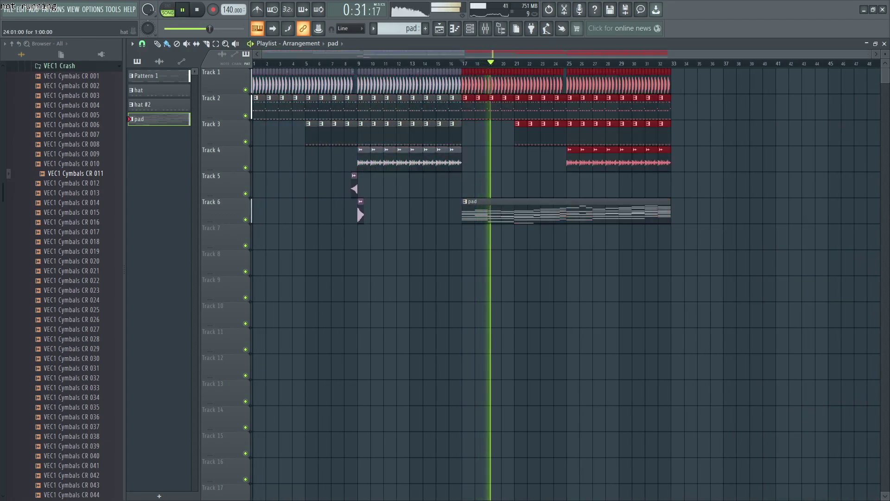
pyautogui.press('F9')
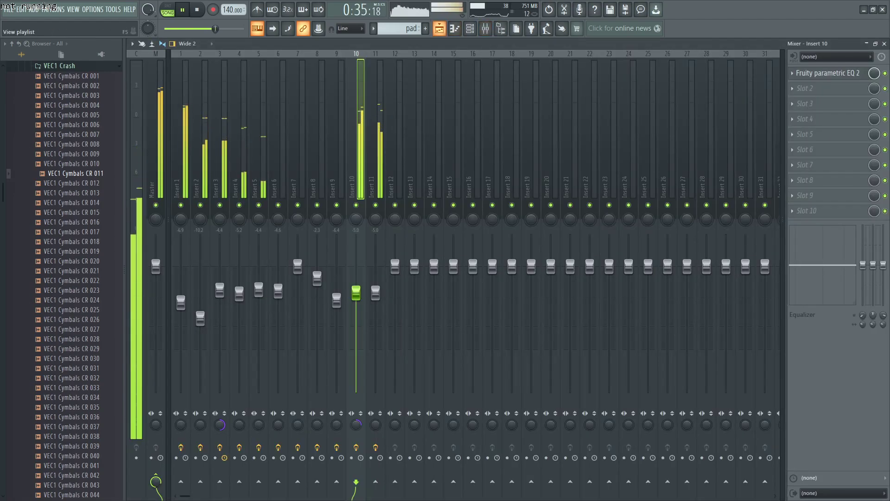
pyautogui.press('F5')
pyautogui.press('space')
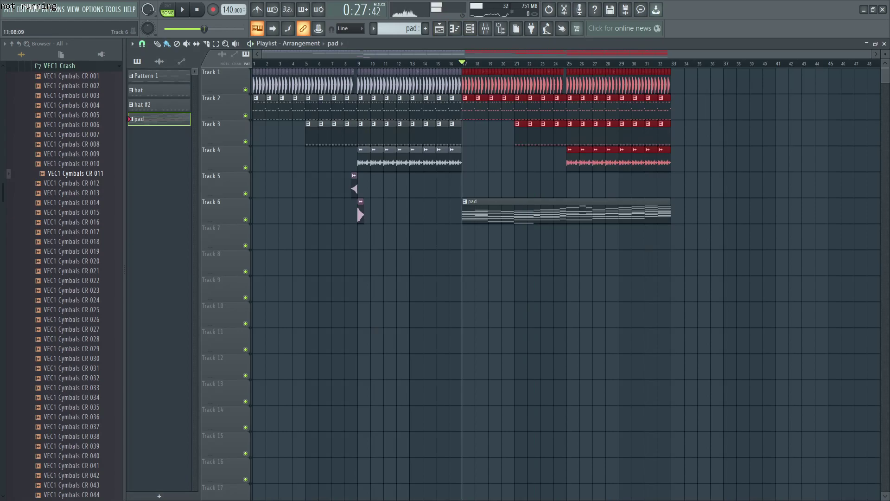
# Clone the pad pattern and delete all Spire_x64_v1.5.5 #3 notes from the copy
pyautogui.rightClick(163, 119)
pyautogui.click(185, 228)
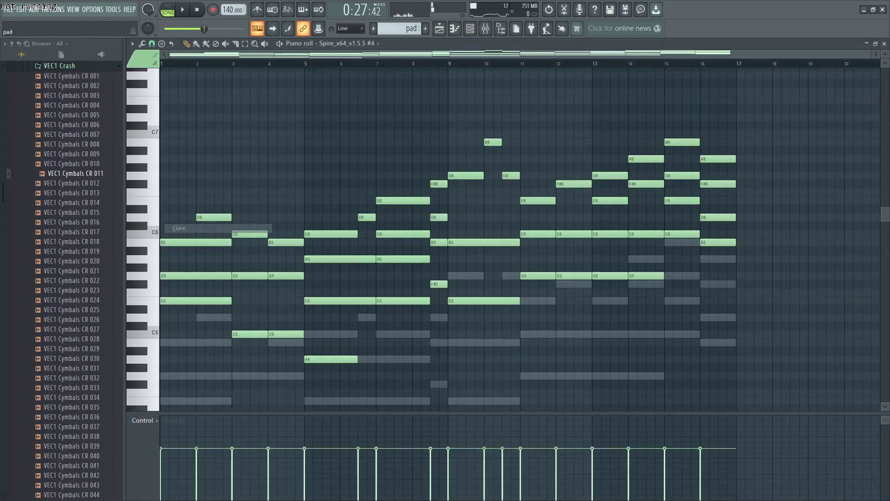
pyautogui.press('F5')
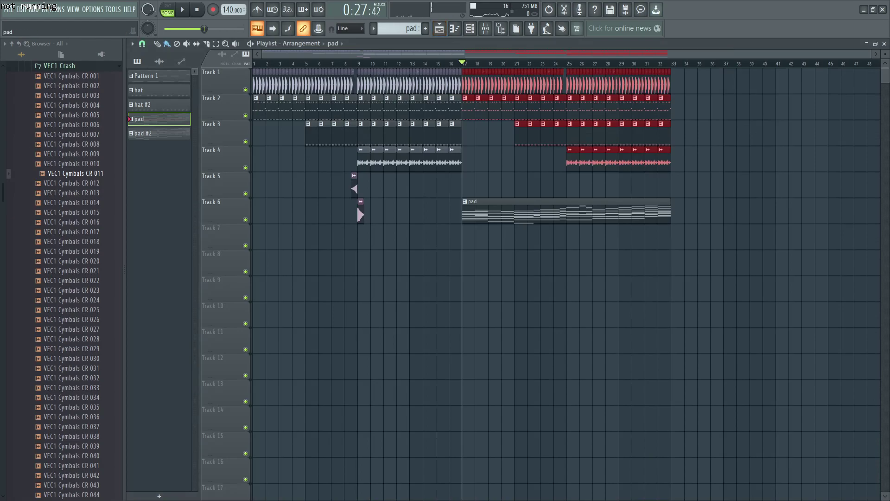
pyautogui.doubleClick(149, 134)
pyautogui.scroll(-6, 749, 210)
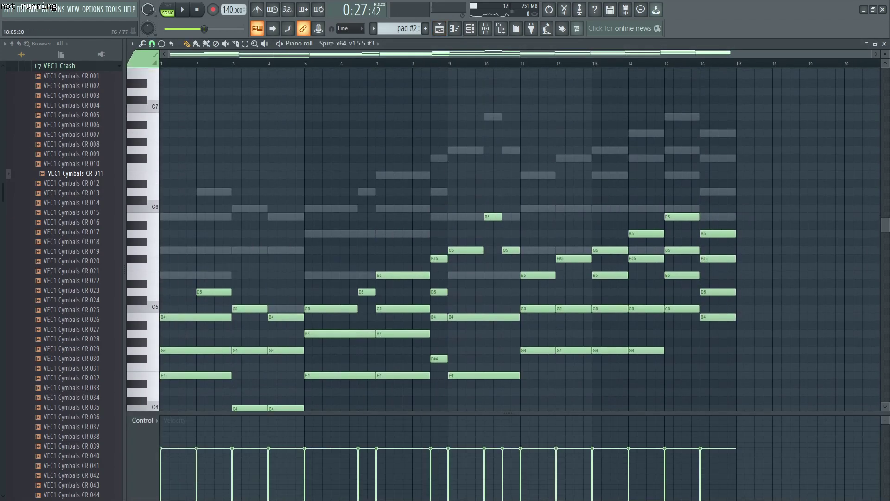
pyautogui.hotkey('ctrl', 'a')
pyautogui.scroll(-1, 750, 210)
pyautogui.press('Delete')
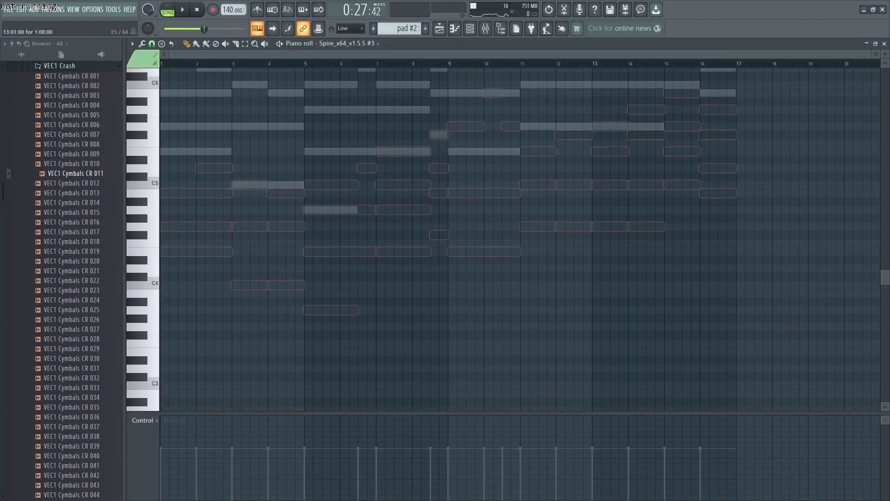
# Replace the track 6 pad clip at bar 17 with pad #2, and loop bars 17 through 32 during playback
pyautogui.press('F5')
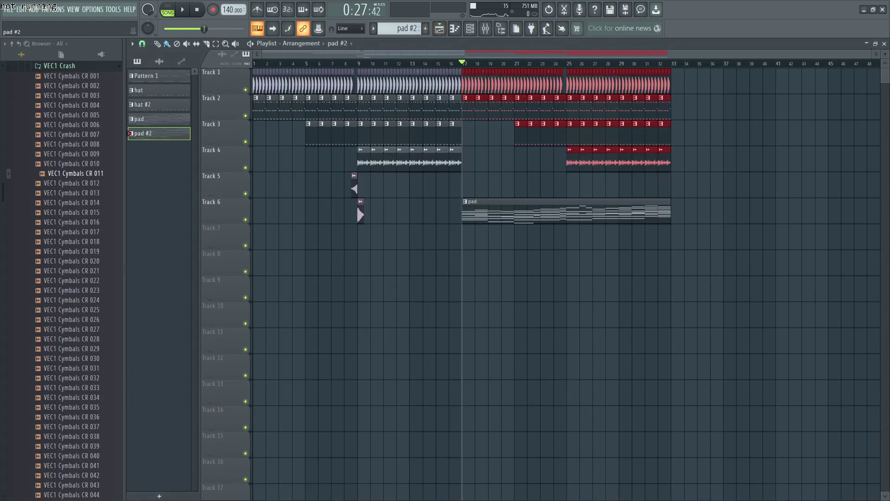
pyautogui.rightClick(468, 212)
pyautogui.click(468, 212)
pyautogui.press('space')
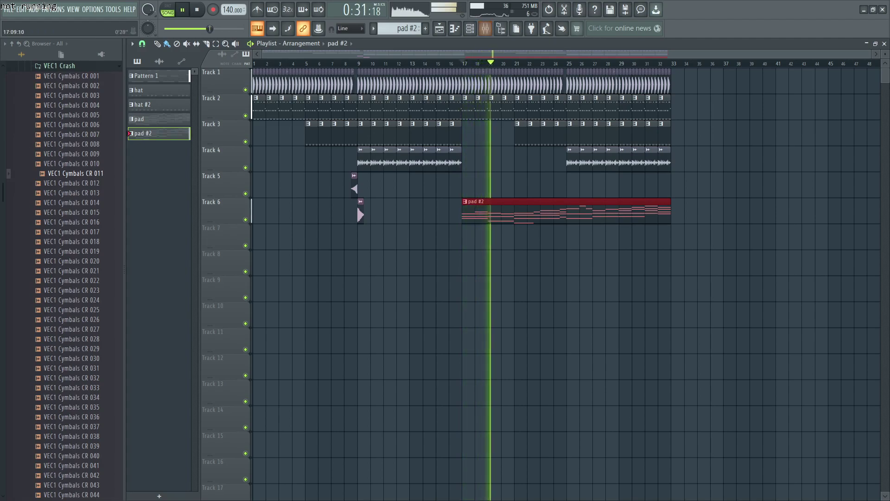
pyautogui.moveTo(465, 63); pyautogui.dragTo(668, 63)
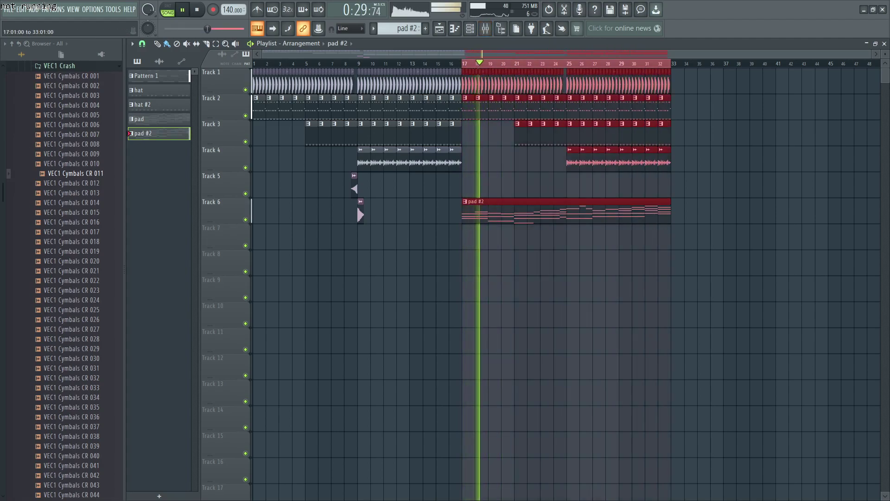
# Solo mixer insert 11 and load Fruity Filter into its second effect slot
pyautogui.press('F9')
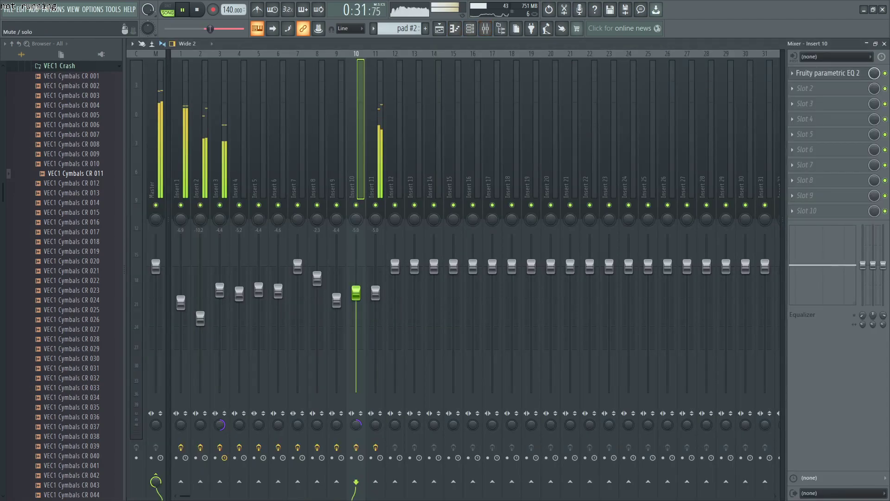
pyautogui.click(376, 185)
pyautogui.click(792, 88)
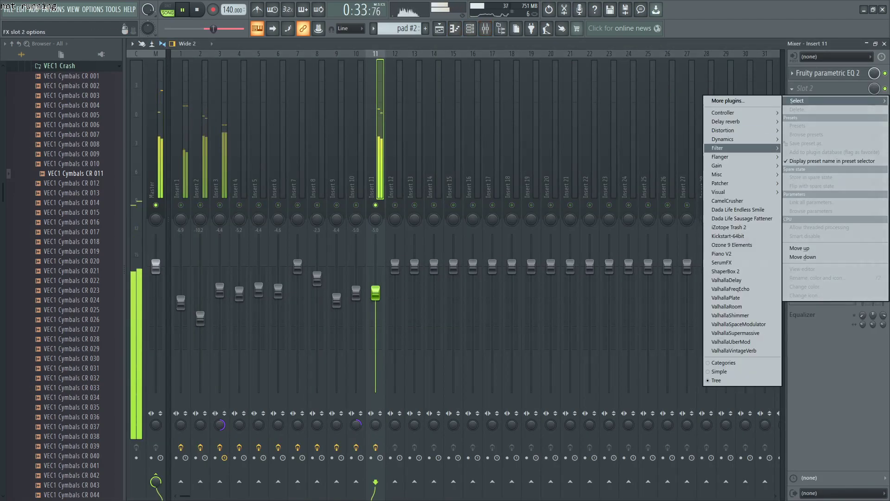
pyautogui.moveTo(742, 148)
pyautogui.click(667, 157)
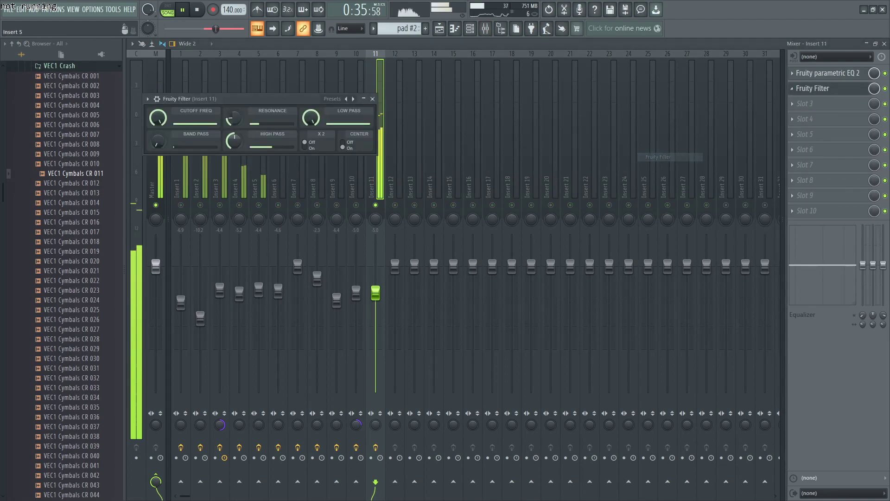
# Lower the Fruity Filter cutoff, create its automation clip over bars 17 to 32, and shape it as a gradually rising curve
pyautogui.moveTo(157, 118); pyautogui.dragTo(156, 128)
pyautogui.rightClick(156, 118)
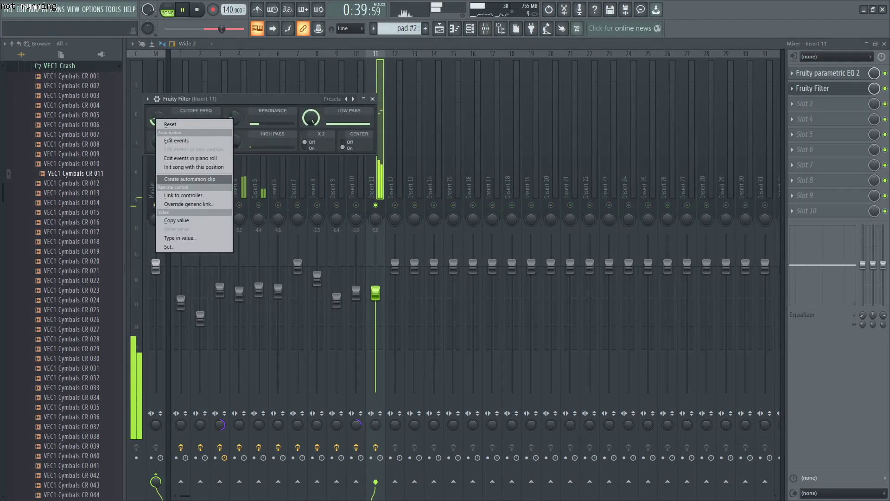
pyautogui.click(185, 179)
pyautogui.click(257, 28)
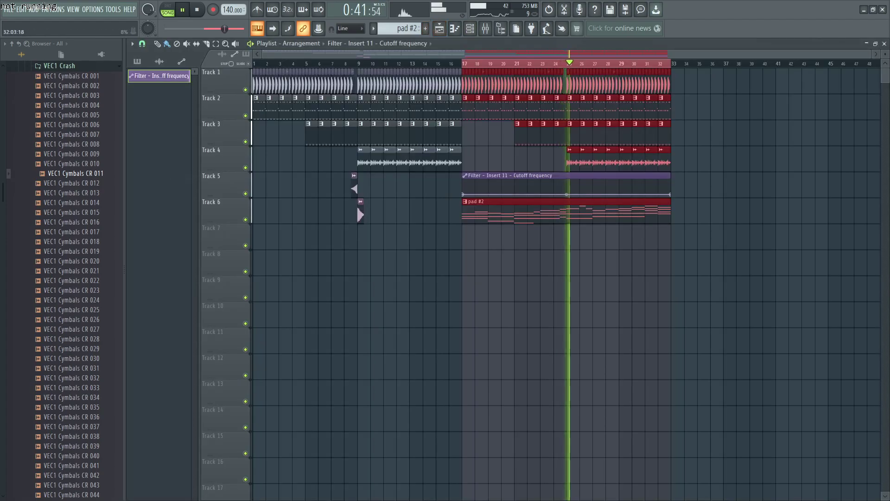
pyautogui.moveTo(566, 187); pyautogui.dragTo(566, 191)
pyautogui.hotkey('ctrl', 'd')
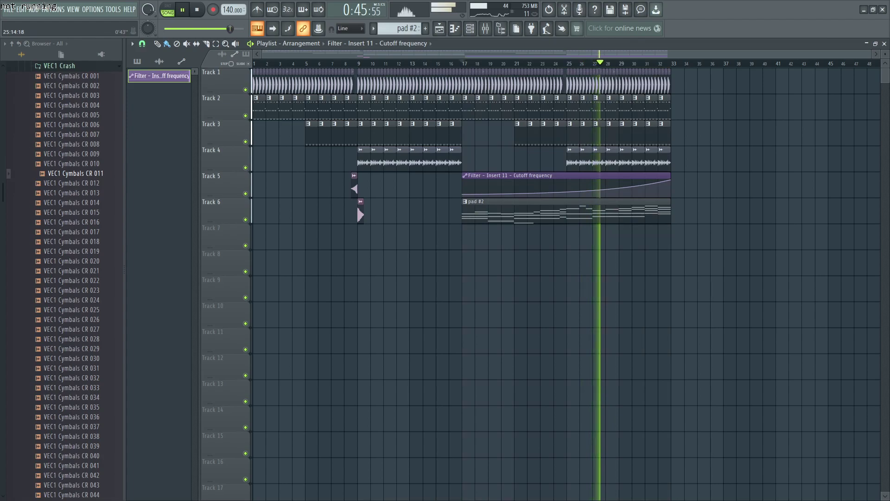
# Play back the bar 17 to 32 section to check the filter sweep and the mixer levels
pyautogui.click(617, 63)
pyautogui.press('F9')
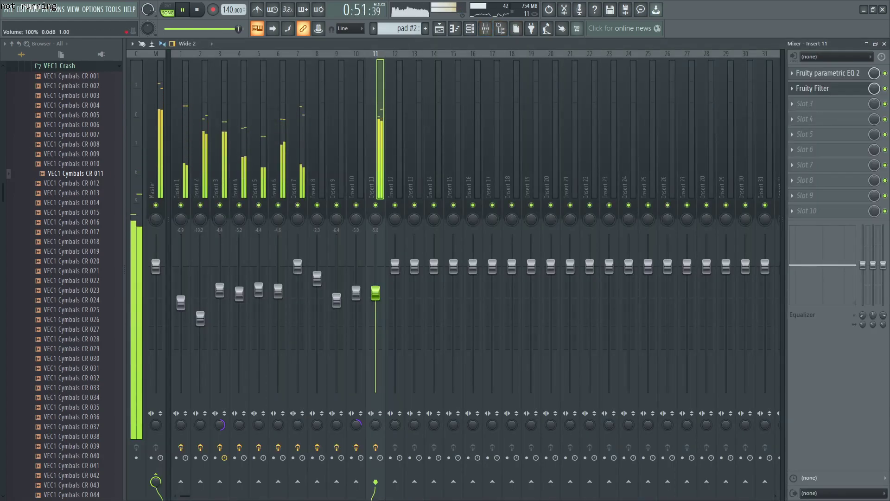
pyautogui.click(257, 29)
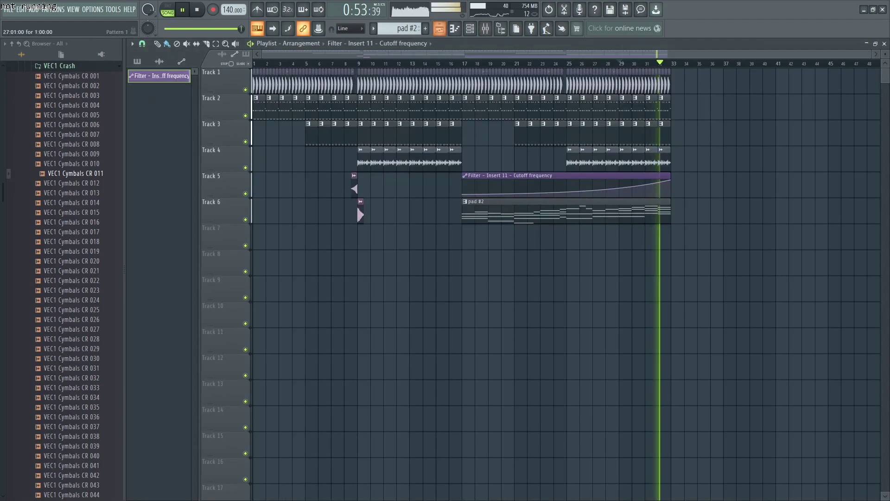
pyautogui.scroll(-5, 668, 132)
pyautogui.click(448, 64)
pyautogui.scroll(5, 462, 81)
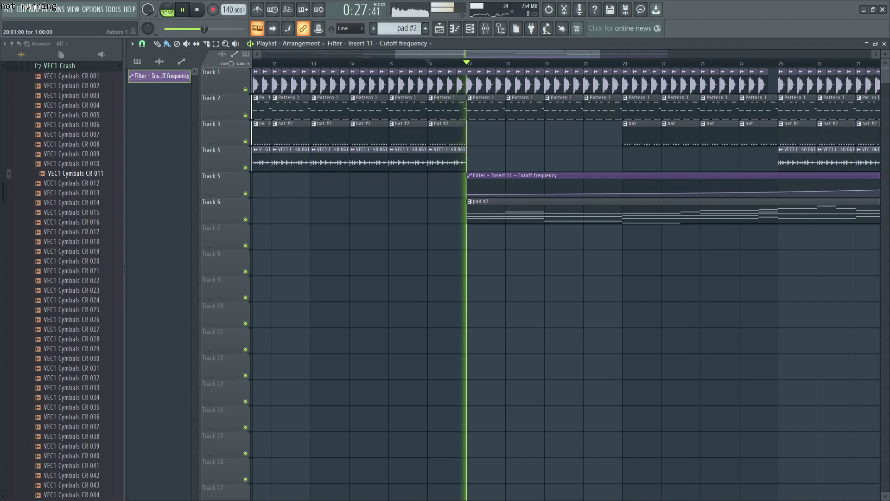
pyautogui.scroll(-4, 543, 133)
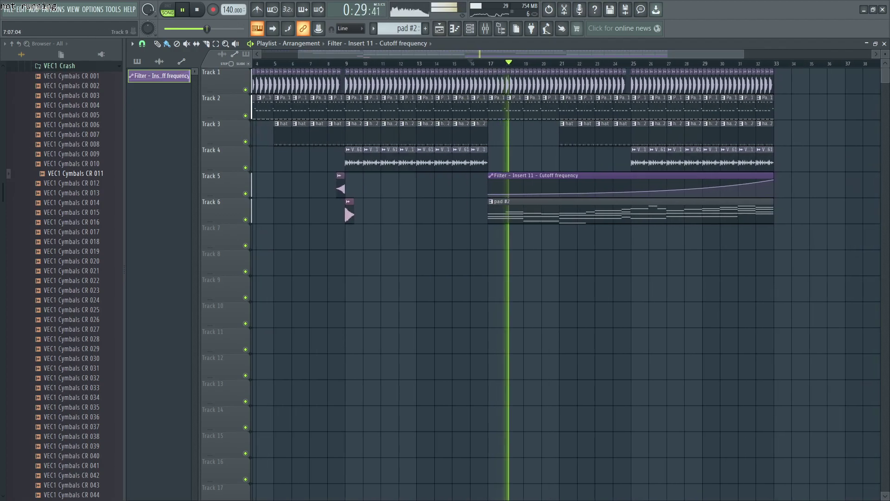
# Browse the Vengeance samples, collapsing the VEC1 Close HH folder and opening the Essential Club Sounds vol.5 pack
pyautogui.scroll(5, 69, 195)
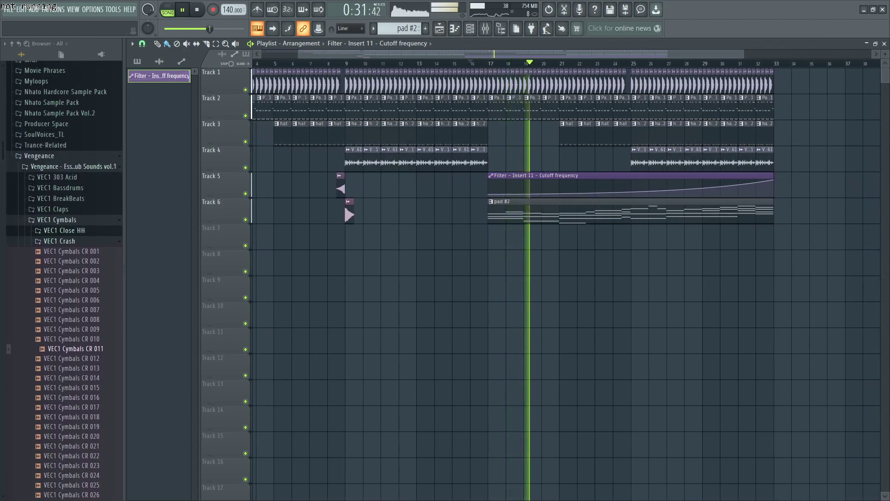
pyautogui.click(64, 231)
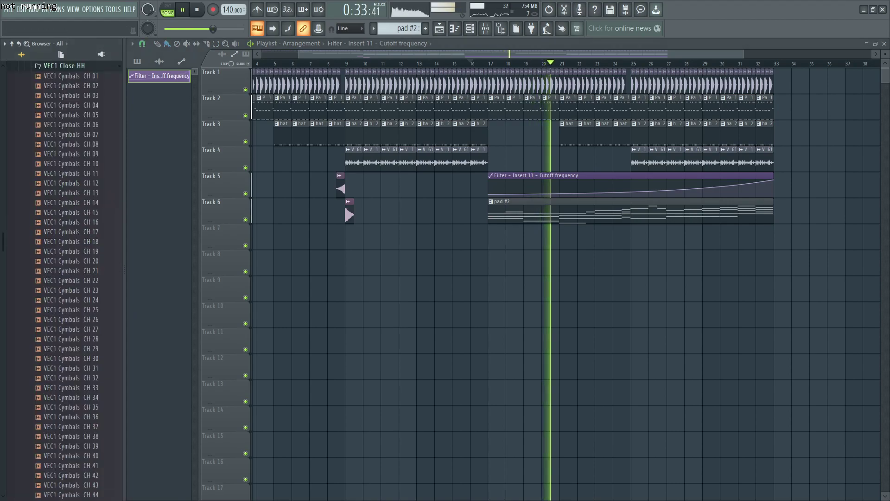
pyautogui.click(64, 67)
pyautogui.scroll(3, 64, 66)
pyautogui.click(74, 415)
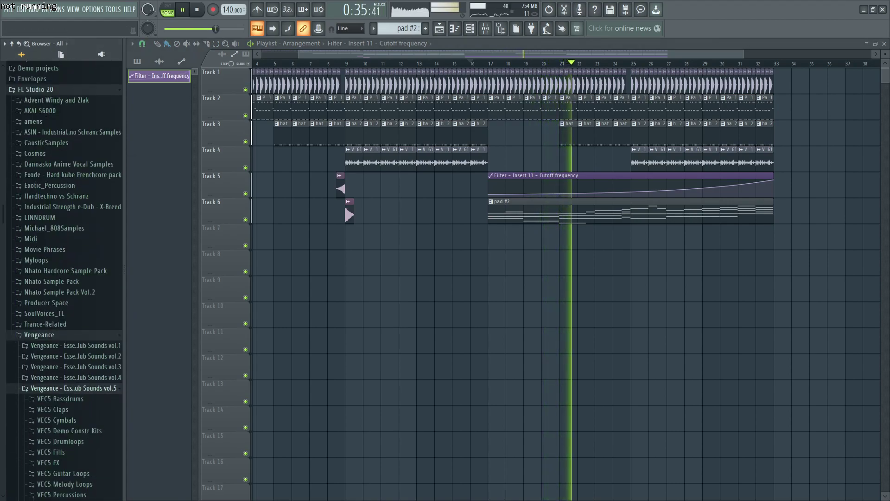
# Loop playback over bar 16 and load Kickstart-64bit into the third effect slot of mixer insert 11
pyautogui.click(484, 28)
pyautogui.click(485, 29)
pyautogui.click(477, 63)
pyautogui.click(469, 63)
pyautogui.click(484, 28)
pyautogui.click(816, 103)
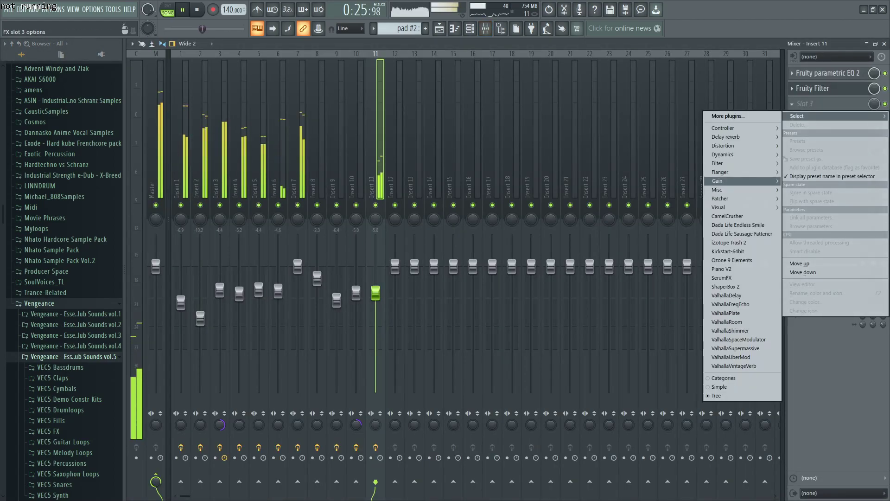
pyautogui.moveTo(742, 163)
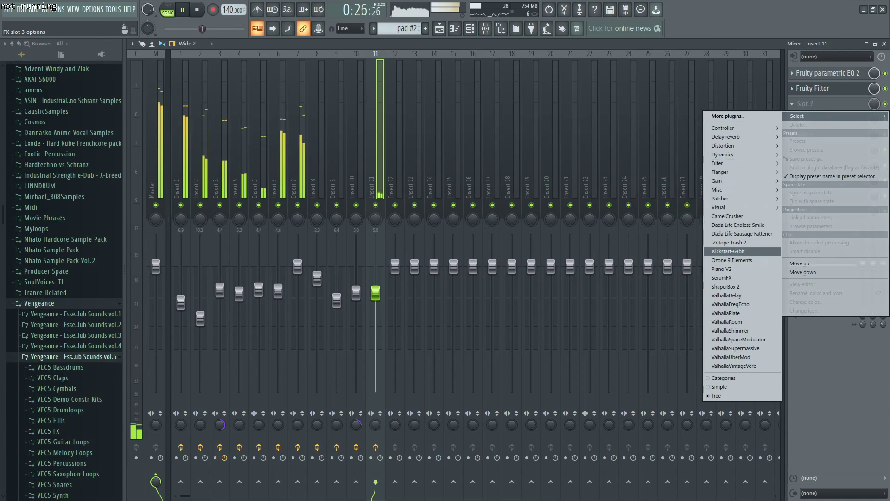
pyautogui.click(728, 251)
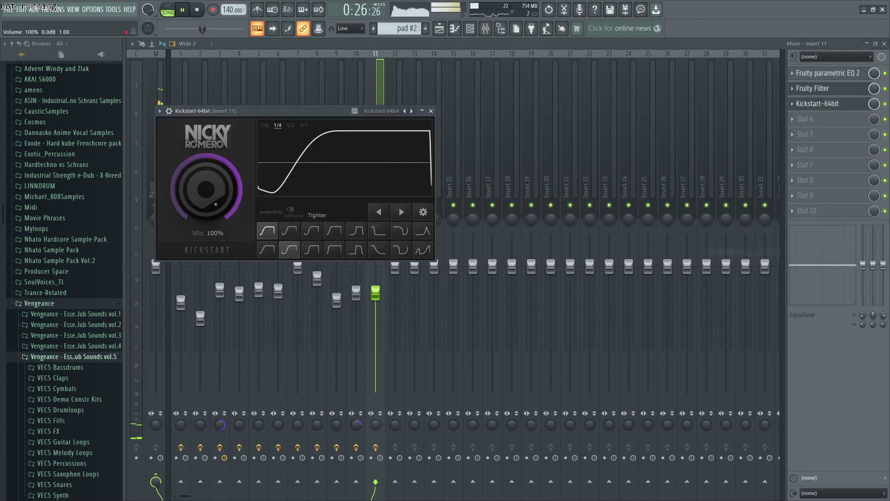
pyautogui.click(431, 112)
# Automate the Kickstart slot's mix level on track 7 from bar 16 through 32, rising during bar 16 and falling during bar 32
pyautogui.moveTo(873, 104); pyautogui.dragTo(873, 158)
pyautogui.rightClick(874, 103)
pyautogui.click(848, 165)
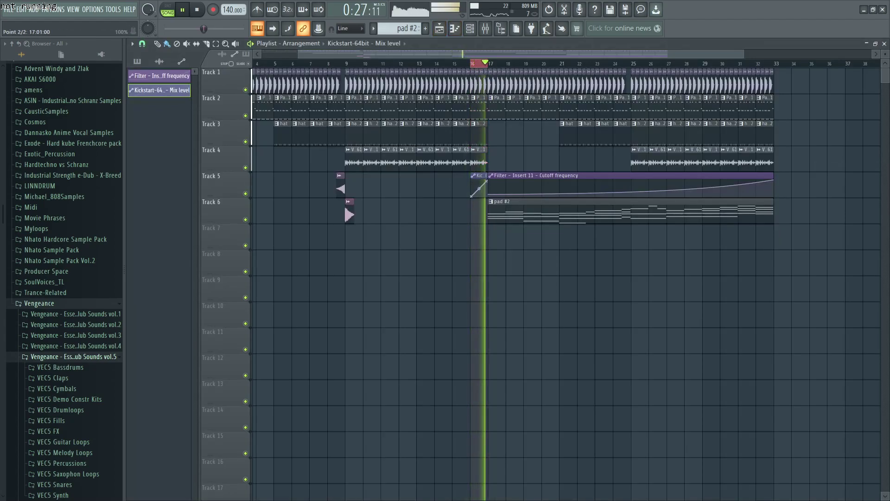
pyautogui.moveTo(522, 239); pyautogui.dragTo(755, 232)
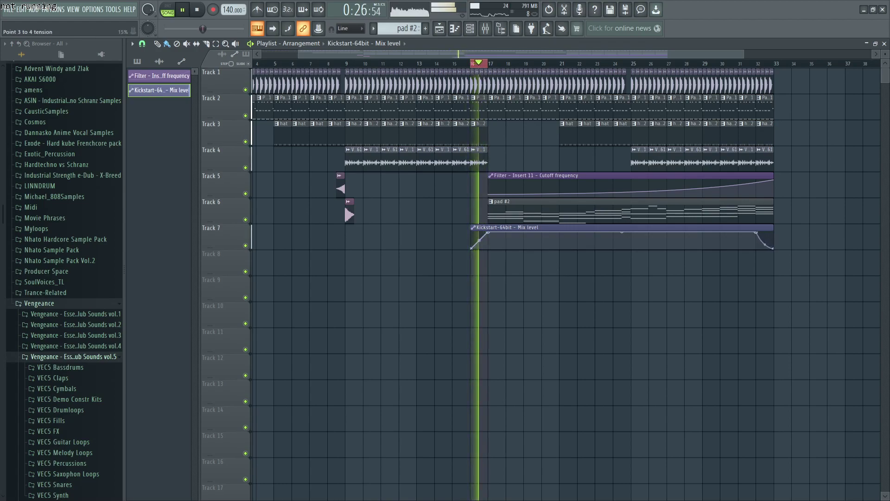
pyautogui.moveTo(755, 232); pyautogui.dragTo(755, 234)
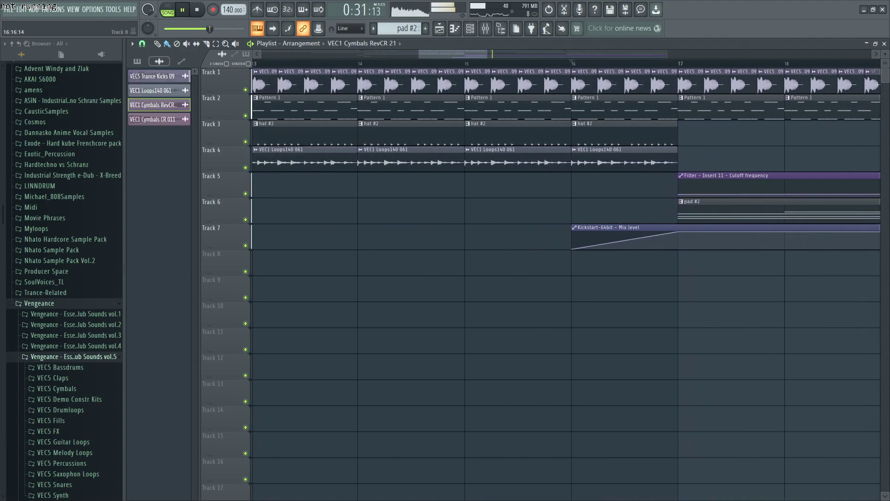
# Place the VEC1 Cymbals RevCR 21 clip on track 8 ending at bar 17 and VEC1 Cymbals CR 011 on track 9 at bar 17
pyautogui.moveTo(581, 267); pyautogui.dragTo(661, 267)
pyautogui.scroll(-5, 662, 283)
pyautogui.scroll(5, 665, 274)
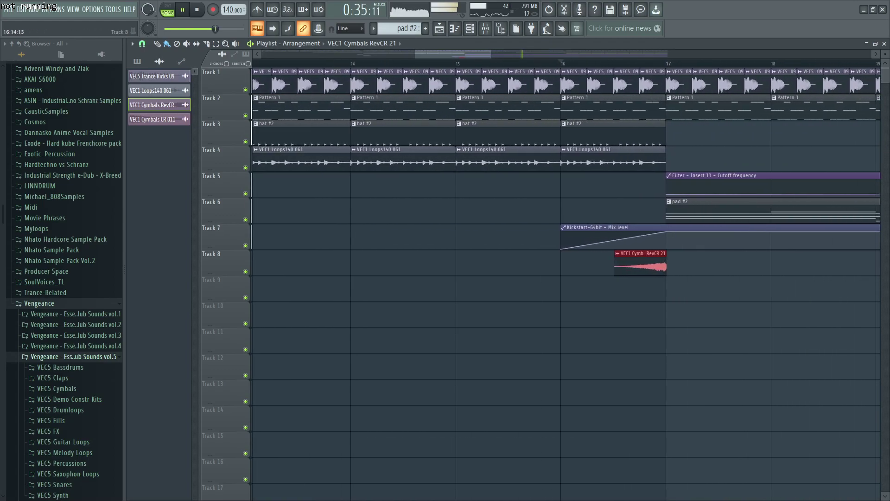
pyautogui.scroll(-4, 664, 269)
pyautogui.click(427, 214)
pyautogui.scroll(5, 695, 283)
pyautogui.click(615, 289)
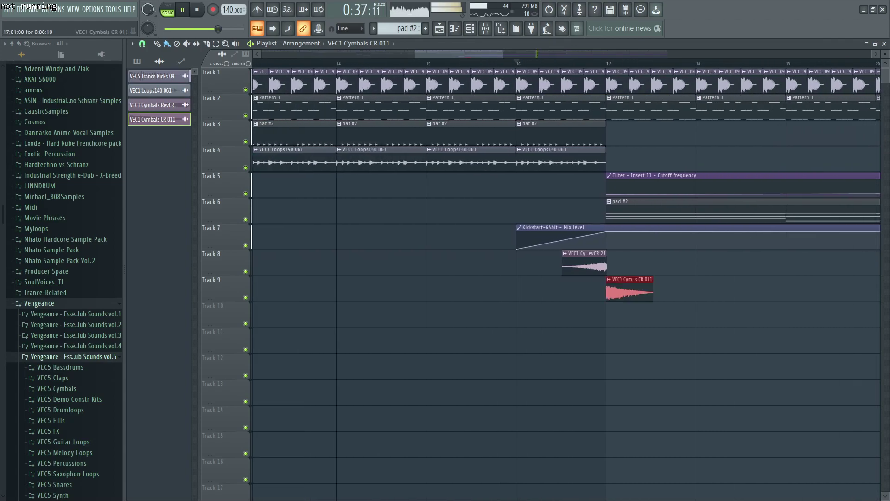
# Play through bars 17 to 32, checking the arrangement and mixer levels, and return the song position to about bar 16
pyautogui.scroll(-6, 672, 290)
pyautogui.scroll(-4, 774, 289)
pyautogui.scroll(6, 560, 288)
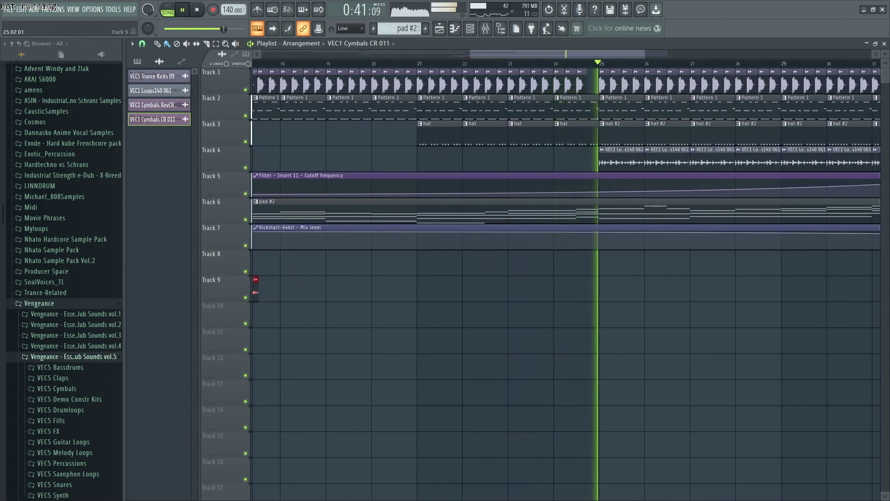
pyautogui.scroll(-4, 566, 287)
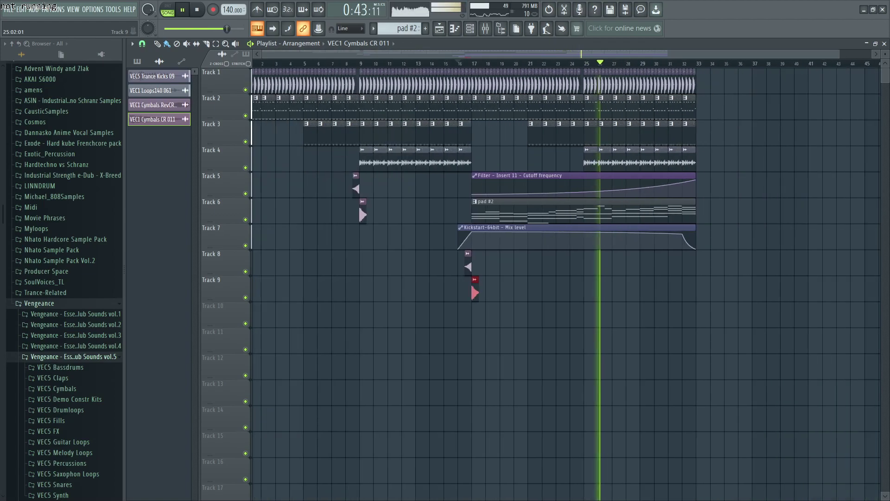
pyautogui.scroll(4, 677, 288)
pyautogui.click(485, 29)
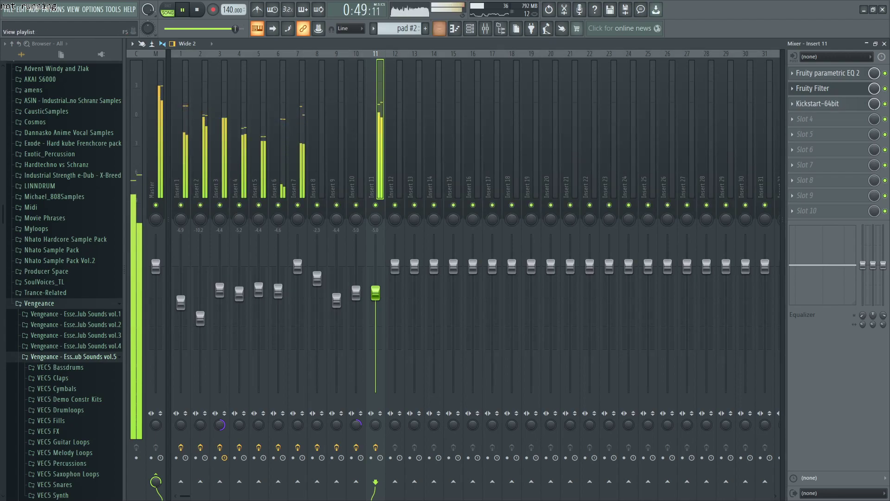
pyautogui.click(439, 29)
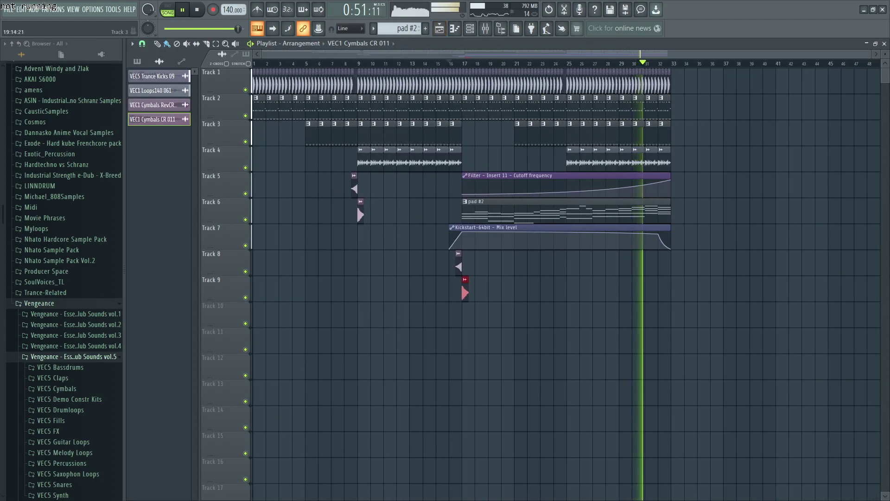
pyautogui.scroll(2, 874, 159)
pyautogui.scroll(-3, 873, 158)
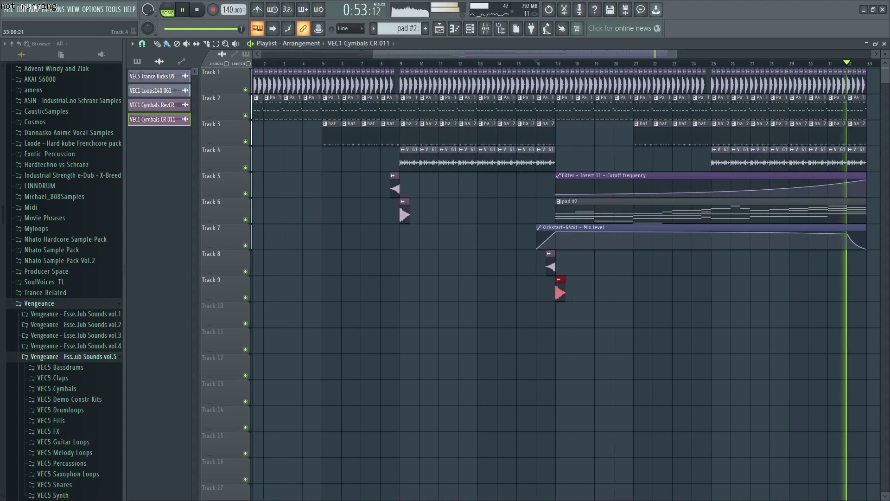
pyautogui.scroll(3, 874, 159)
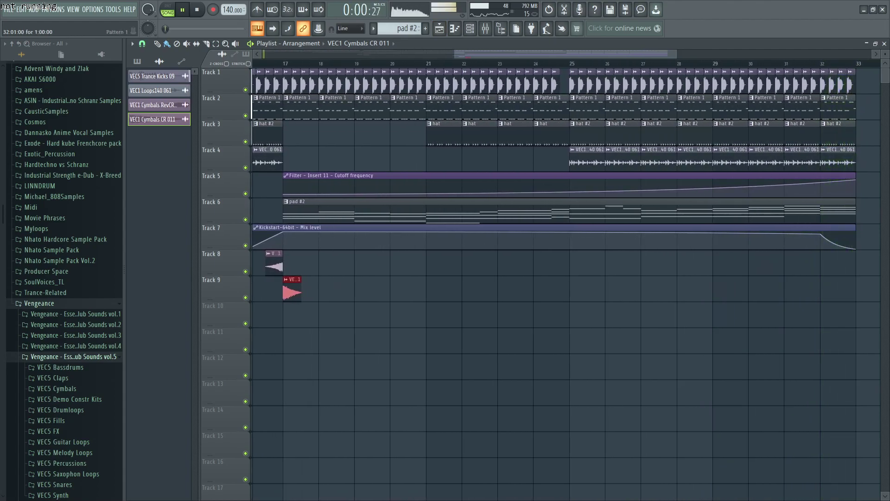
pyautogui.moveTo(165, 28); pyautogui.dragTo(201, 29)
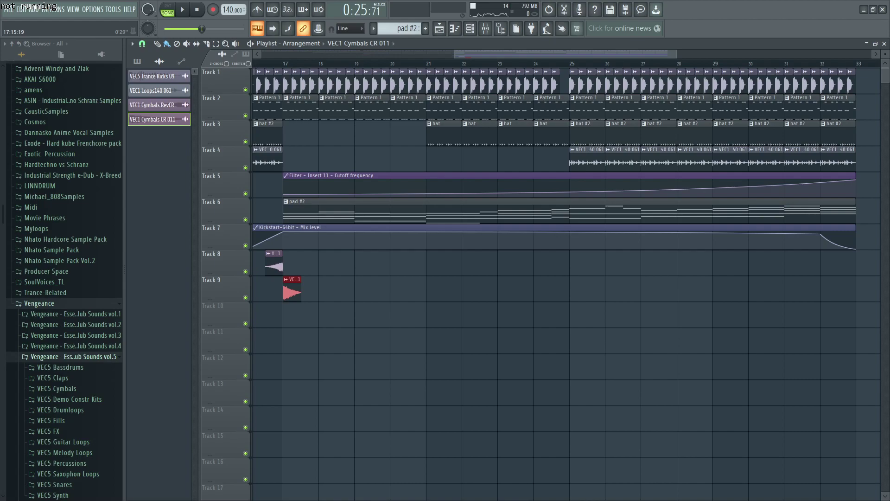
# Switch to OBS to check the recording and return to FL Studio
pyautogui.press('super')
pyautogui.press('super')
pyautogui.press('super')
pyautogui.click(468, 491)
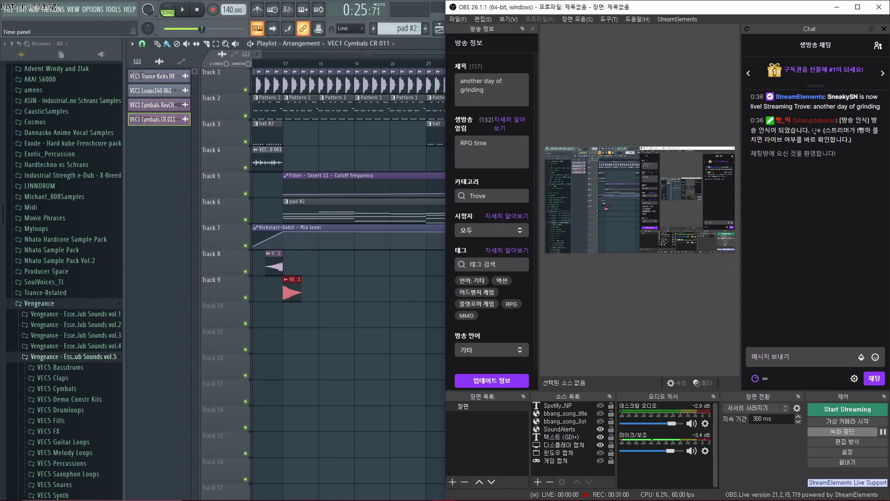
pyautogui.click(361, 10)
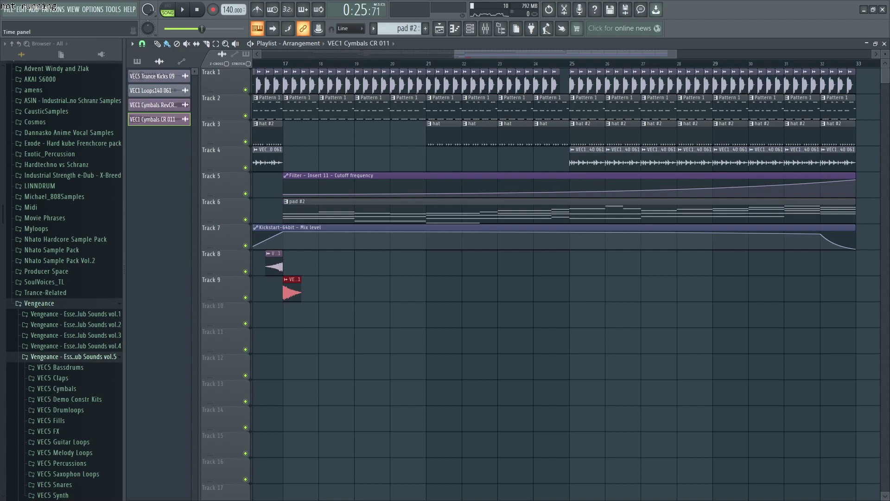
# Save the project as Uplift_1 in a new ForTutorial folder inside the Trance projects folder
pyautogui.hotkey('ctrl', 'shift', 's')
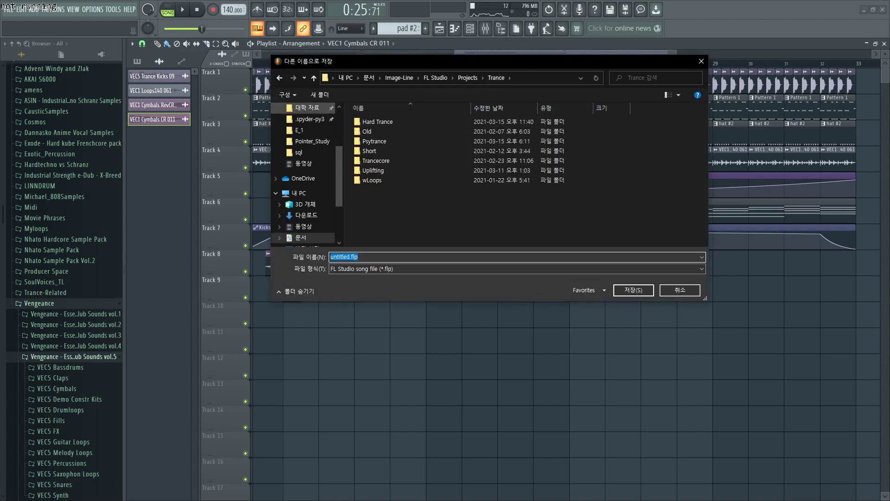
pyautogui.click(319, 95)
pyautogui.write('d')
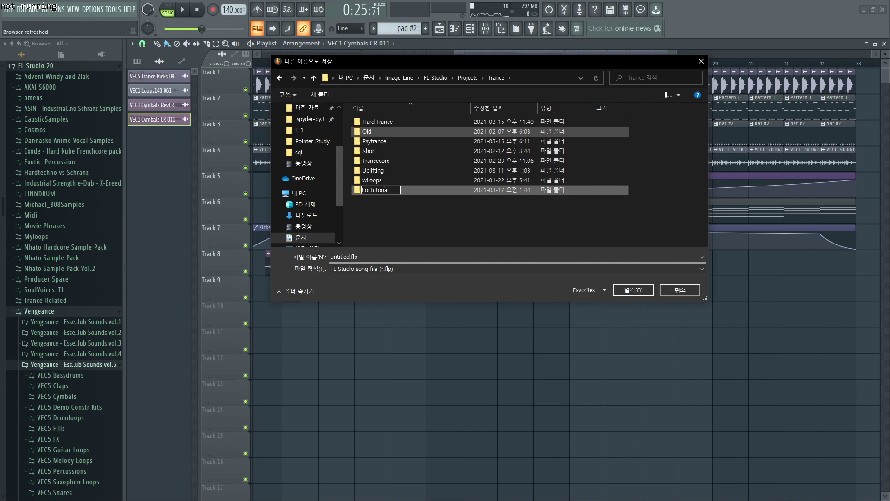
pyautogui.press('Return')
pyautogui.press('Return')
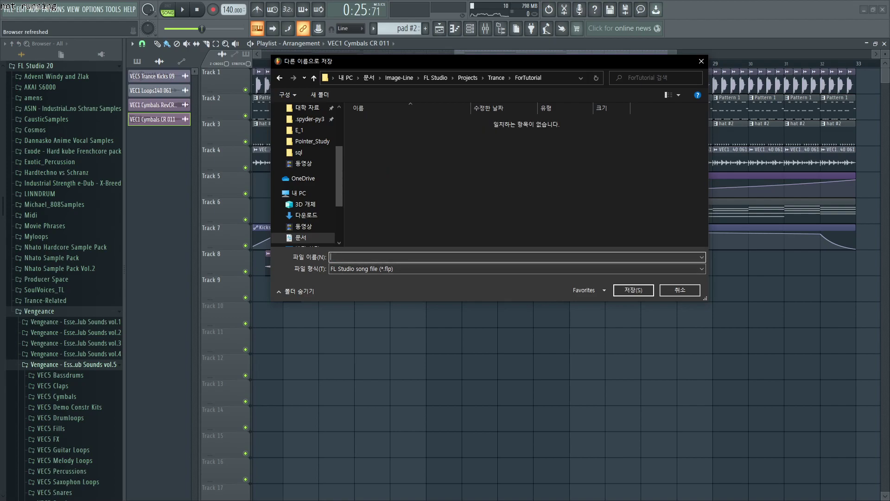
pyautogui.write('Uplift_1')
pyautogui.press('Return')
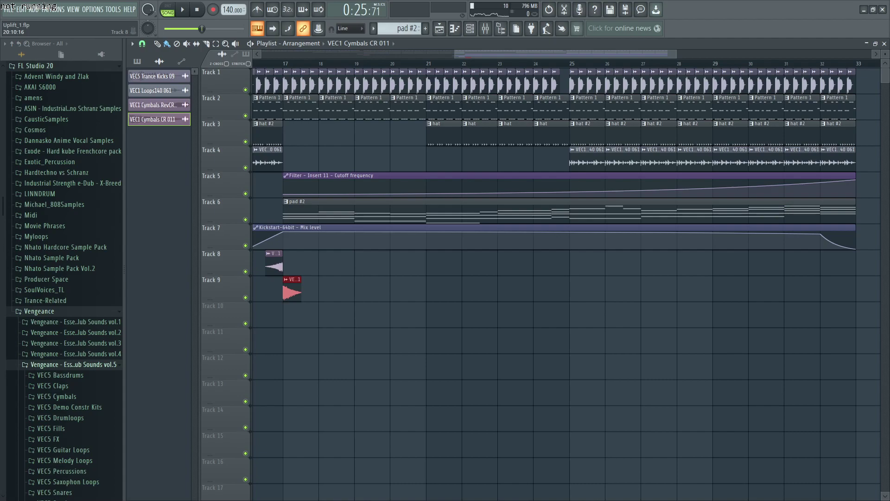
pyautogui.hscroll(-9, 481, 315)
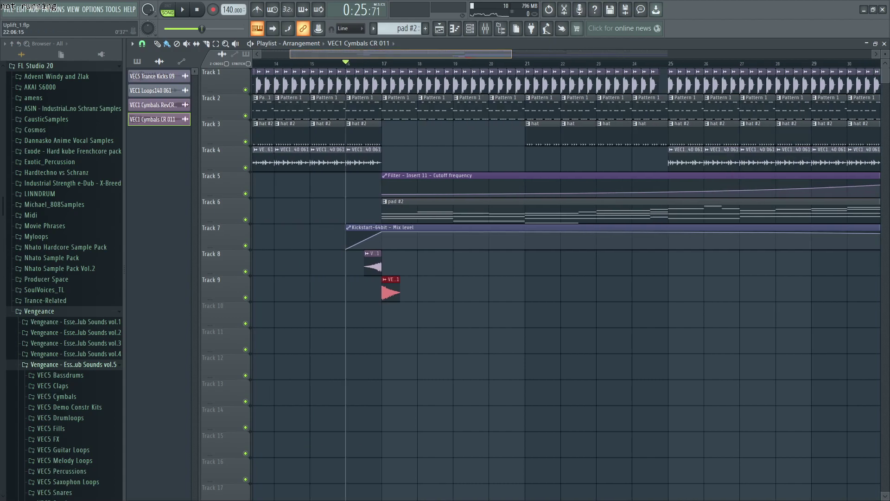
# Return the song position to the start and select bars 1 to 8 on the playlist timeline
pyautogui.scroll(-1, 481, 315)
pyautogui.scroll(-4, 480, 315)
pyautogui.click(254, 64)
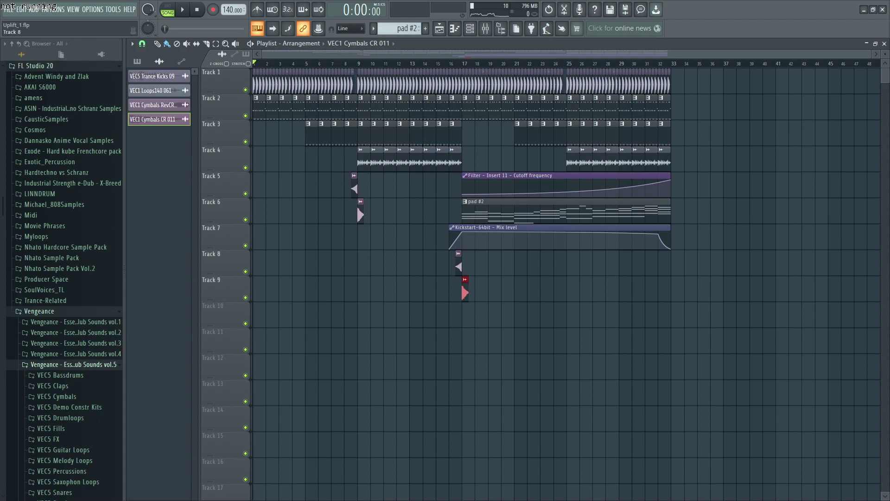
pyautogui.scroll(3, 566, 283)
pyautogui.moveTo(257, 63); pyautogui.dragTo(448, 64)
# Add Fruity Filter to the Master track with high pass at maximum, low pass and resonance at minimum, and cutoff lowered to about a third
pyautogui.click(485, 29)
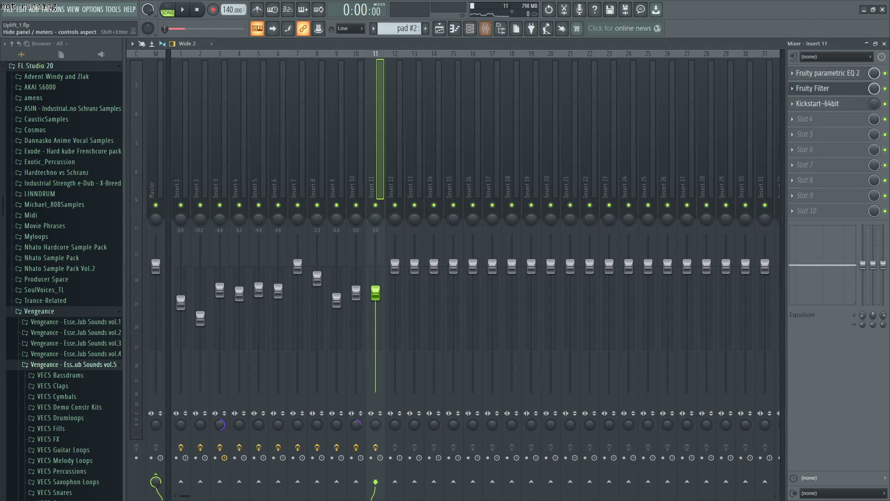
pyautogui.click(156, 139)
pyautogui.click(792, 73)
pyautogui.moveTo(742, 132)
pyautogui.click(658, 141)
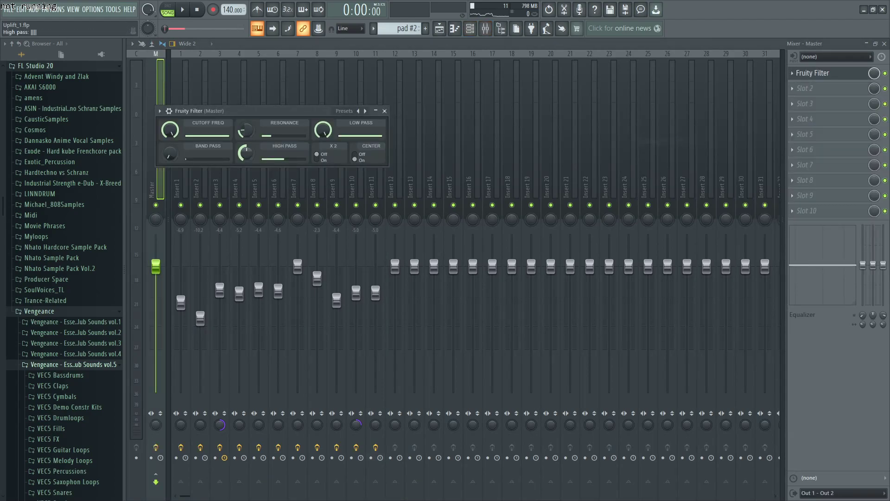
pyautogui.moveTo(323, 130); pyautogui.dragTo(323, 156)
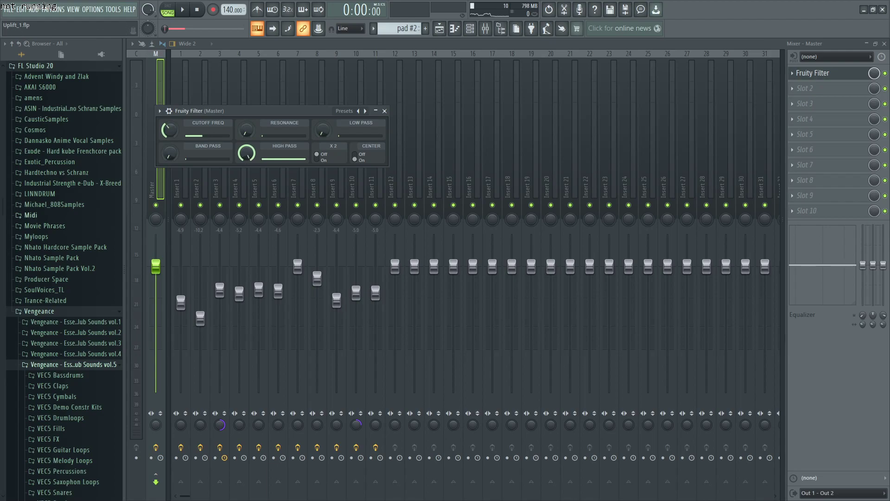
# Create a Master filter cutoff automation clip over bars 1 to 8 and bend its falling line to drop mostly near the end
pyautogui.rightClick(172, 130)
pyautogui.click(204, 192)
pyautogui.press('space')
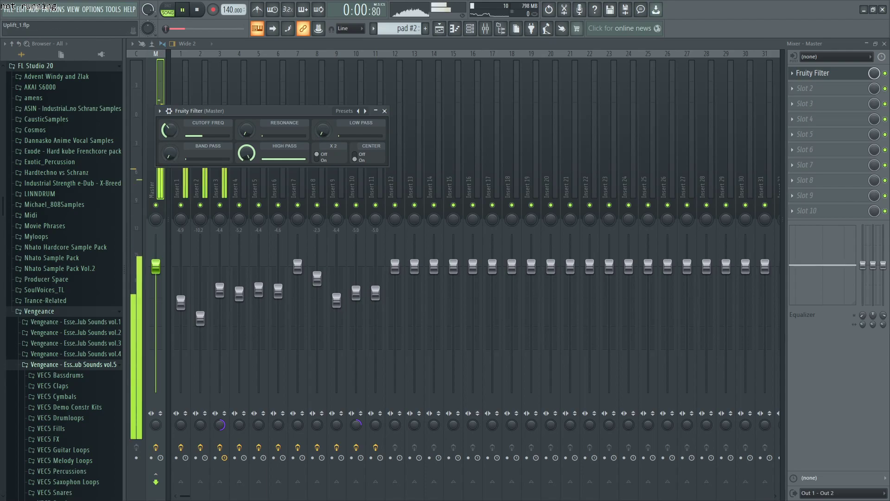
pyautogui.rightClick(173, 131)
pyautogui.click(204, 192)
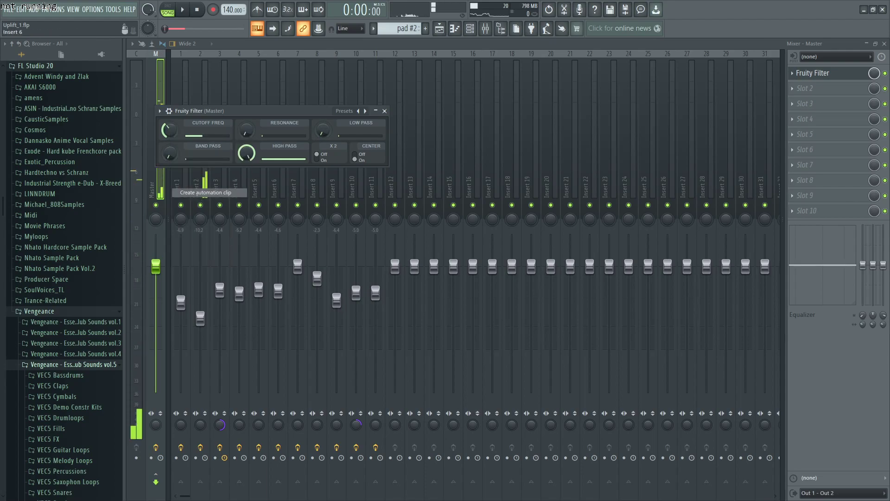
pyautogui.click(439, 28)
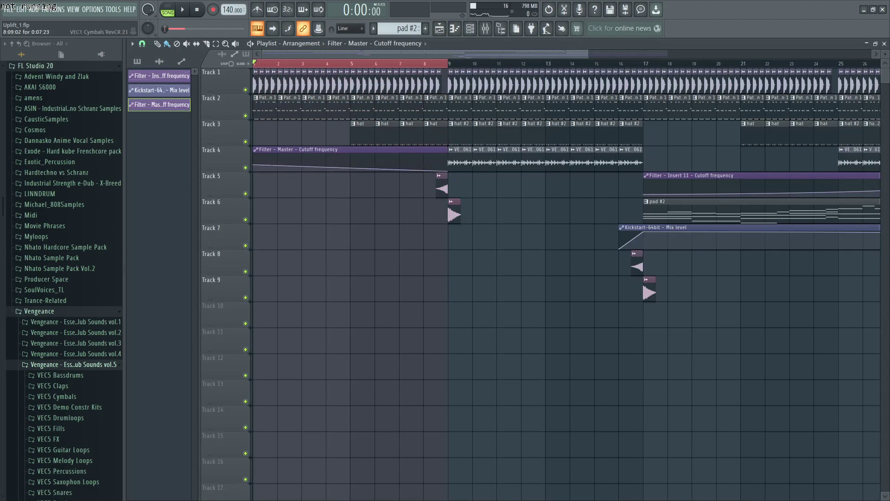
pyautogui.moveTo(350, 168); pyautogui.dragTo(350, 165)
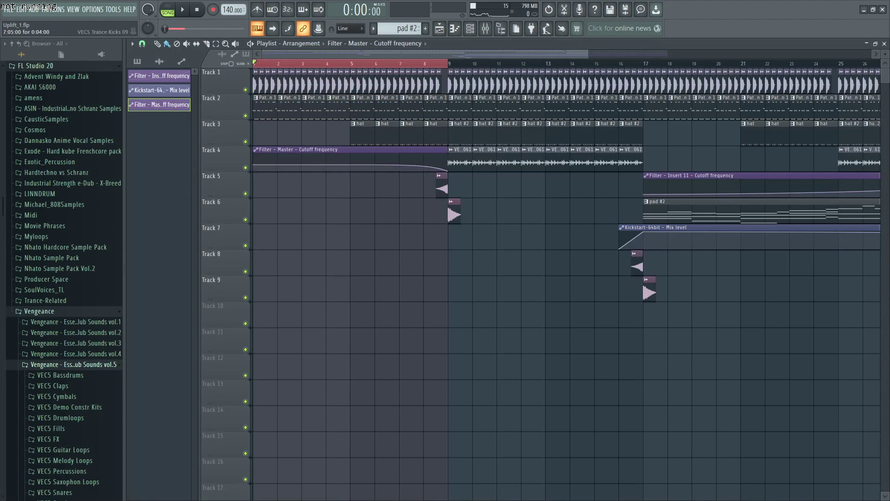
# Play the arrangement from the start through bar 32 to check the Master filter automation and transitions, and return to the opening bars
pyautogui.press('space')
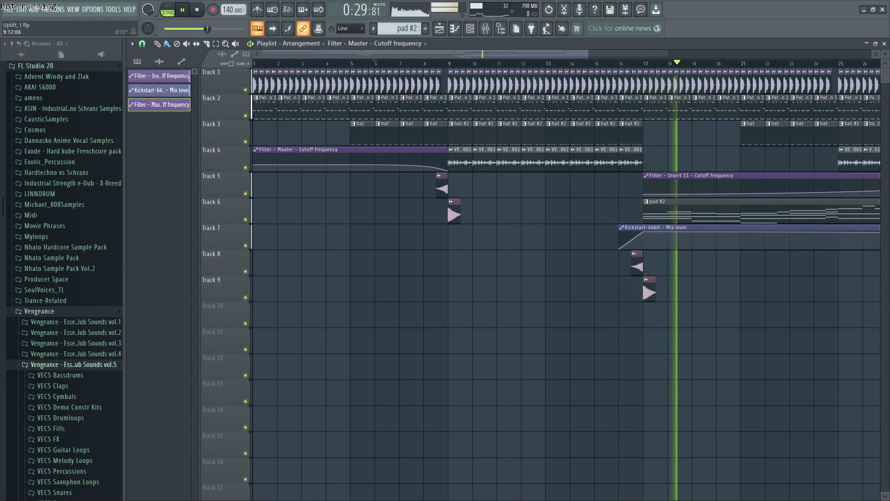
pyautogui.hscroll(5, 517, 394)
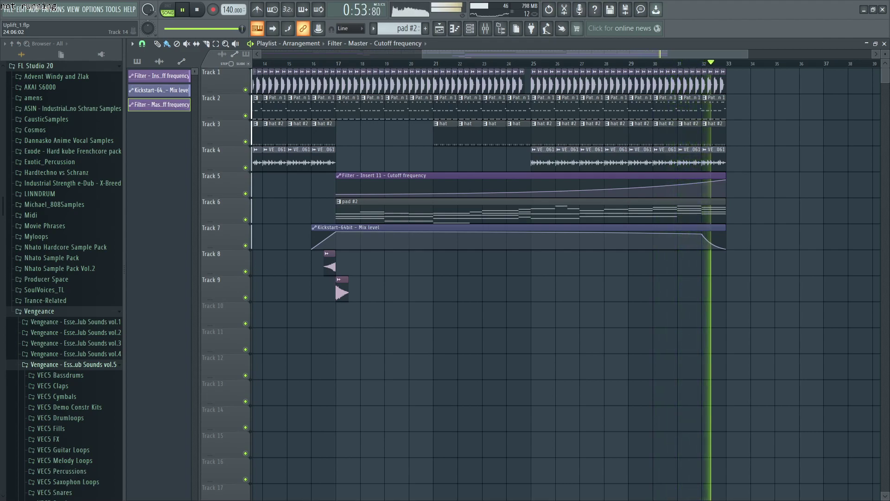
pyautogui.press('space')
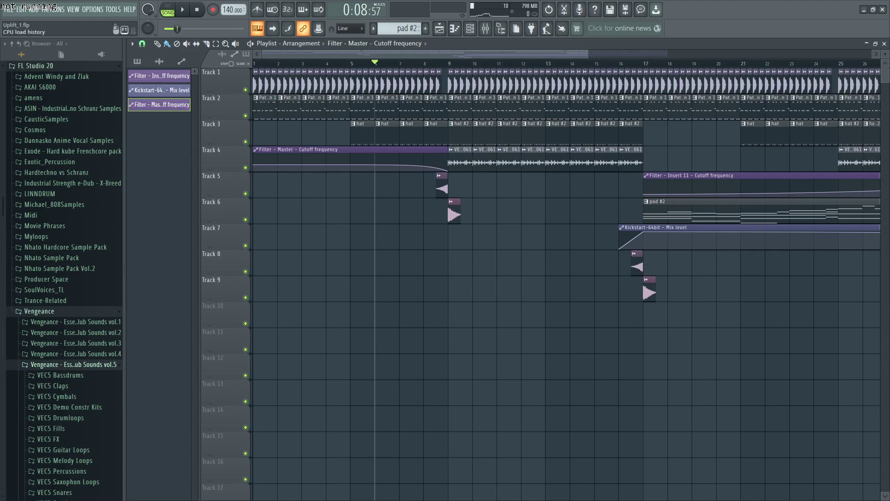
pyautogui.moveTo(425, 53); pyautogui.dragTo(525, 54)
pyautogui.hscroll(-10, 566, 282)
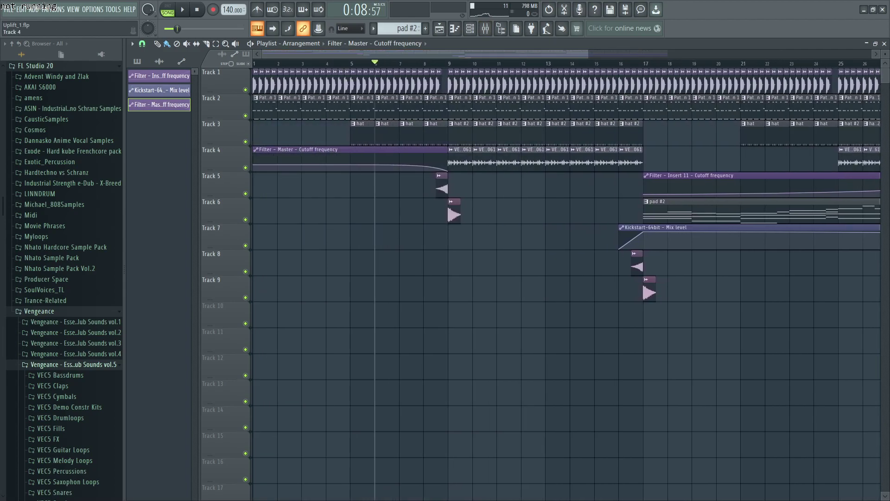